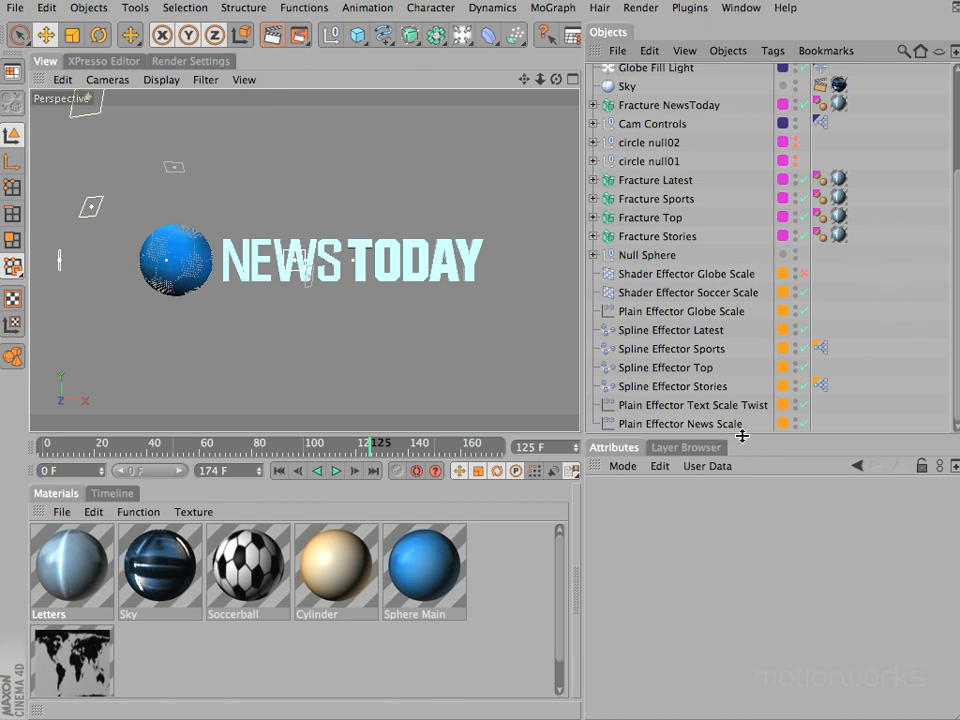
Set the Perspective view's display mode to Gouraud Shading.
{"action": "left_click", "coordinate": [160, 80]}
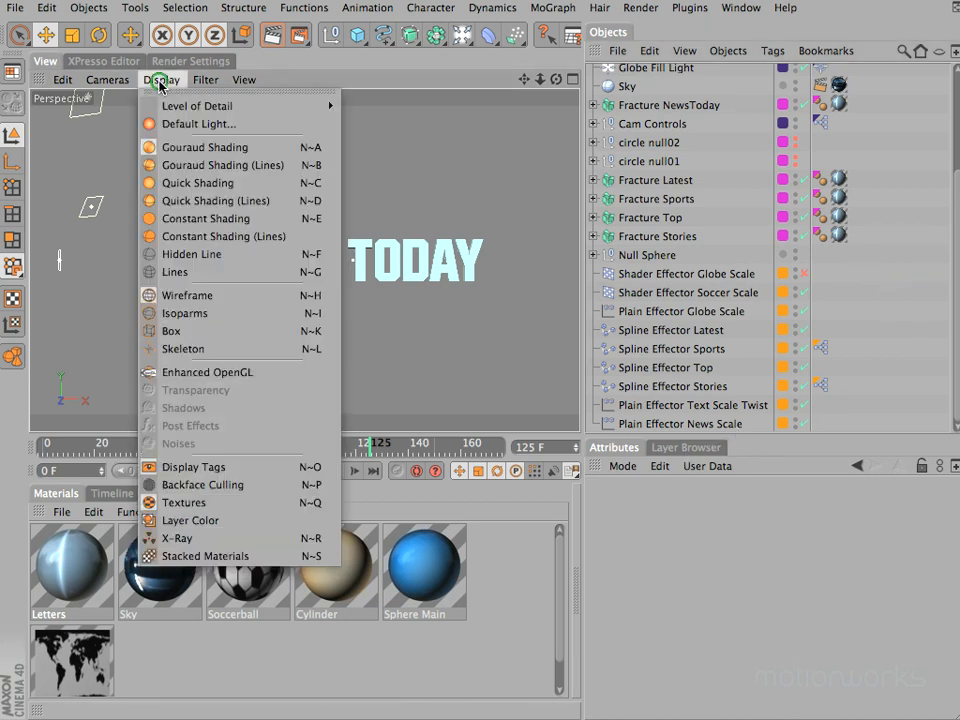
{"action": "left_click", "coordinate": [267, 150]}
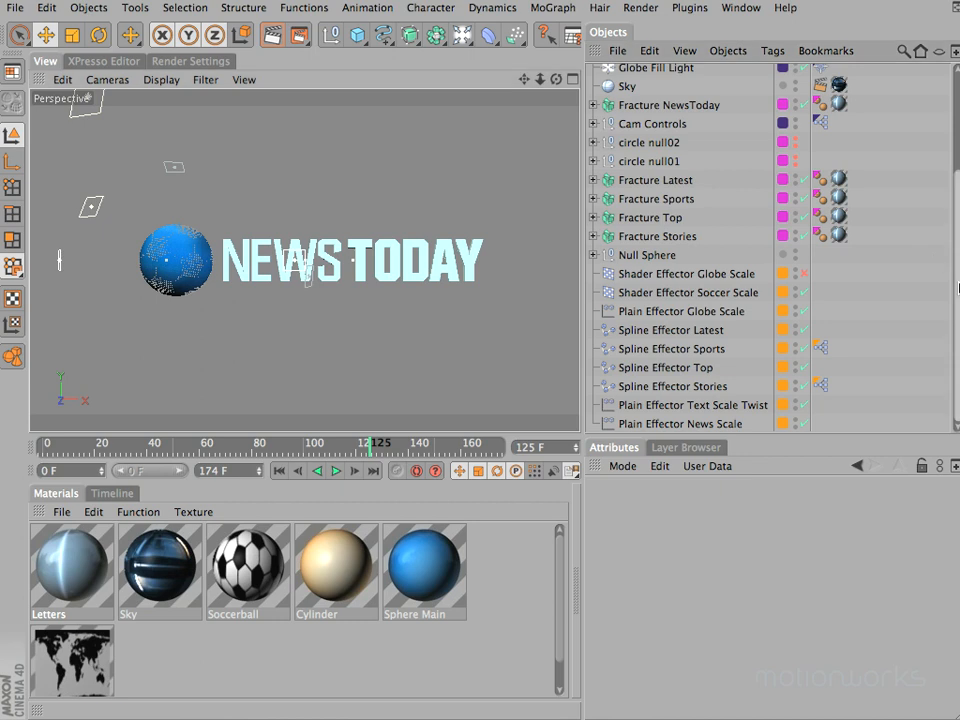
Try hiding the Lights / Cameras layer in the viewport and turn its visibility back on.
{"action": "left_click_drag", "start_coordinate": [957, 282], "coordinate": [955, 80]}
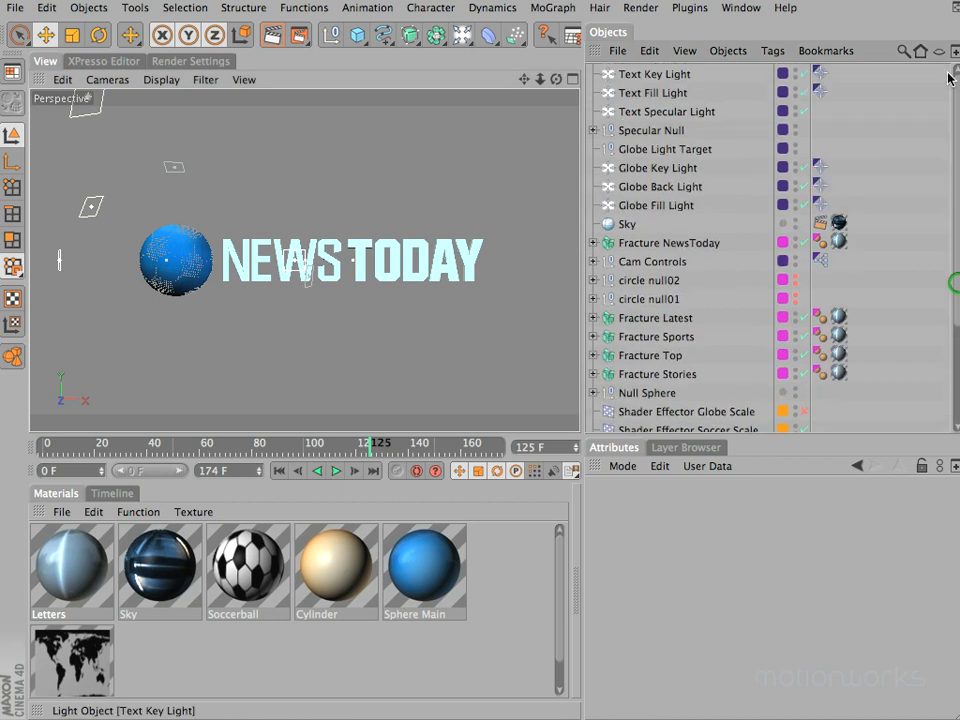
{"action": "left_click", "coordinate": [682, 448]}
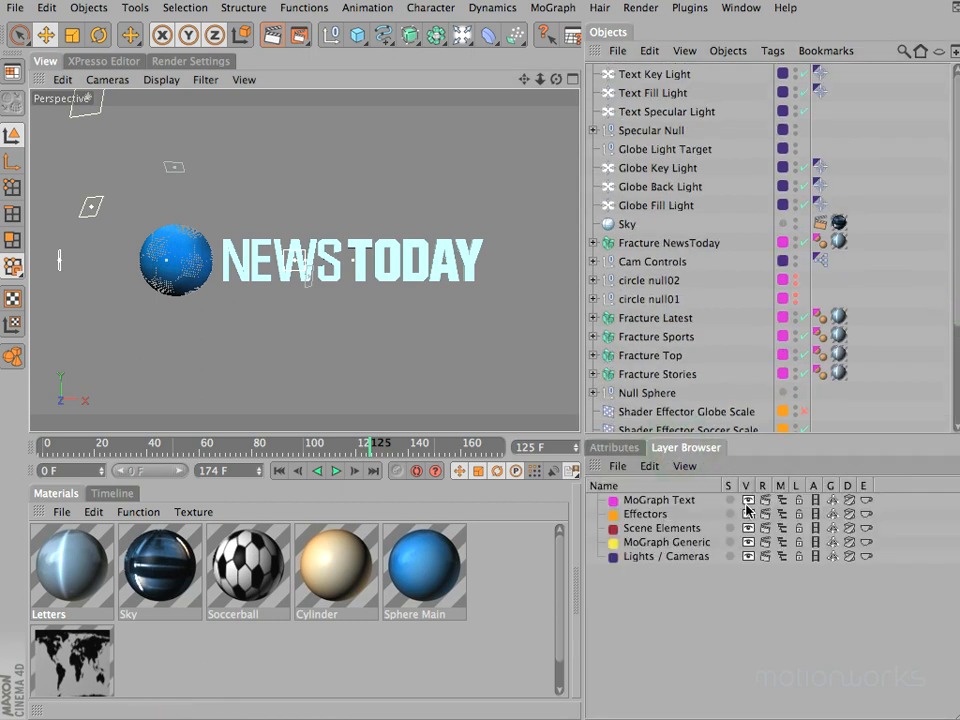
{"action": "left_click", "coordinate": [748, 557]}
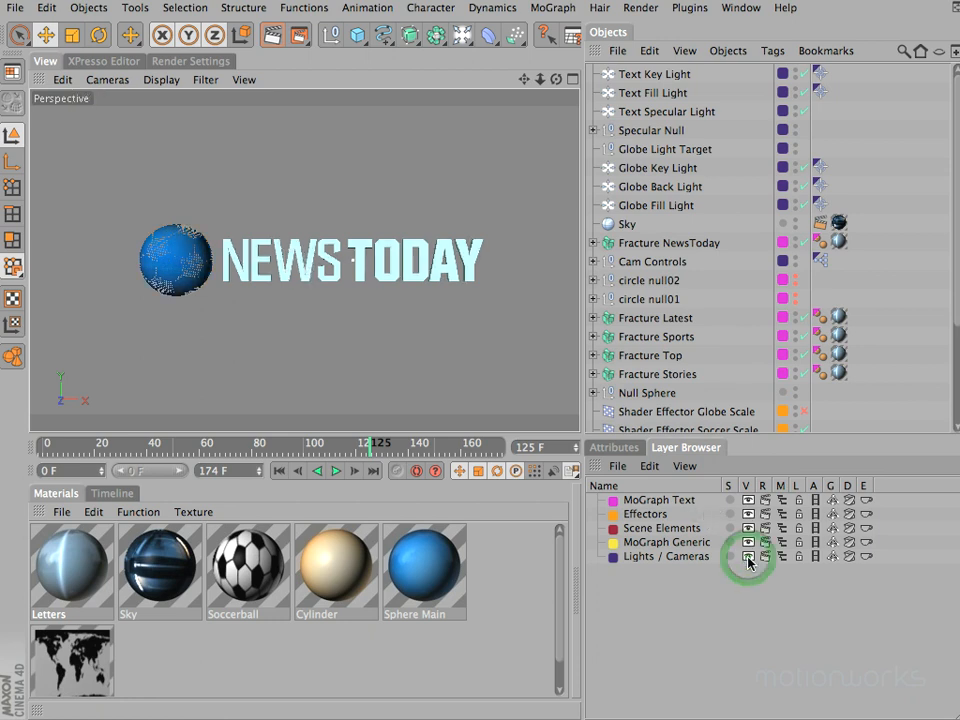
{"action": "left_click", "coordinate": [748, 557]}
{"action": "left_click", "coordinate": [748, 558]}
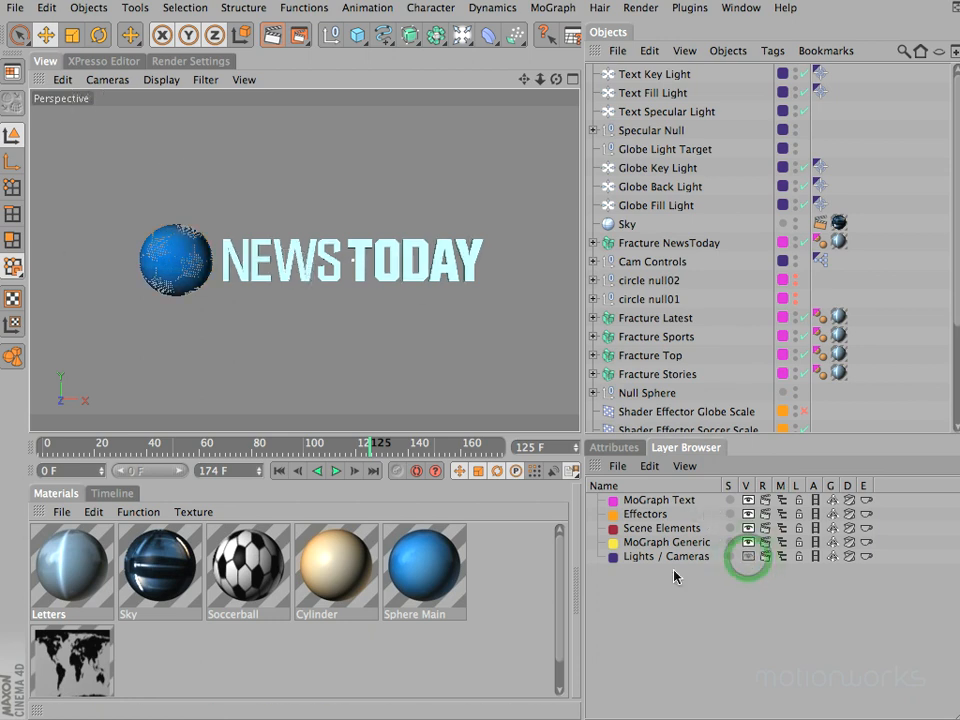
{"action": "left_click", "coordinate": [748, 558]}
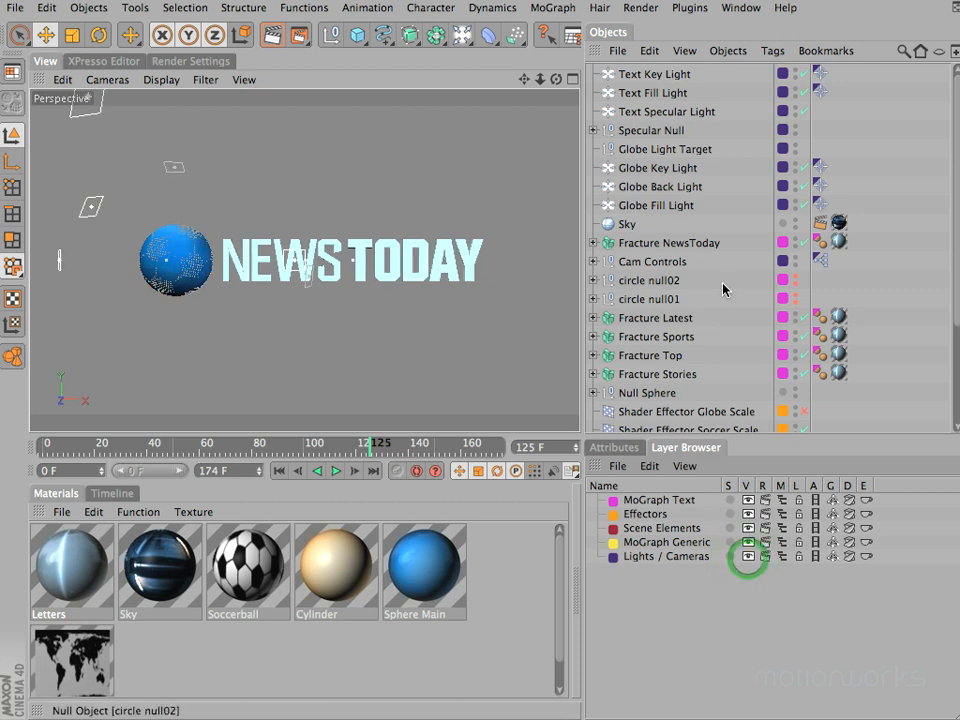
{"action": "left_click", "coordinate": [795, 186]}
{"action": "left_click", "coordinate": [795, 182]}
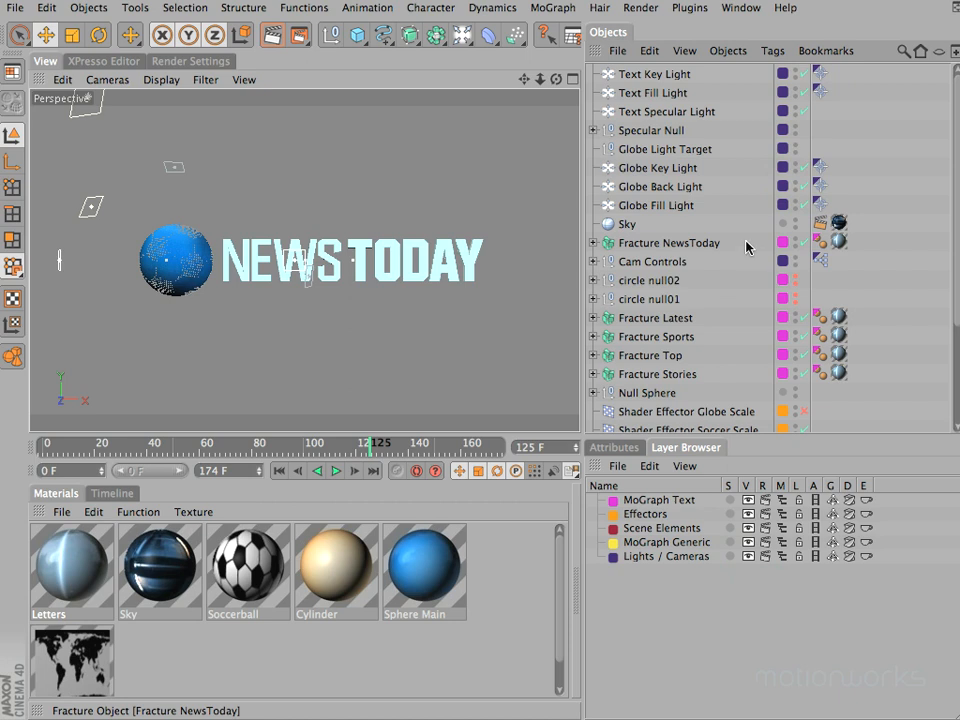
Try selecting all Light objects in the scene with the Select Tool and clear that selection.
{"action": "left_click", "coordinate": [543, 35]}
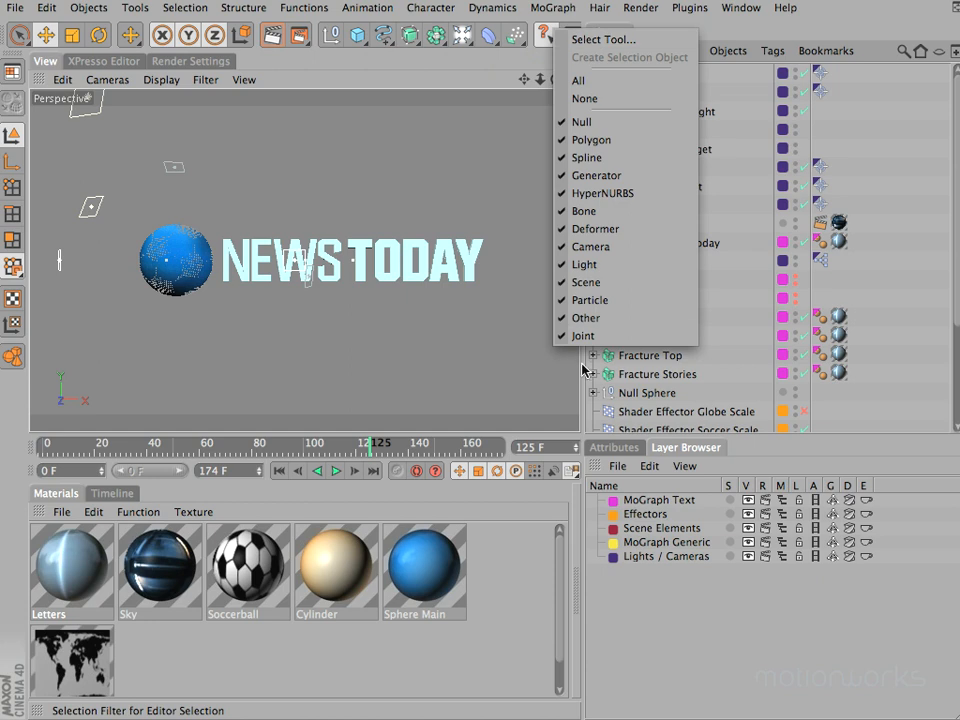
{"action": "left_click", "coordinate": [595, 42]}
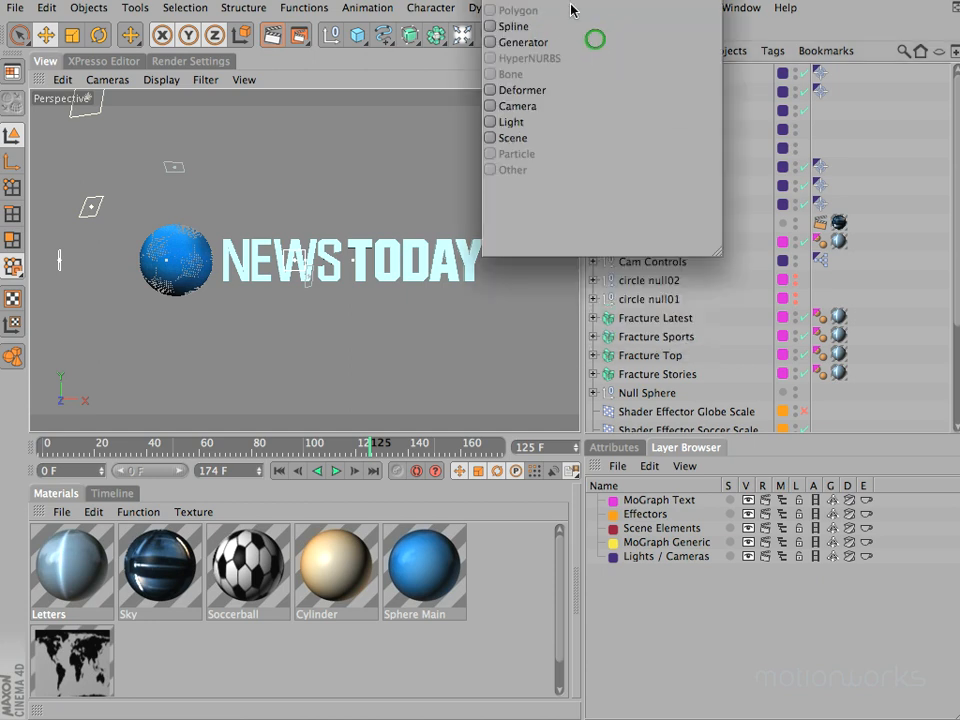
{"action": "left_click_drag", "start_coordinate": [431, 114], "coordinate": [356, 119]}
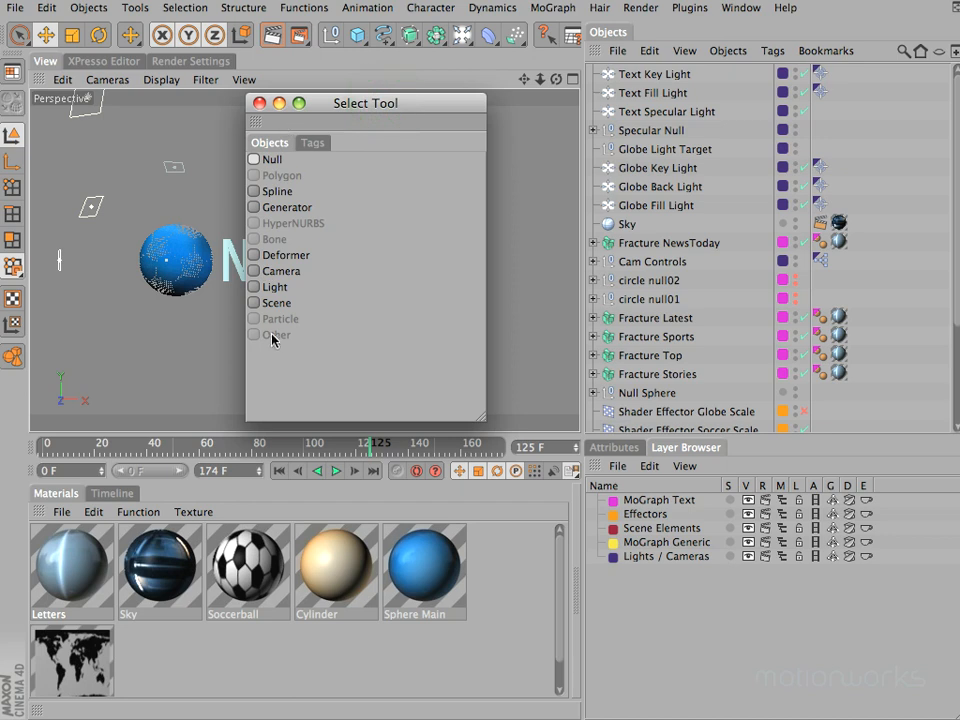
{"action": "left_click", "coordinate": [254, 288]}
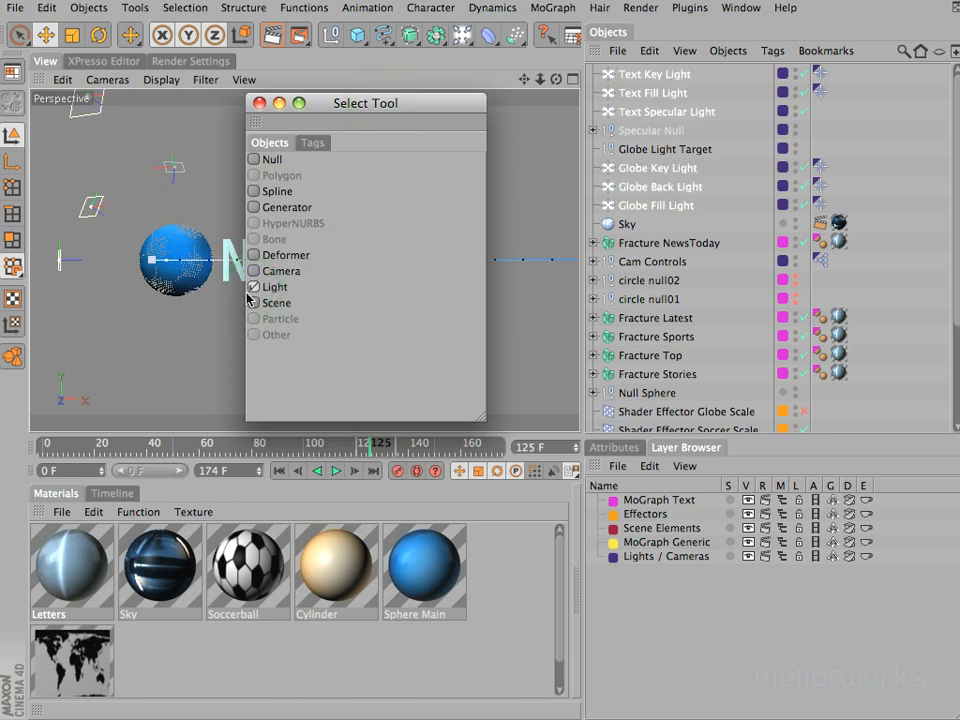
{"action": "left_click", "coordinate": [253, 288]}
Turn off Restrict to Active Objects for tags, try selecting all Texture tags, and clear that selection.
{"action": "left_click", "coordinate": [314, 143]}
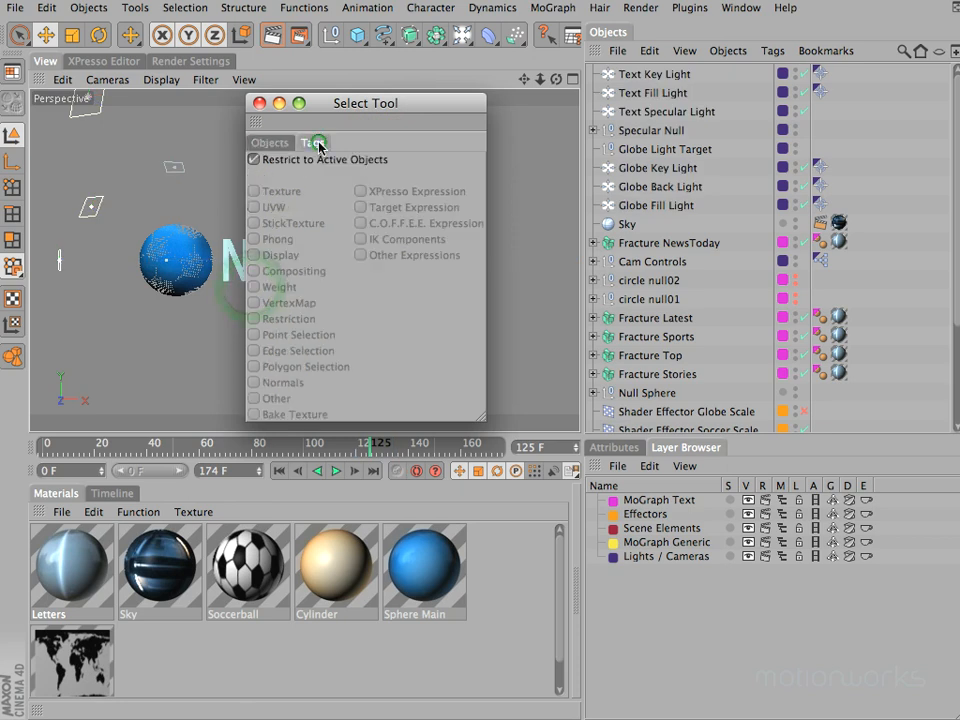
{"action": "left_click", "coordinate": [254, 159]}
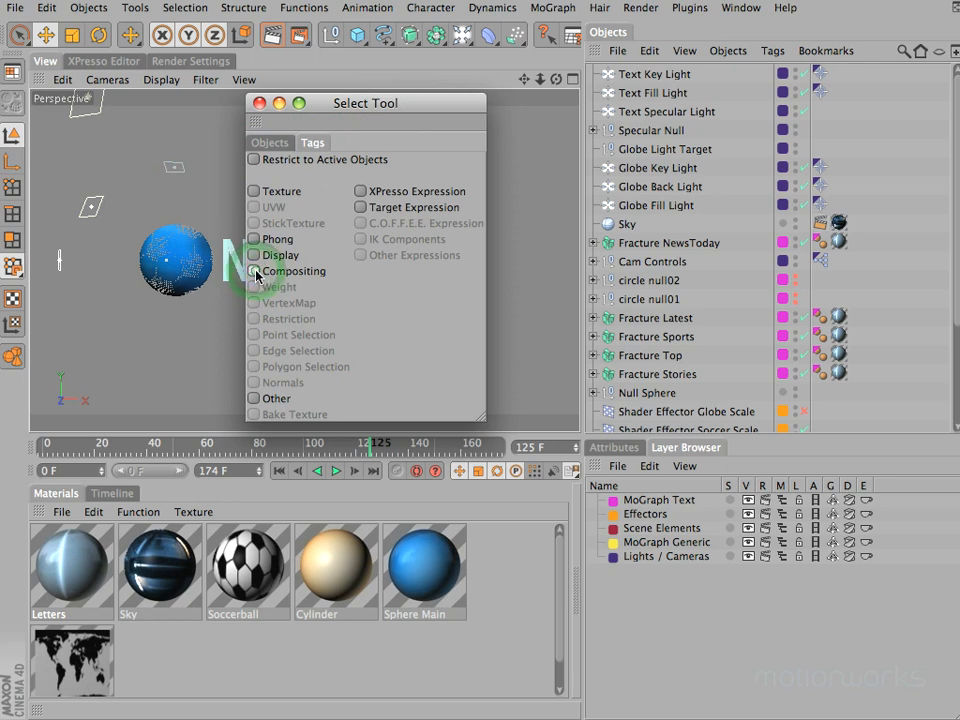
{"action": "left_click", "coordinate": [253, 191]}
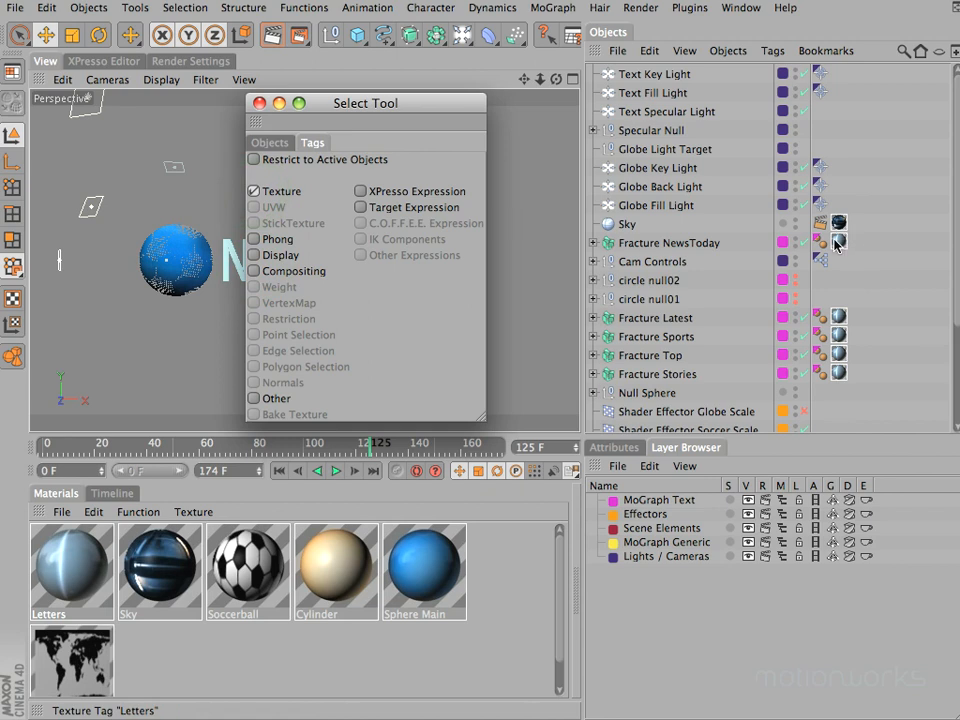
{"action": "left_click", "coordinate": [251, 191]}
Select all Light objects with the Select Tool and set their Visible in Editor property to Off.
{"action": "left_click", "coordinate": [273, 142]}
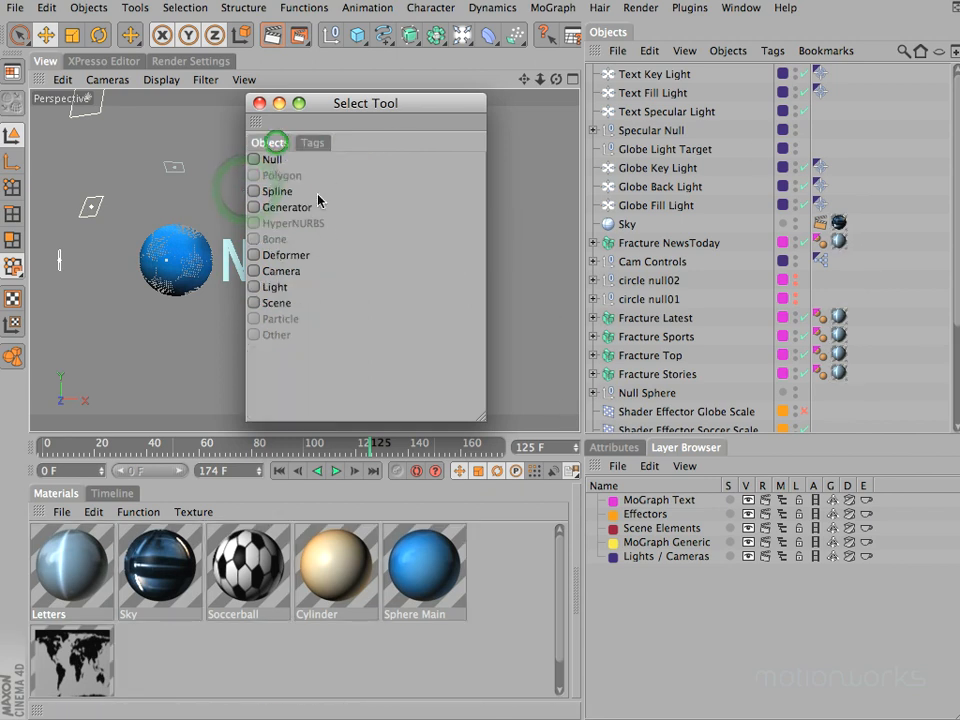
{"action": "left_click", "coordinate": [254, 287]}
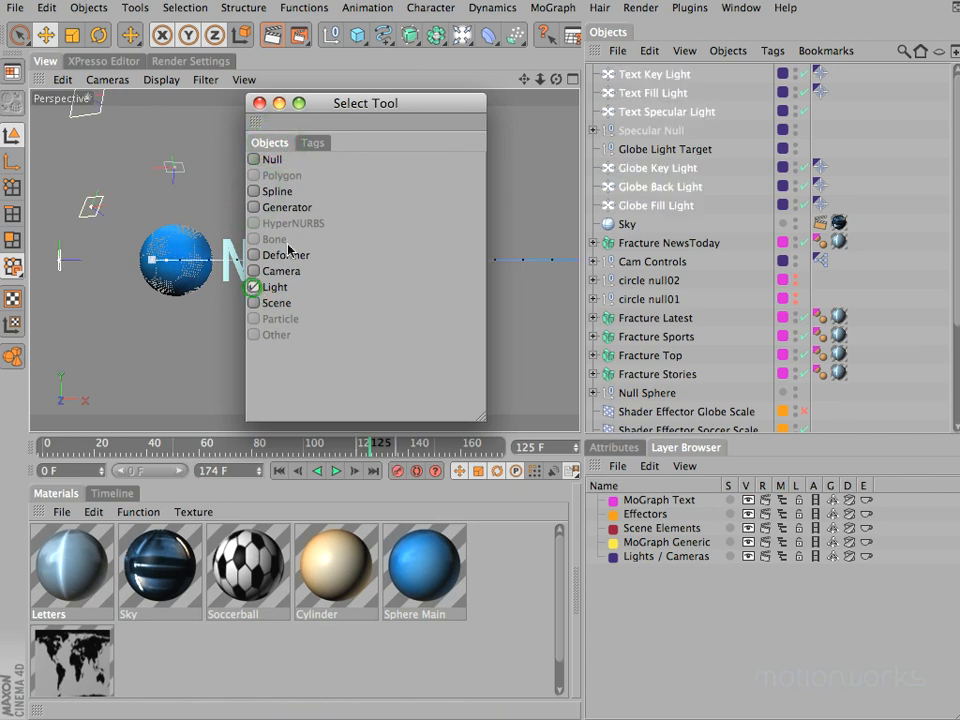
{"action": "left_click", "coordinate": [259, 103]}
{"action": "left_click", "coordinate": [615, 447]}
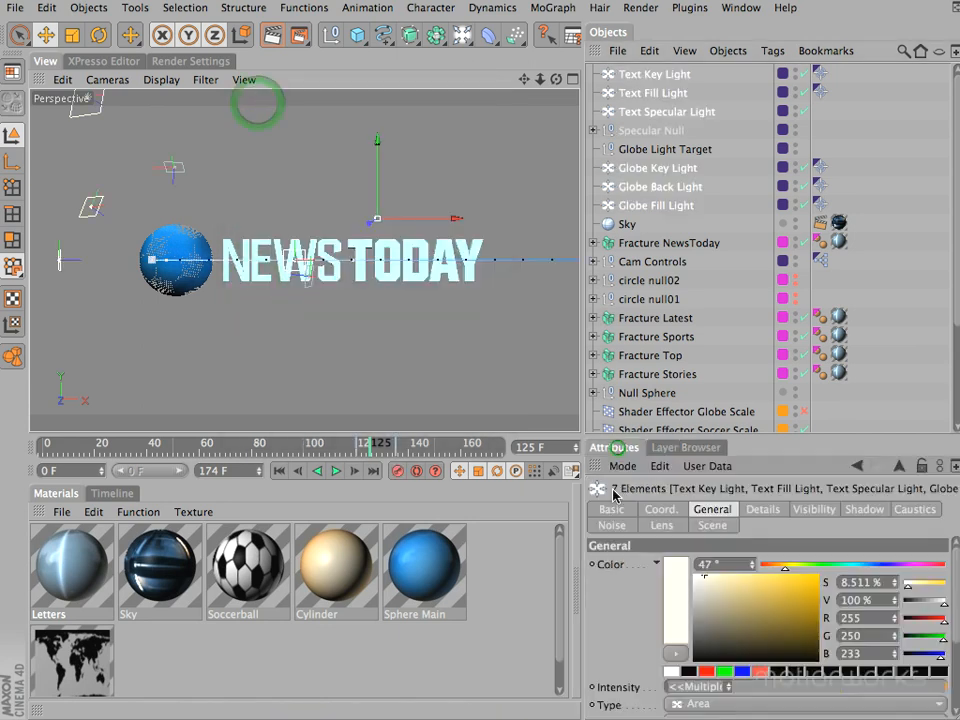
{"action": "left_click", "coordinate": [611, 509]}
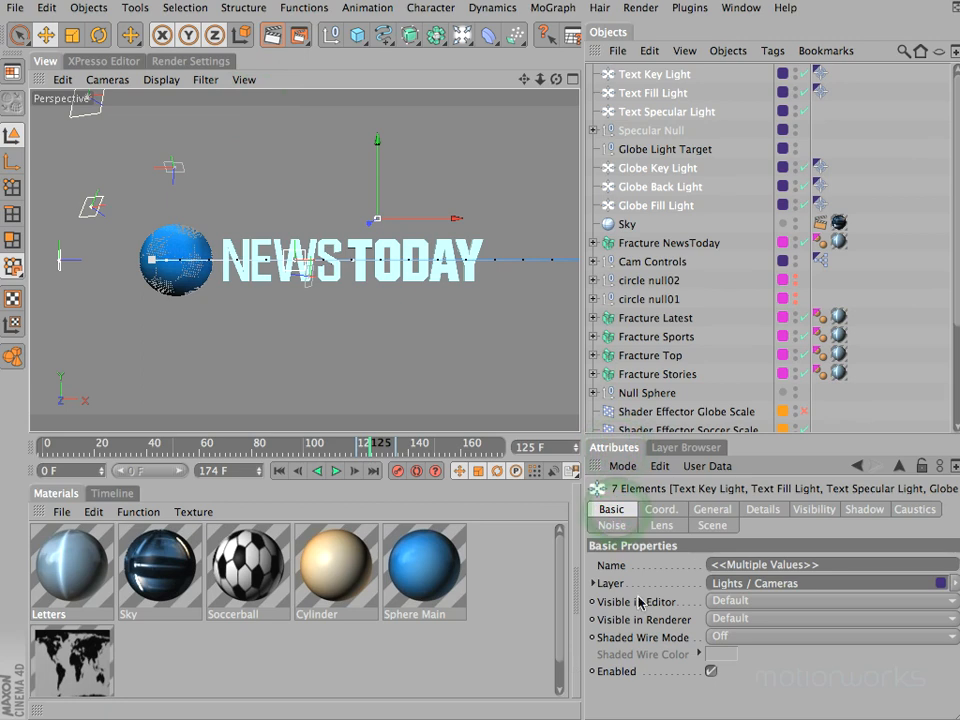
{"action": "left_click", "coordinate": [775, 603]}
{"action": "left_click", "coordinate": [776, 654]}
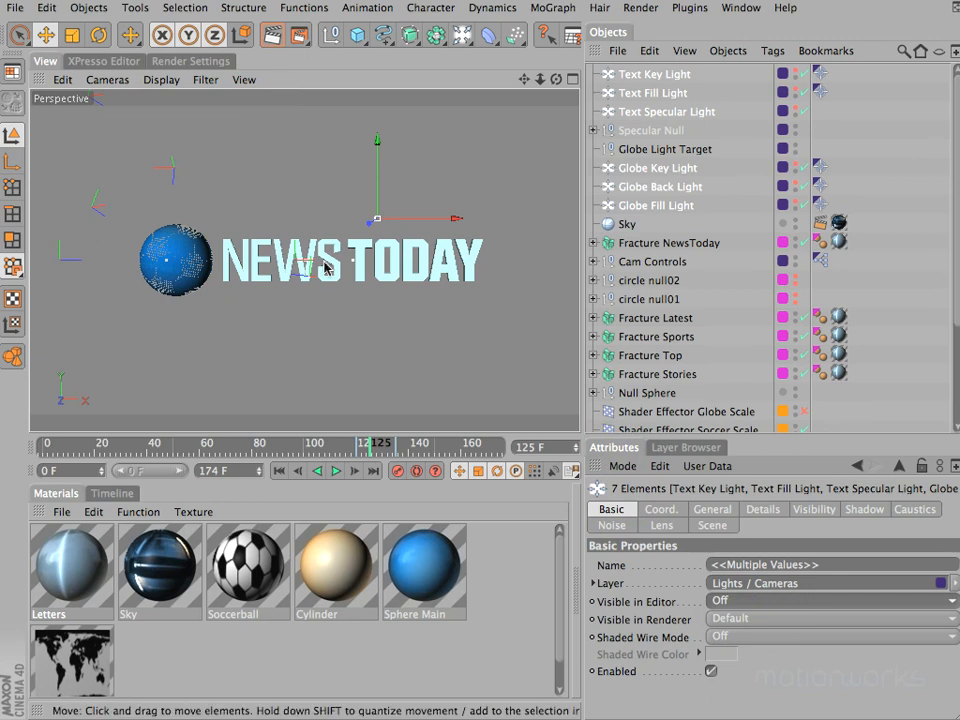
Undo the lights' Visible in Editor change and deselect all objects.
{"action": "left_click", "coordinate": [913, 246]}
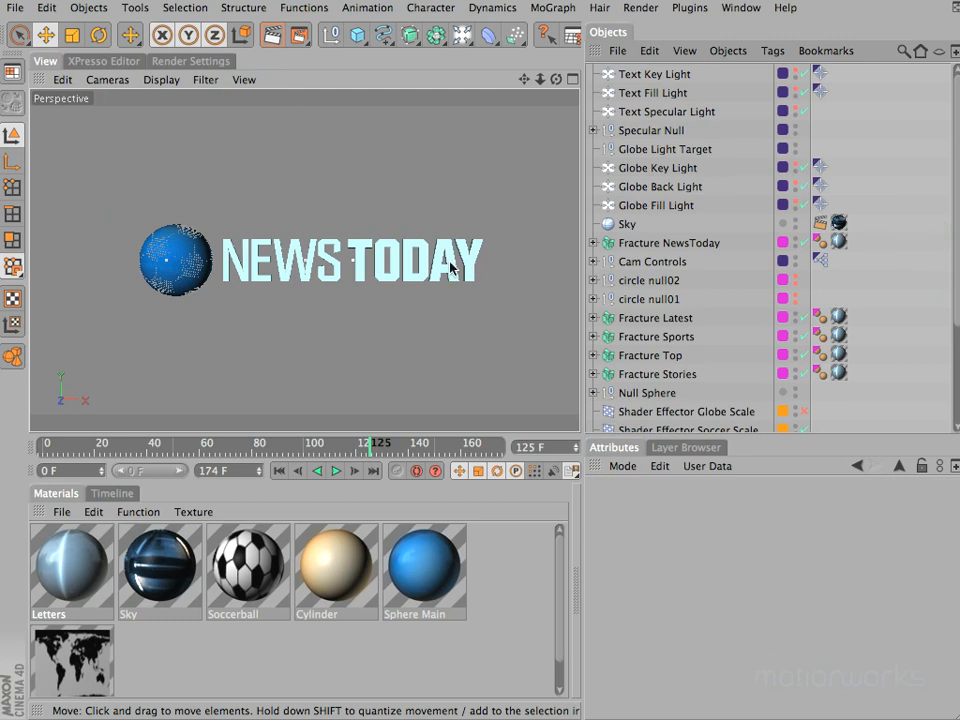
{"action": "key", "text": "ctrl+z"}
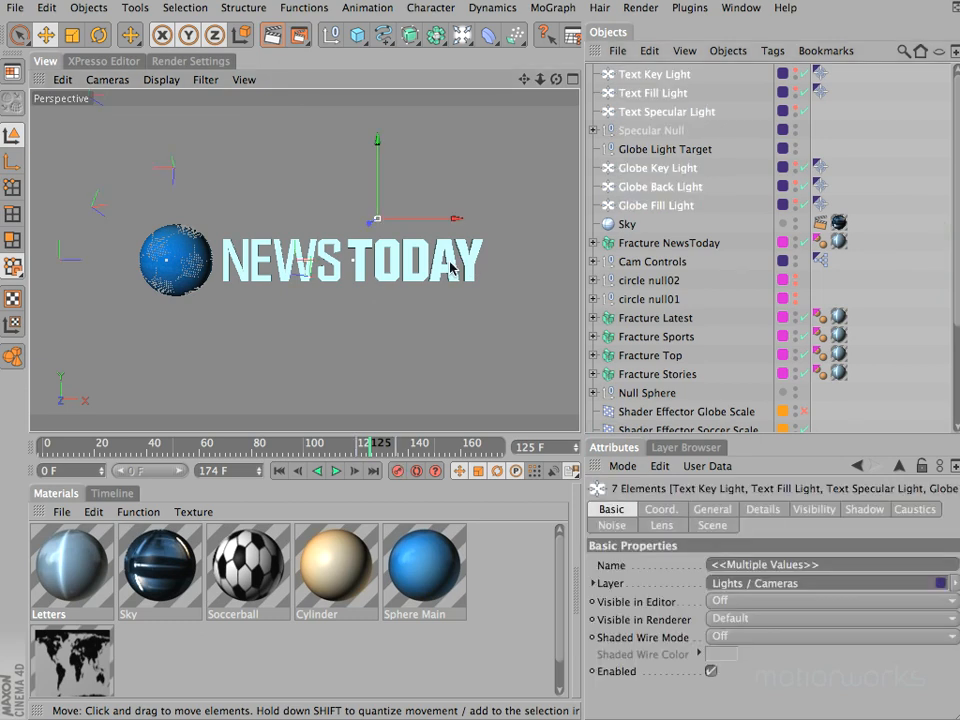
{"action": "key", "text": "ctrl+z"}
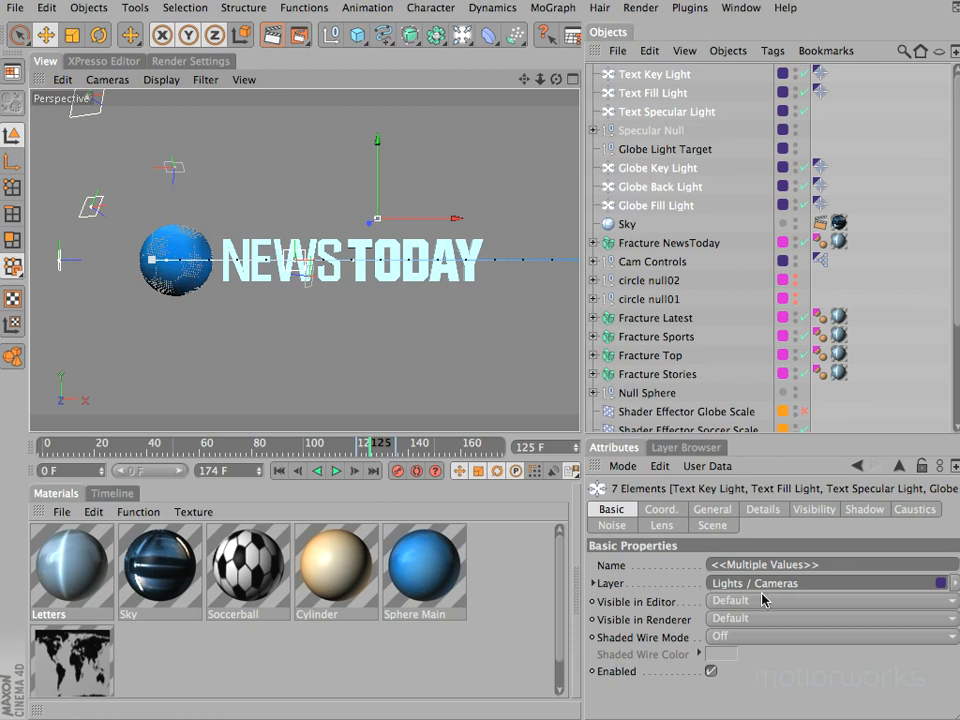
{"action": "left_click", "coordinate": [915, 162]}
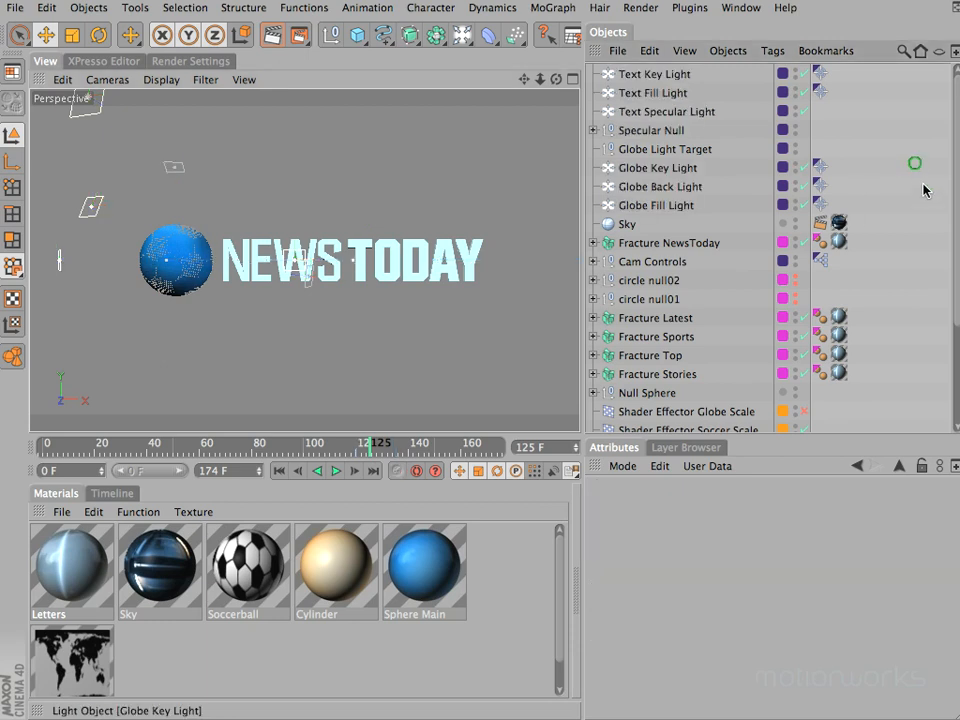
Try showing the Grid and Horizon in the viewport through the display filter and switch both off again.
{"action": "left_click", "coordinate": [570, 35]}
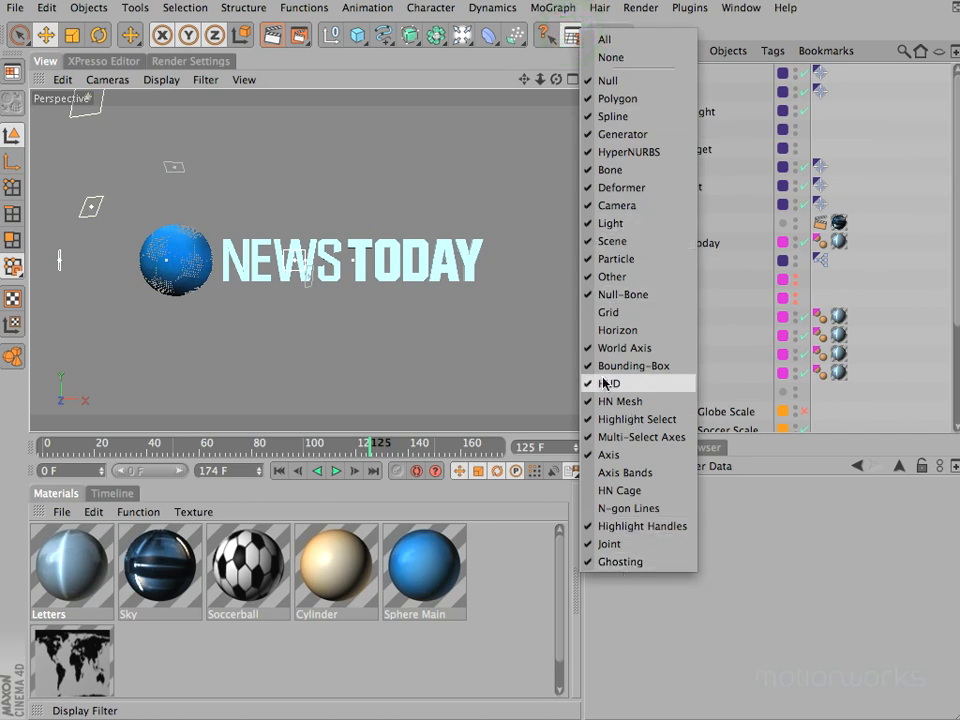
{"action": "left_click", "coordinate": [610, 330]}
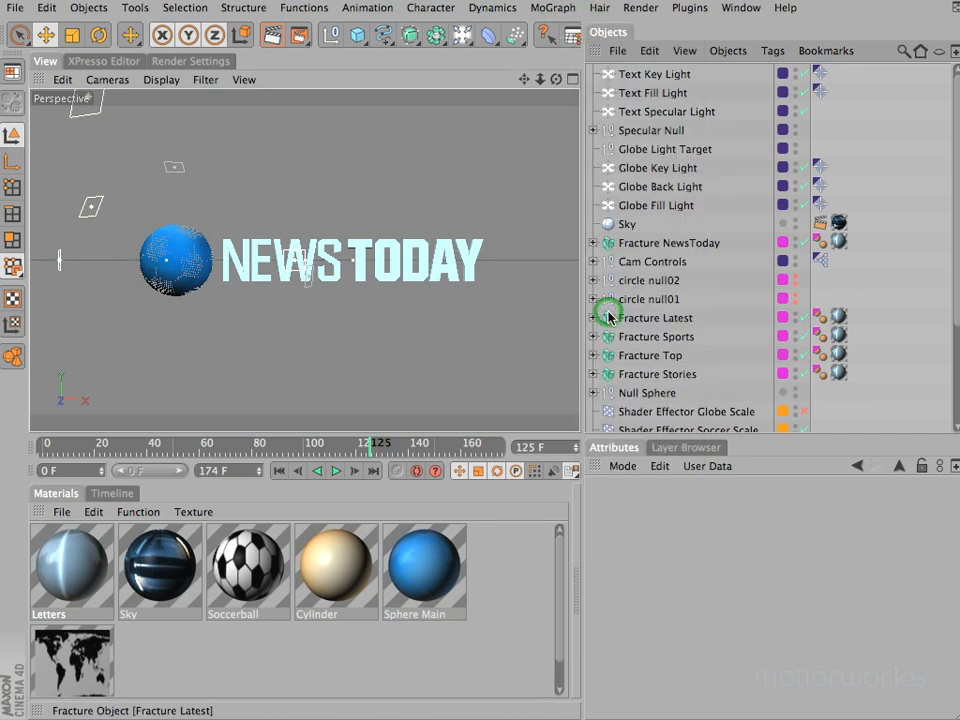
{"action": "left_click", "coordinate": [570, 35]}
{"action": "left_click", "coordinate": [648, 328]}
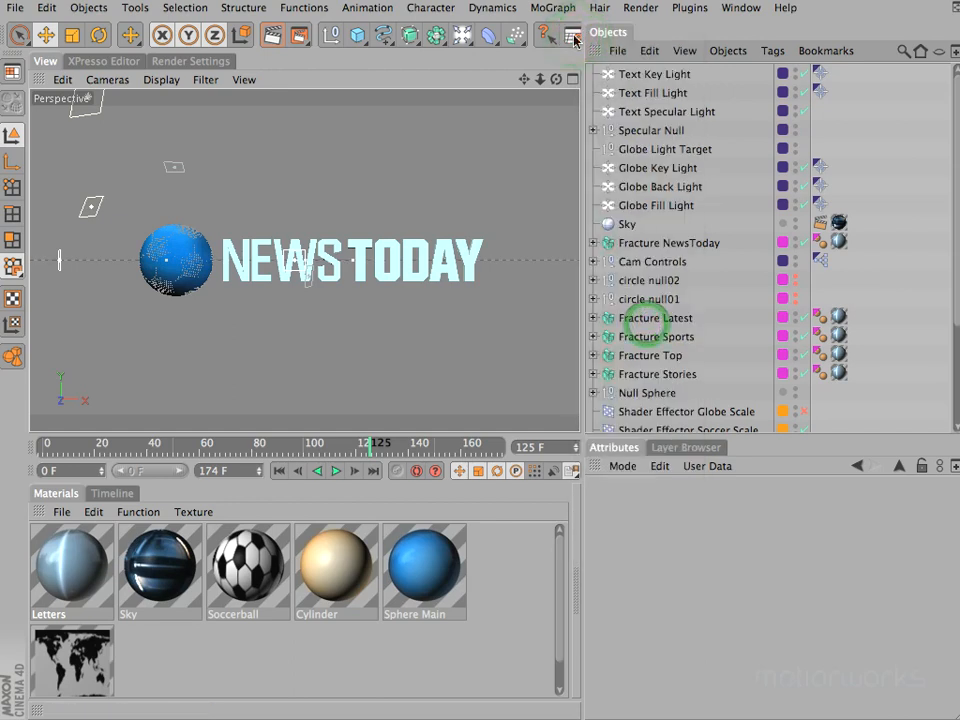
{"action": "left_click", "coordinate": [570, 35]}
{"action": "left_click", "coordinate": [625, 321]}
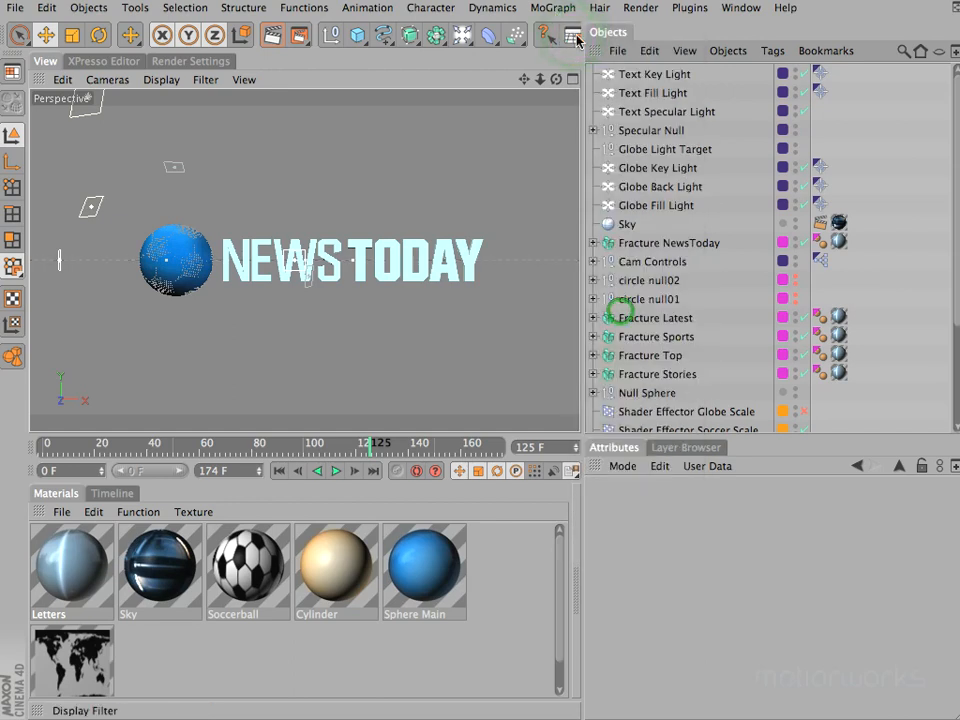
{"action": "left_click", "coordinate": [570, 35]}
{"action": "left_click", "coordinate": [636, 332]}
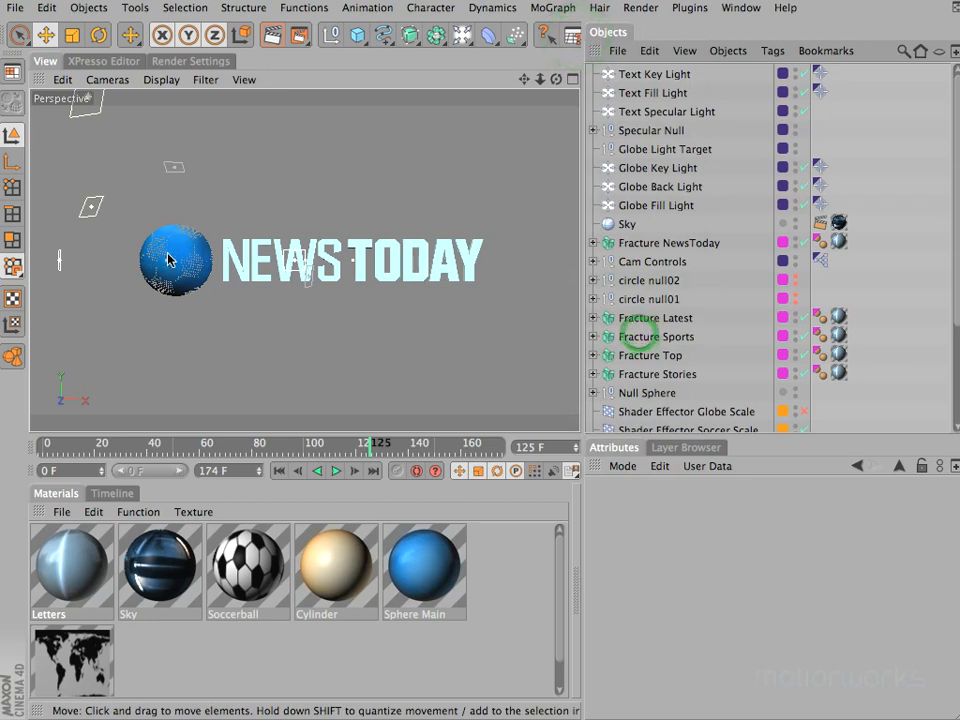
Hide lights in the viewport with the display filter, and hide the Lights / Cameras layer's objects from the object list.
{"action": "left_click", "coordinate": [572, 35]}
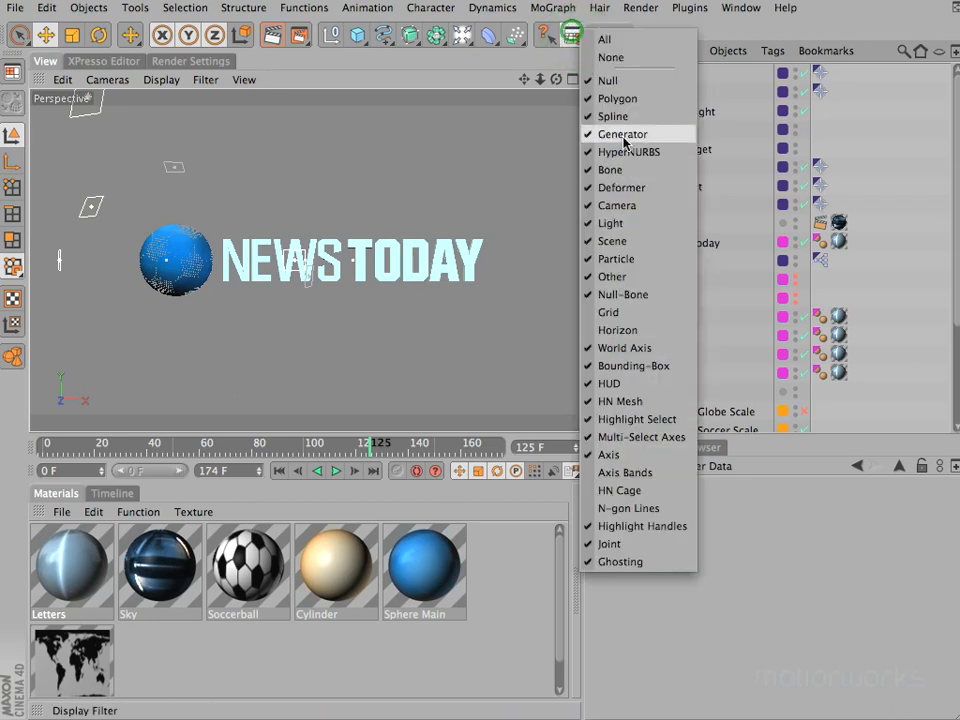
{"action": "left_click", "coordinate": [611, 224]}
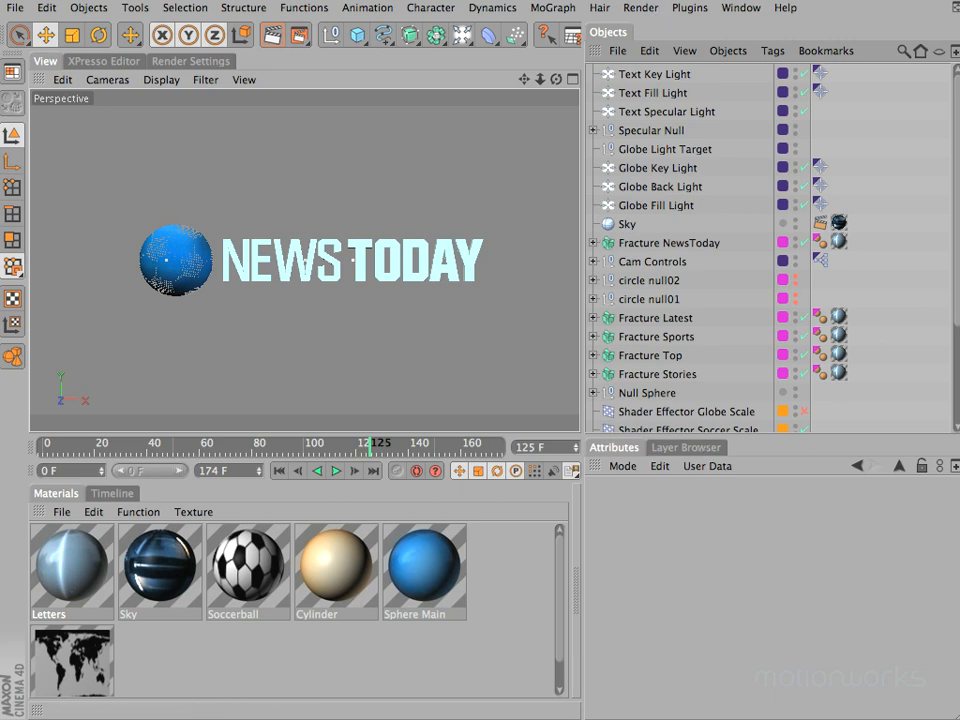
{"action": "left_click", "coordinate": [695, 450]}
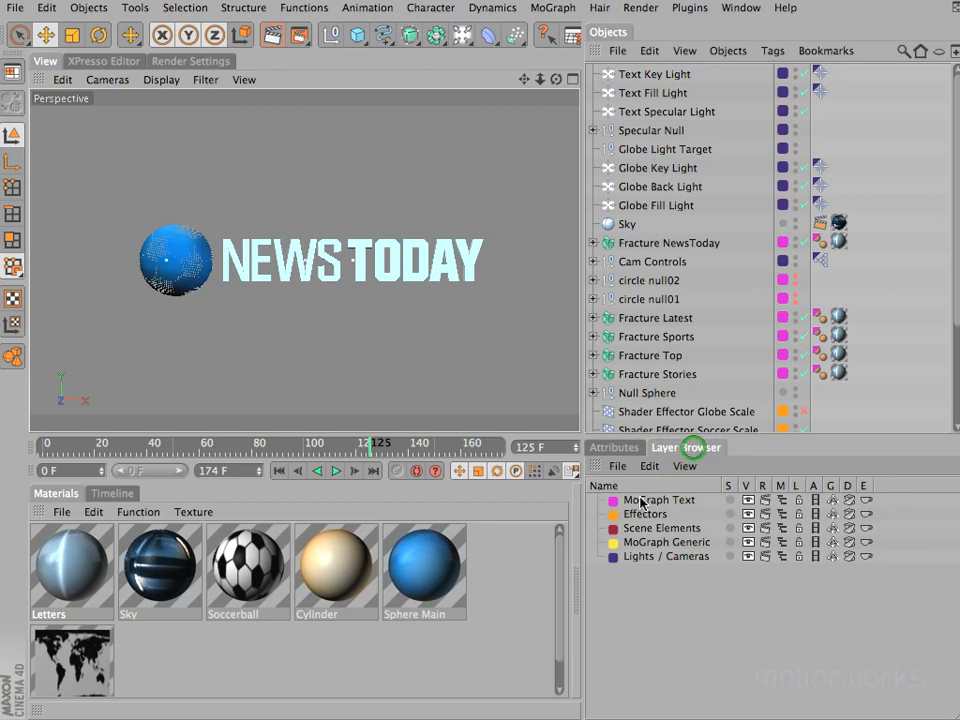
{"action": "left_click", "coordinate": [782, 556]}
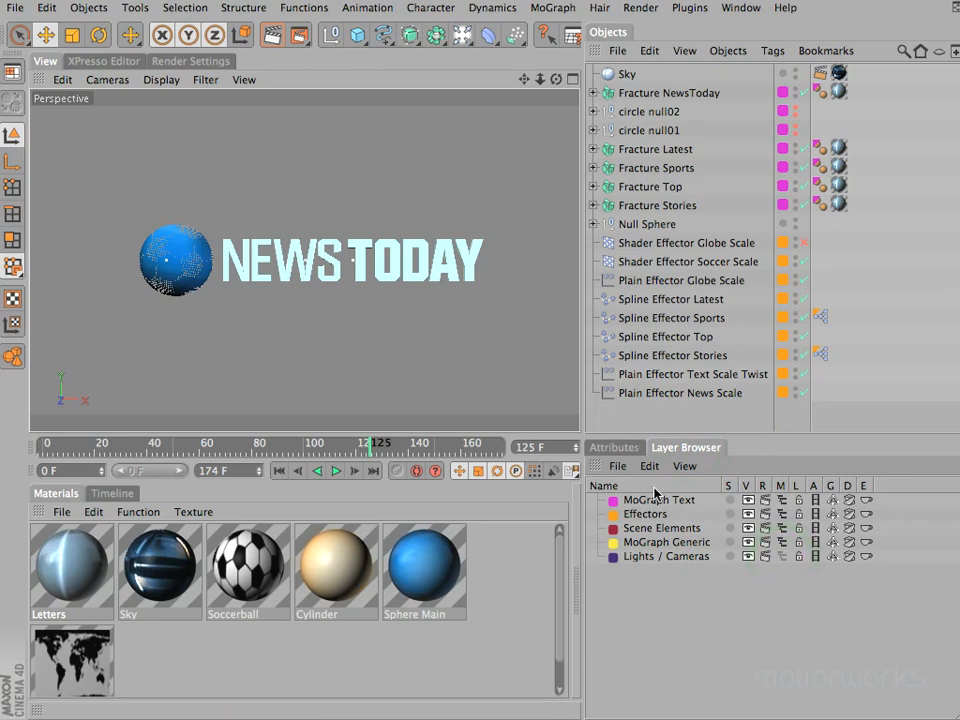
Go to frame 86 and check the Light setting in the display filter.
{"action": "mouse_move", "coordinate": [286, 445]}
{"action": "left_mouse_down"}
{"action": "mouse_move", "coordinate": [55, 435]}
{"action": "mouse_move", "coordinate": [288, 451]}
{"action": "left_mouse_up"}
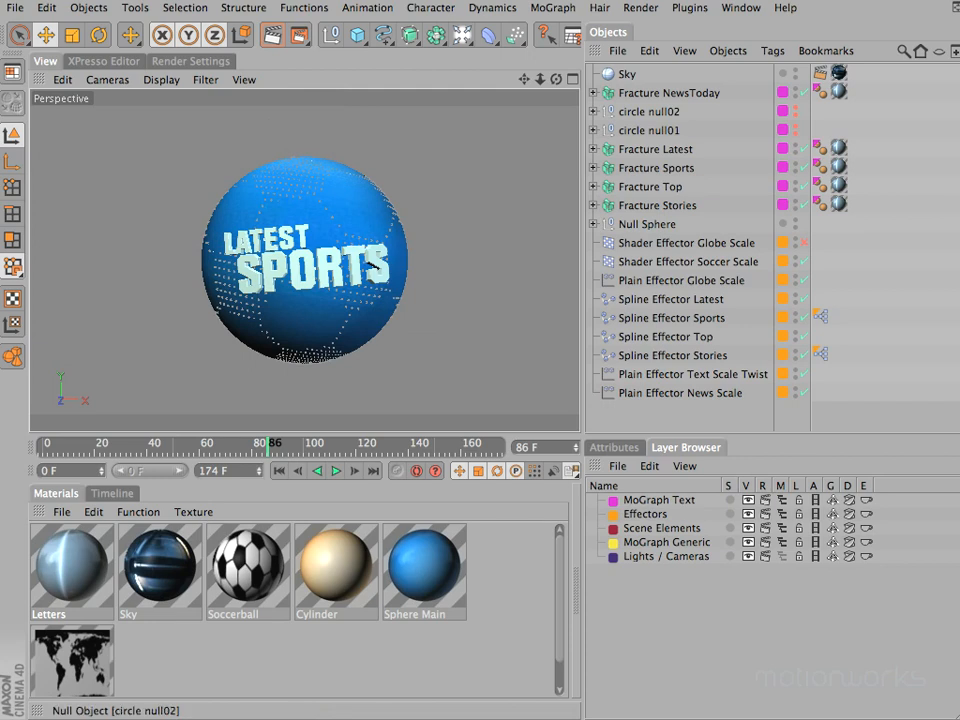
{"action": "left_click", "coordinate": [572, 35]}
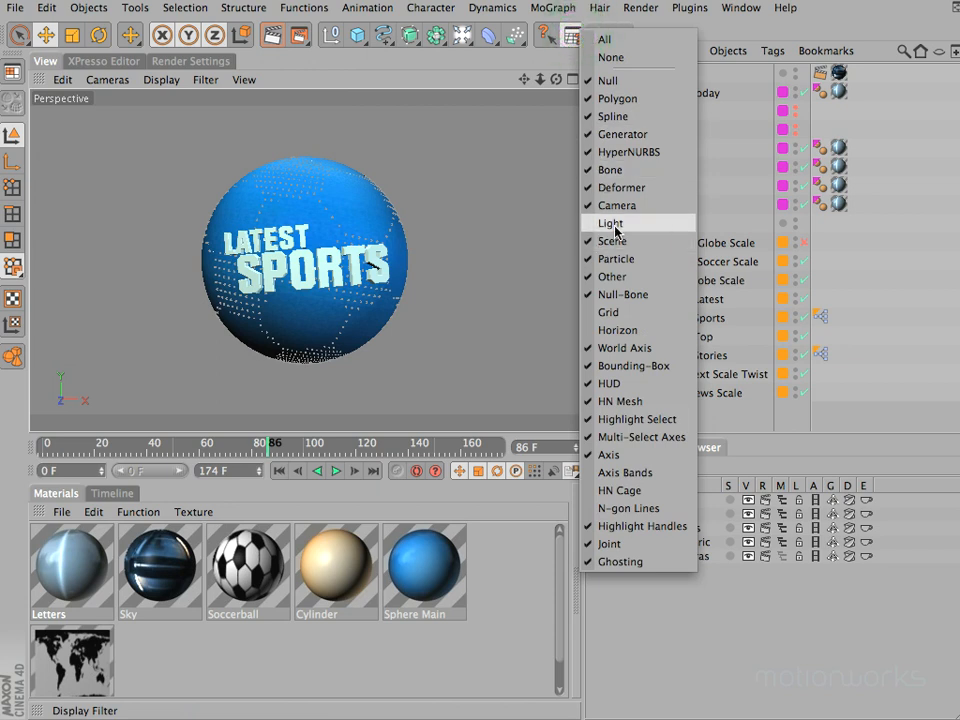
{"action": "left_click", "coordinate": [573, 36]}
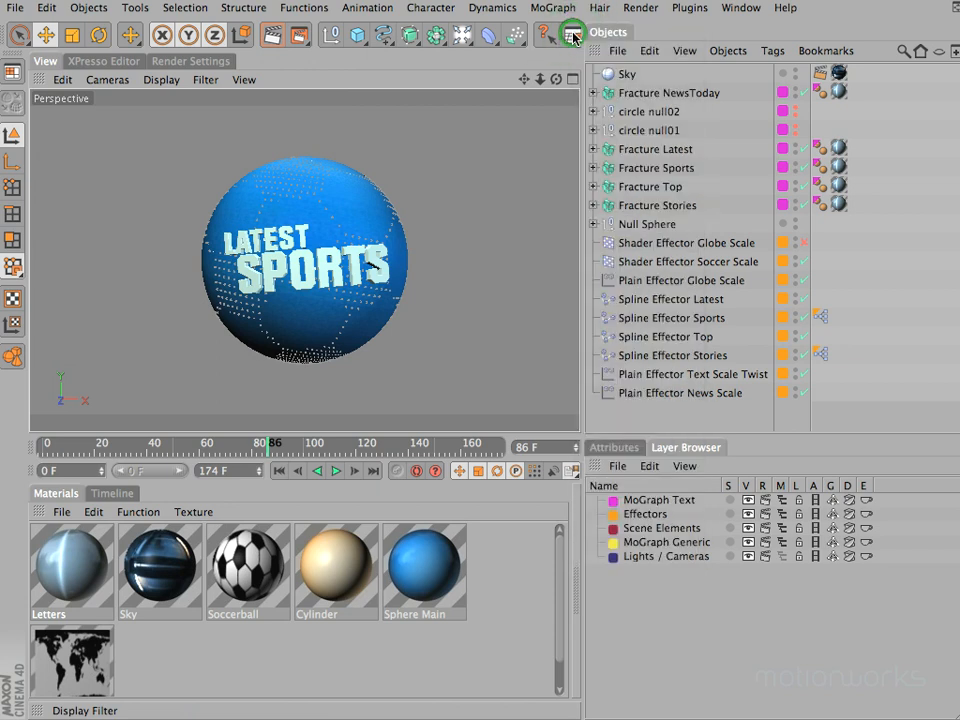
Try adding a light beside the globe while lights are filtered out of the viewport, and delete it again.
{"action": "left_click", "coordinate": [462, 35]}
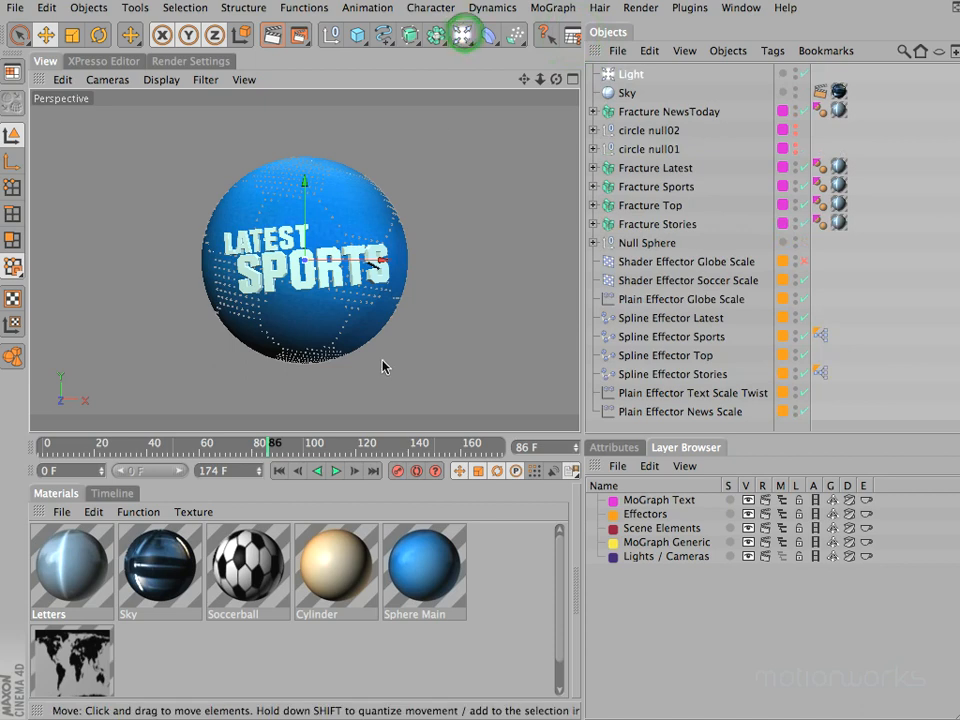
{"action": "left_click_drag", "start_coordinate": [382, 260], "coordinate": [499, 260]}
{"action": "left_click_drag", "start_coordinate": [470, 352], "coordinate": [432, 260]}
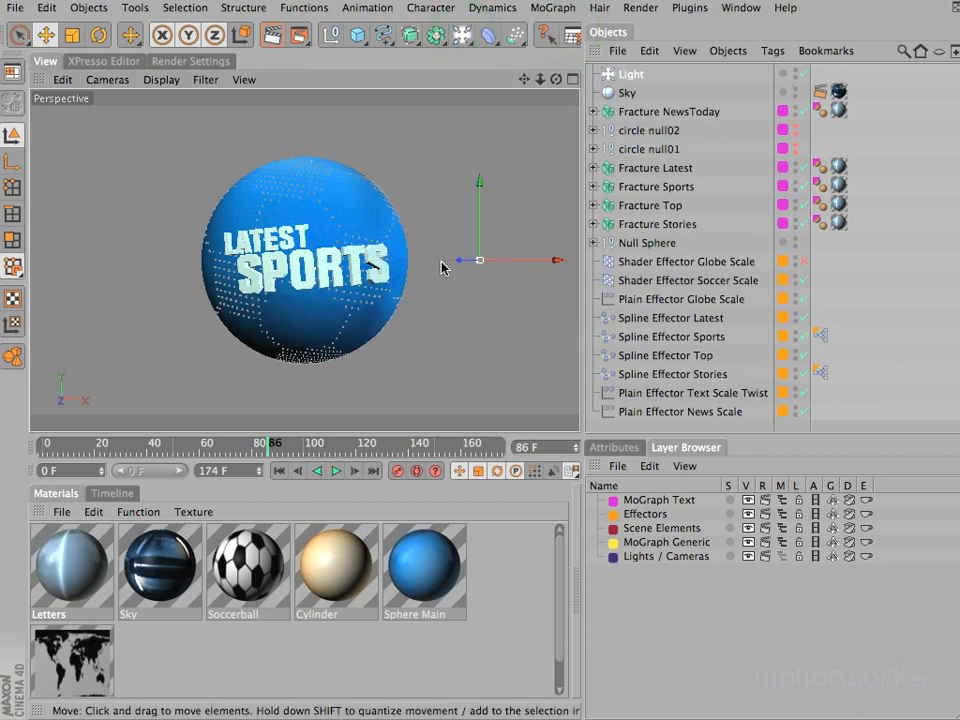
{"action": "left_click", "coordinate": [860, 294]}
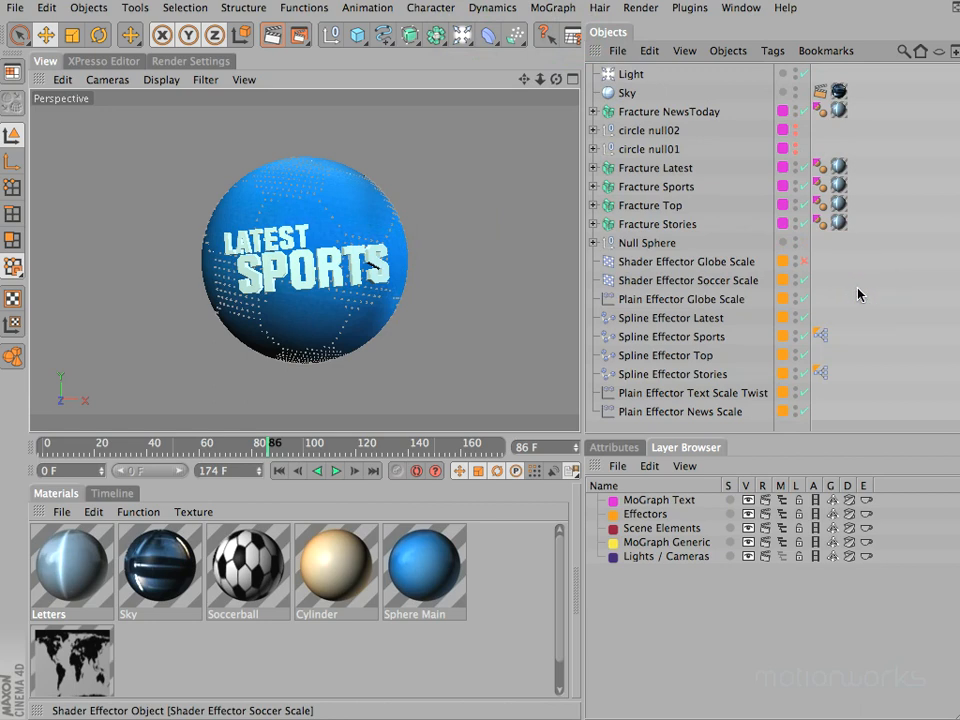
{"action": "left_click", "coordinate": [624, 78]}
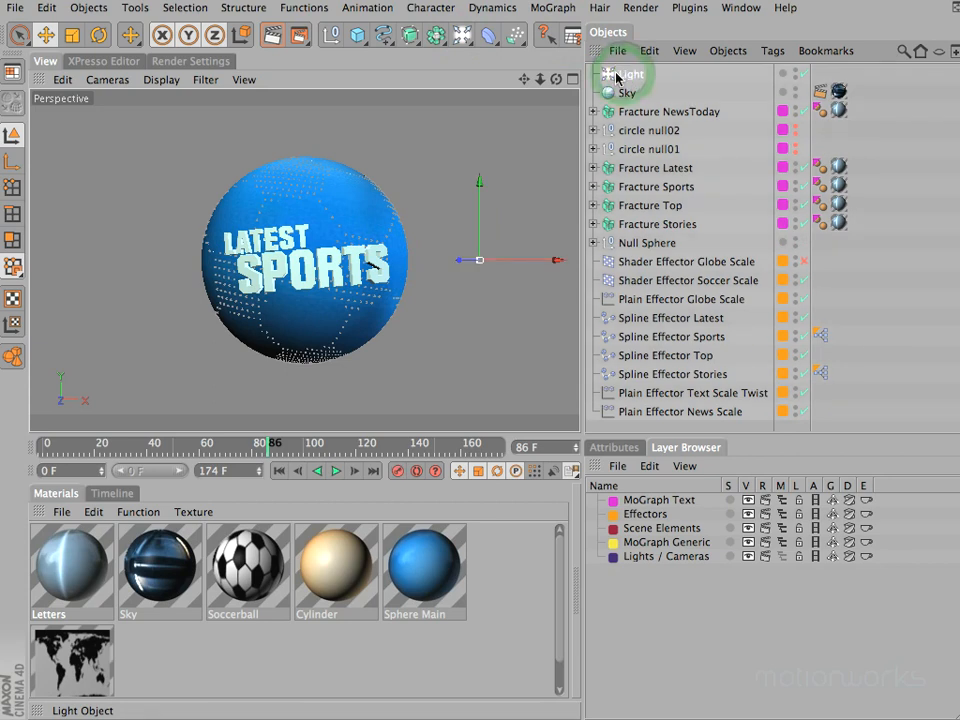
{"action": "key", "text": "Delete"}
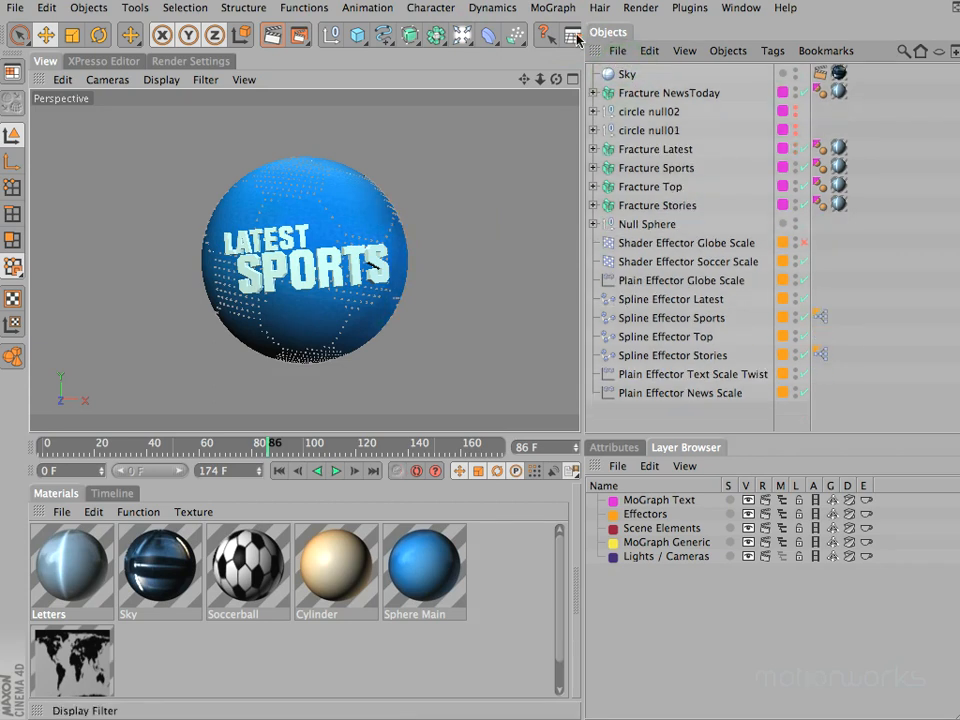
Open the Perspective viewport's settings in an enlarged Attributes manager and compare its Filter options with the display filter list.
{"action": "left_click", "coordinate": [576, 38]}
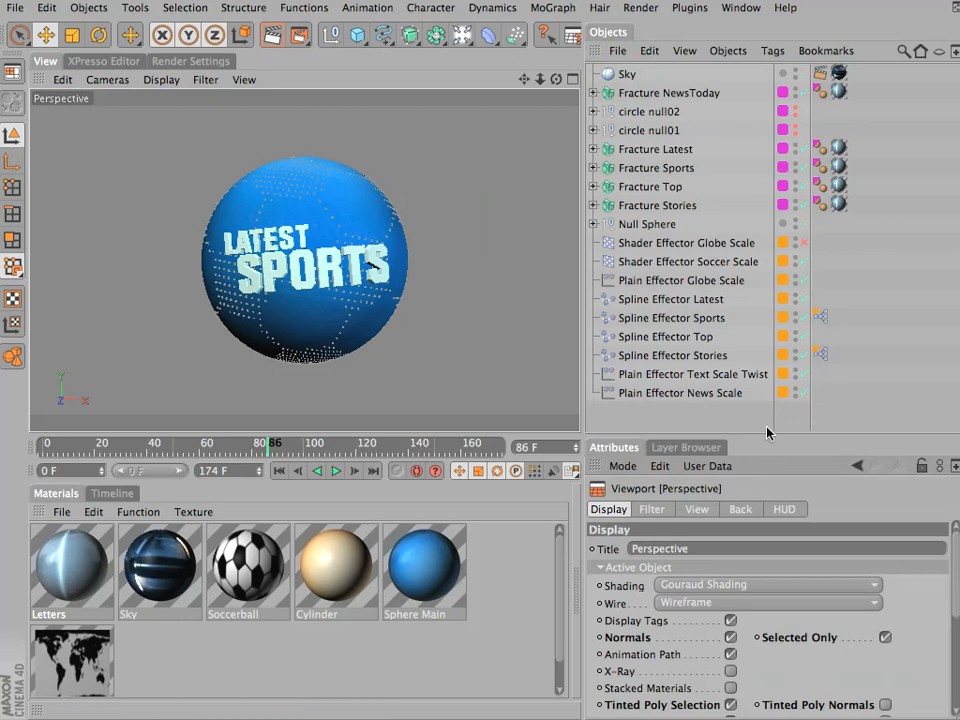
{"action": "left_click_drag", "start_coordinate": [768, 432], "coordinate": [764, 209]}
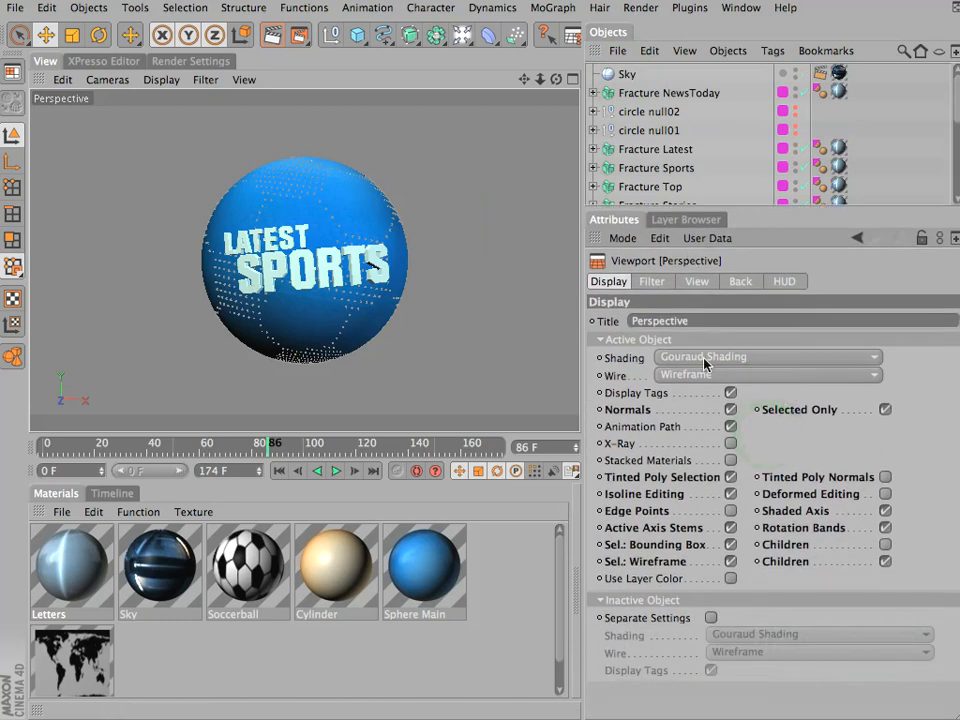
{"action": "left_click", "coordinate": [647, 284]}
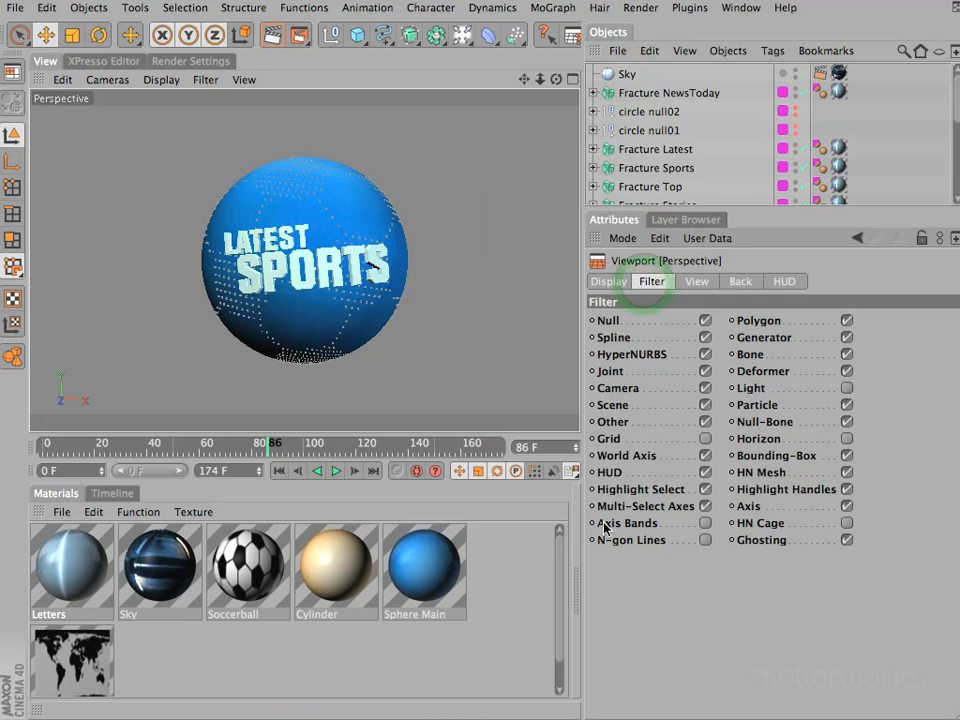
{"action": "left_click", "coordinate": [570, 35]}
{"action": "left_click", "coordinate": [640, 595]}
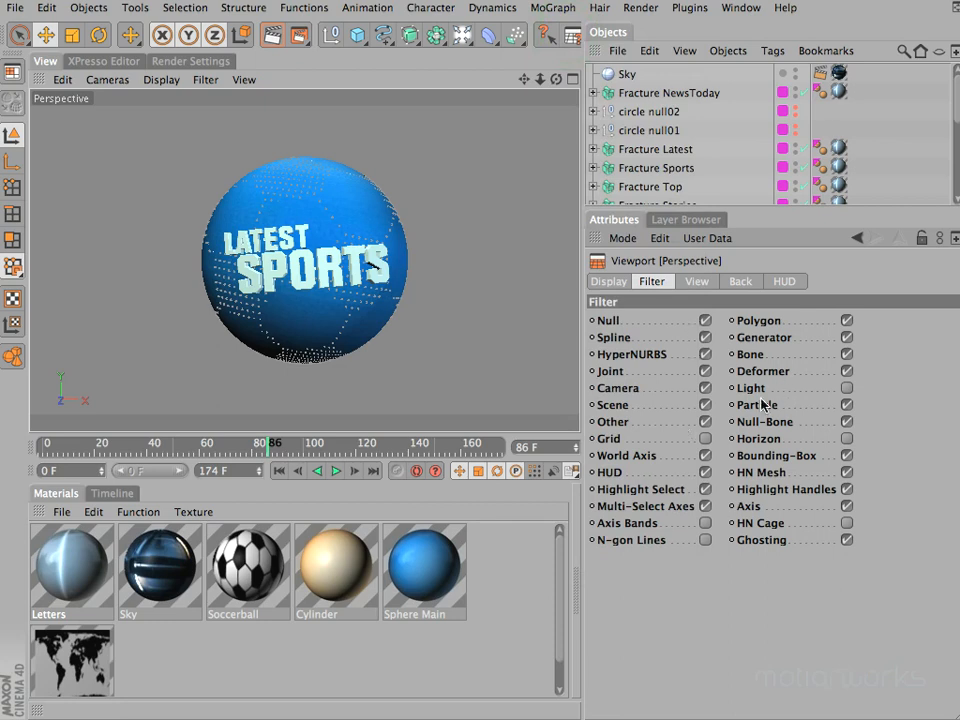
Try enabling the viewport's Light filter, view the lights at frame 165, and disable the filter again.
{"action": "left_click", "coordinate": [847, 389]}
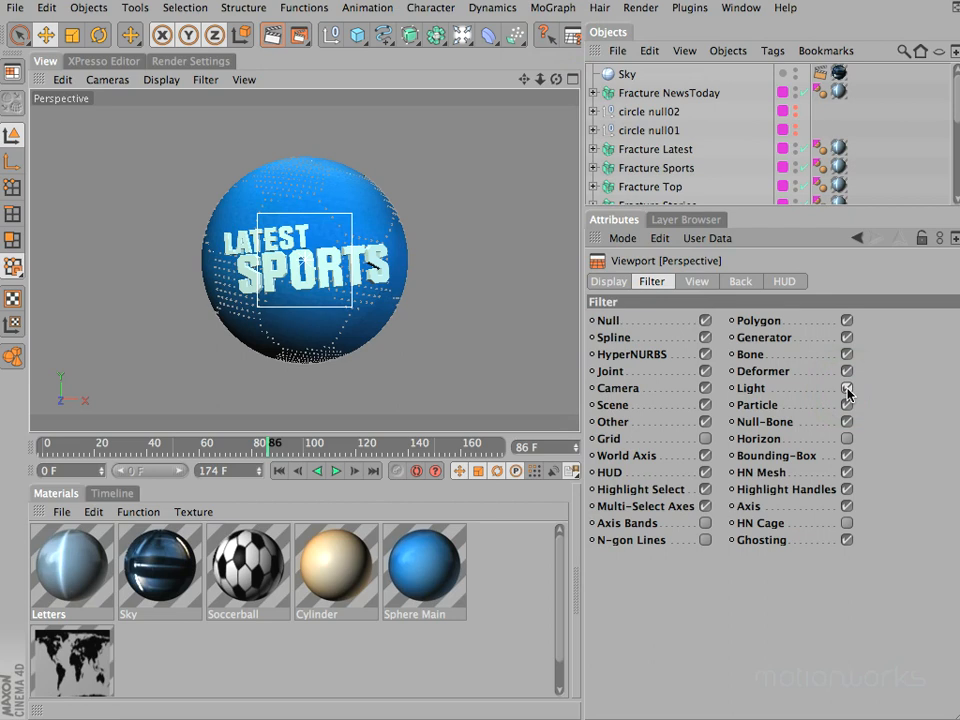
{"action": "left_click", "coordinate": [474, 446]}
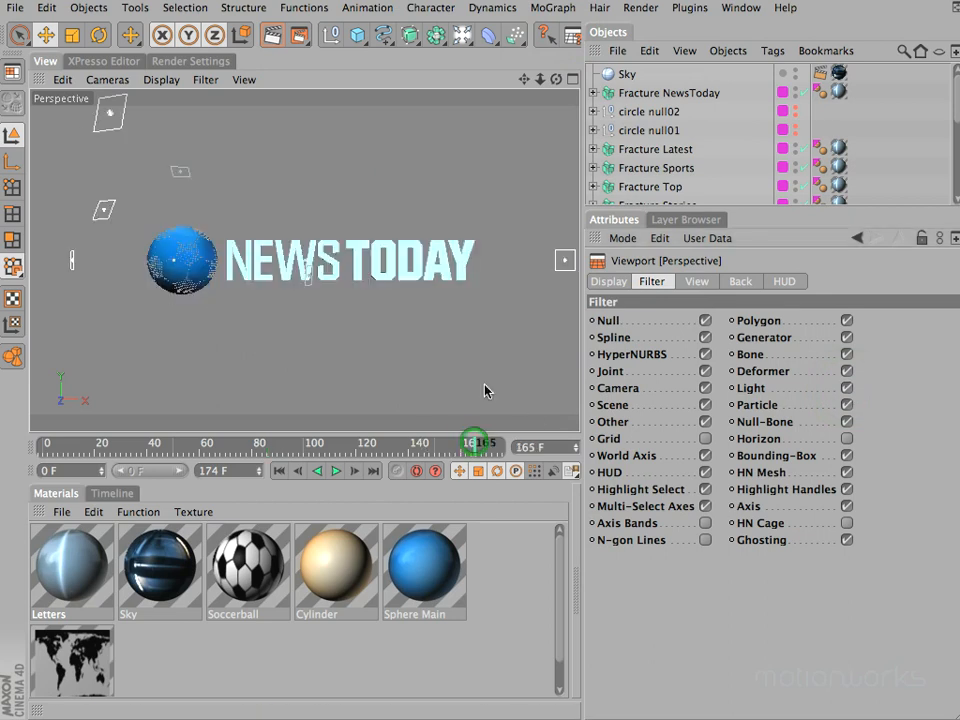
{"action": "left_click", "coordinate": [846, 389]}
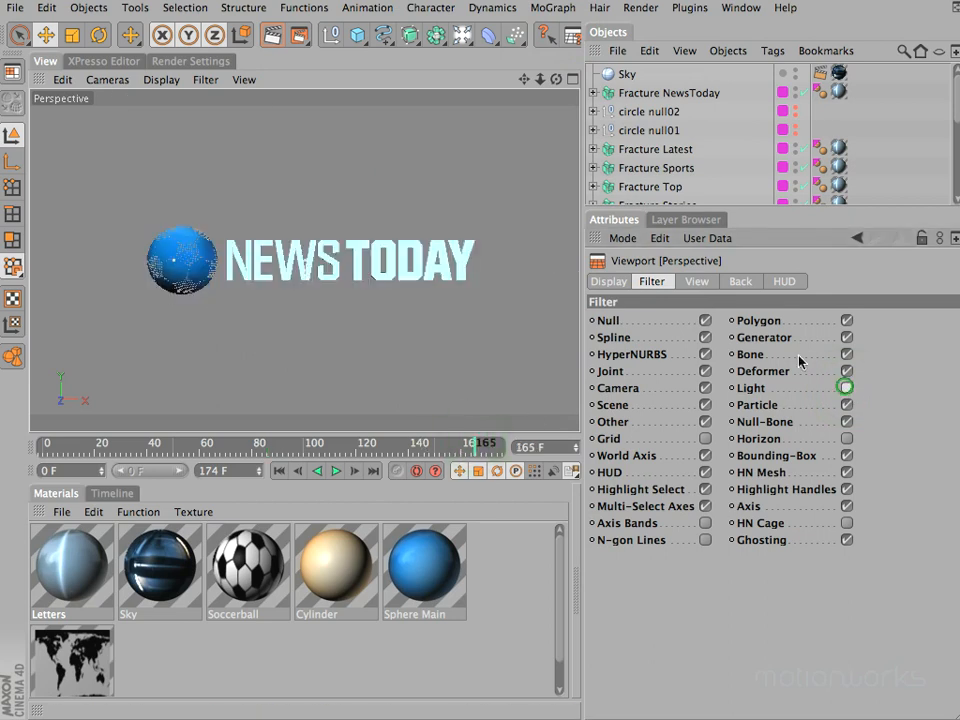
Examine the View, Back, HUD, Display and Filter settings of the Perspective viewport.
{"action": "left_click", "coordinate": [708, 282]}
{"action": "left_click", "coordinate": [780, 282]}
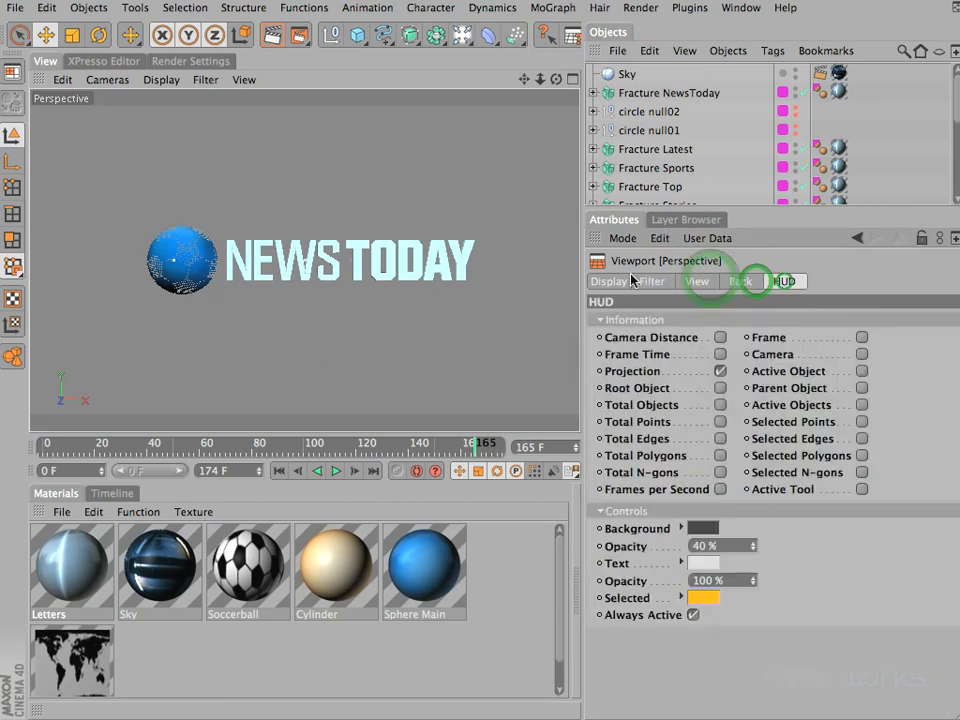
{"action": "left_click", "coordinate": [608, 282]}
{"action": "left_click", "coordinate": [652, 281]}
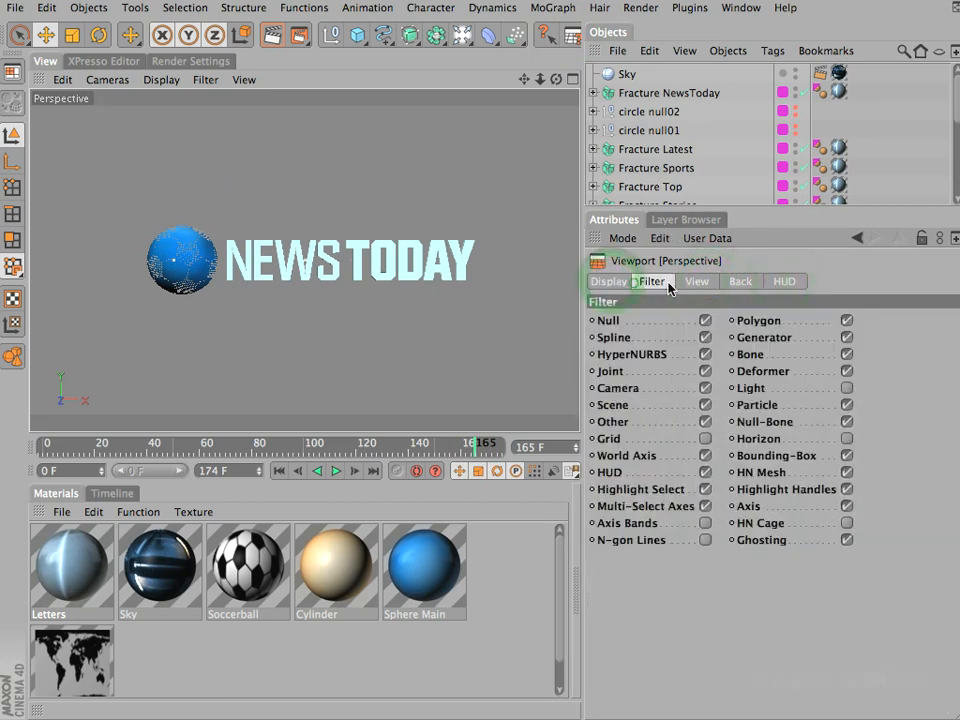
{"action": "left_click", "coordinate": [697, 281]}
{"action": "left_click", "coordinate": [739, 281]}
{"action": "left_click", "coordinate": [658, 283]}
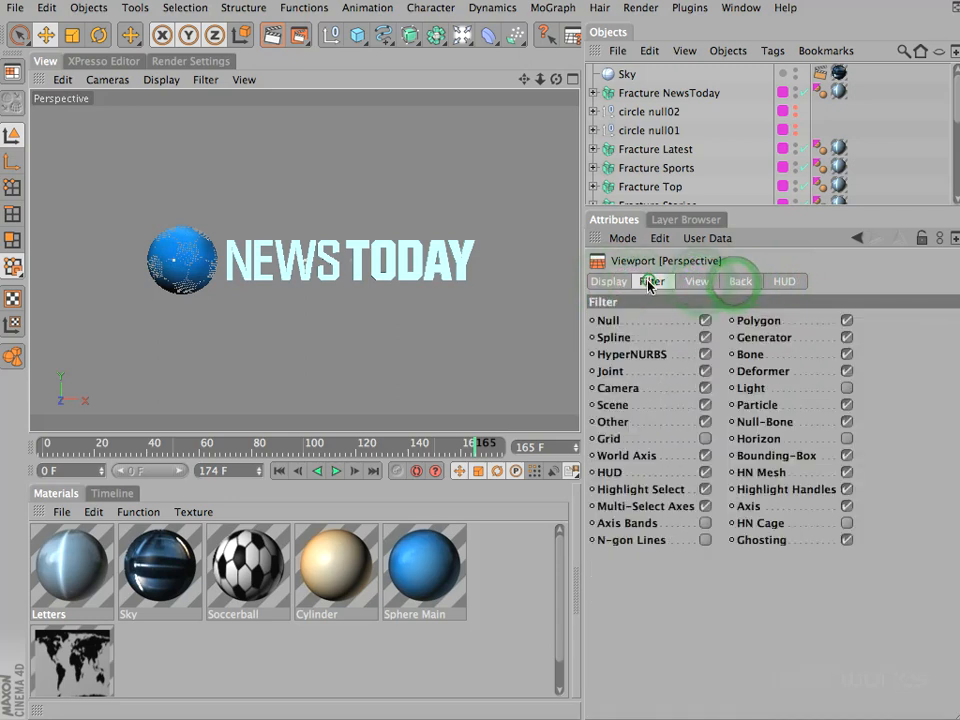
{"action": "left_click", "coordinate": [617, 285]}
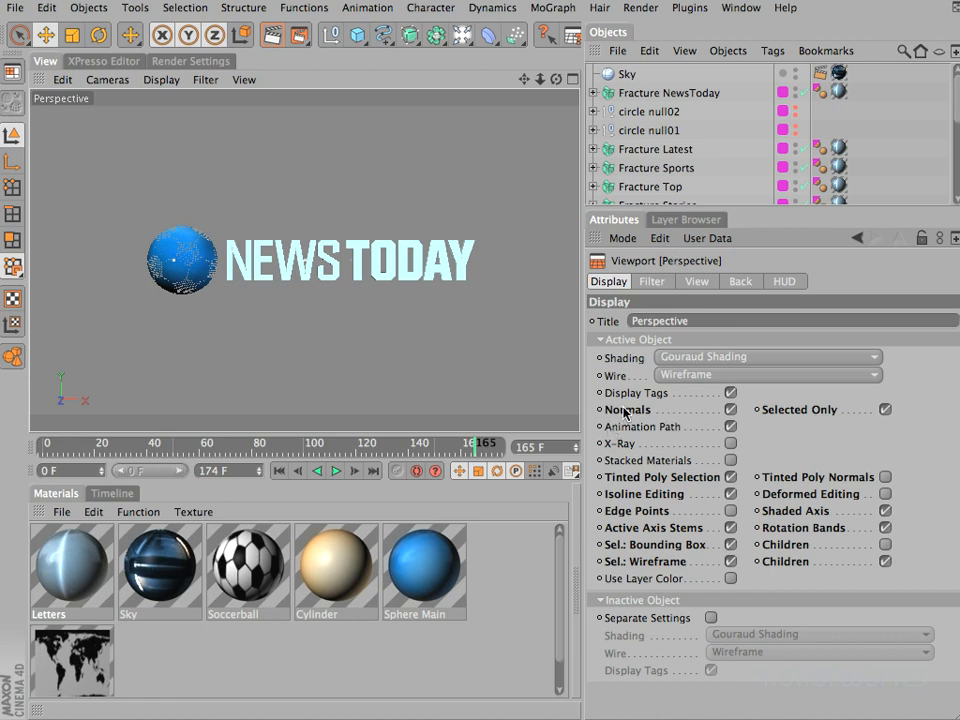
{"action": "left_click", "coordinate": [651, 281]}
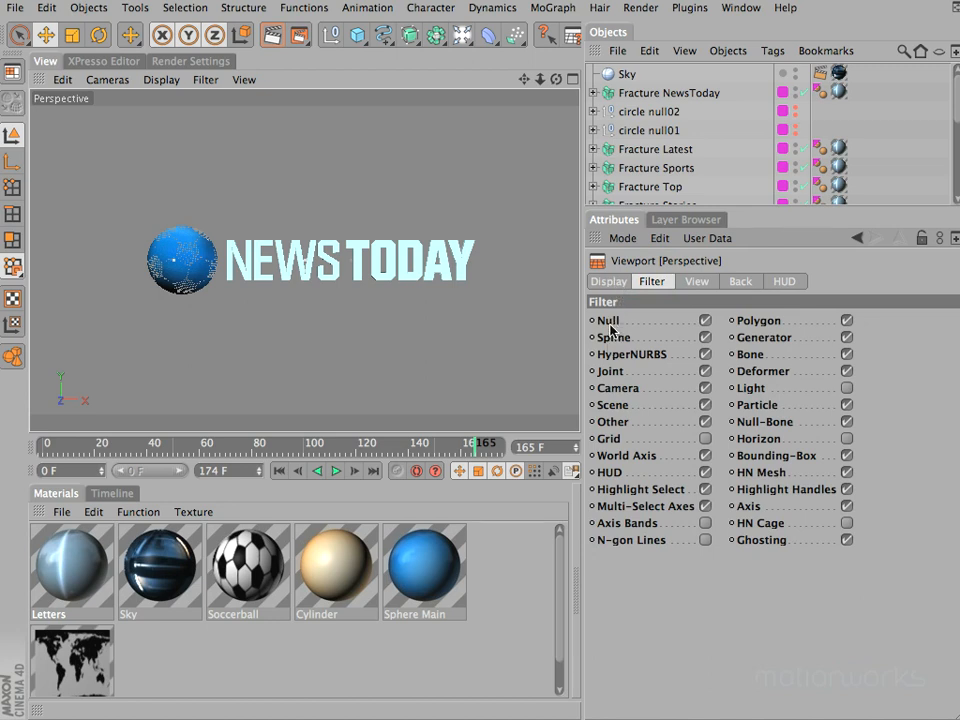
{"action": "left_click", "coordinate": [608, 281]}
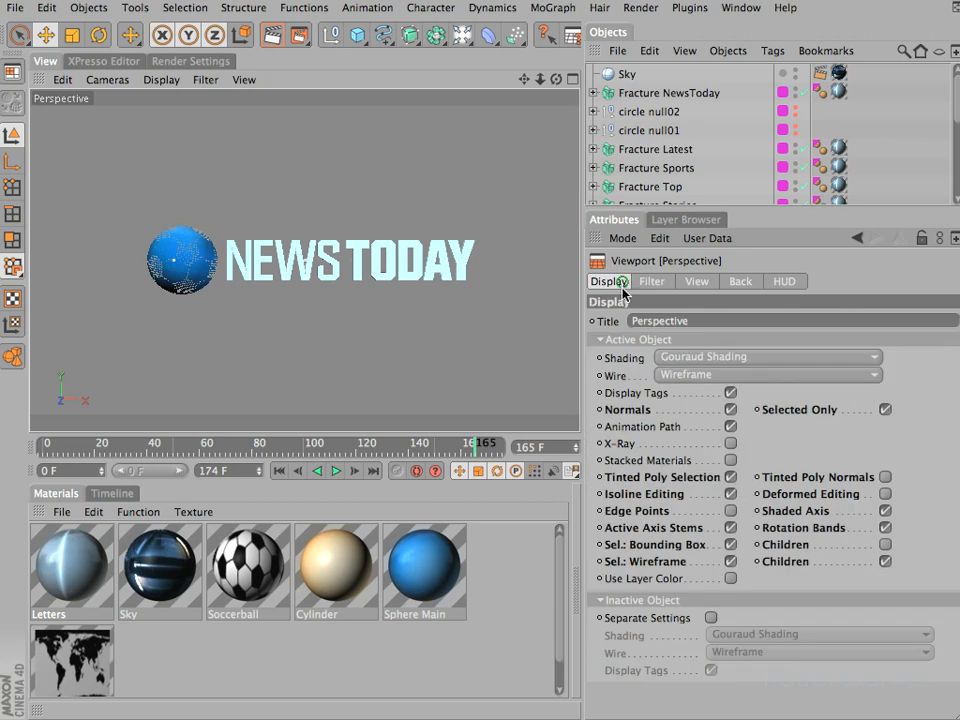
Check whether the Display Tags and Selected Only viewport parameters are global or local, and return to the Filter settings.
{"action": "right_click", "coordinate": [624, 396]}
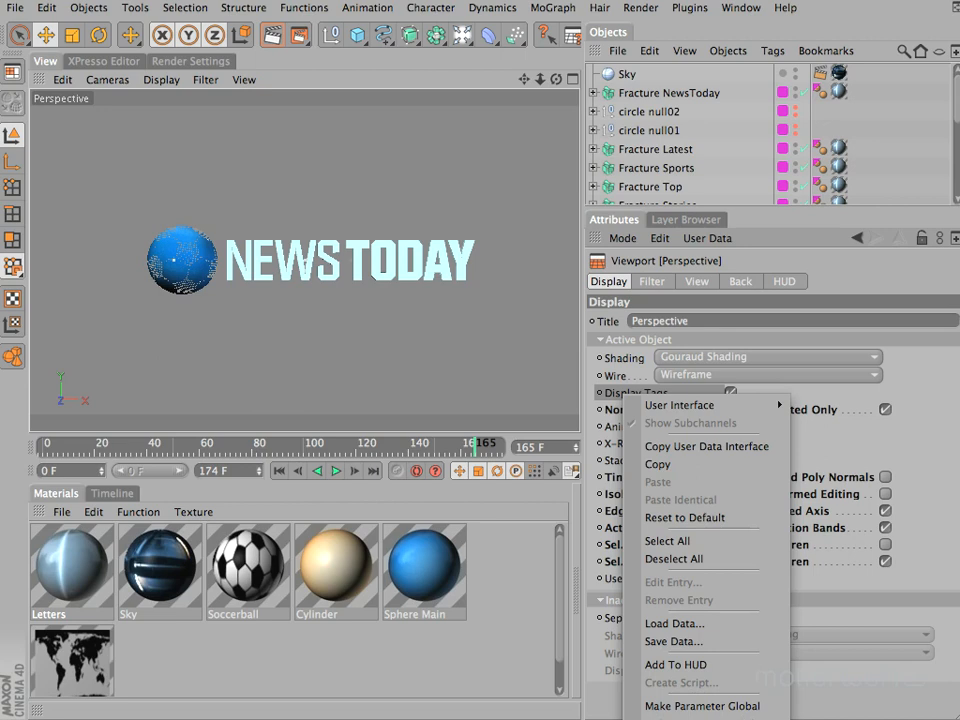
{"action": "left_click", "coordinate": [952, 512]}
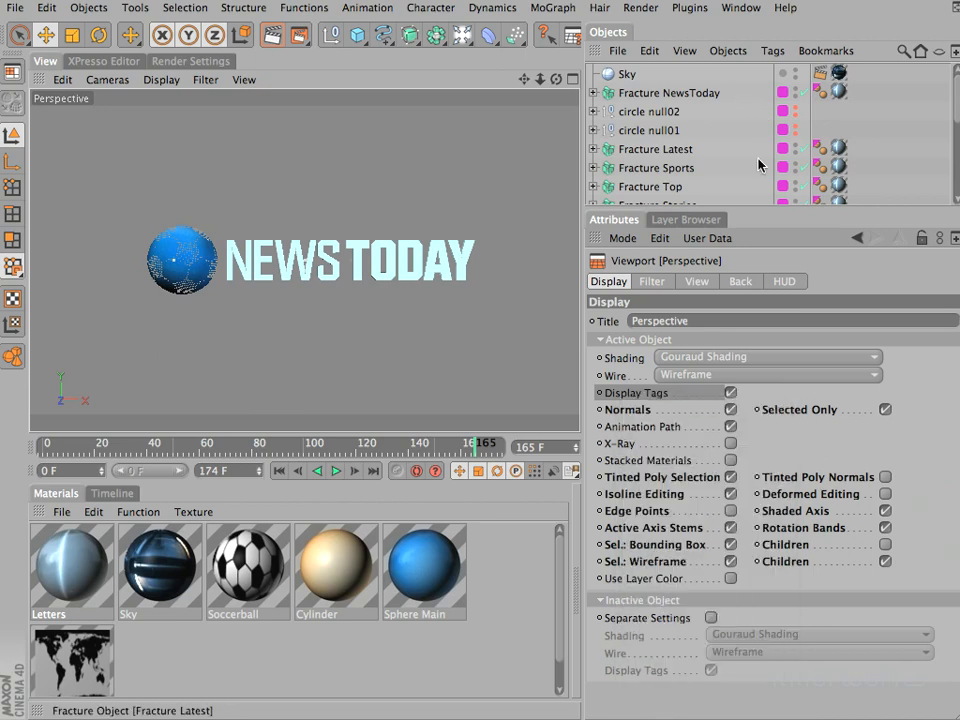
{"action": "left_click_drag", "start_coordinate": [766, 207], "coordinate": [766, 92]}
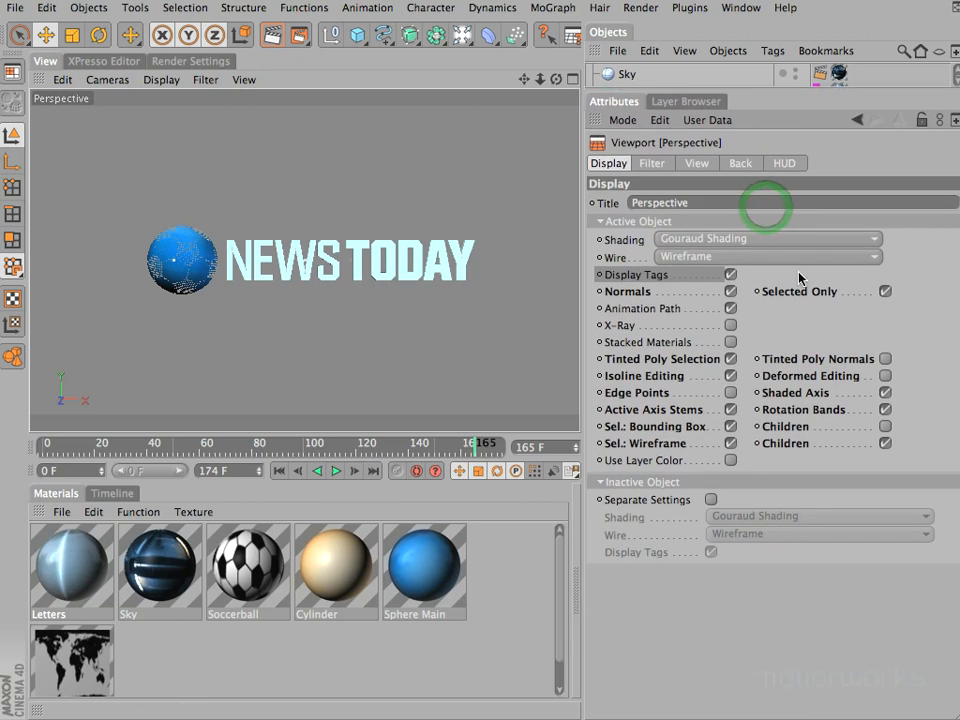
{"action": "right_click", "coordinate": [806, 296]}
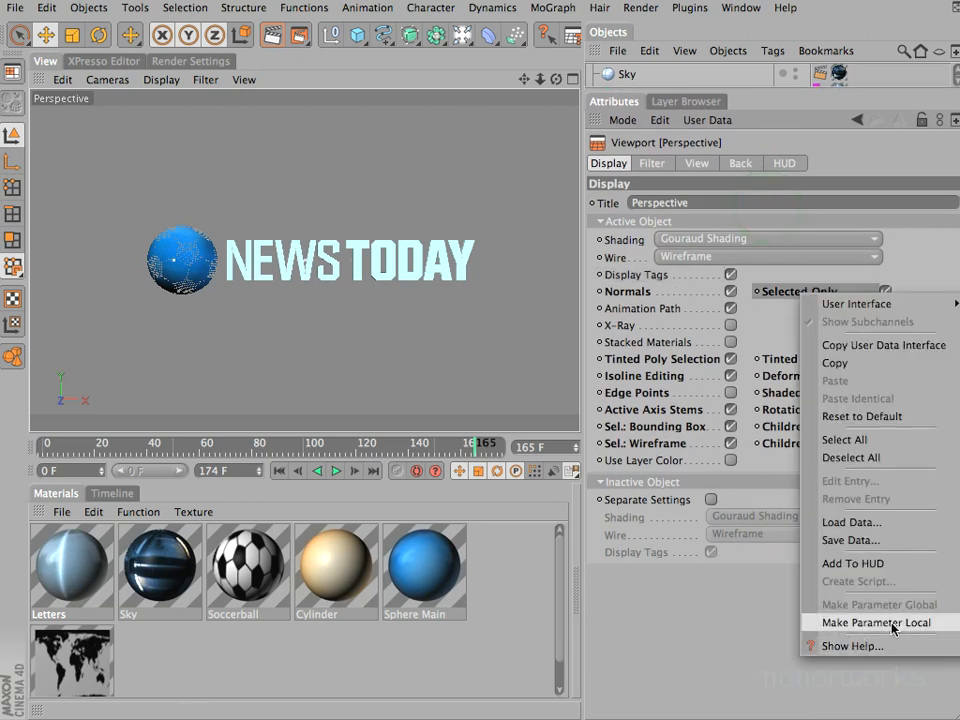
{"action": "left_click", "coordinate": [720, 632]}
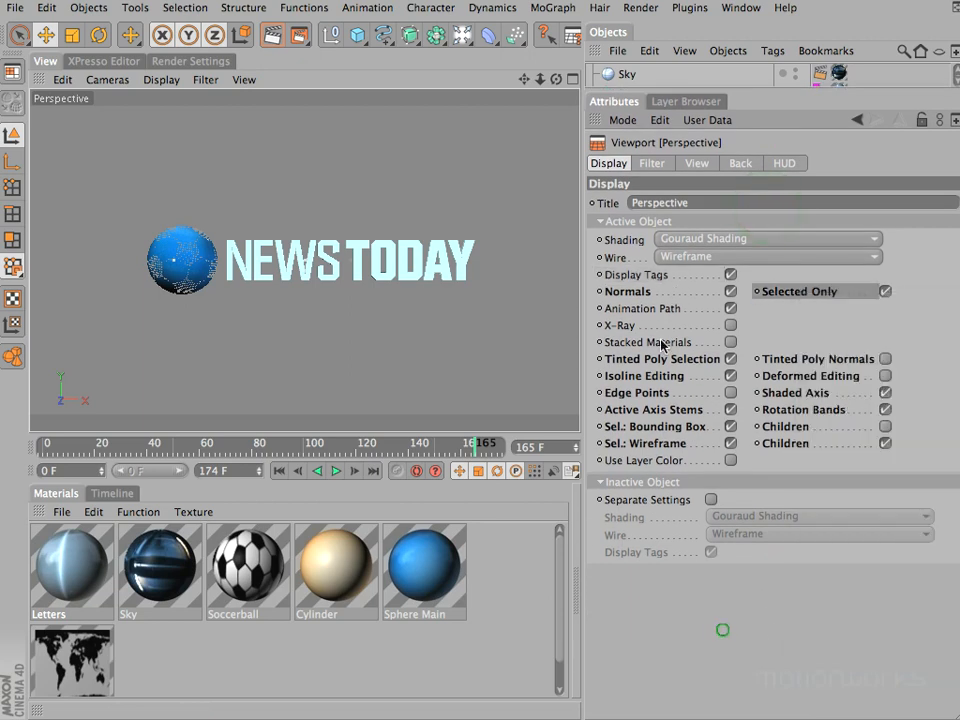
{"action": "right_click", "coordinate": [658, 278]}
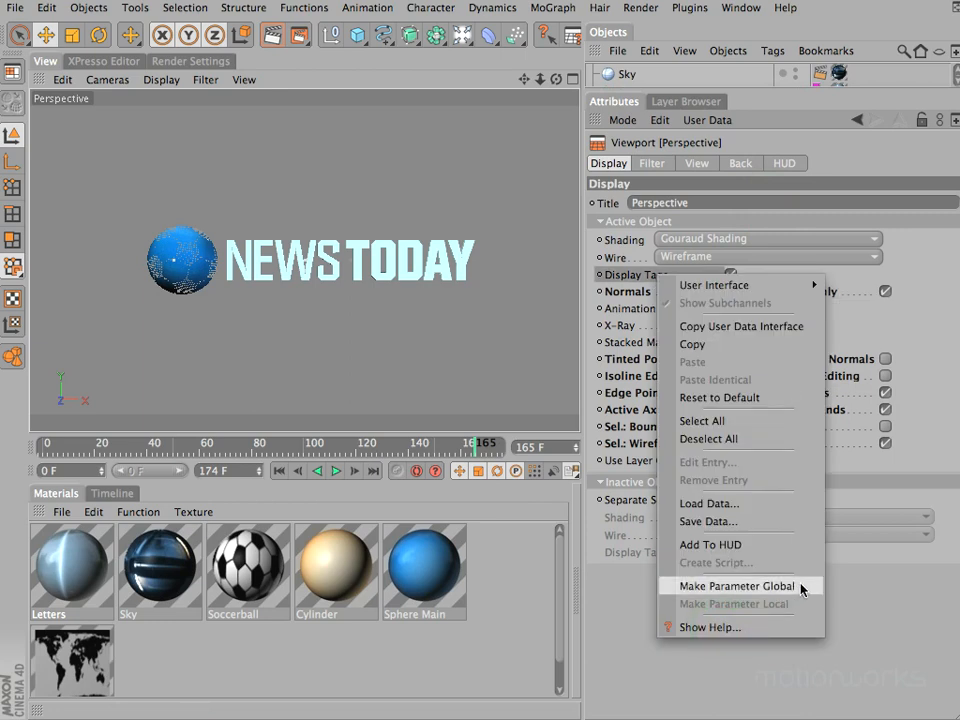
{"action": "left_click", "coordinate": [855, 624]}
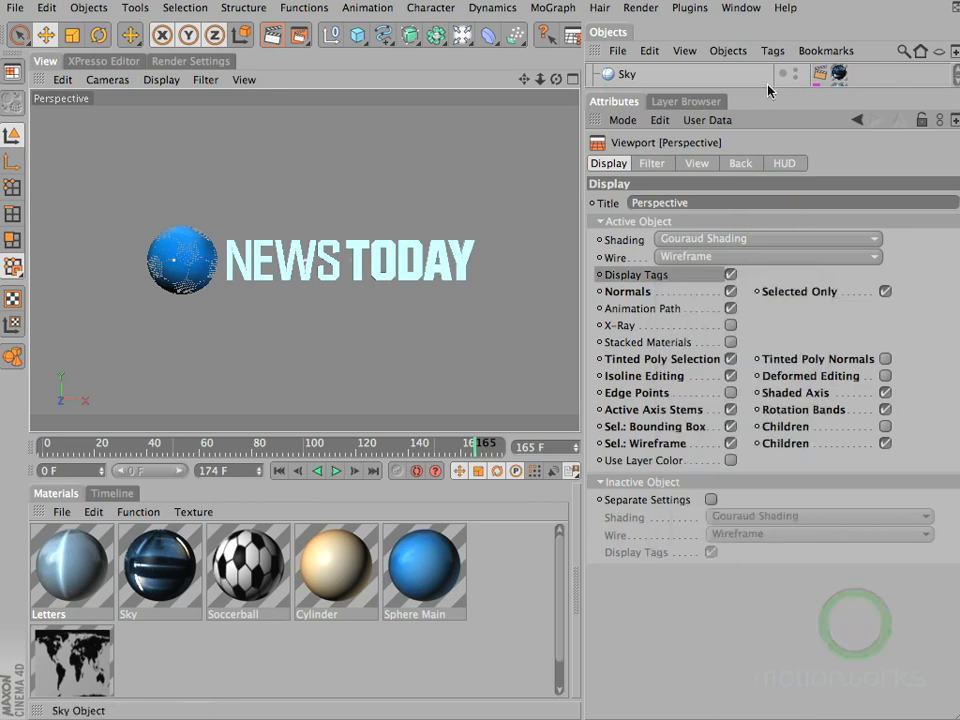
{"action": "left_click_drag", "start_coordinate": [787, 90], "coordinate": [814, 326]}
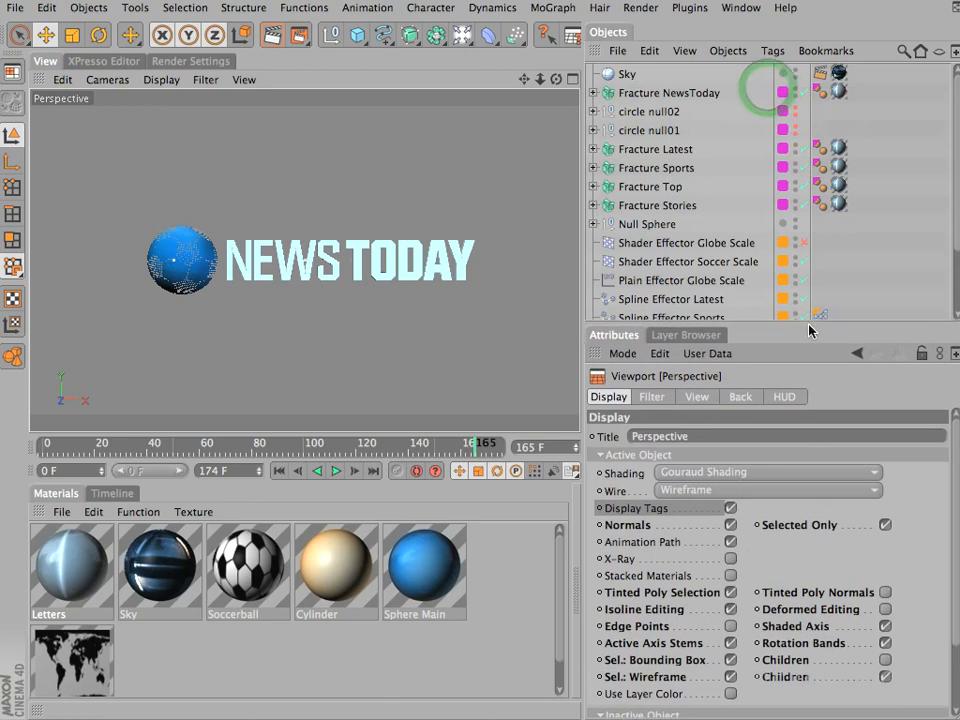
{"action": "left_click", "coordinate": [655, 398]}
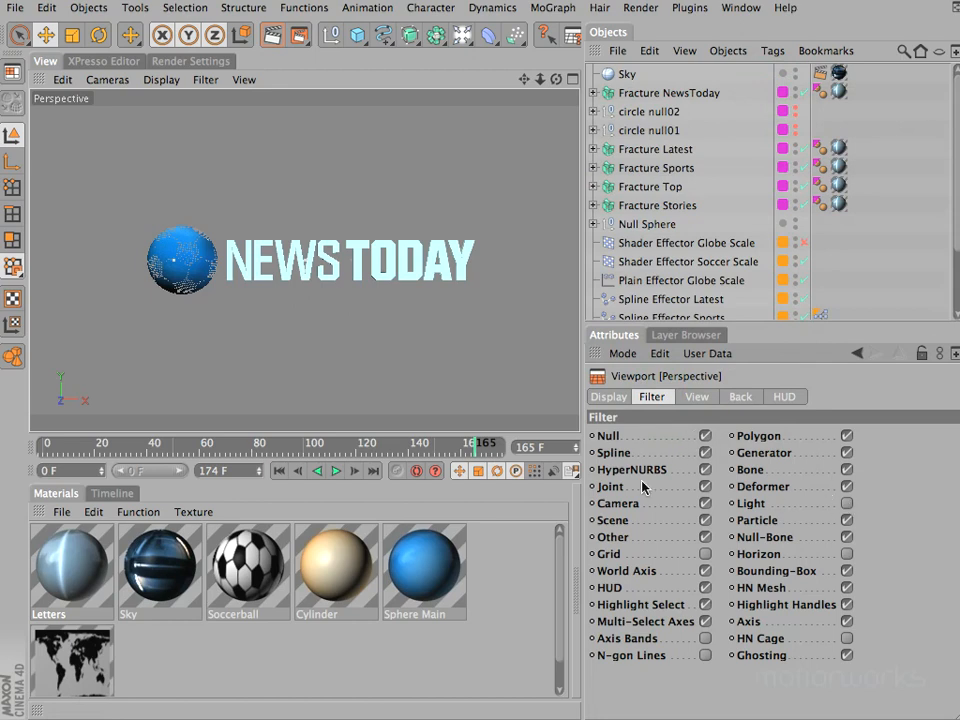
Create a new empty scene, add a light to it, and deselect the light.
{"action": "key", "text": "super+n"}
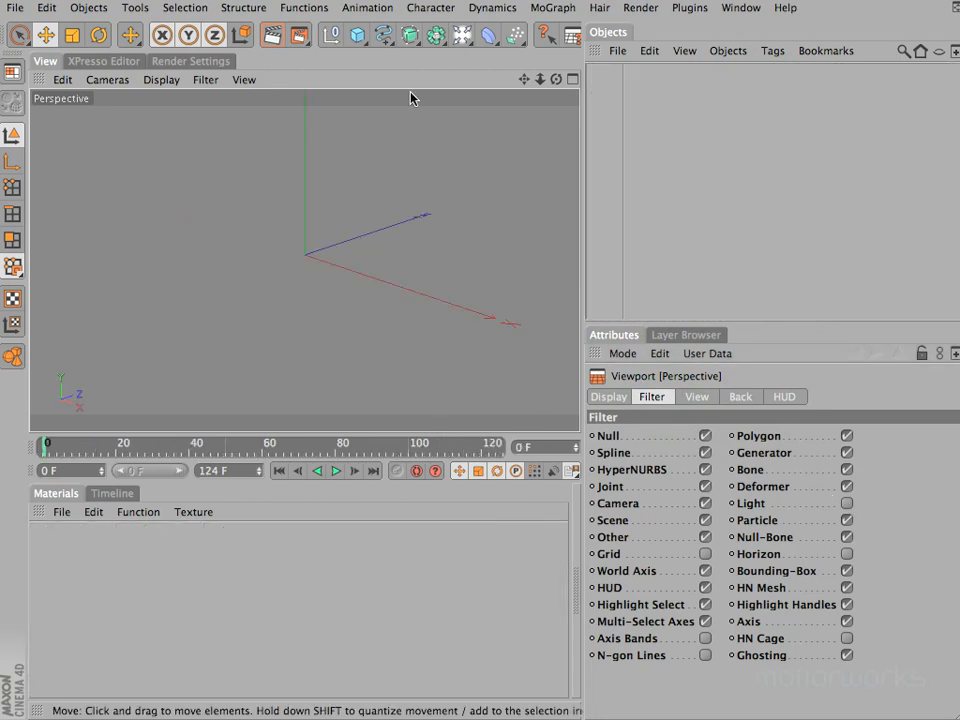
{"action": "left_click", "coordinate": [461, 35]}
{"action": "left_click", "coordinate": [636, 181]}
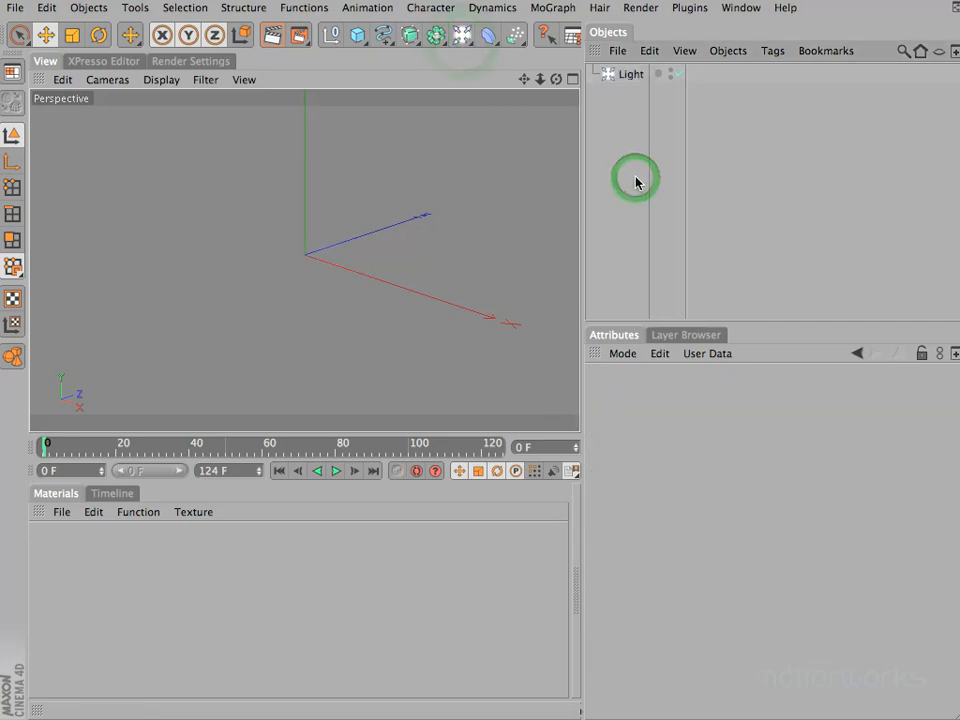
Show lights in the new scene's viewport with the display filter, and delete the light object.
{"action": "left_click", "coordinate": [572, 37]}
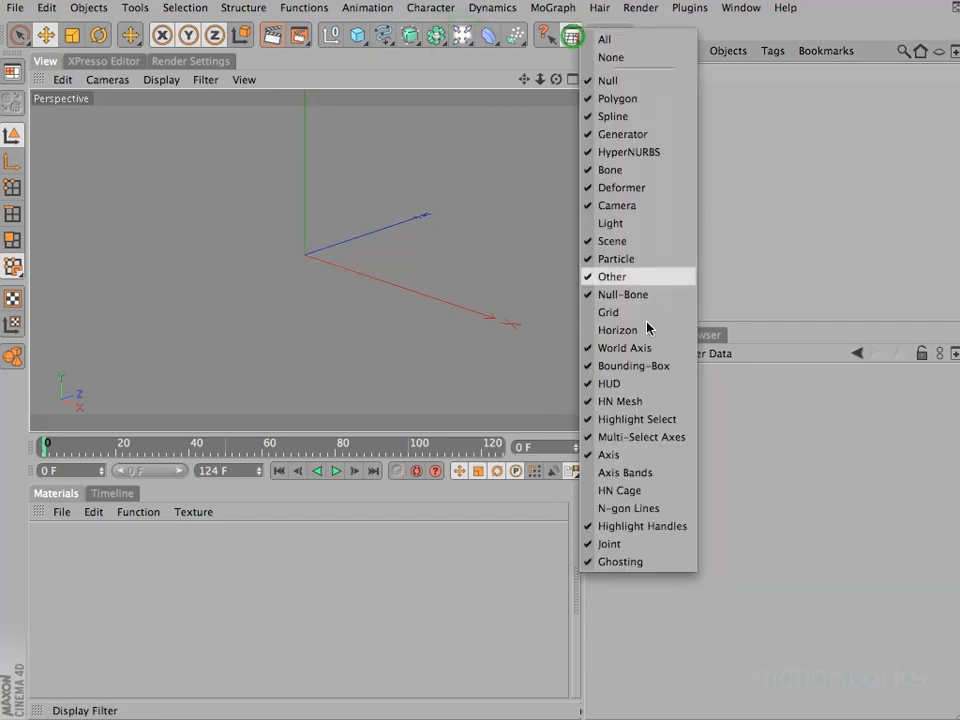
{"action": "left_click", "coordinate": [622, 222]}
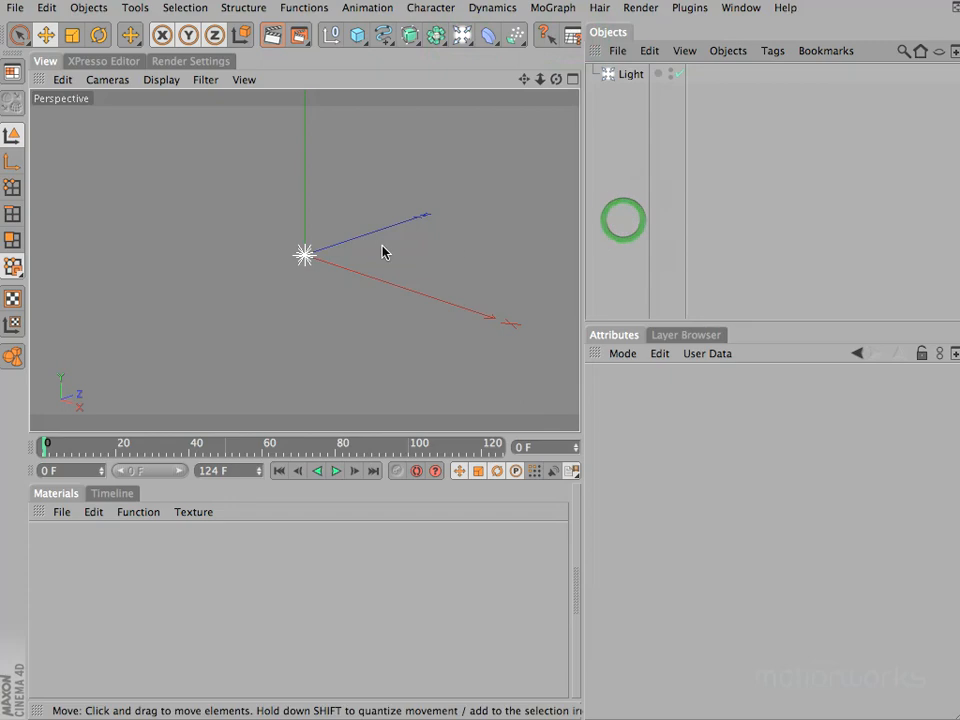
{"action": "left_click", "coordinate": [624, 74]}
{"action": "key", "text": "Delete"}
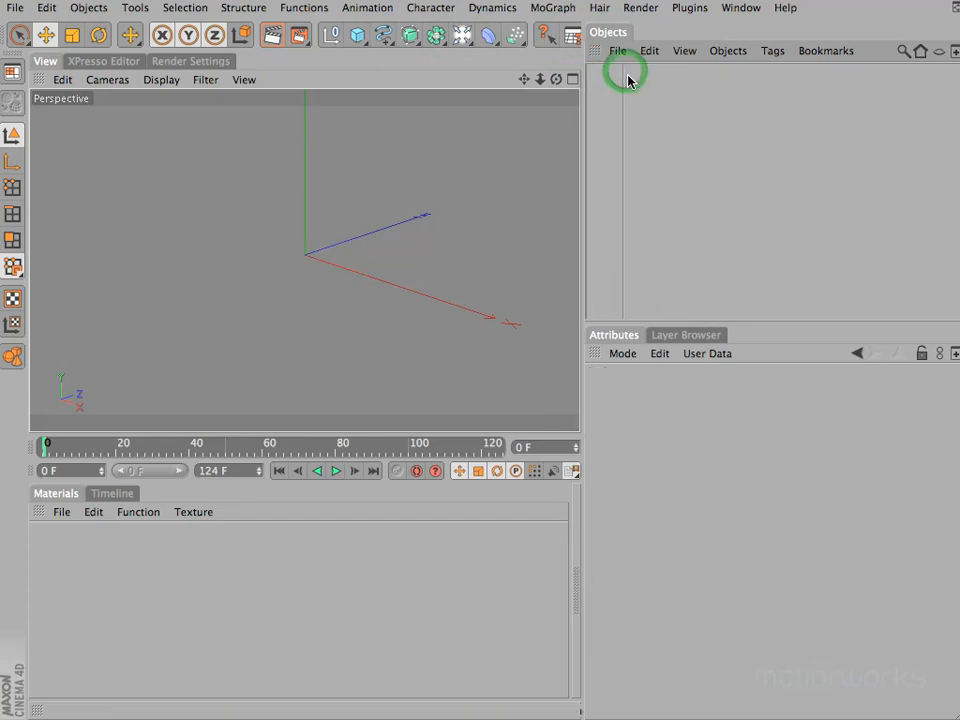
Close the empty scene and hide the lights in the news scene's viewport with the display filter.
{"action": "key", "text": "super+w"}
{"action": "left_click", "coordinate": [405, 223]}
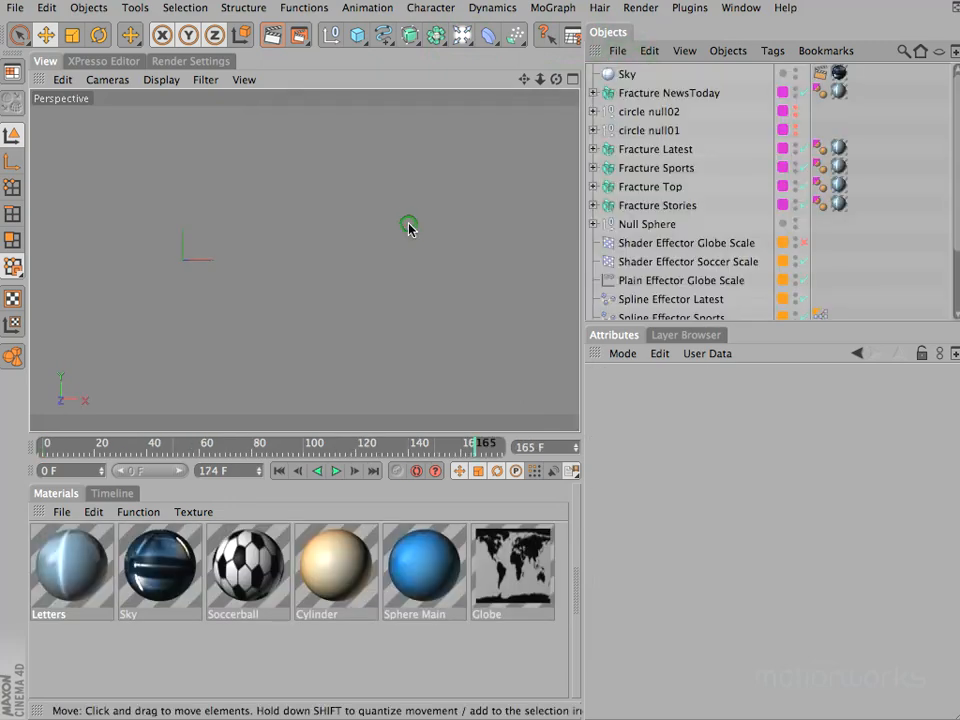
{"action": "left_click", "coordinate": [571, 35]}
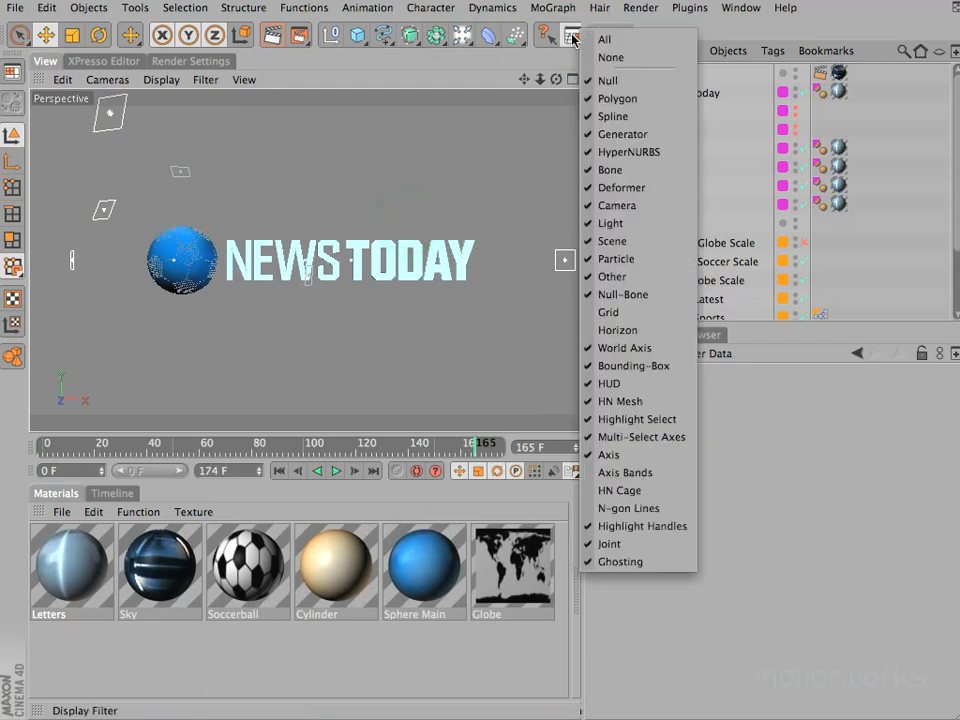
{"action": "left_click", "coordinate": [637, 225]}
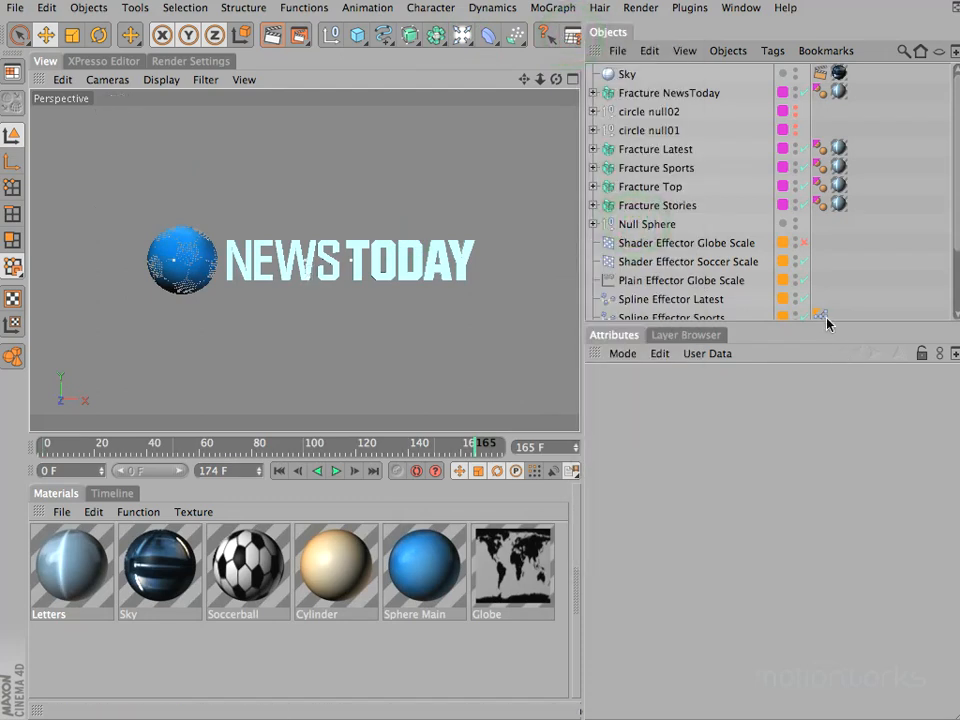
Enlarge the object list and add a MoGraph Matrix object to the news scene, keeping its Generate option at Matrices Only.
{"action": "left_click_drag", "start_coordinate": [825, 320], "coordinate": [822, 433]}
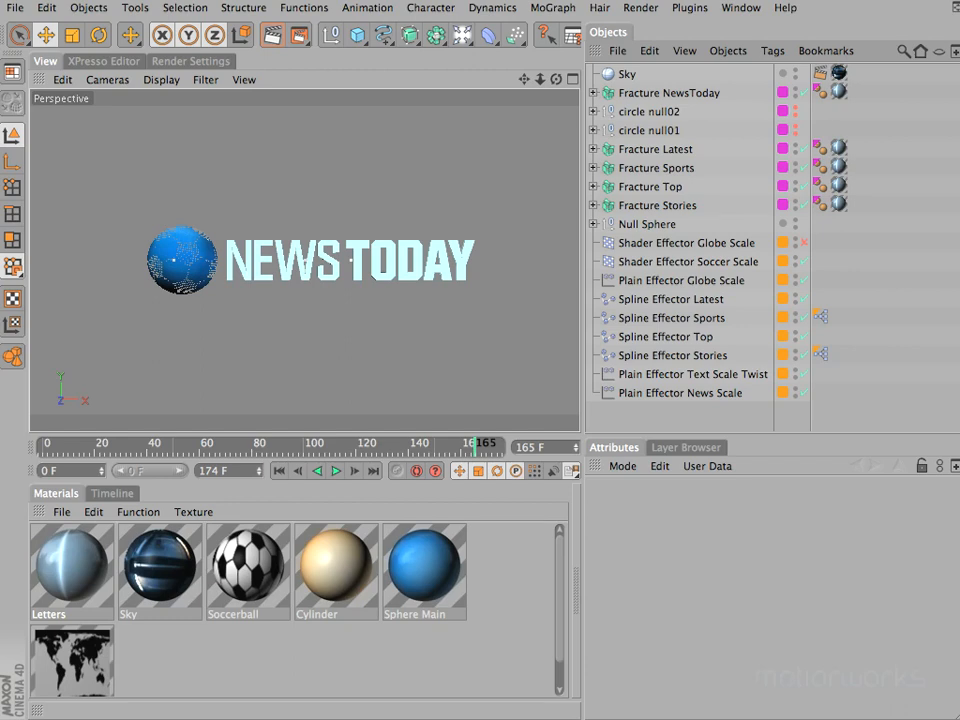
{"action": "left_click", "coordinate": [551, 9]}
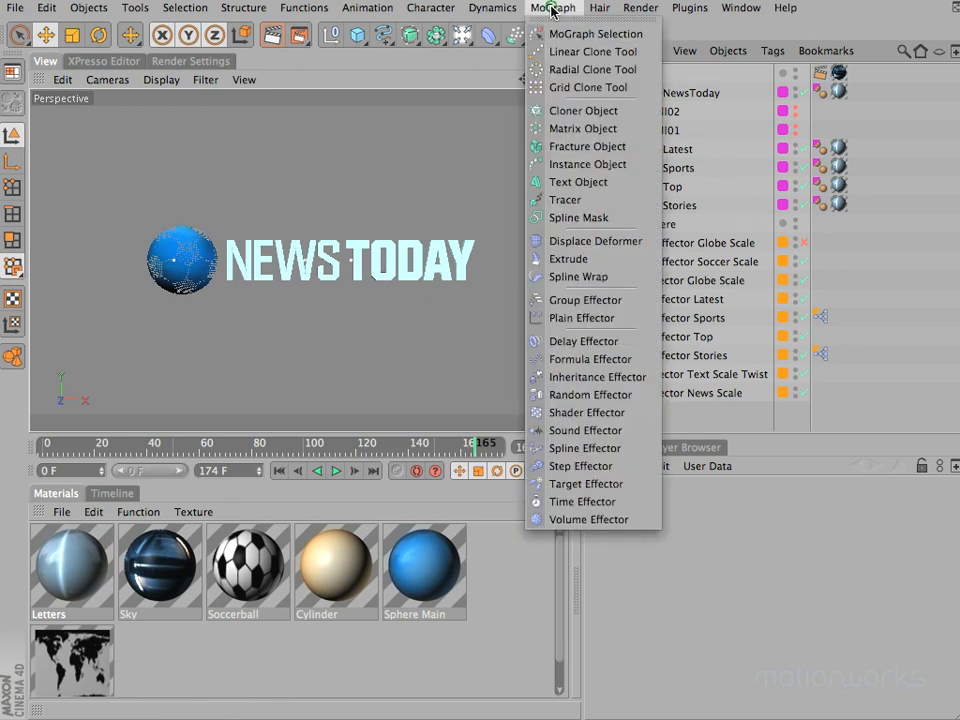
{"action": "left_click", "coordinate": [560, 128]}
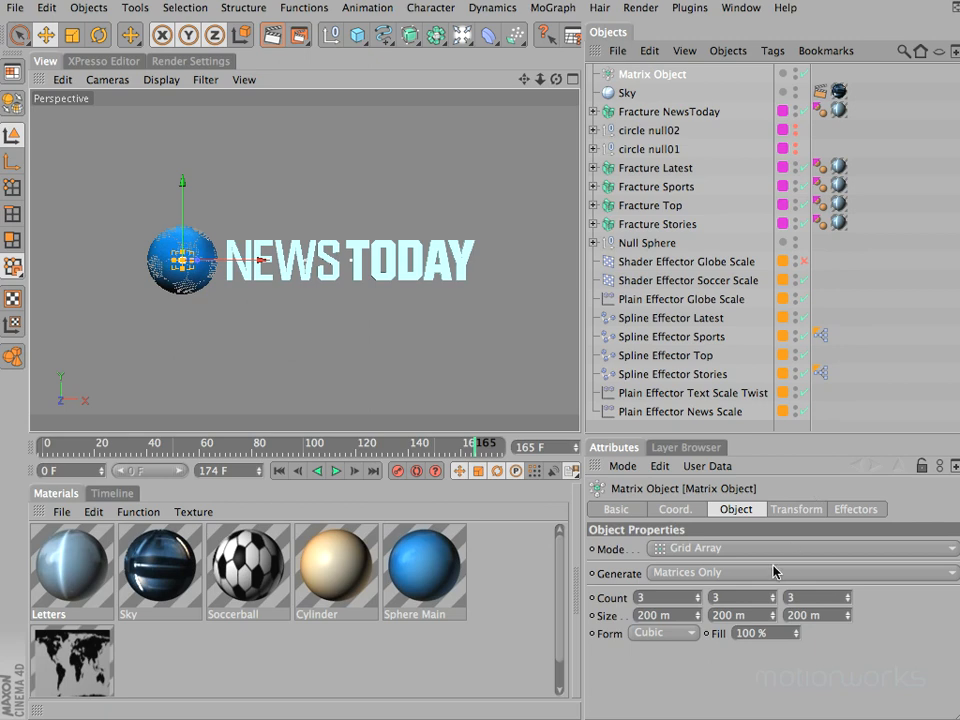
{"action": "left_click", "coordinate": [742, 572]}
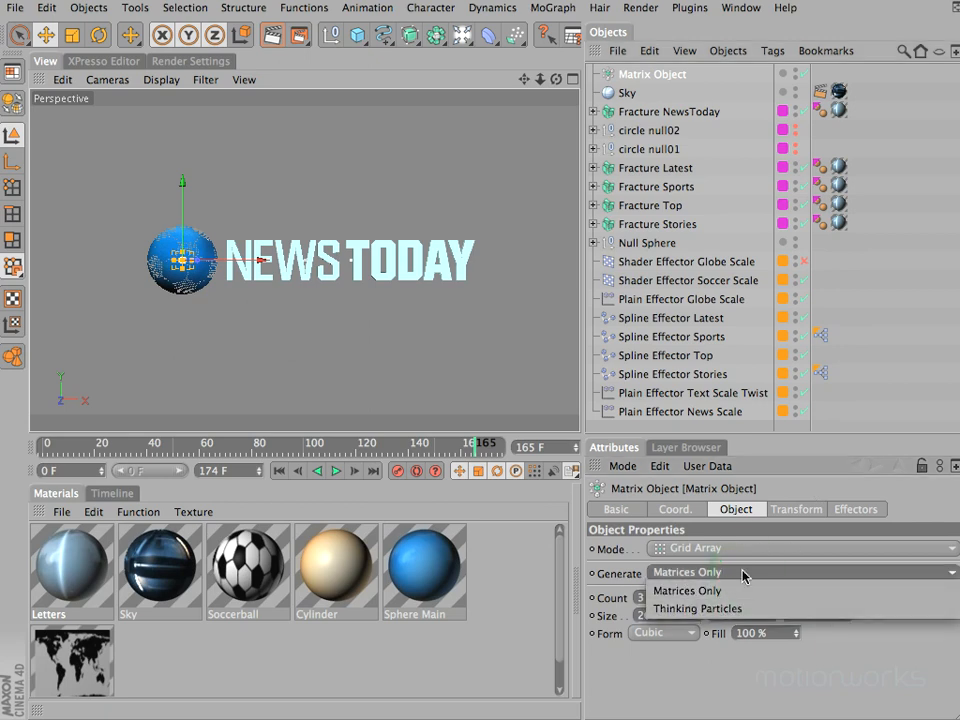
{"action": "left_click", "coordinate": [743, 571]}
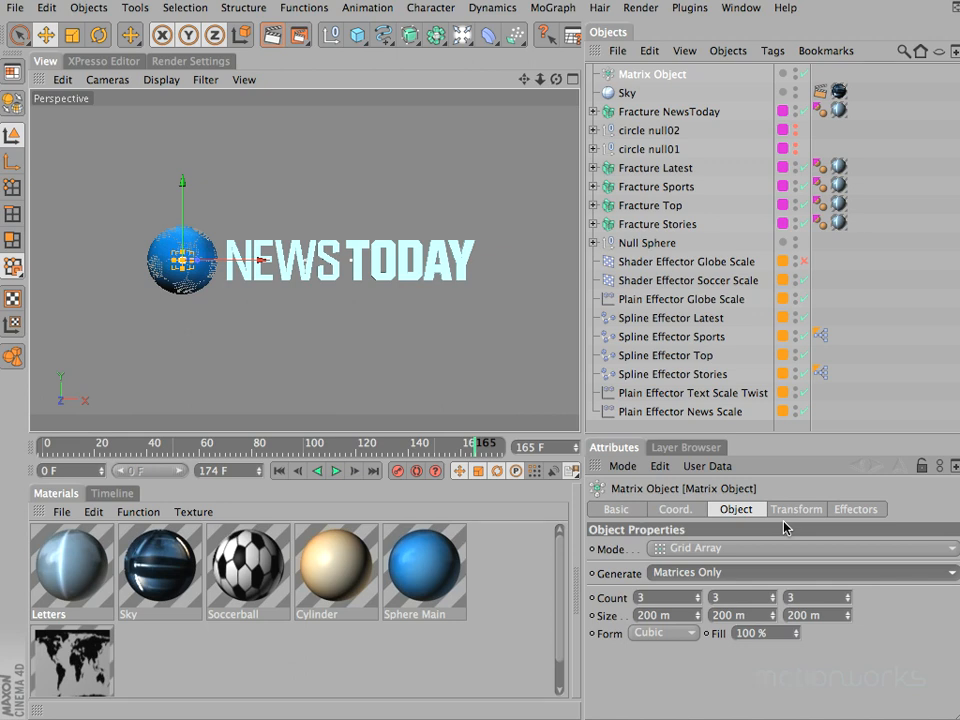
Show the Timeline and scrub the animation to frame 16.
{"action": "left_click", "coordinate": [112, 493]}
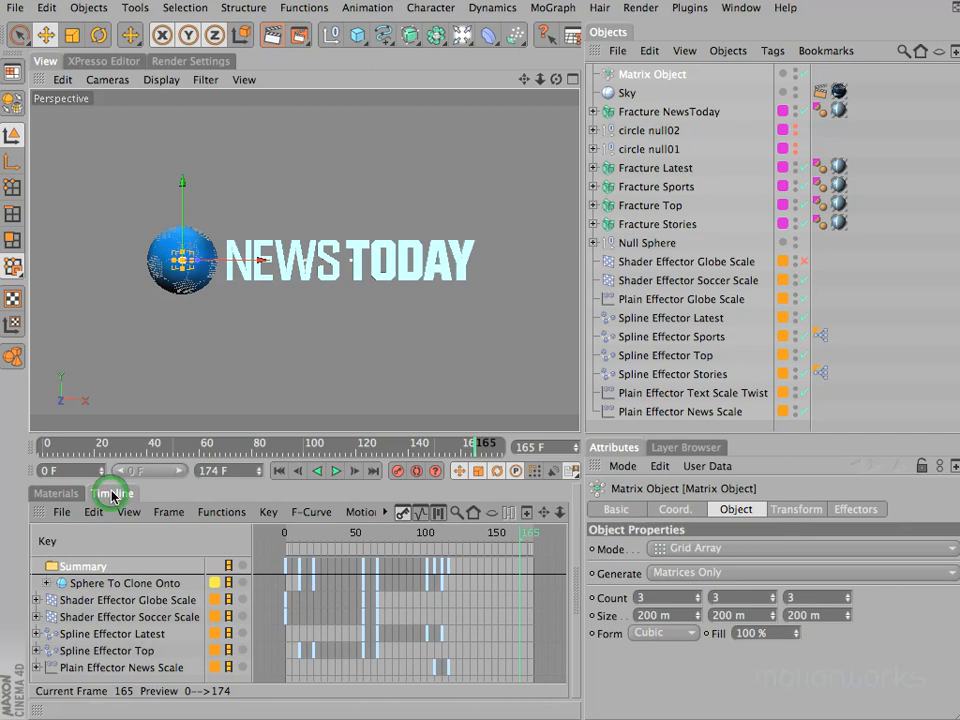
{"action": "left_click_drag", "start_coordinate": [296, 536], "coordinate": [302, 534]}
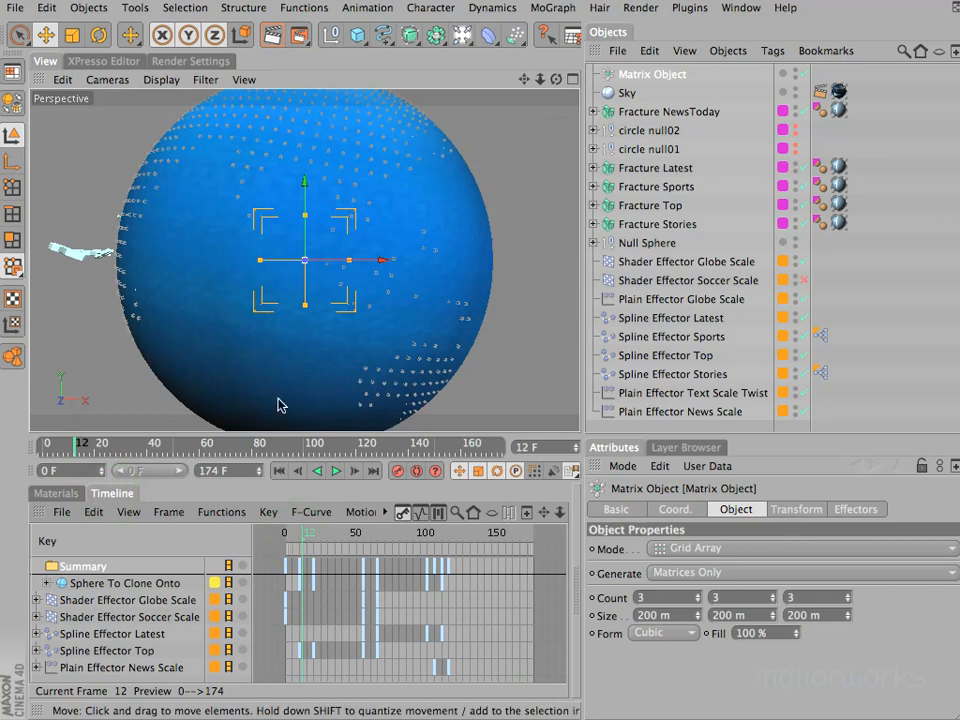
{"action": "left_click_drag", "start_coordinate": [307, 536], "coordinate": [300, 536]}
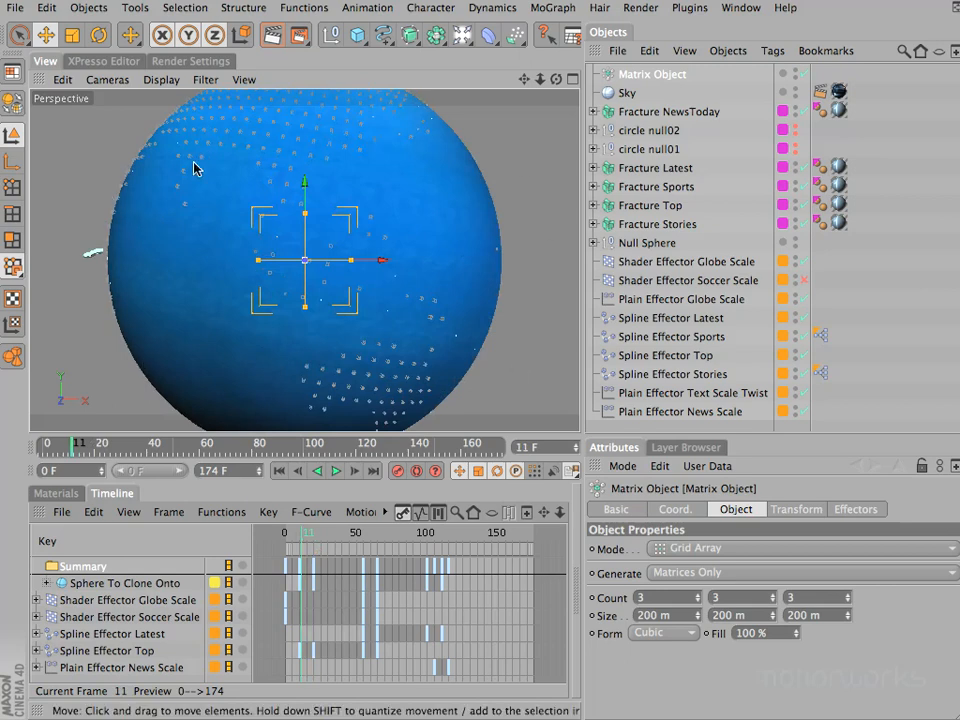
{"action": "left_click_drag", "start_coordinate": [305, 538], "coordinate": [307, 538]}
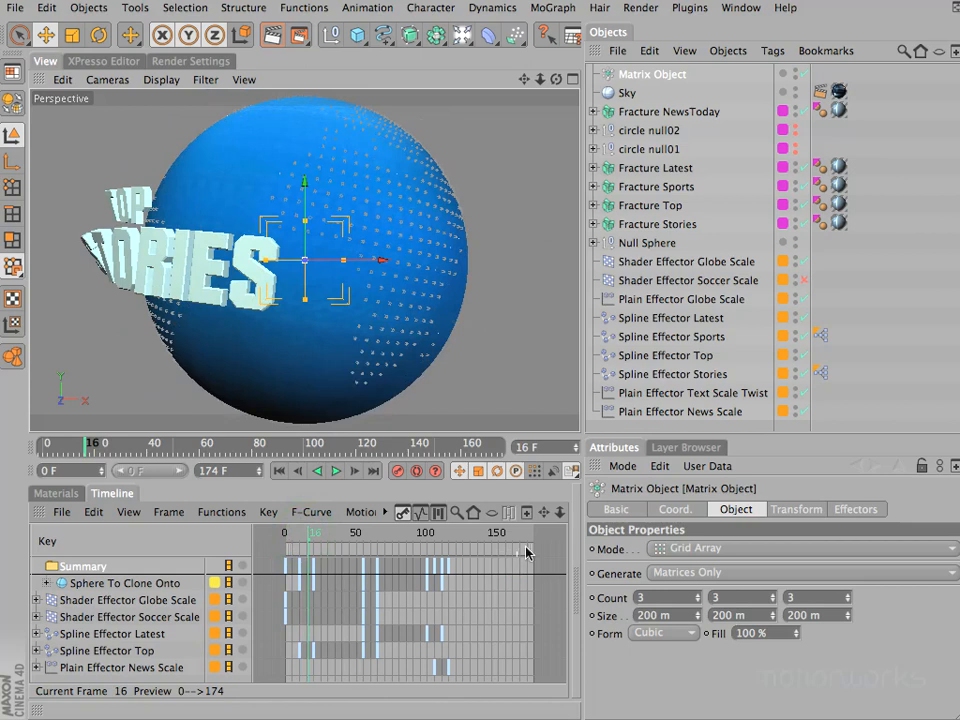
Change the Matrix object to Radial mode with a radius of 482 m and a count of 65.
{"action": "left_click", "coordinate": [738, 550]}
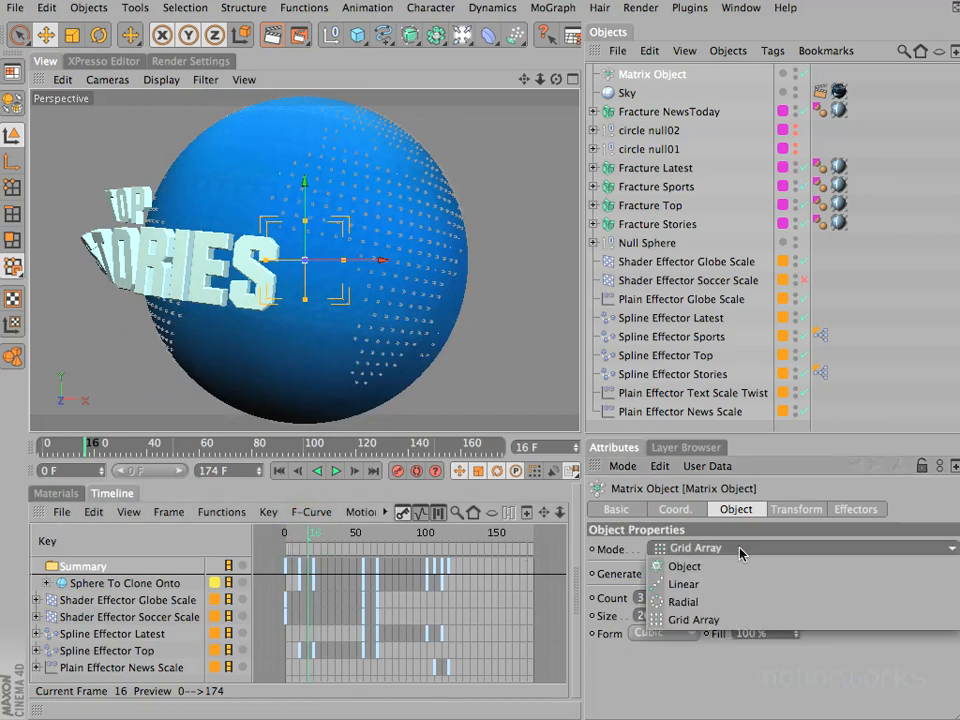
{"action": "left_click", "coordinate": [748, 606]}
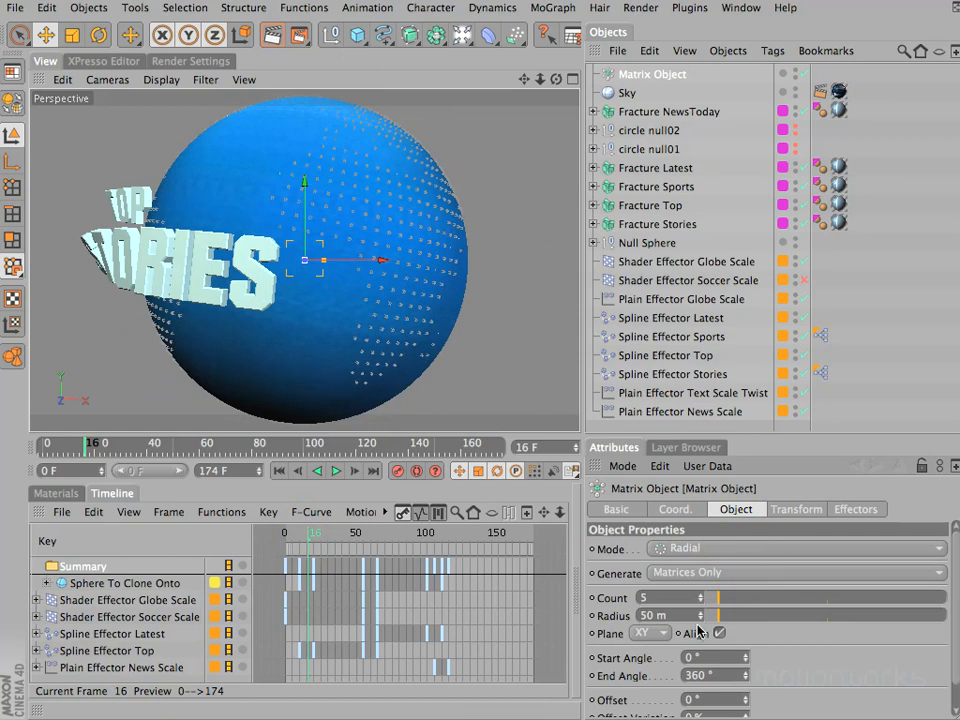
{"action": "mouse_move", "coordinate": [703, 612]}
{"action": "left_mouse_down"}
{"action": "mouse_move", "coordinate": [712, 611]}
{"action": "mouse_move", "coordinate": [701, 611]}
{"action": "mouse_move", "coordinate": [703, 620]}
{"action": "left_mouse_up"}
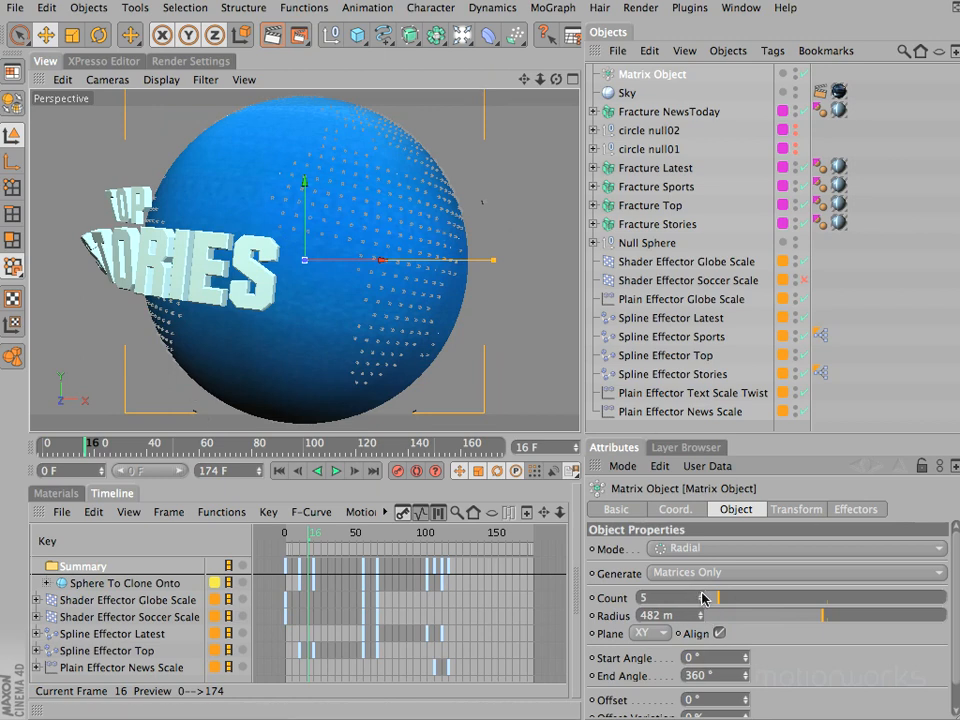
{"action": "left_click_drag", "start_coordinate": [700, 601], "coordinate": [700, 600]}
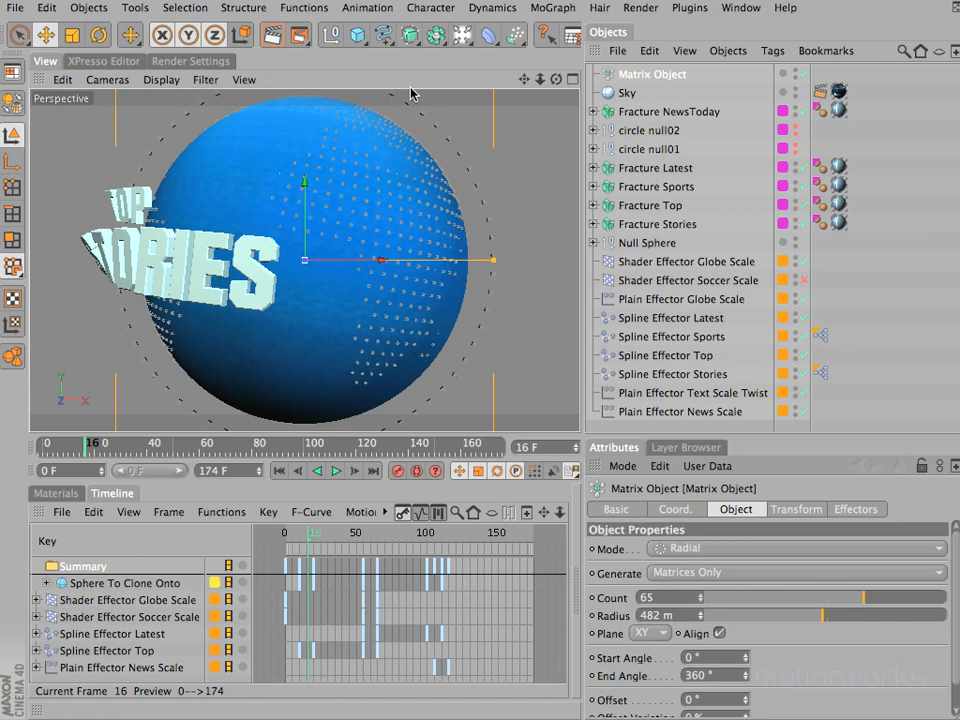
Add a Cloner object with a cube as its child and scale the cube down to about 43.2 m.
{"action": "left_click", "coordinate": [553, 7]}
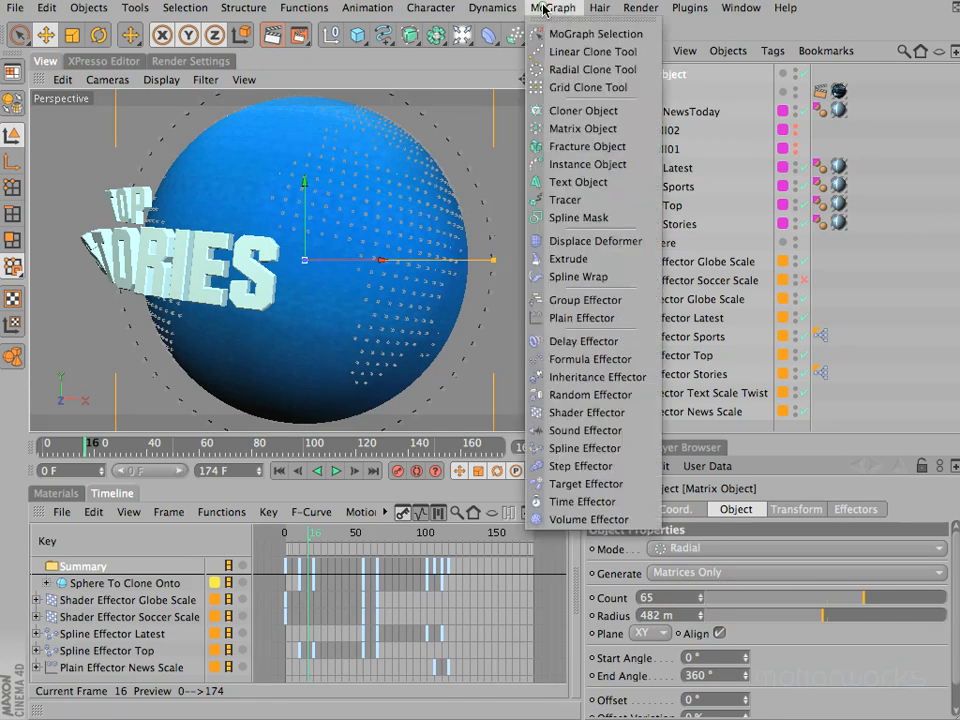
{"action": "left_click", "coordinate": [584, 110]}
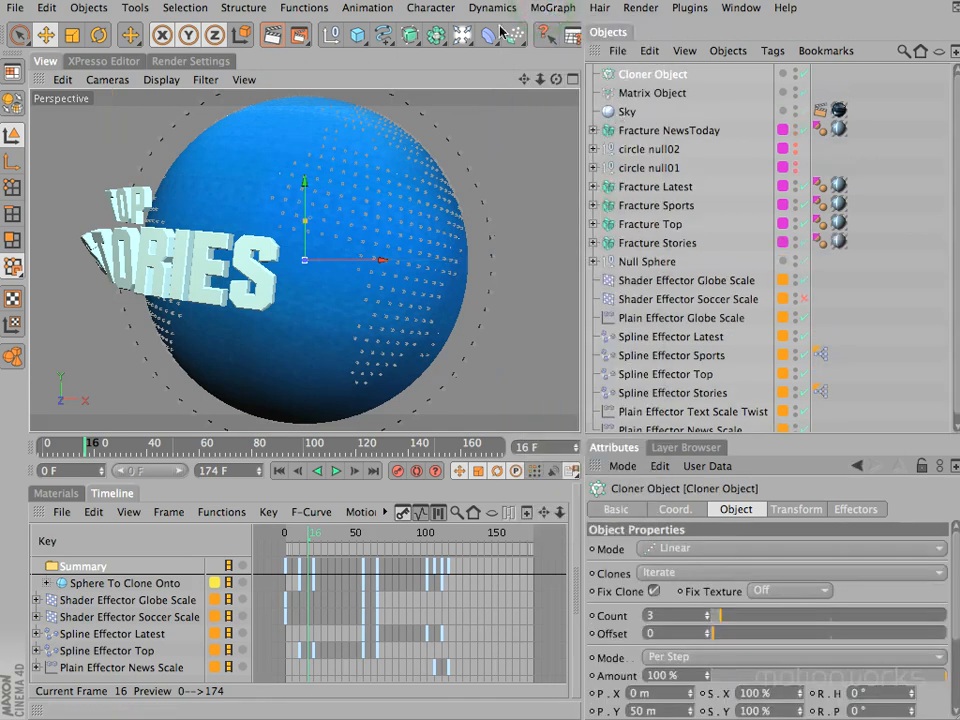
{"action": "left_click", "coordinate": [359, 37]}
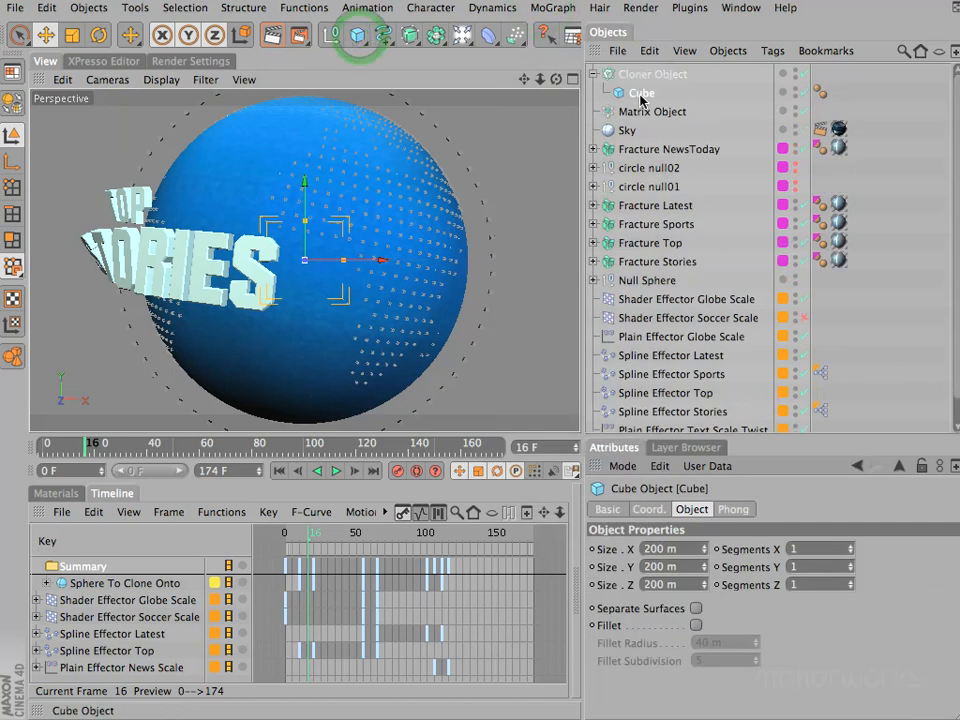
{"action": "key", "text": "t"}
{"action": "left_click_drag", "start_coordinate": [475, 175], "coordinate": [206, 273]}
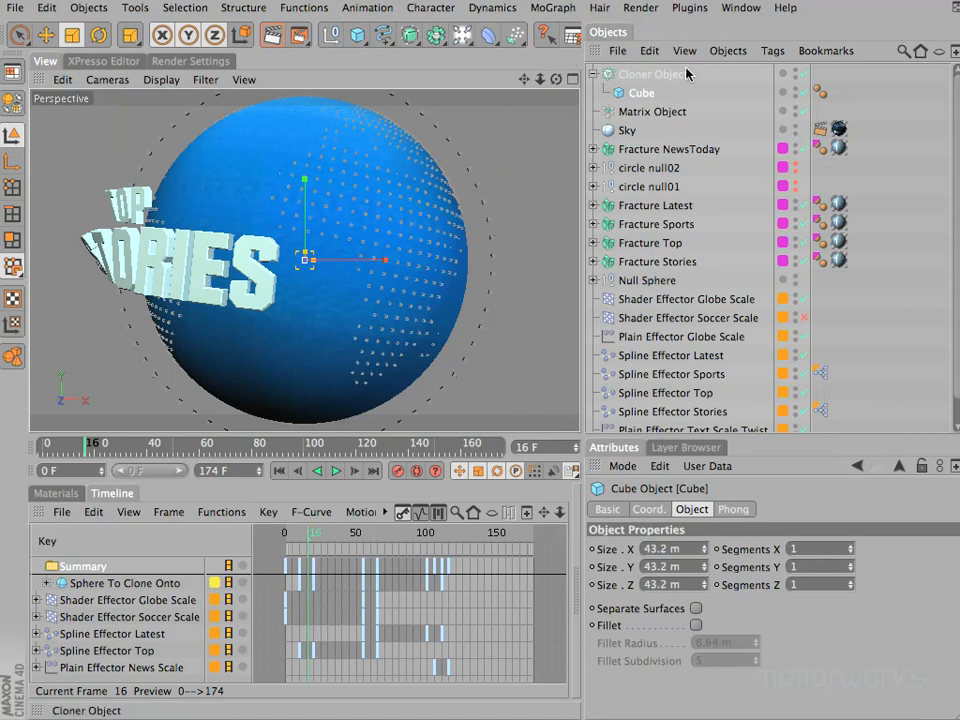
Set the Cloner to Object mode and assign the Matrix object as the object to clone onto.
{"action": "left_click", "coordinate": [655, 75]}
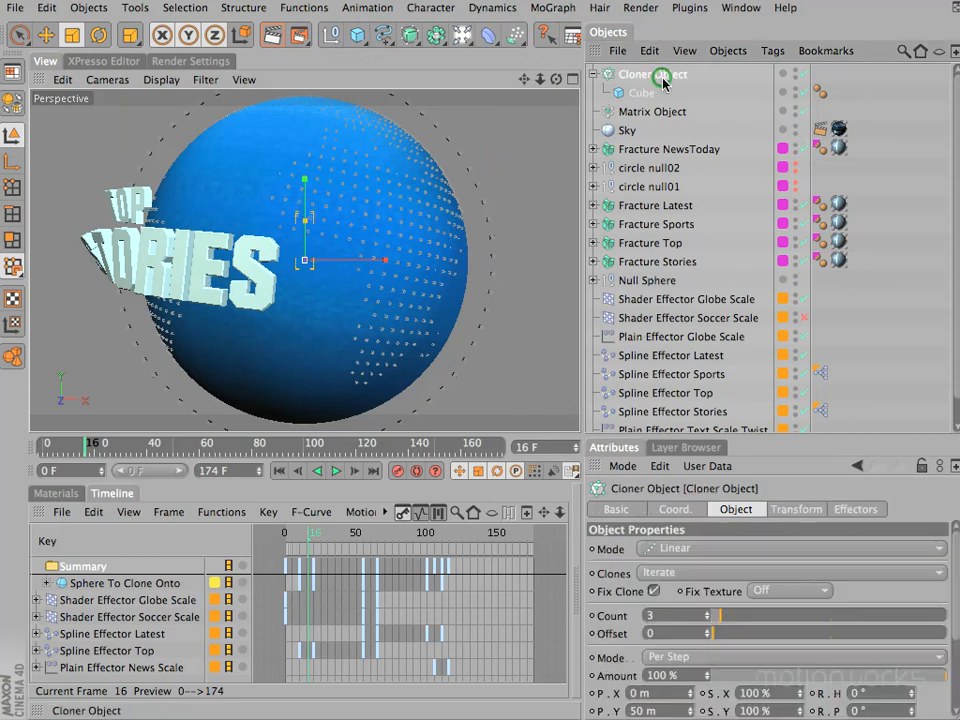
{"action": "left_click", "coordinate": [697, 549]}
{"action": "left_click", "coordinate": [705, 566]}
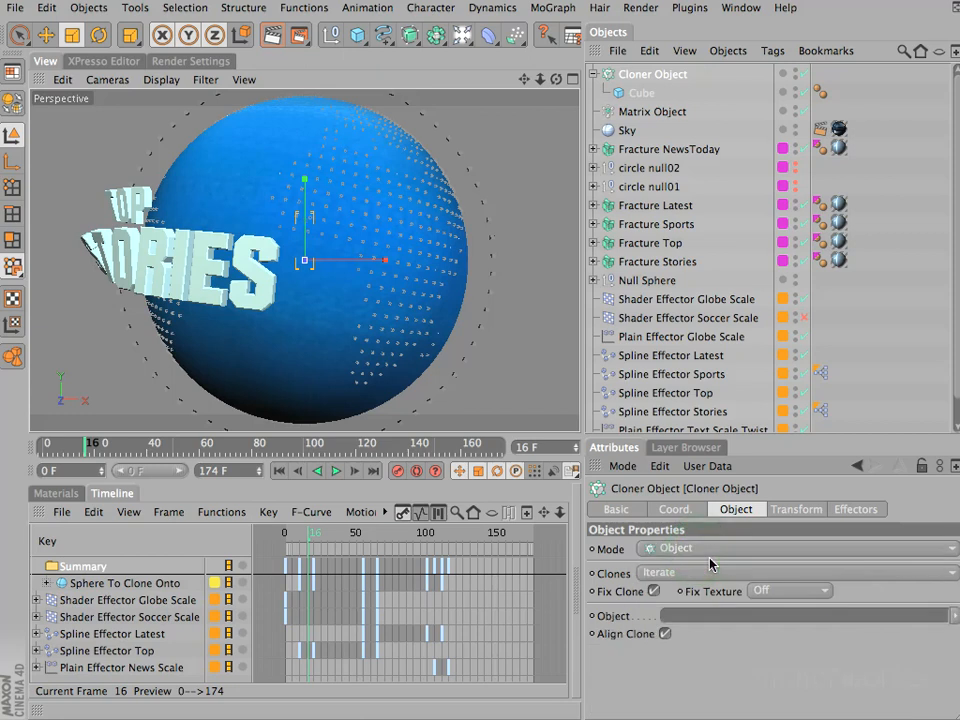
{"action": "left_click_drag", "start_coordinate": [690, 111], "coordinate": [737, 620]}
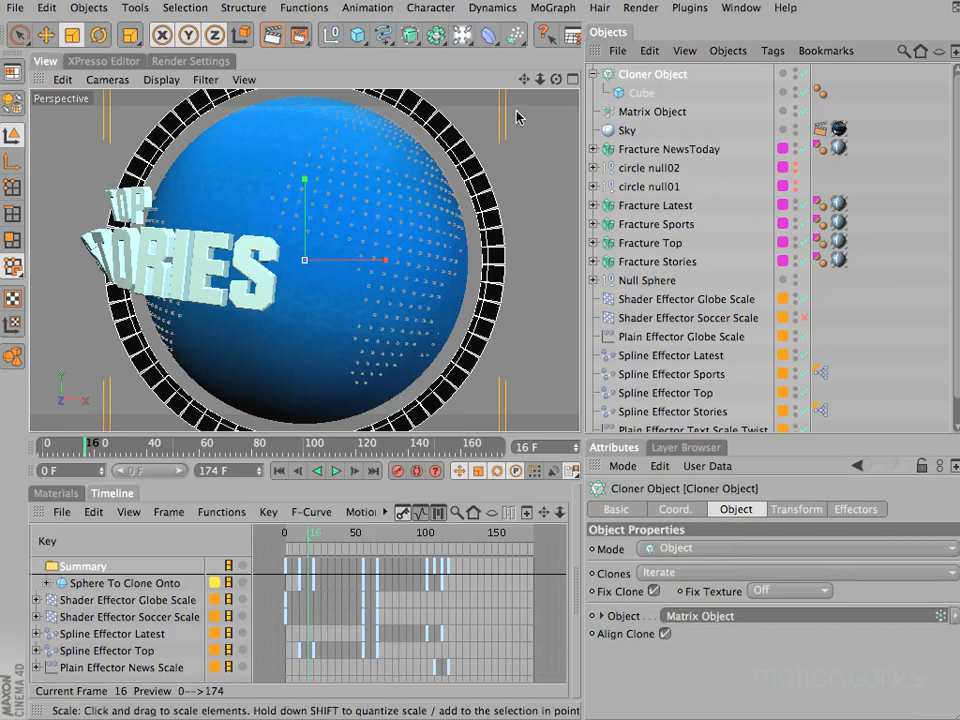
Switch the viewport to the editor camera and orbit around the globe to see the ring from the side.
{"action": "left_click", "coordinate": [104, 79]}
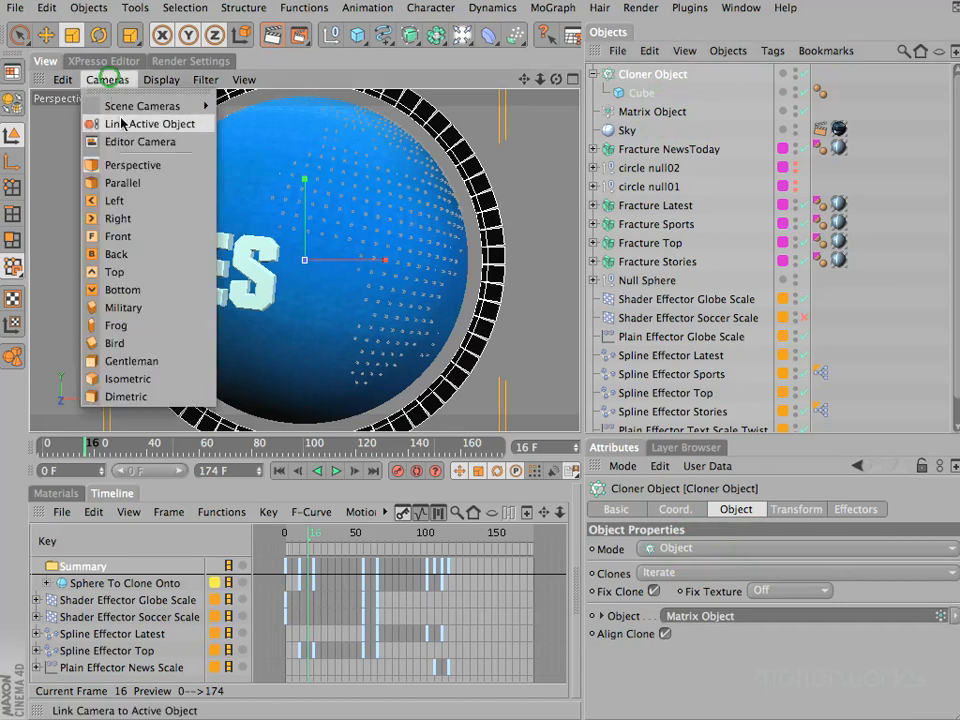
{"action": "left_click", "coordinate": [122, 143]}
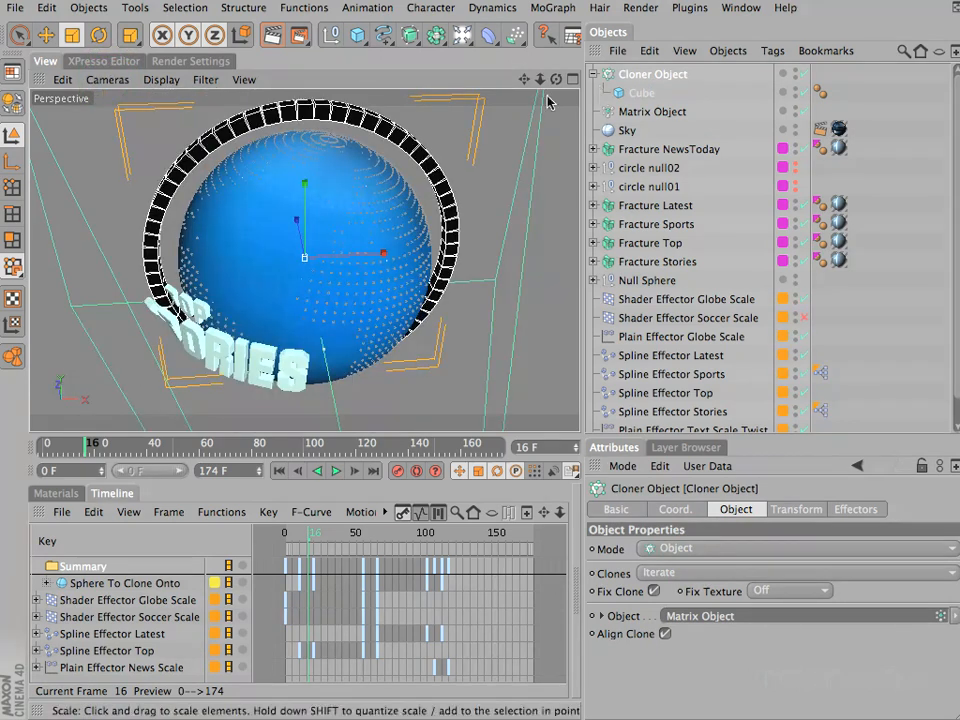
{"action": "left_click_drag", "start_coordinate": [556, 80], "coordinate": [542, 300]}
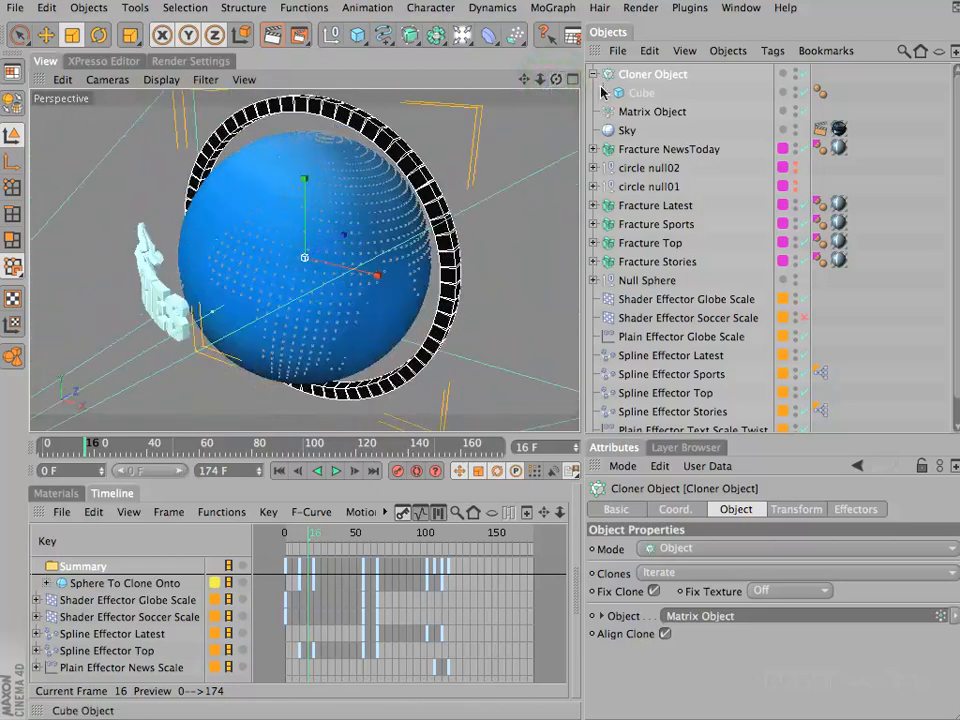
Reduce the Matrix object's count to 36 and render the view.
{"action": "left_click", "coordinate": [640, 109]}
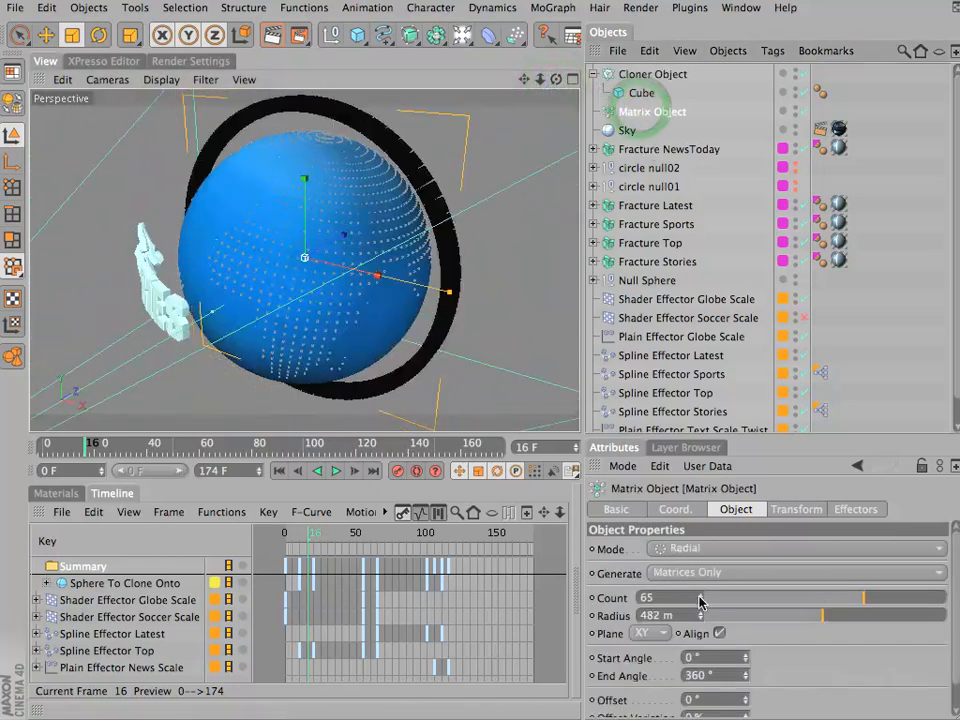
{"action": "left_click_drag", "start_coordinate": [700, 597], "coordinate": [700, 609]}
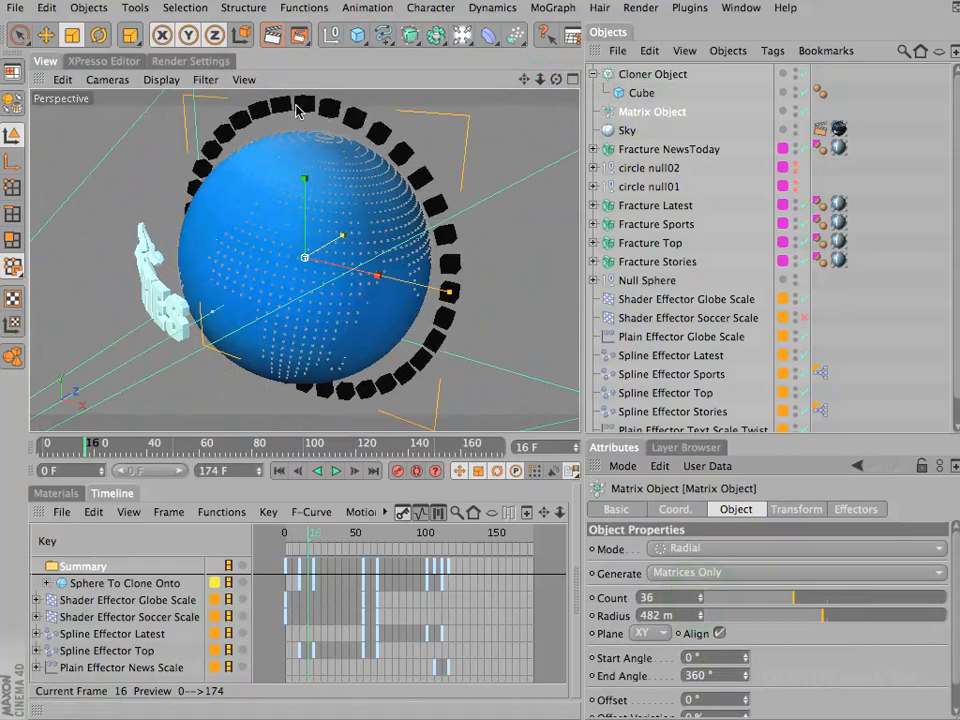
{"action": "mouse_move", "coordinate": [557, 79]}
{"action": "left_mouse_down"}
{"action": "mouse_move", "coordinate": [485, 358]}
{"action": "mouse_move", "coordinate": [450, 358]}
{"action": "mouse_move", "coordinate": [435, 285]}
{"action": "mouse_move", "coordinate": [429, 356]}
{"action": "mouse_move", "coordinate": [474, 356]}
{"action": "mouse_move", "coordinate": [560, 84]}
{"action": "left_mouse_up"}
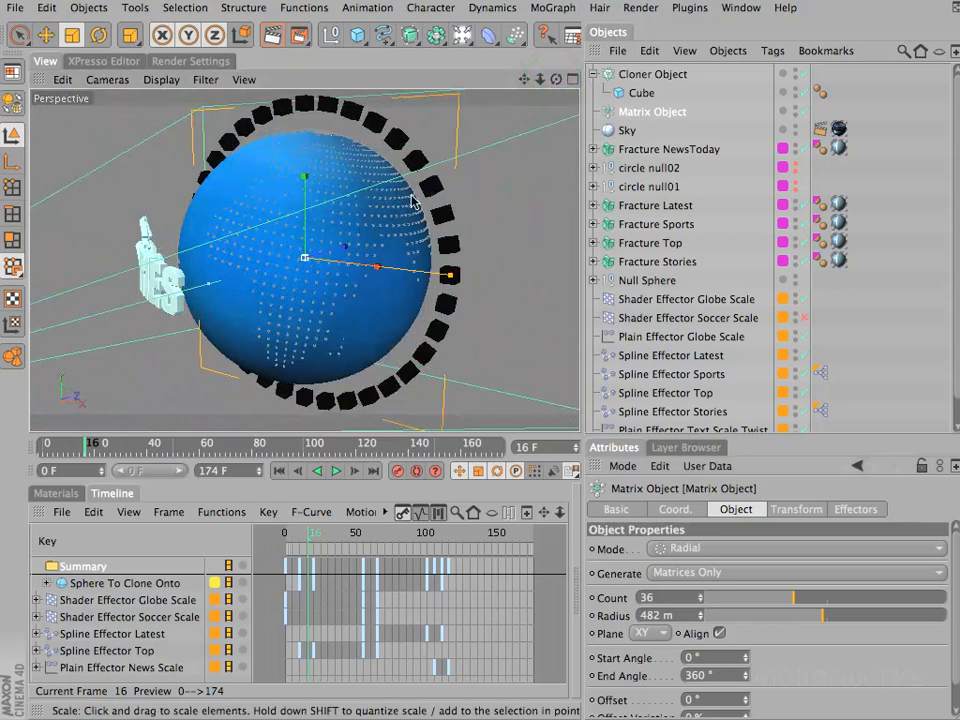
{"action": "key", "text": "ctrl+r"}
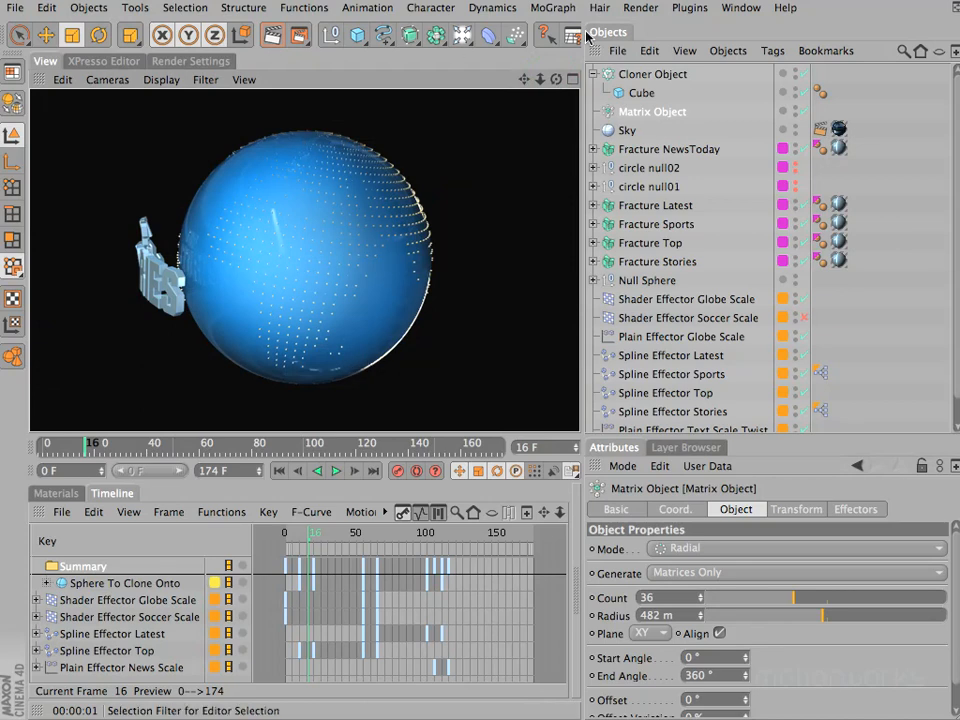
Delete the Cloner object with its cube and inspect the Matrix ring around the globe from several angles.
{"action": "scroll", "coordinate": [630, 72], "scroll_direction": "down", "scroll_amount": 2}
{"action": "left_click", "coordinate": [645, 73]}
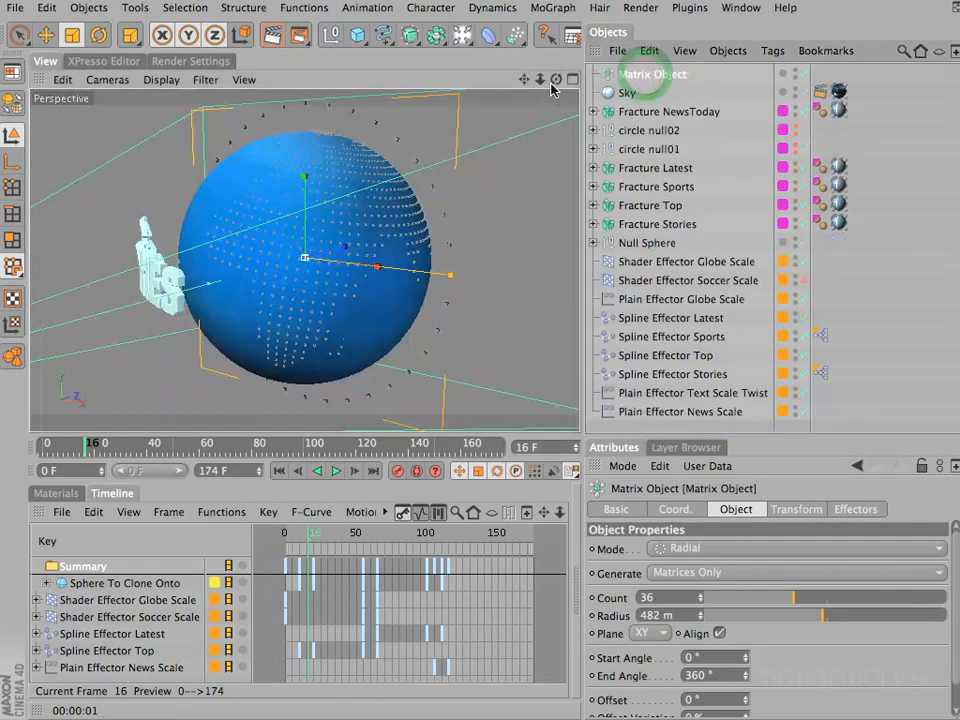
{"action": "left_click_drag", "start_coordinate": [556, 80], "coordinate": [385, 350]}
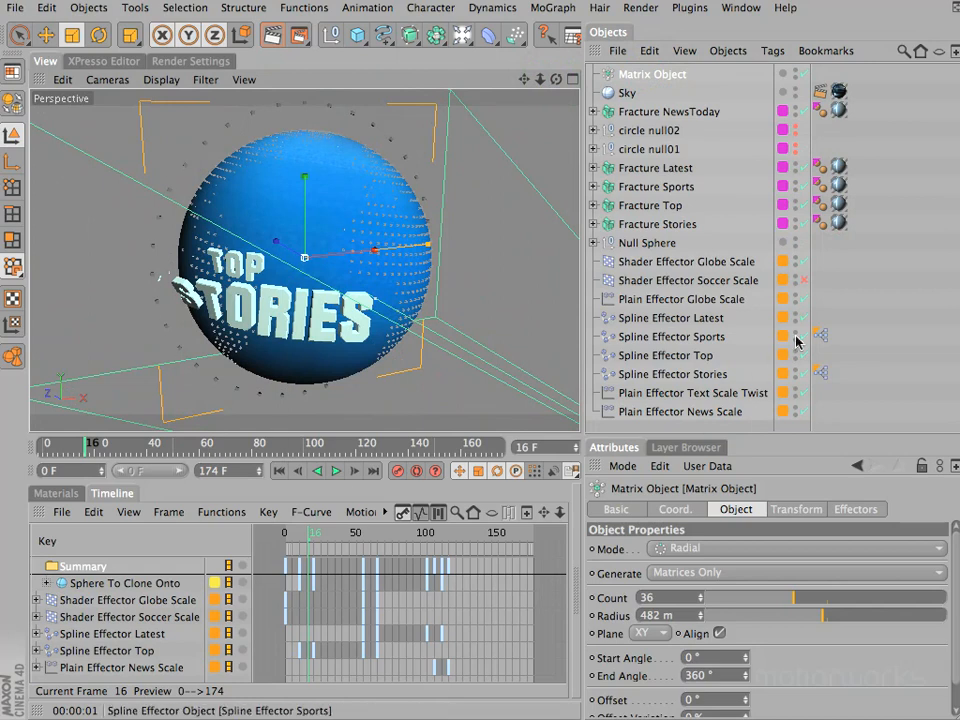
{"action": "left_click_drag", "start_coordinate": [549, 83], "coordinate": [320, 115]}
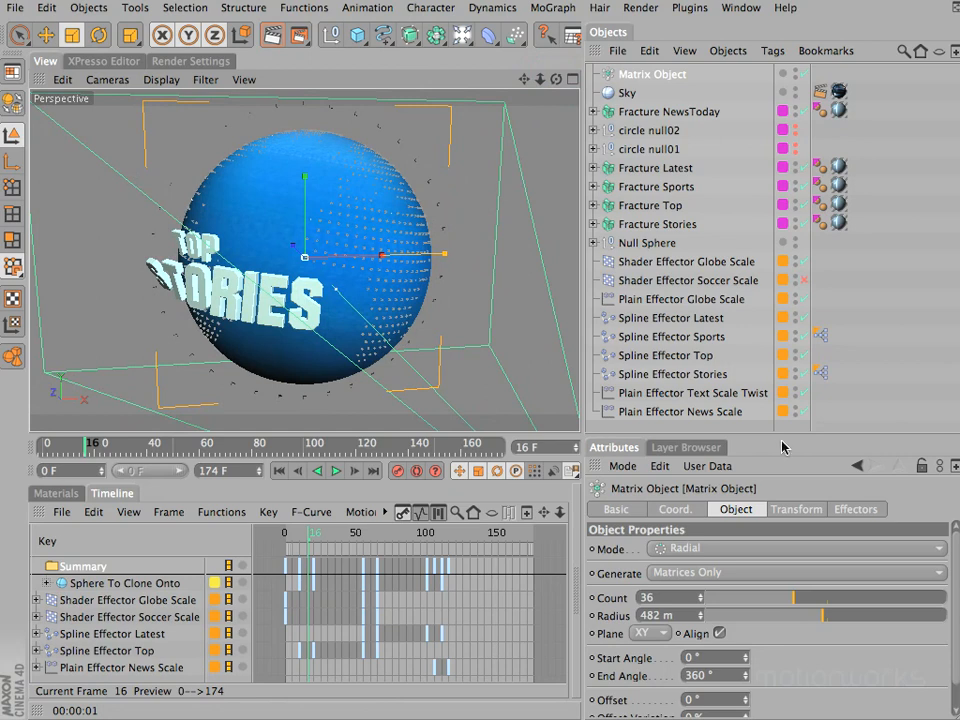
Enlarge the attributes area and set the Matrix object's radius to 450 m.
{"action": "left_click_drag", "start_coordinate": [788, 435], "coordinate": [784, 336]}
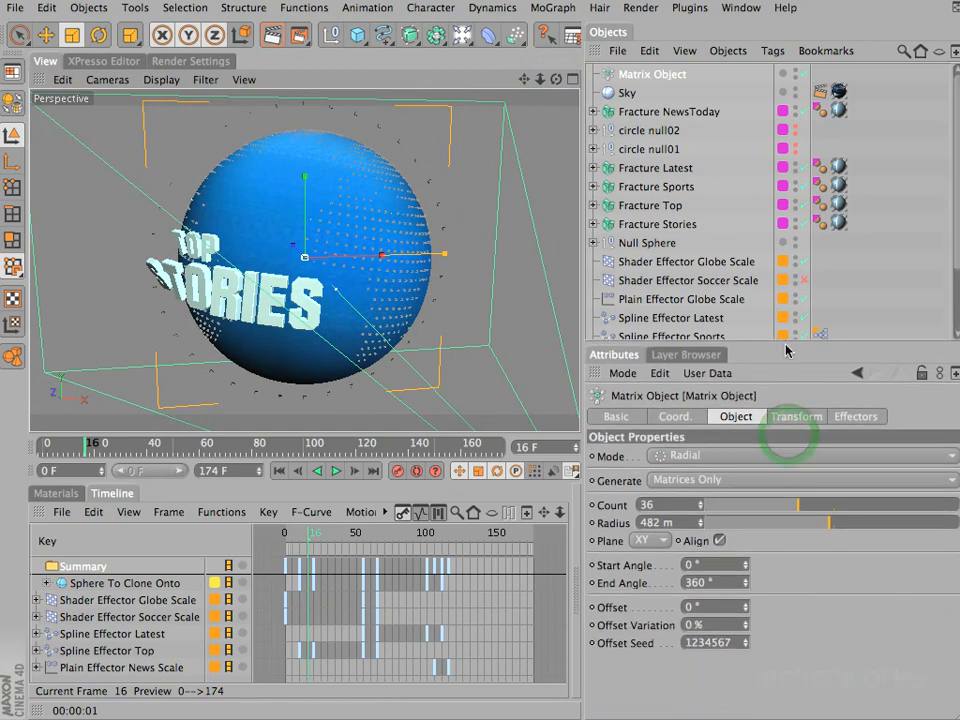
{"action": "left_click_drag", "start_coordinate": [672, 523], "coordinate": [557, 522]}
{"action": "type", "text": "450"}
{"action": "key", "text": "Return"}
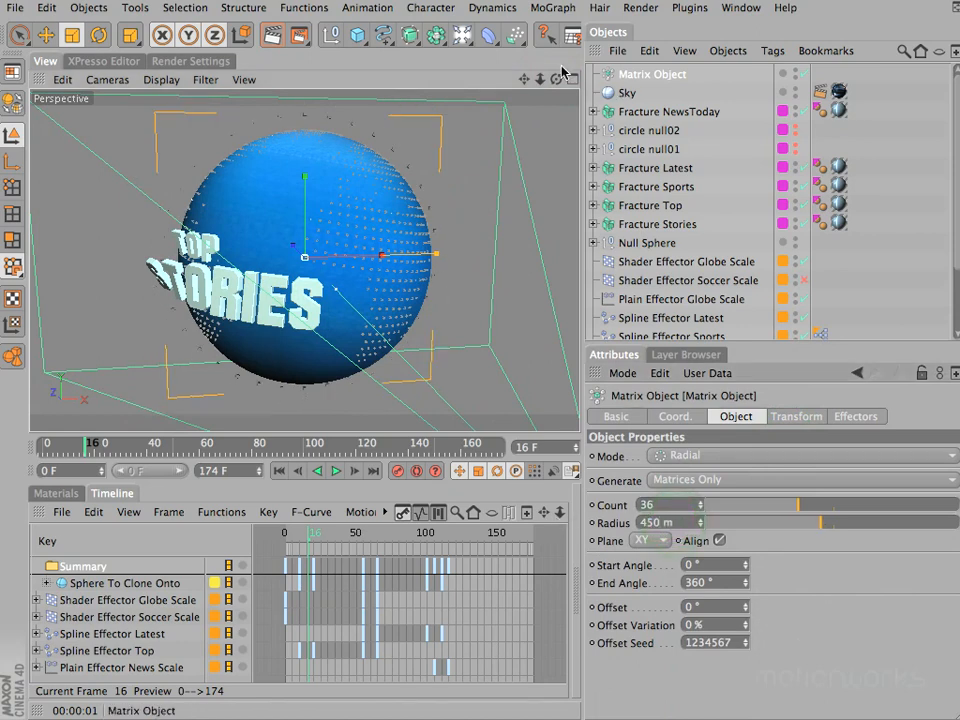
Switch the viewport back to the scene camera and set the Matrix object's count to 7.
{"action": "left_click", "coordinate": [104, 80]}
{"action": "mouse_move", "coordinate": [190, 106]}
{"action": "left_click", "coordinate": [234, 105]}
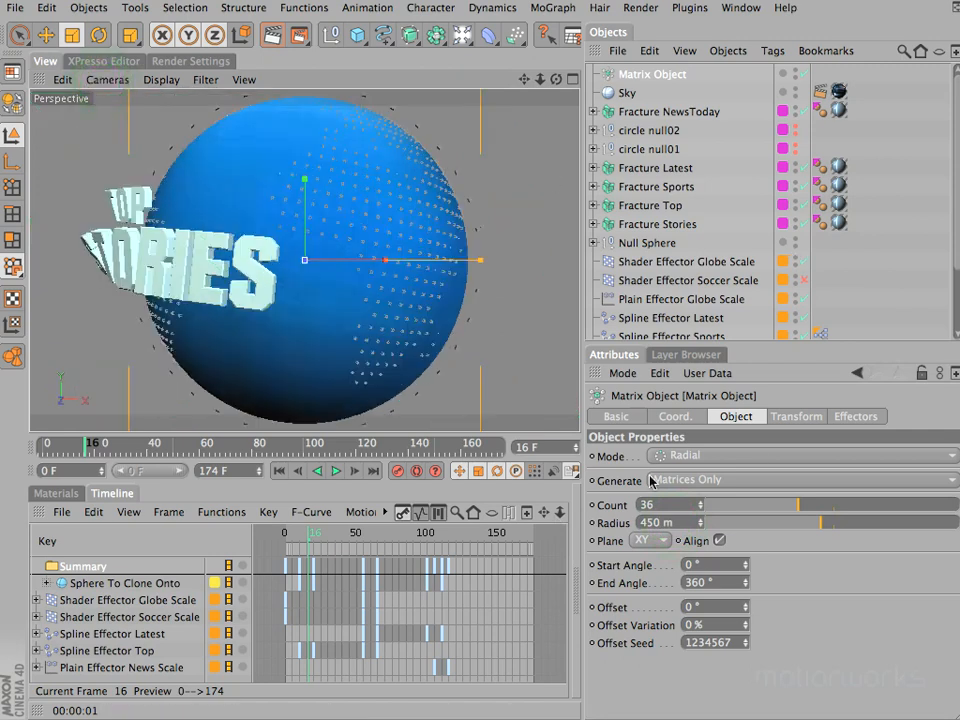
{"action": "double_click", "coordinate": [664, 504]}
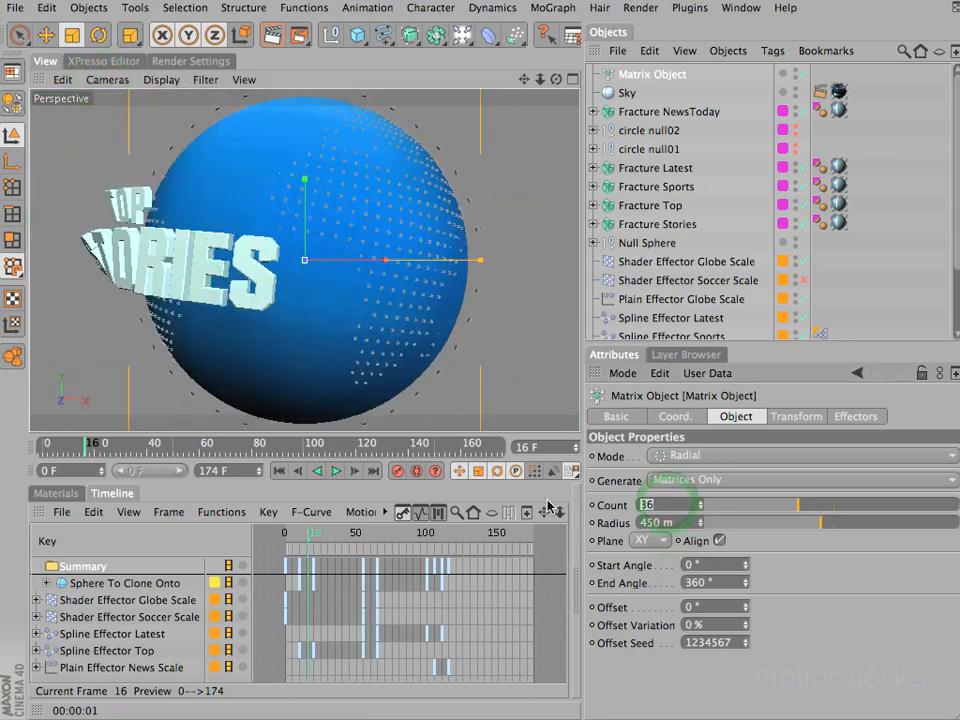
{"action": "key", "text": "Return"}
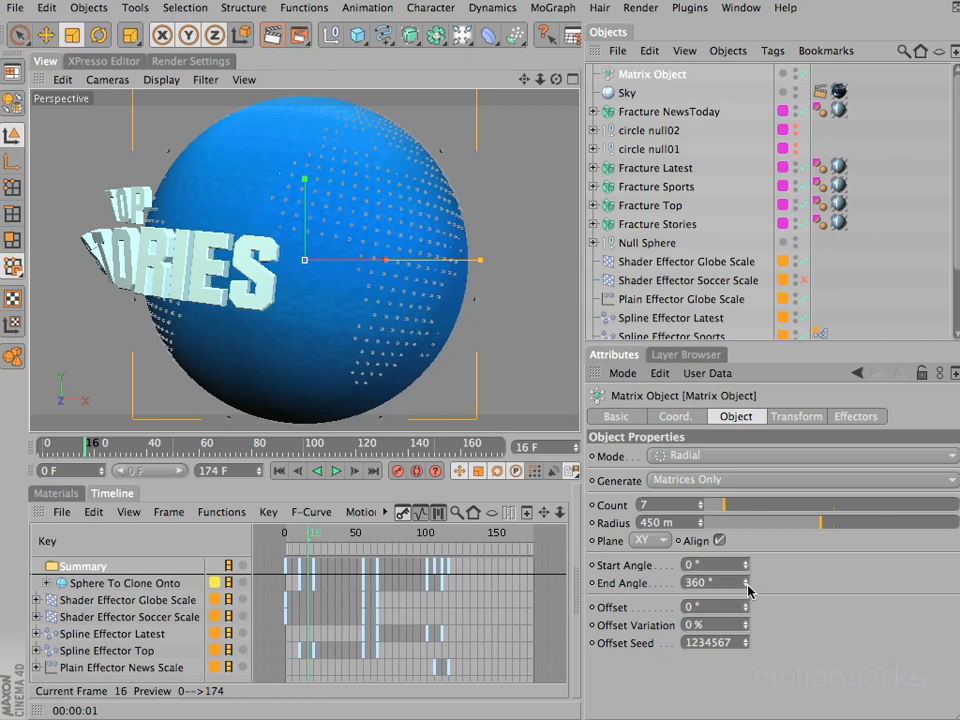
Limit the Matrix ring to an arc with a start angle of 240° and an end angle of 310°.
{"action": "left_click_drag", "start_coordinate": [745, 565], "coordinate": [746, 571]}
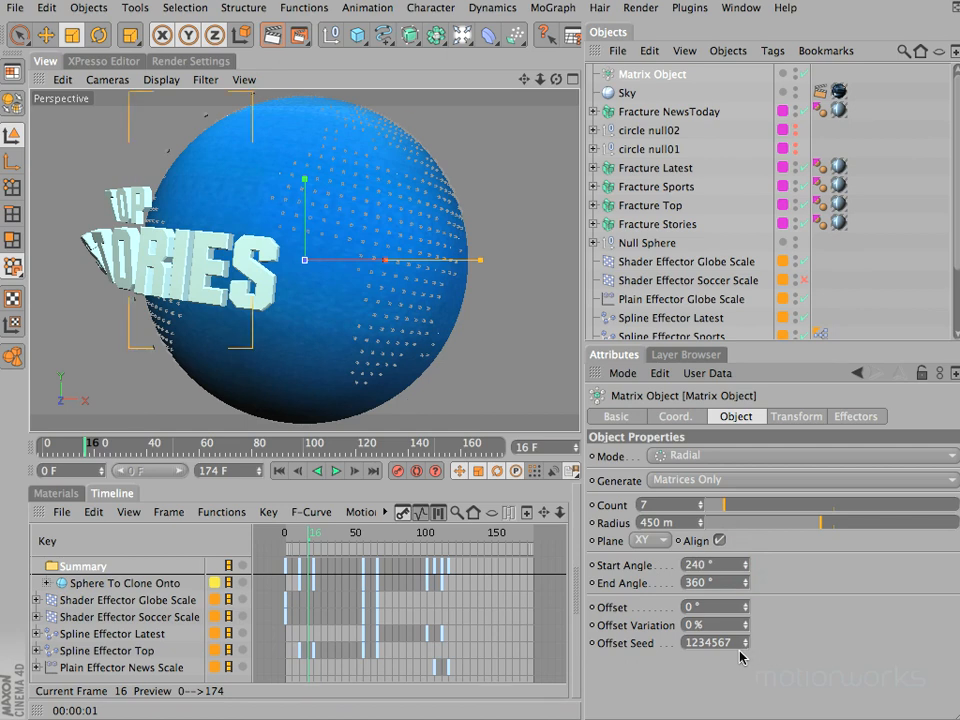
{"action": "left_click", "coordinate": [714, 584]}
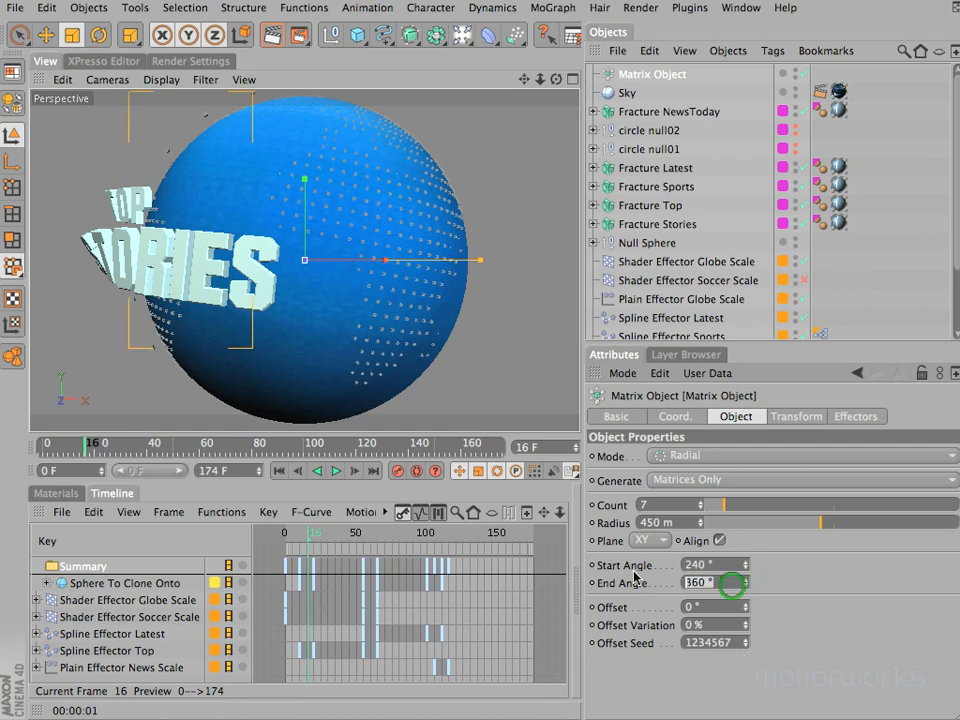
{"action": "type", "text": "310"}
{"action": "key", "text": "Return"}
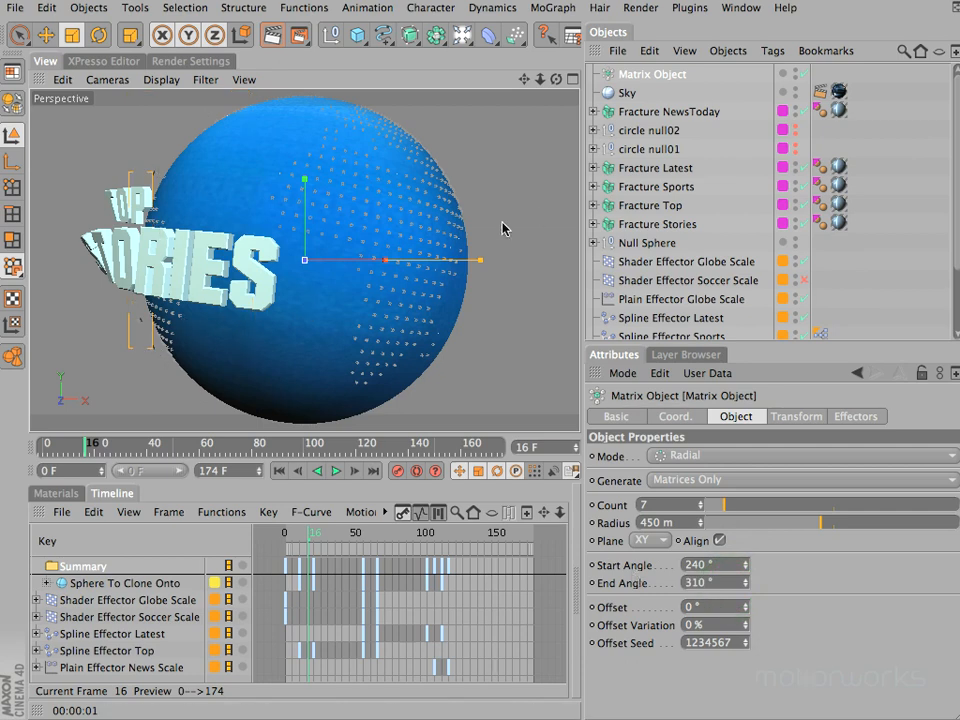
Try rotating the Matrix arc freehand around the globe.
{"action": "key", "text": "r"}
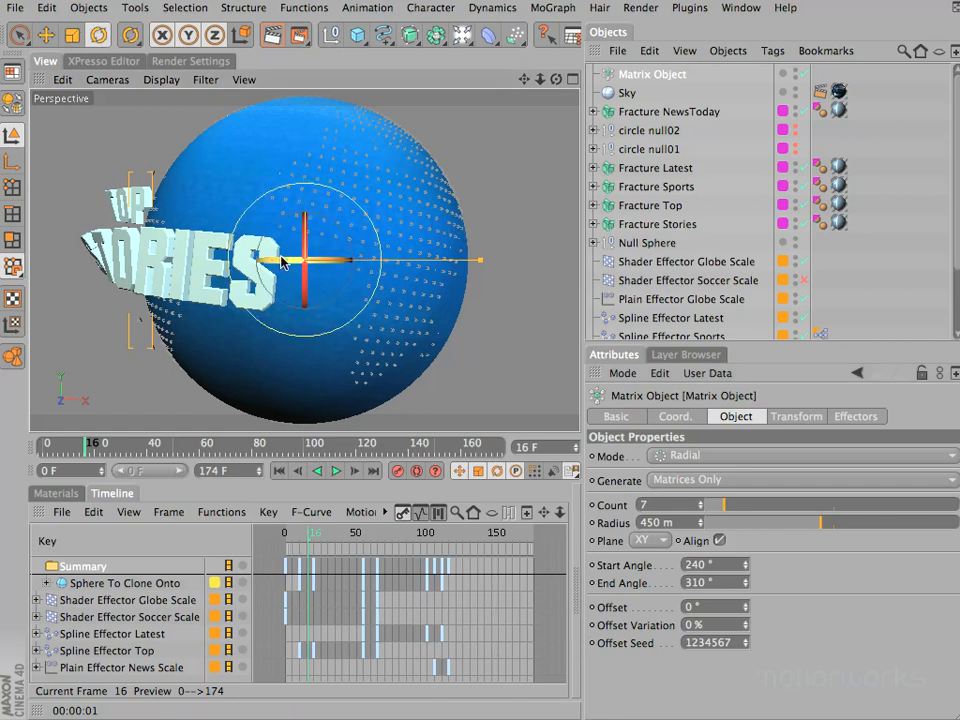
{"action": "left_click_drag", "start_coordinate": [284, 260], "coordinate": [372, 265]}
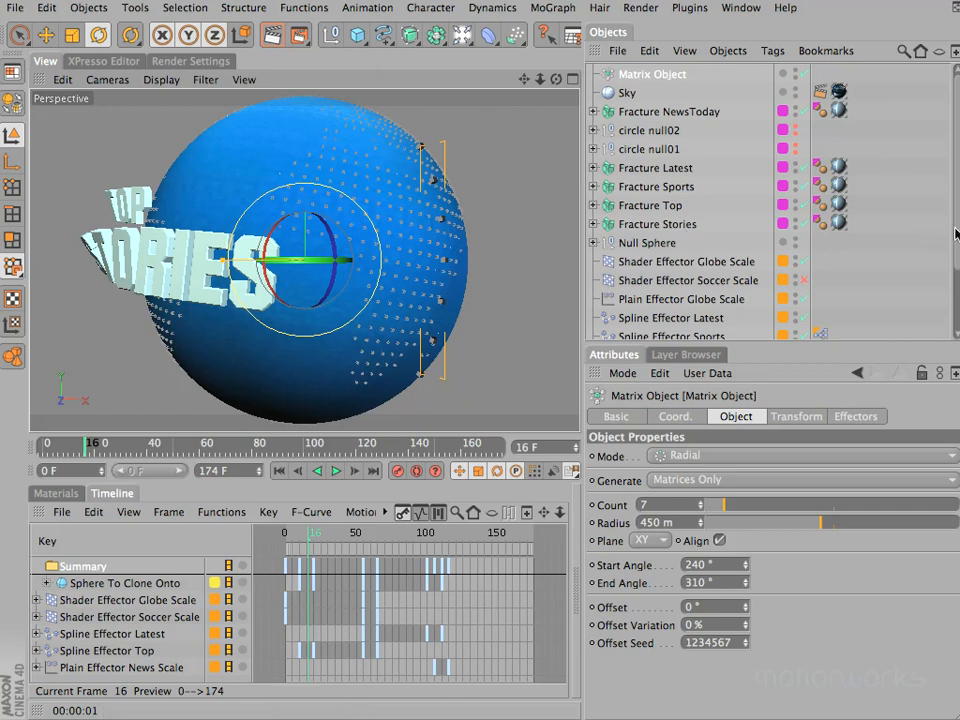
Make the Matrix object a child of Null Sphere.
{"action": "left_click", "coordinate": [594, 243]}
{"action": "left_click", "coordinate": [650, 74]}
{"action": "mouse_move", "coordinate": [625, 245]}
{"action": "left_mouse_down"}
{"action": "mouse_move", "coordinate": [658, 257]}
{"action": "mouse_move", "coordinate": [641, 253]}
{"action": "left_mouse_up"}
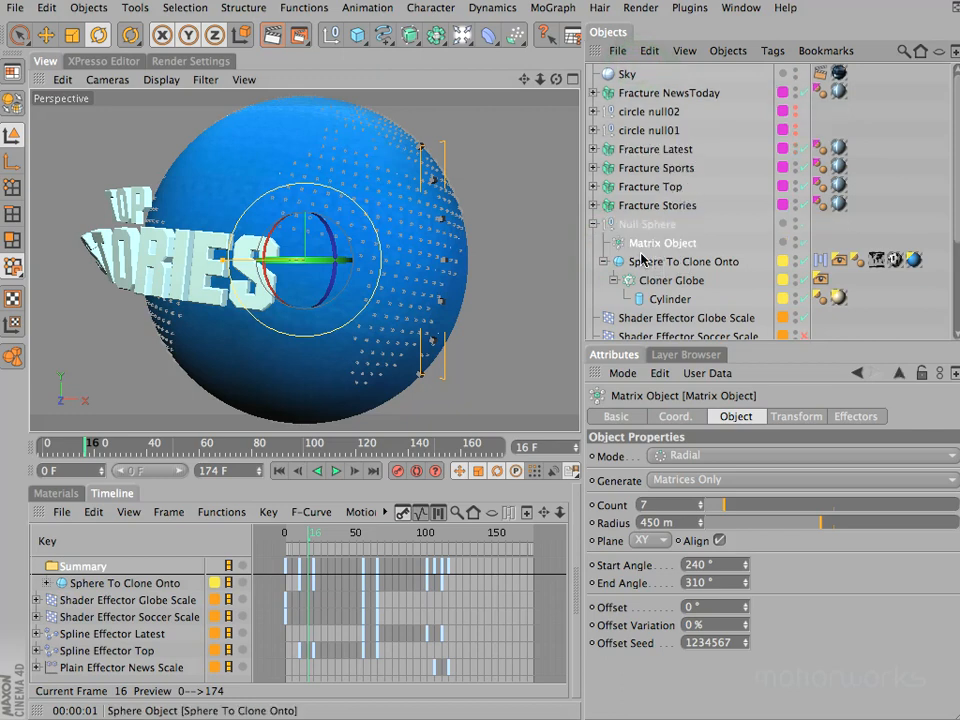
Reset the Matrix object's heading, pitch and bank rotation to 0°.
{"action": "left_click", "coordinate": [677, 418]}
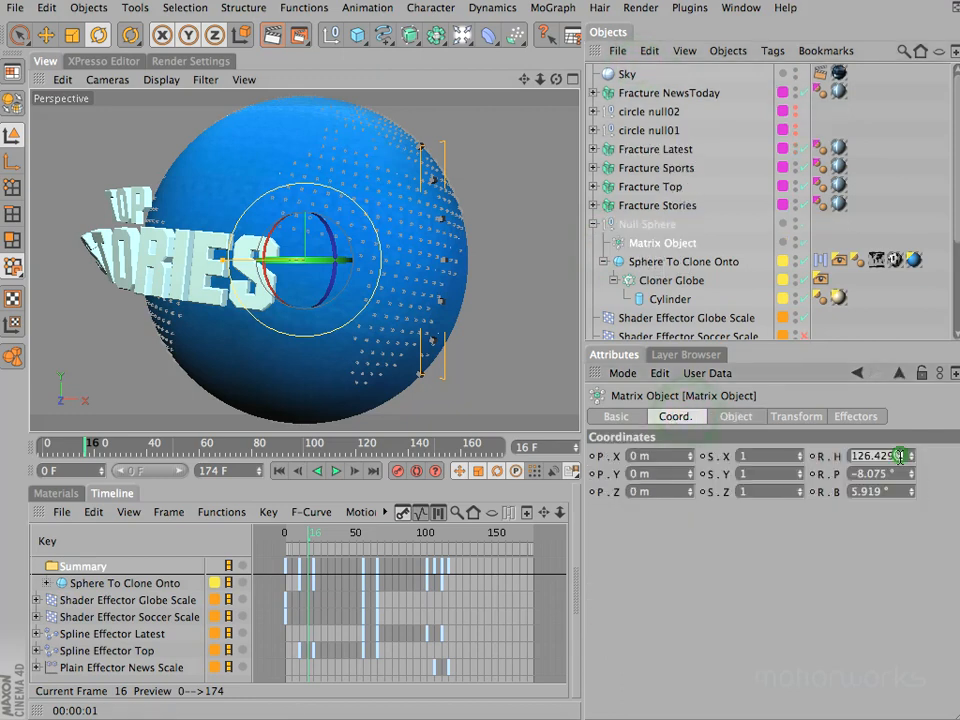
{"action": "type", "text": "0"}
{"action": "key", "text": "Return"}
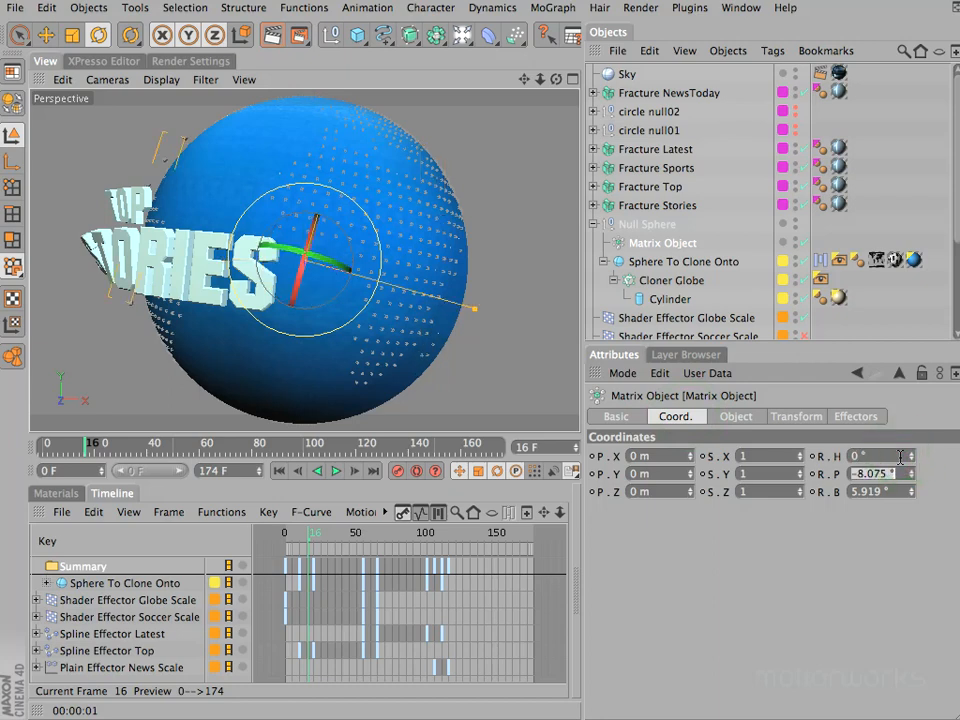
{"action": "type", "text": "0"}
{"action": "key", "text": "Return"}
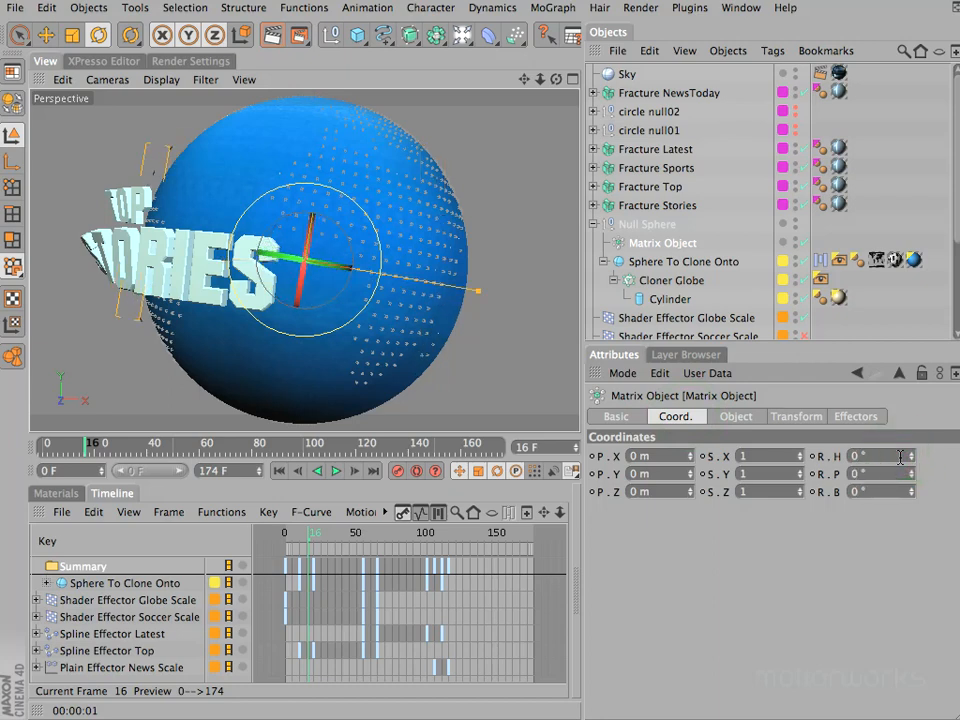
Test the Matrix object's freehand heading rotation within its parent and return the heading to 0°.
{"action": "left_click_drag", "start_coordinate": [275, 258], "coordinate": [260, 303]}
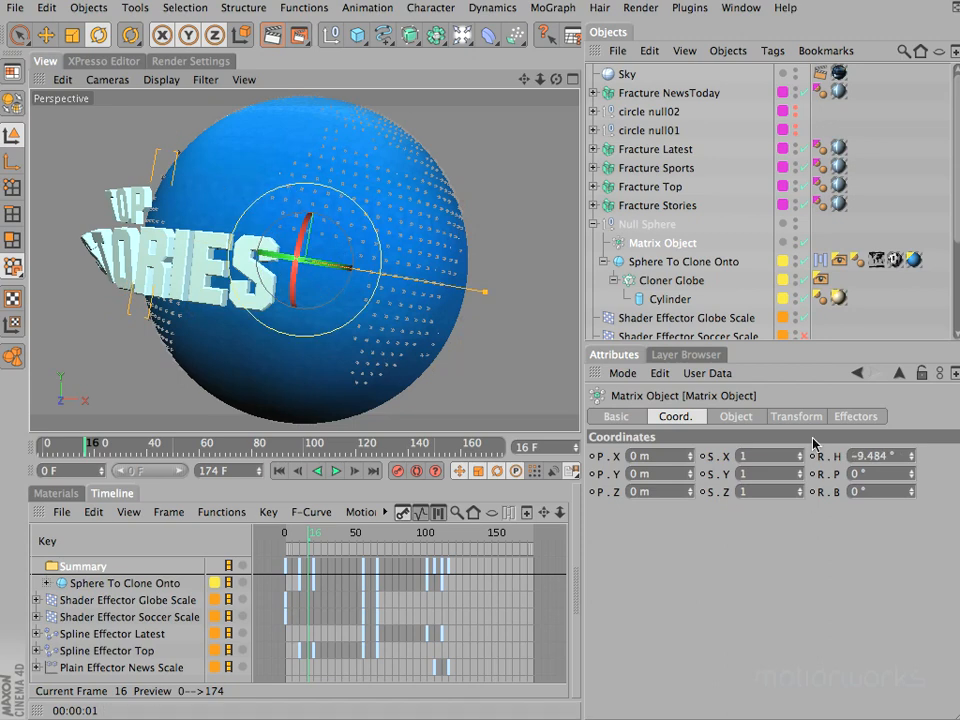
{"action": "left_click_drag", "start_coordinate": [903, 457], "coordinate": [828, 455]}
{"action": "type", "text": "0"}
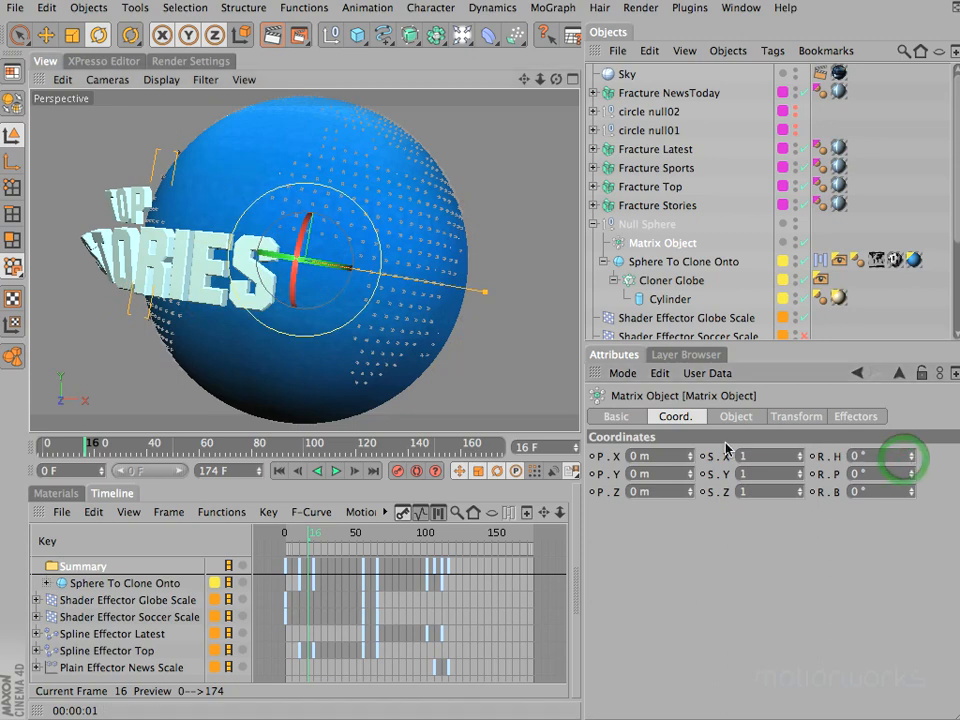
{"action": "key", "text": "Return"}
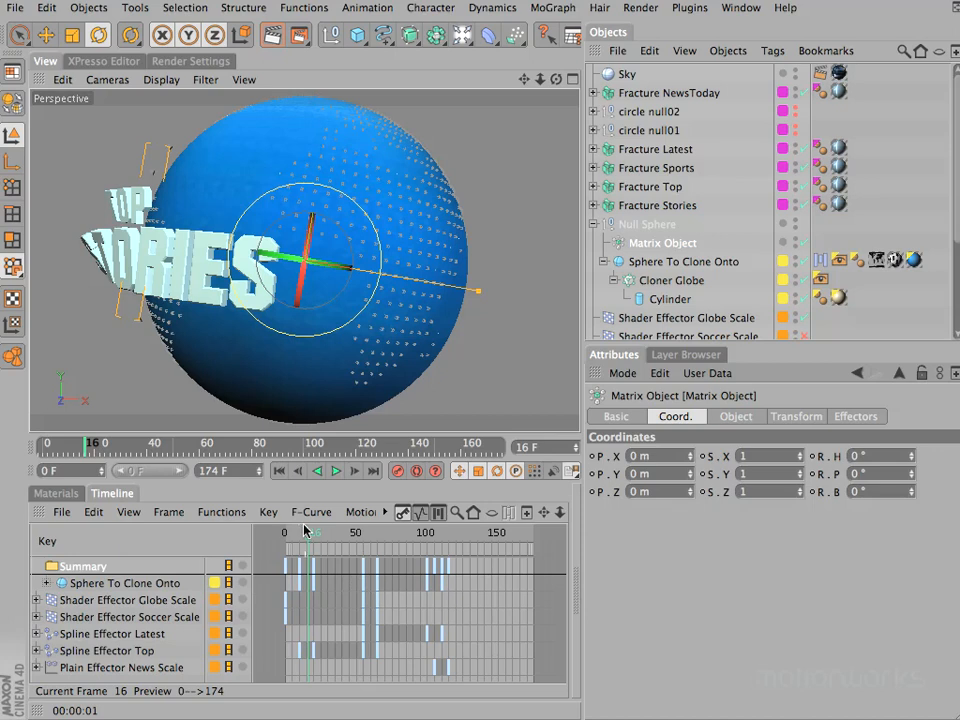
Scrub through the globe's spin up to frame 20 and set the current frame to 7.
{"action": "left_click_drag", "start_coordinate": [307, 530], "coordinate": [299, 532]}
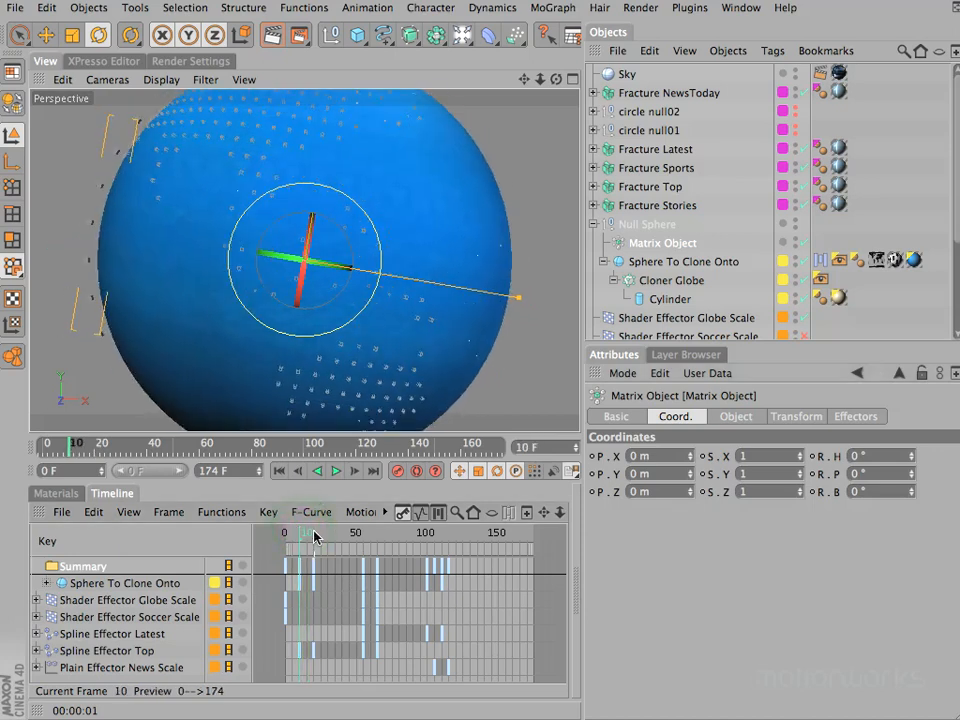
{"action": "left_click", "coordinate": [314, 536]}
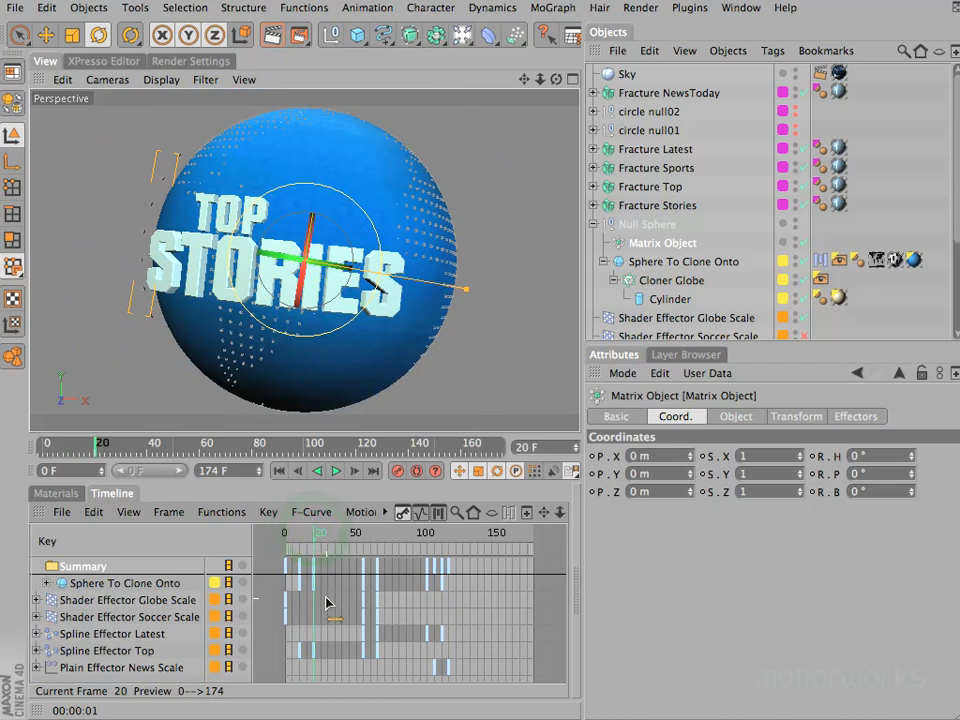
{"action": "left_click", "coordinate": [299, 535]}
{"action": "left_click_drag", "start_coordinate": [298, 533], "coordinate": [297, 533]}
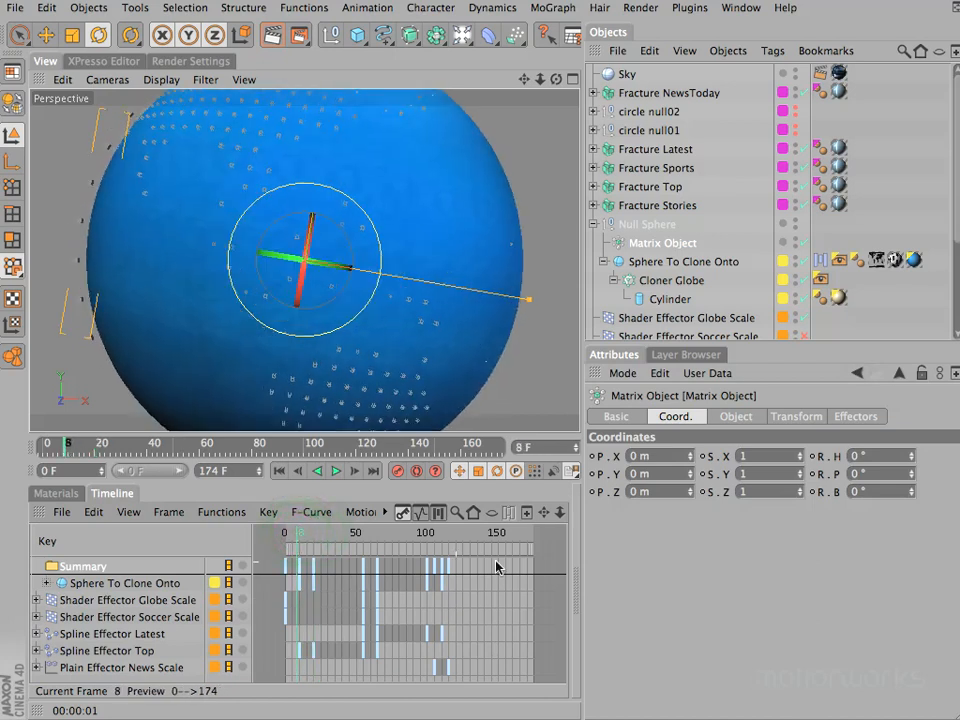
{"action": "key", "text": "f"}
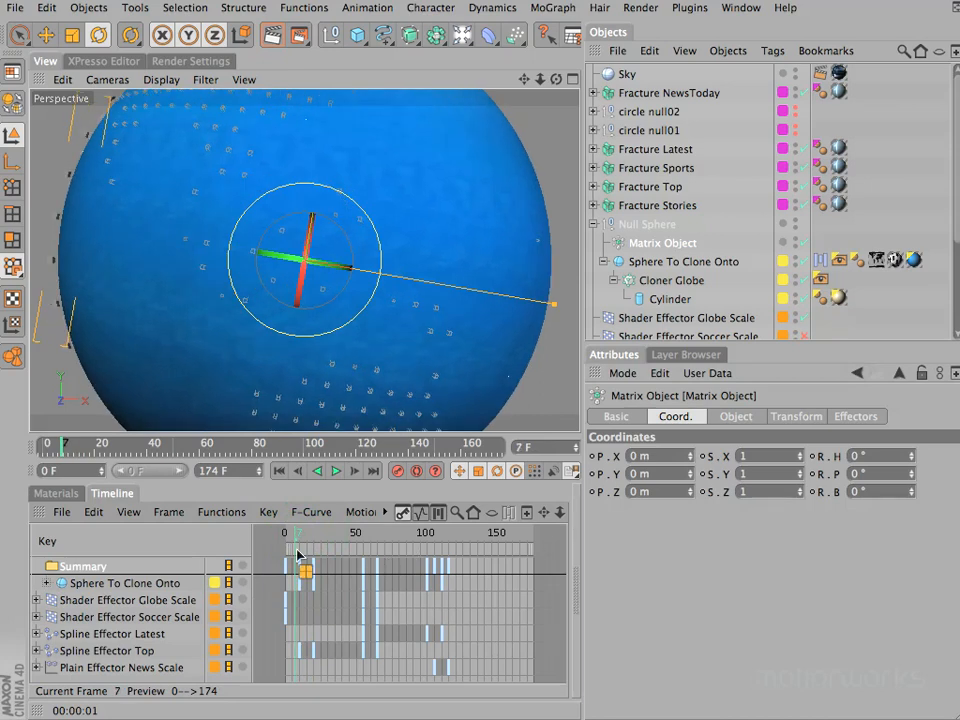
In the top view, set the Matrix object's heading to -90° and keyframe it at frame 7.
{"action": "key", "text": "F2"}
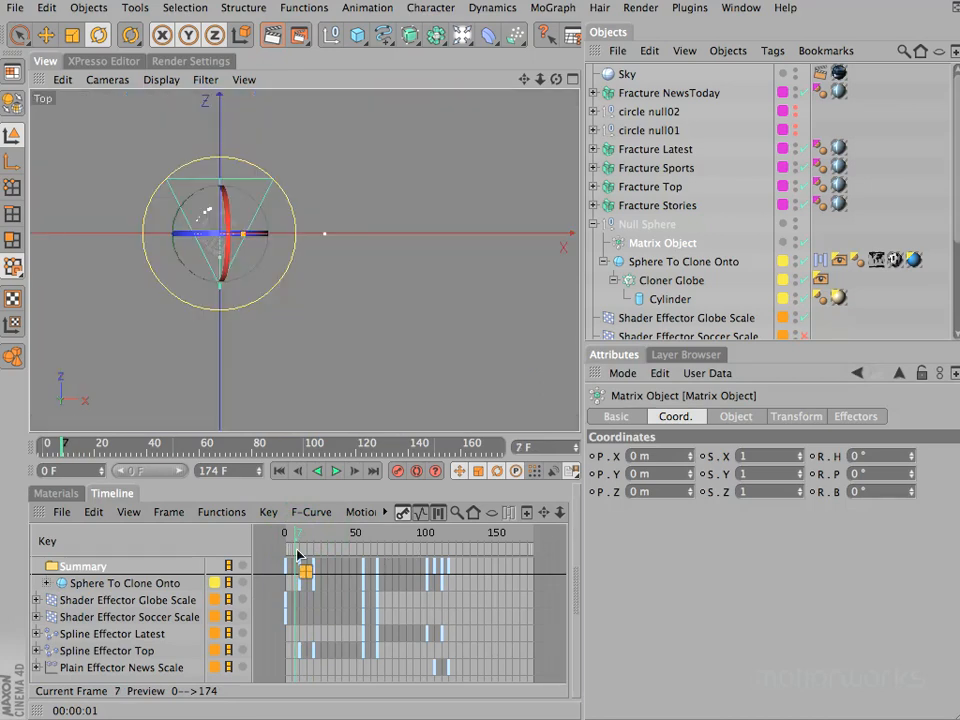
{"action": "left_click_drag", "start_coordinate": [523, 79], "coordinate": [754, 373]}
{"action": "right_click_drag", "start_coordinate": [754, 373], "coordinate": [371, 255]}
{"action": "left_click_drag", "start_coordinate": [371, 255], "coordinate": [470, 351]}
{"action": "mouse_move", "coordinate": [470, 351]}
{"action": "right_mouse_down"}
{"action": "mouse_move", "coordinate": [552, 358]}
{"action": "mouse_move", "coordinate": [470, 353]}
{"action": "right_mouse_up"}
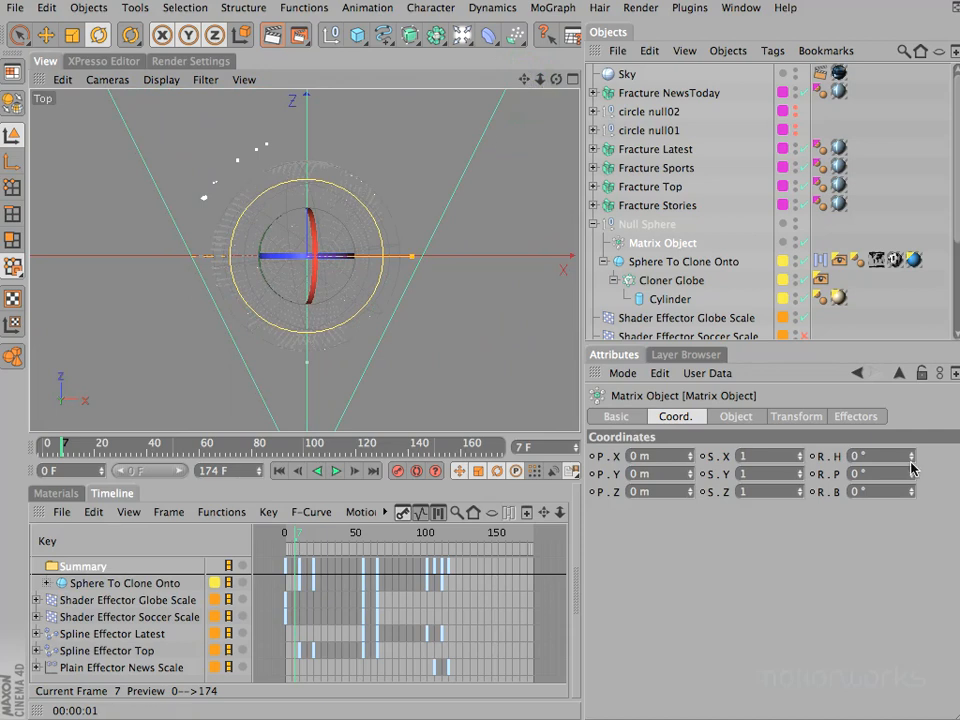
{"action": "left_click_drag", "start_coordinate": [912, 462], "coordinate": [912, 462]}
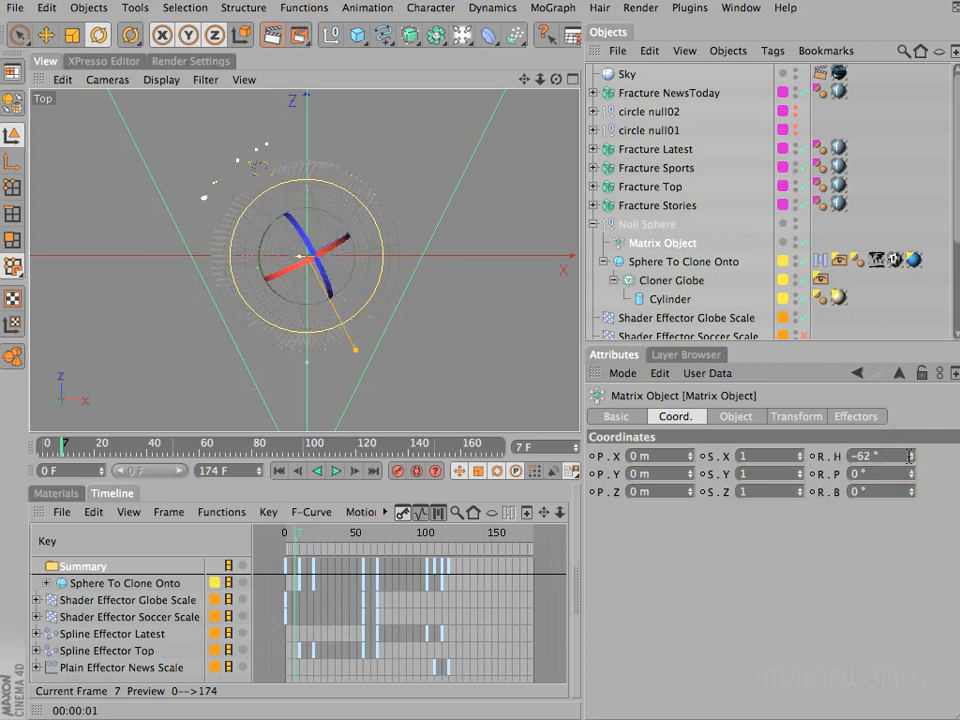
{"action": "type", "text": "-90"}
{"action": "key", "text": "Return"}
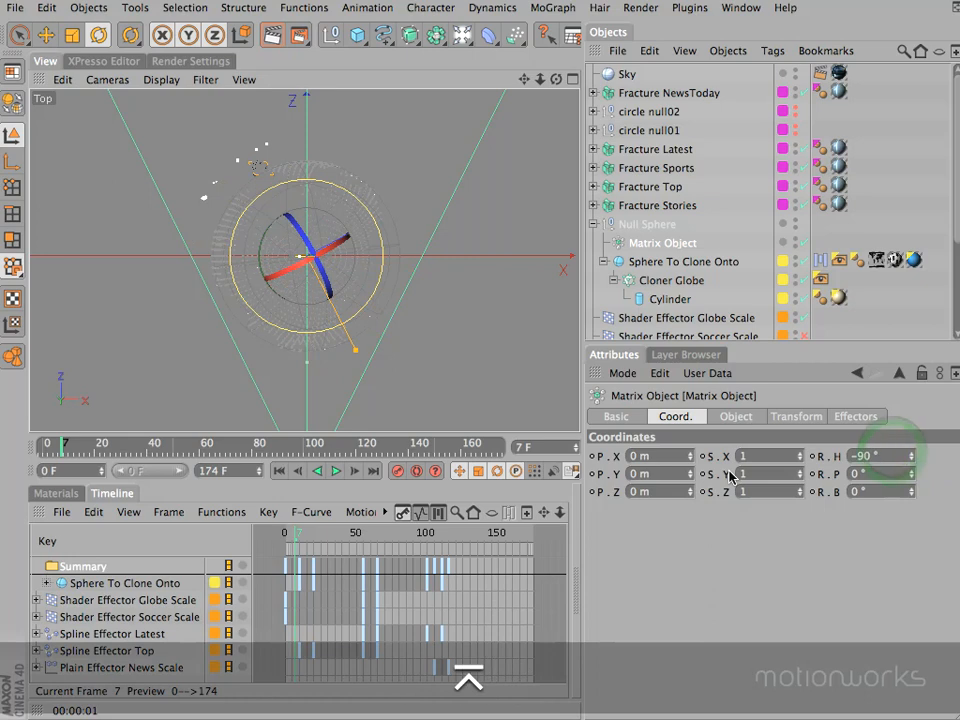
{"action": "left_click", "coordinate": [813, 455], "text": "ctrl"}
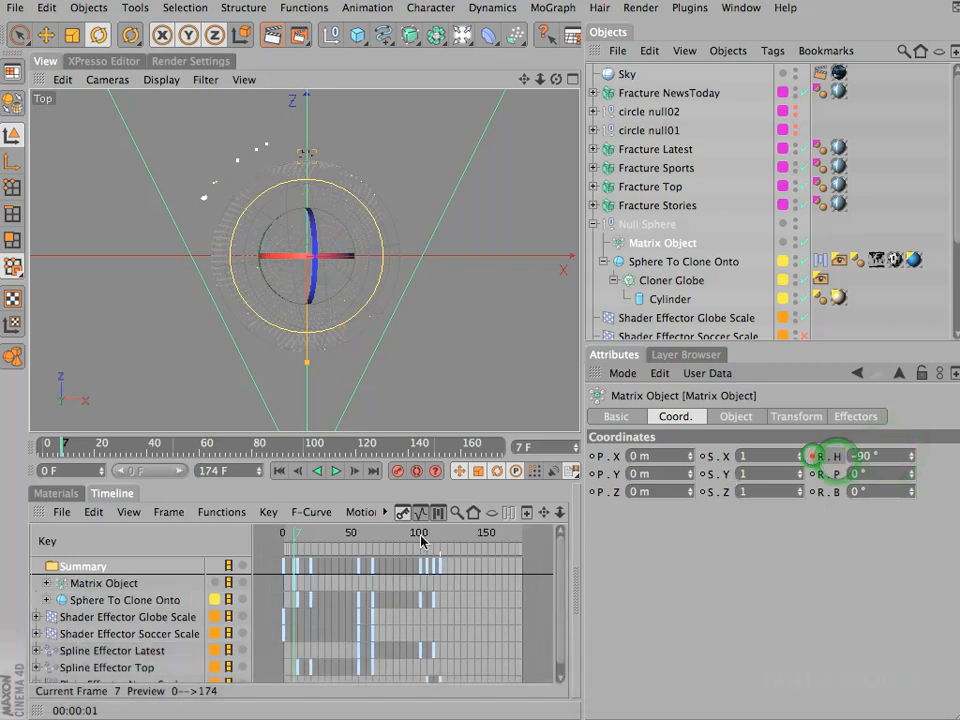
Move to frame 23, set the Matrix object's heading to 270° and keyframe it.
{"action": "left_click_drag", "start_coordinate": [296, 540], "coordinate": [312, 537]}
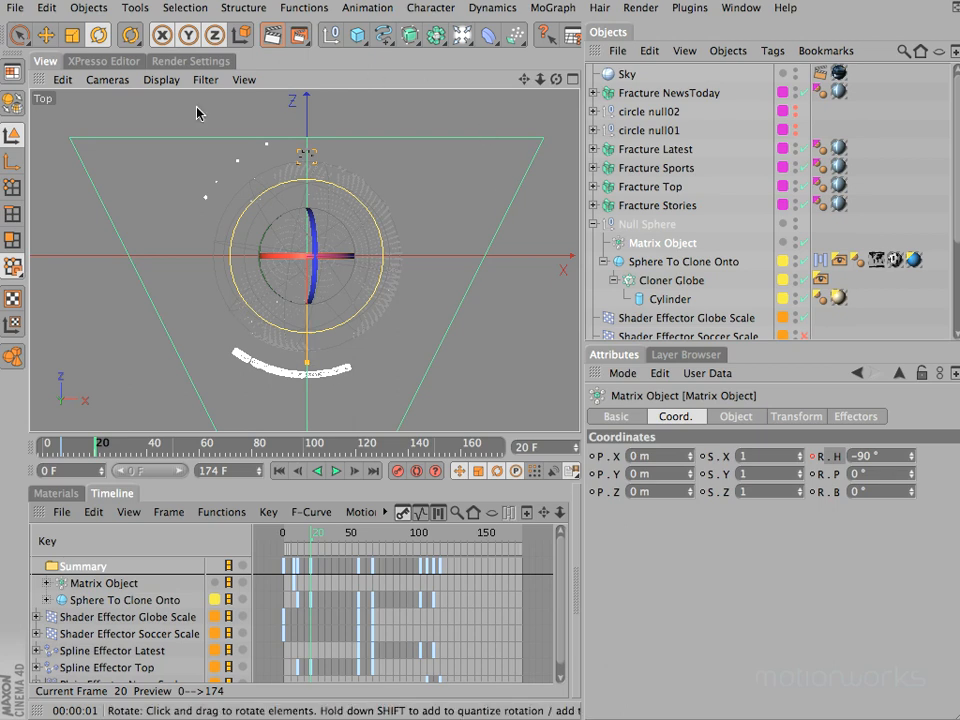
{"action": "key", "text": "g"}
{"action": "key", "text": "g"}
{"action": "key", "text": "g"}
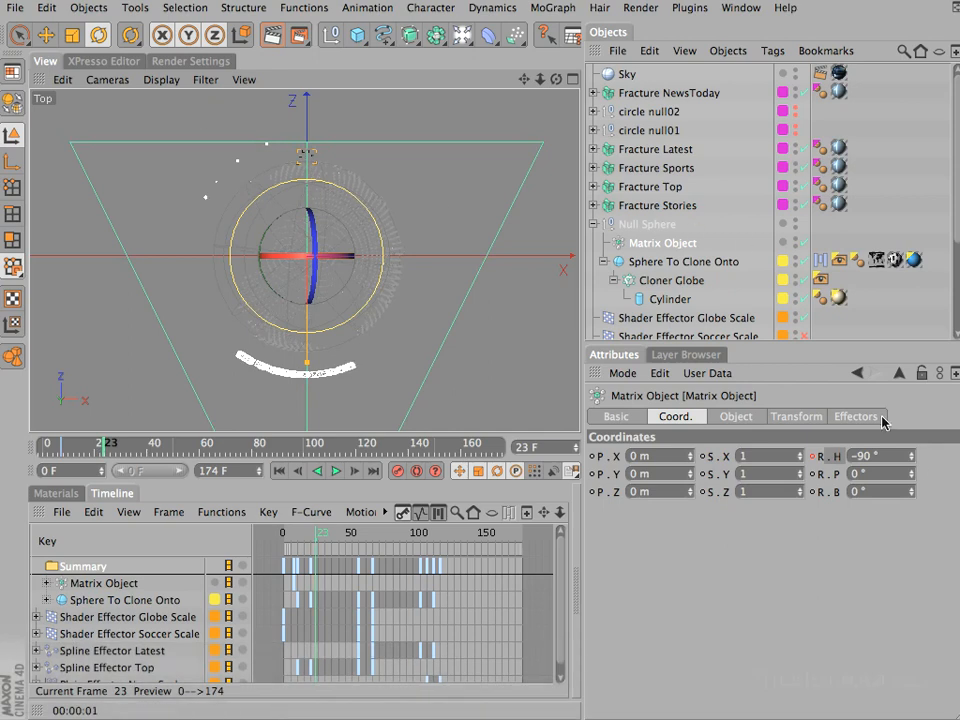
{"action": "left_click_drag", "start_coordinate": [912, 460], "coordinate": [901, 473]}
{"action": "type", "text": "70"}
{"action": "key", "text": "Return"}
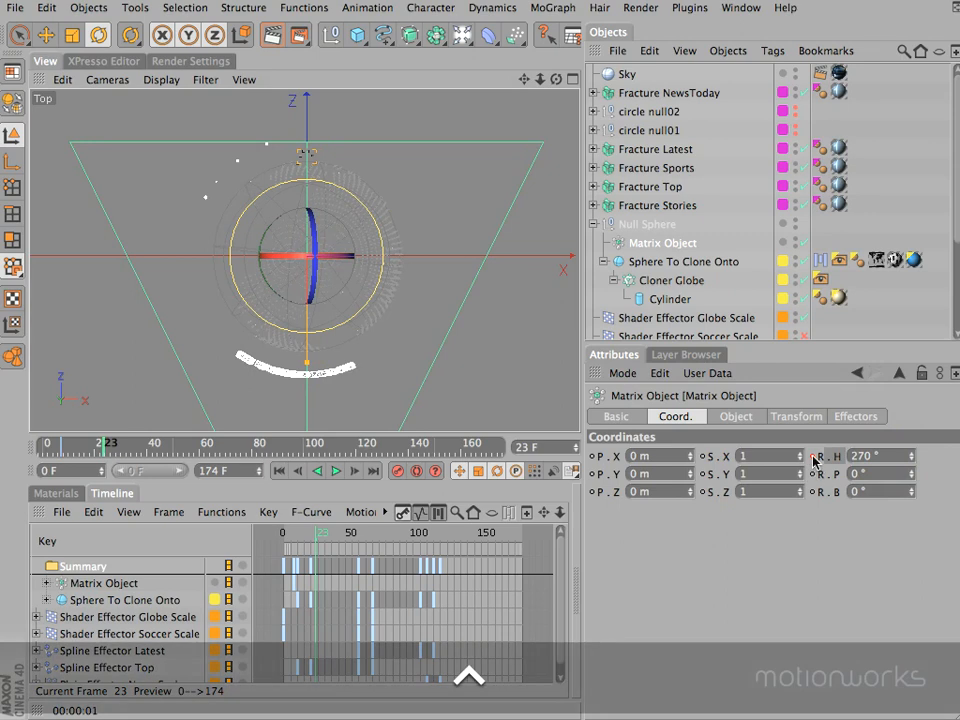
{"action": "left_click", "coordinate": [813, 457], "text": "ctrl"}
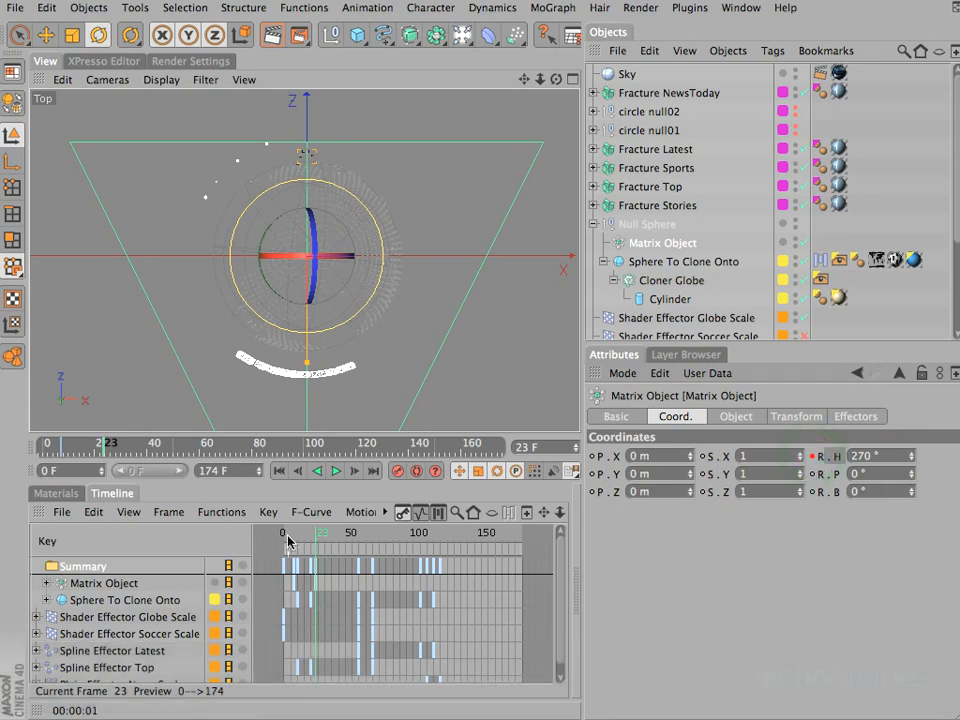
Return to frame 7 in the perspective view and enlarge the object list.
{"action": "mouse_move", "coordinate": [289, 538]}
{"action": "left_mouse_down"}
{"action": "mouse_move", "coordinate": [317, 538]}
{"action": "mouse_move", "coordinate": [286, 537]}
{"action": "mouse_move", "coordinate": [309, 537]}
{"action": "mouse_move", "coordinate": [296, 537]}
{"action": "left_mouse_up"}
{"action": "key", "text": "F1"}
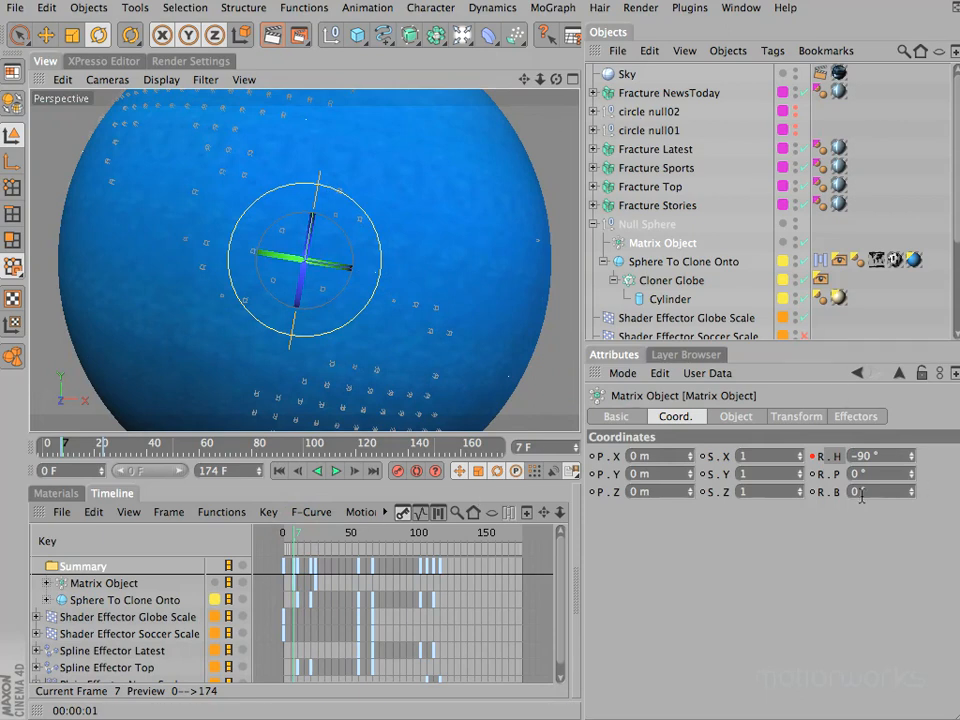
{"action": "left_click_drag", "start_coordinate": [773, 342], "coordinate": [789, 439]}
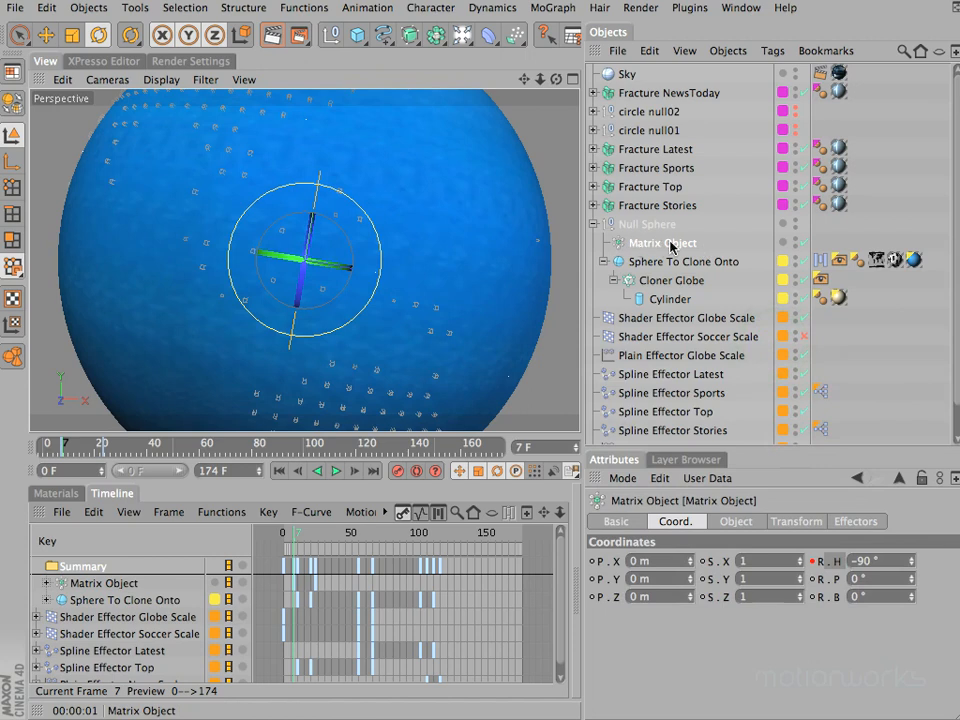
Add a MoGraph Tracer for the selected Matrix object and name it Tracer Globe Lines.
{"action": "left_click", "coordinate": [558, 7]}
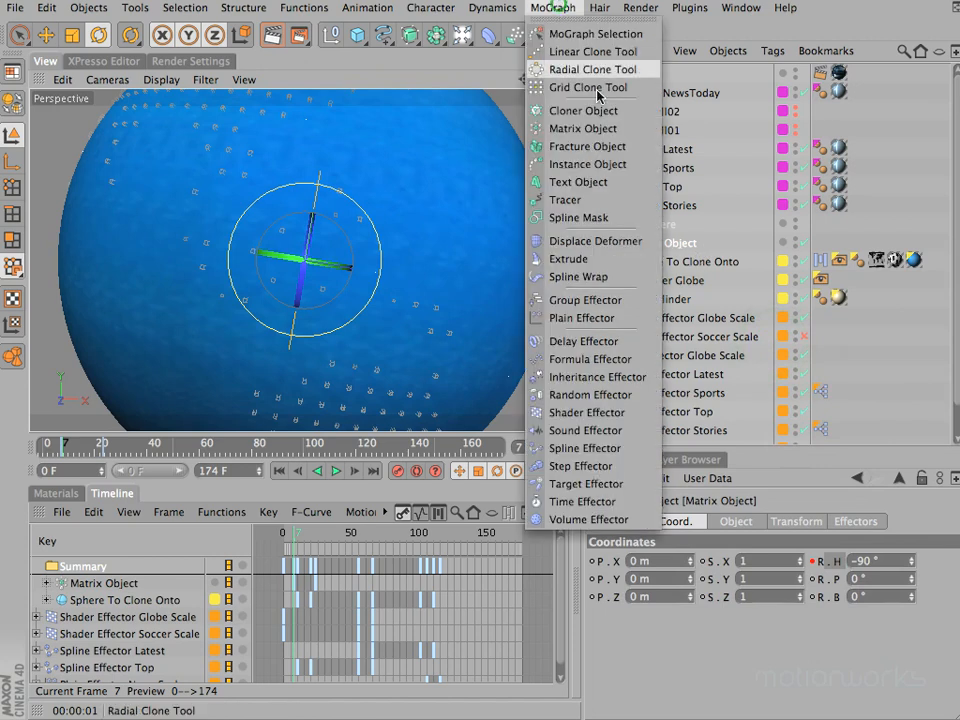
{"action": "left_click", "coordinate": [600, 204]}
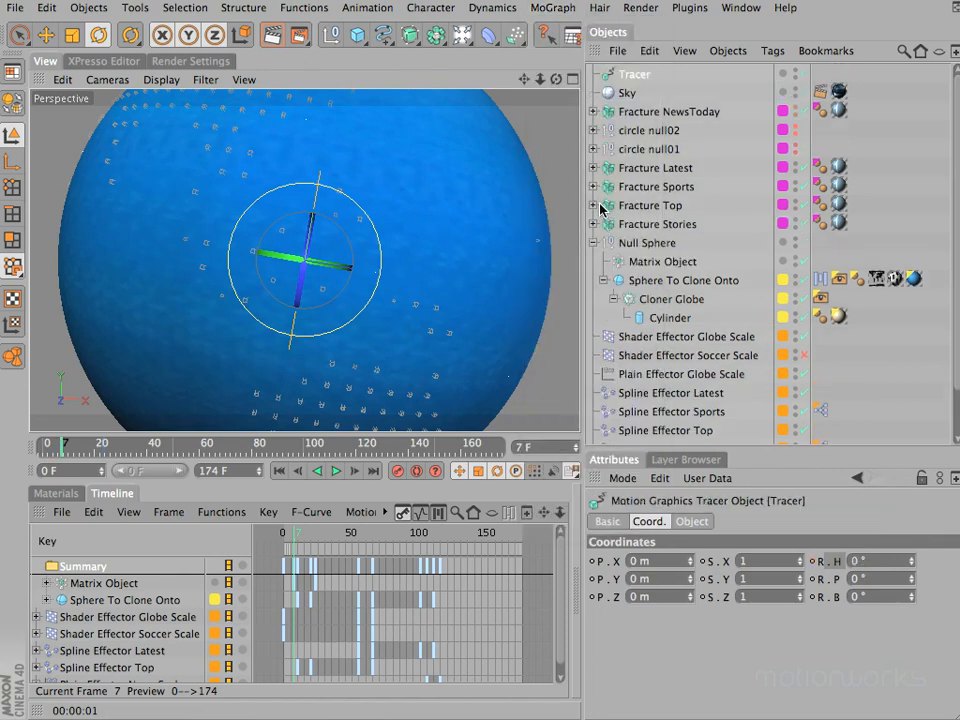
{"action": "double_click", "coordinate": [641, 75]}
{"action": "type", "text": "G"}
{"action": "type", "text": "lobe Lines"}
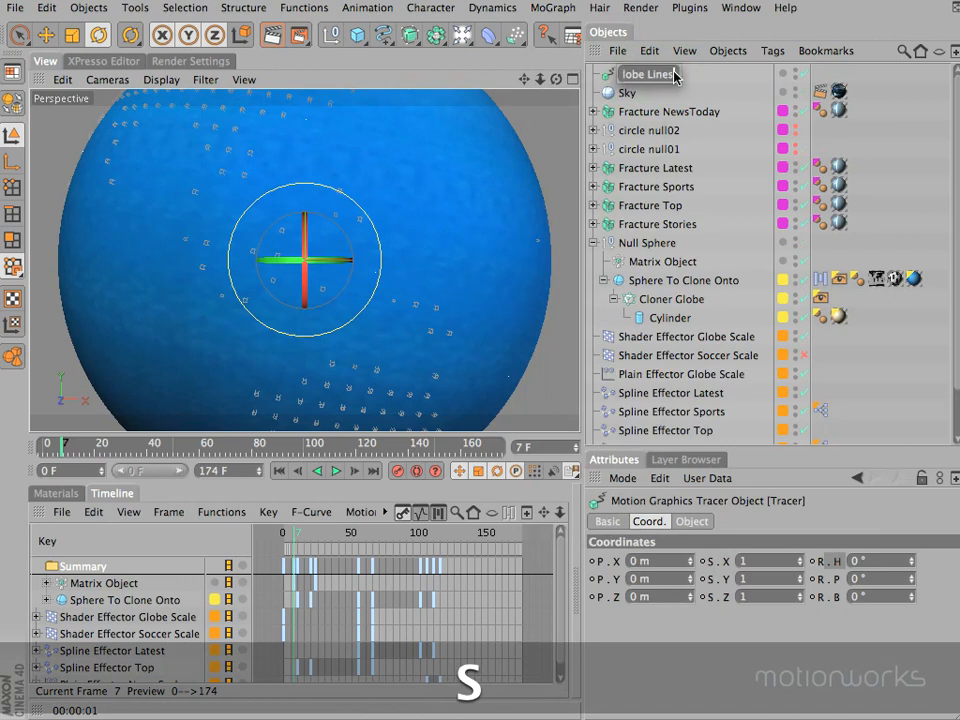
{"action": "key", "text": "Return"}
Show the object properties of Tracer Globe Lines in an enlarged attributes area, keeping Matrix Object as the trace link.
{"action": "left_click_drag", "start_coordinate": [744, 448], "coordinate": [744, 350]}
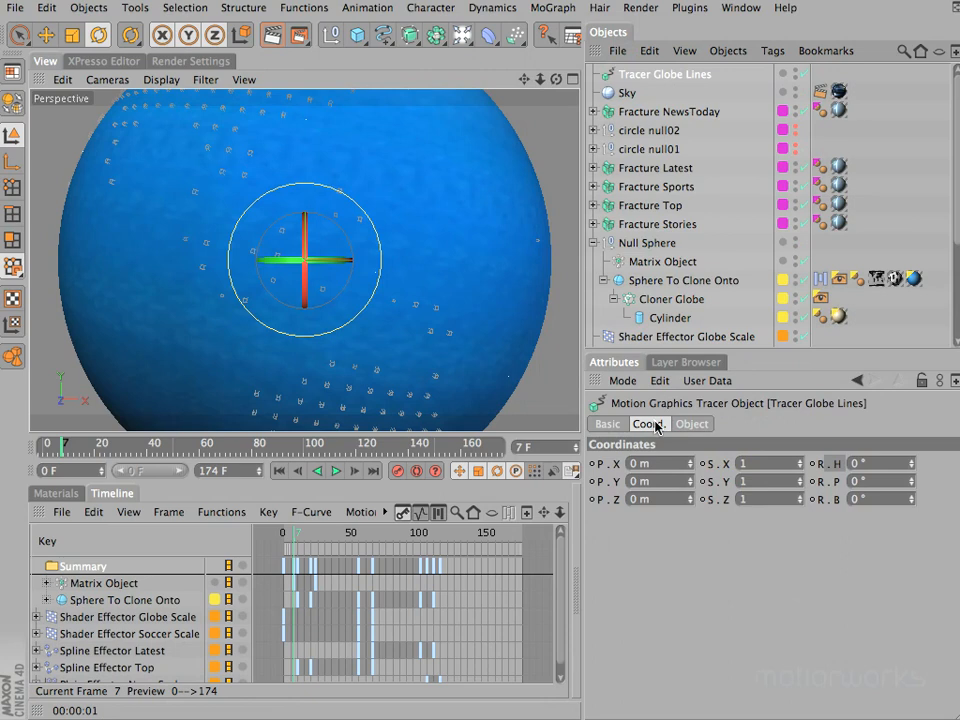
{"action": "left_click", "coordinate": [697, 425]}
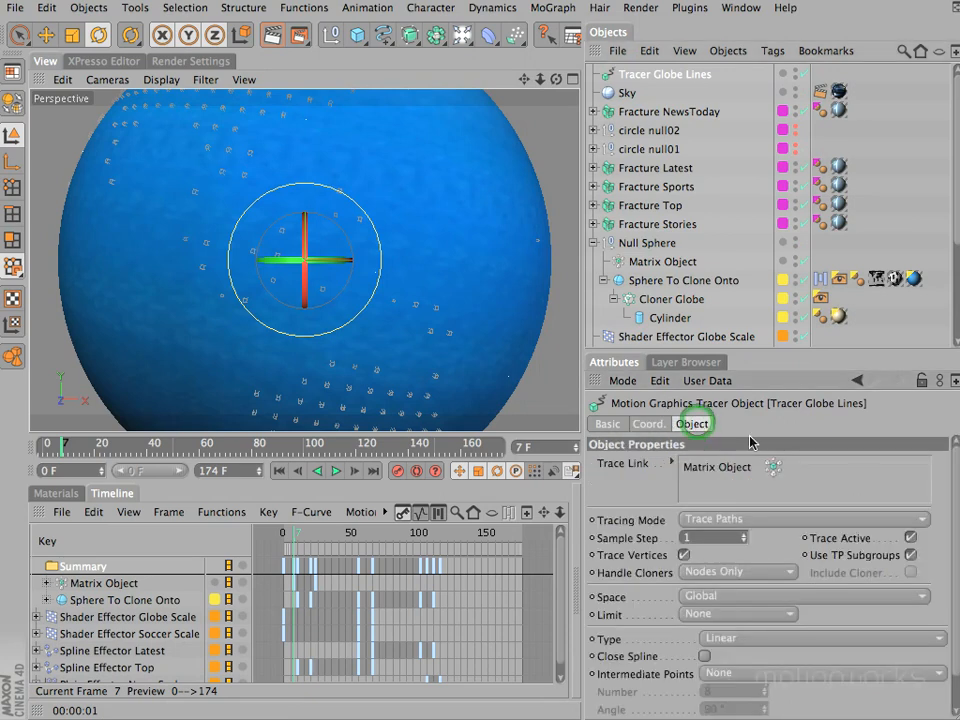
{"action": "mouse_move", "coordinate": [957, 478]}
{"action": "left_mouse_down"}
{"action": "mouse_move", "coordinate": [957, 518]}
{"action": "mouse_move", "coordinate": [956, 462]}
{"action": "left_mouse_up"}
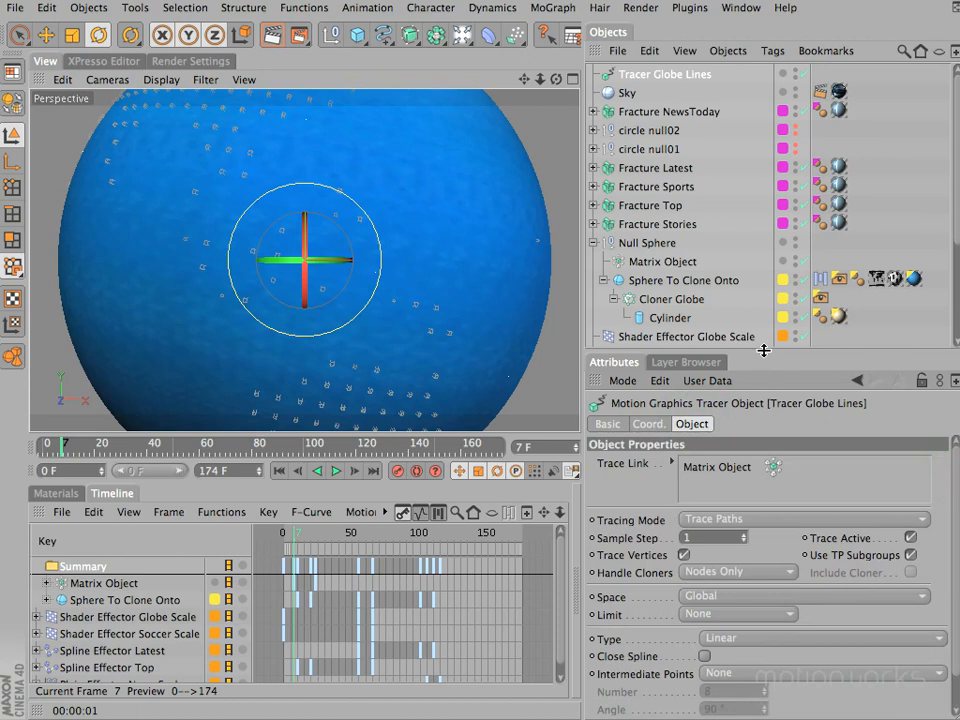
{"action": "left_click_drag", "start_coordinate": [764, 350], "coordinate": [762, 314]}
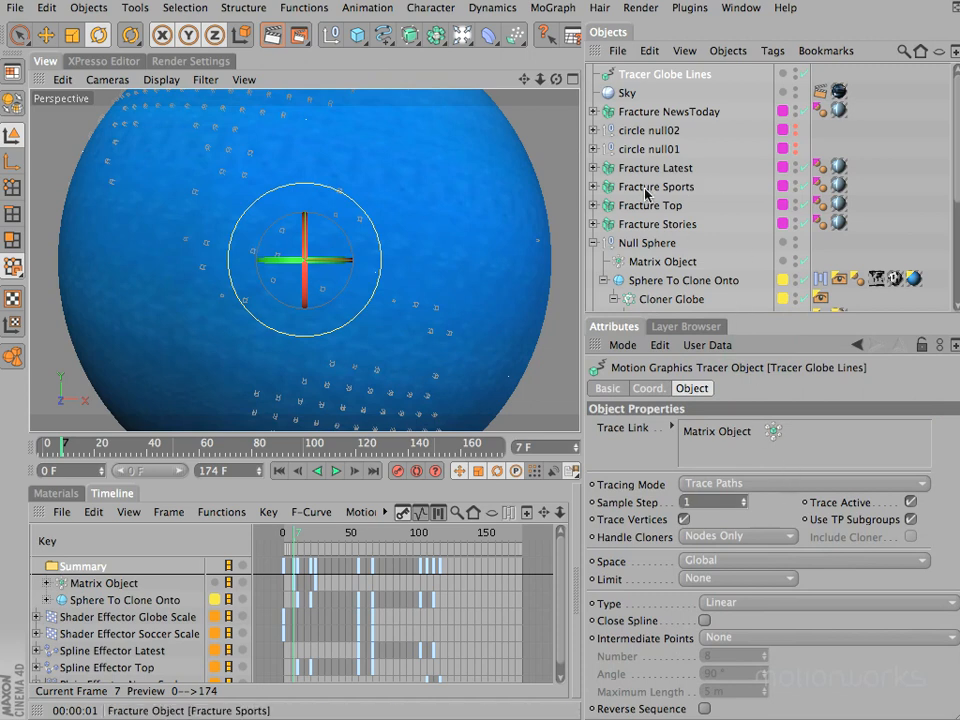
{"action": "key", "text": "BackSpace"}
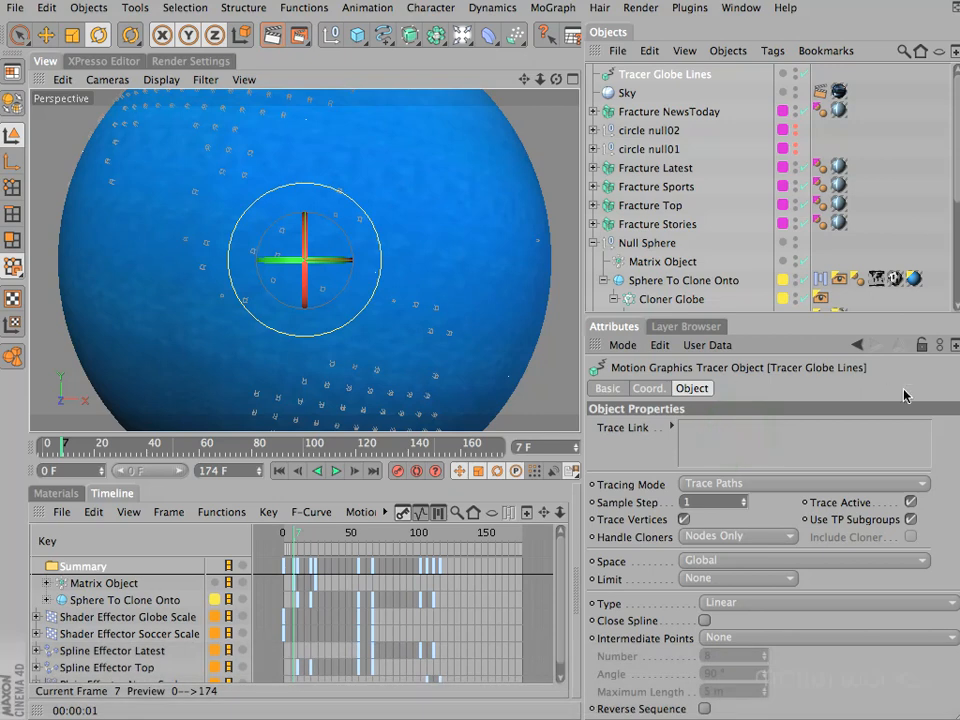
{"action": "key", "text": "super+z"}
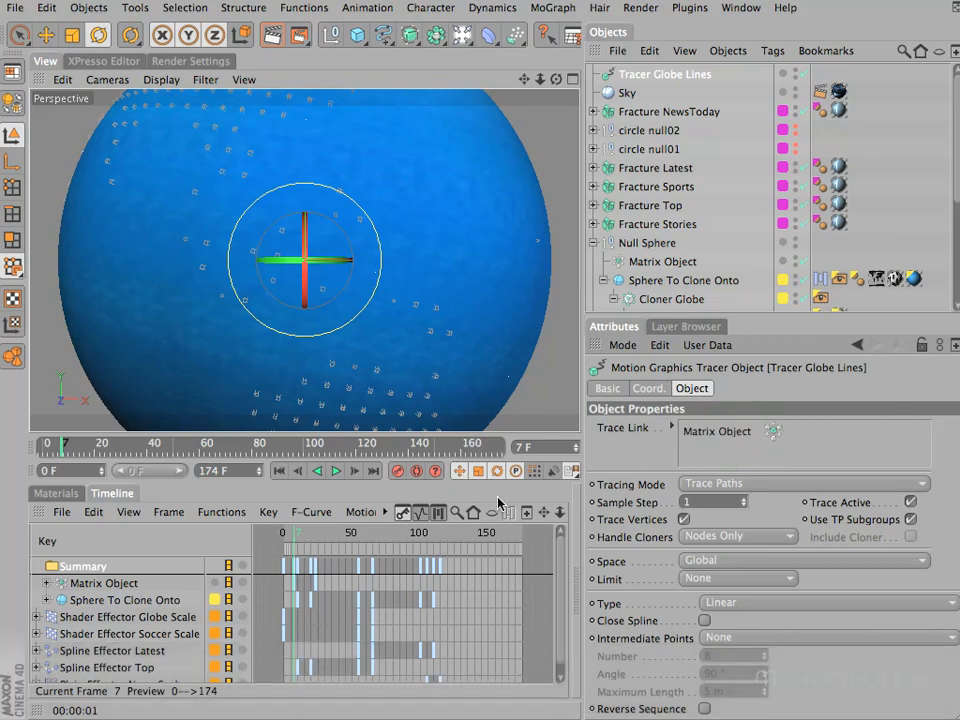
Play the animation to frame 18 and inspect the traced lines around the globe in the perspective and top views.
{"action": "left_click", "coordinate": [335, 472]}
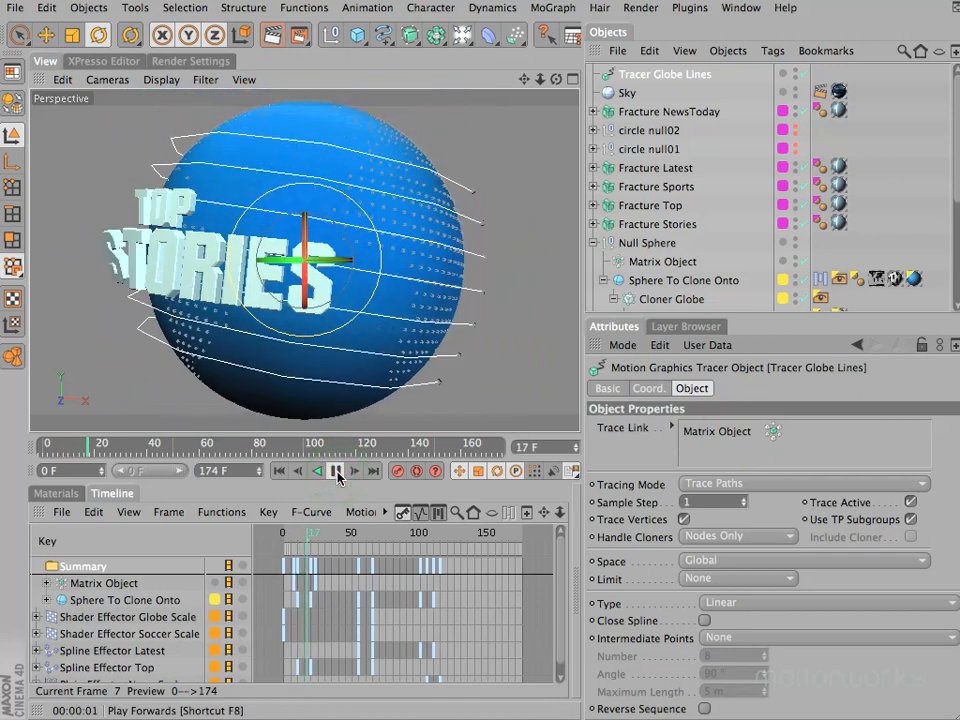
{"action": "left_click", "coordinate": [337, 472]}
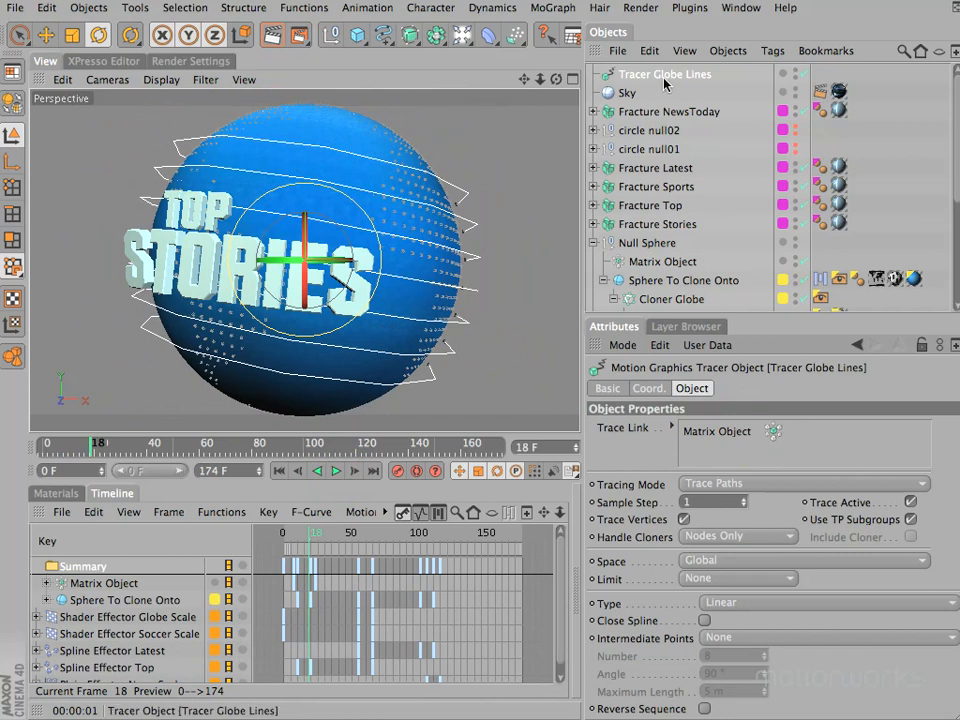
{"action": "left_click", "coordinate": [806, 74]}
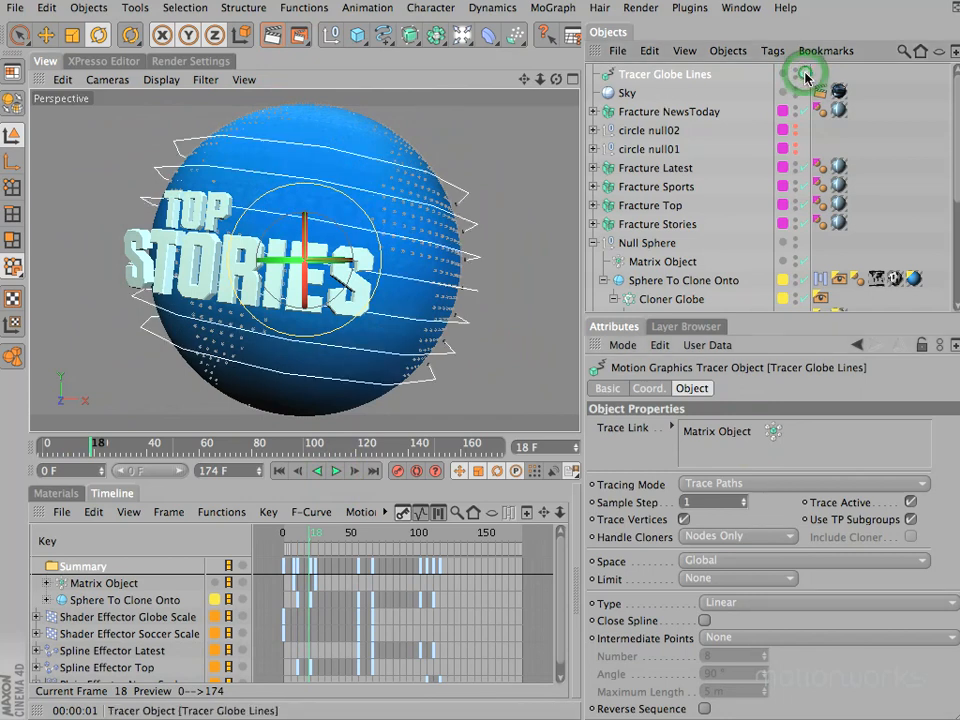
{"action": "left_click", "coordinate": [806, 74]}
{"action": "left_click", "coordinate": [806, 74]}
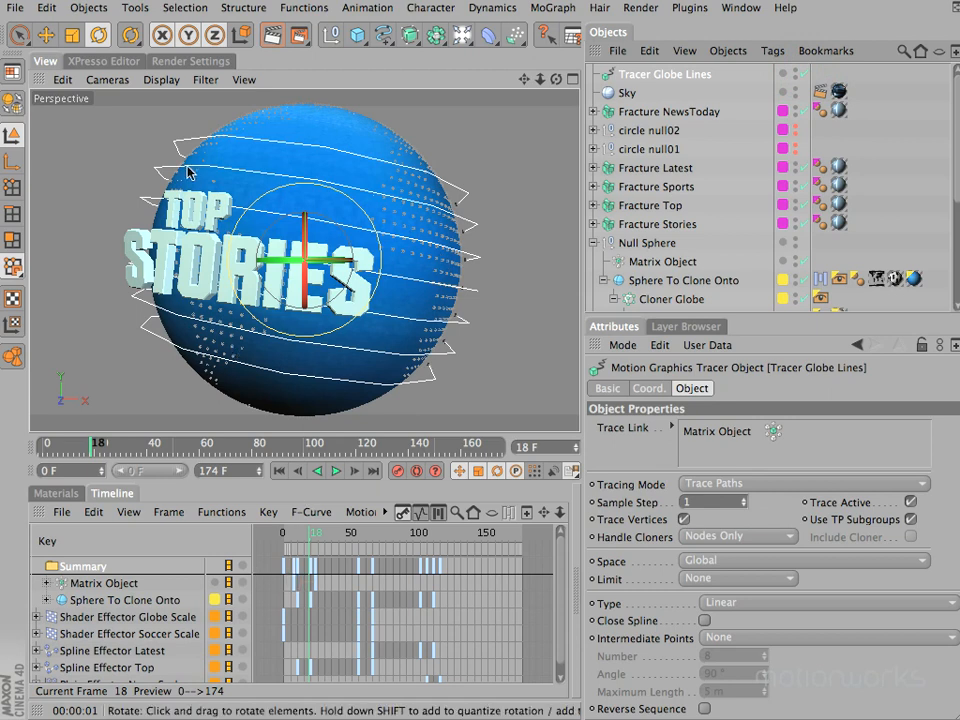
{"action": "key", "text": "F2"}
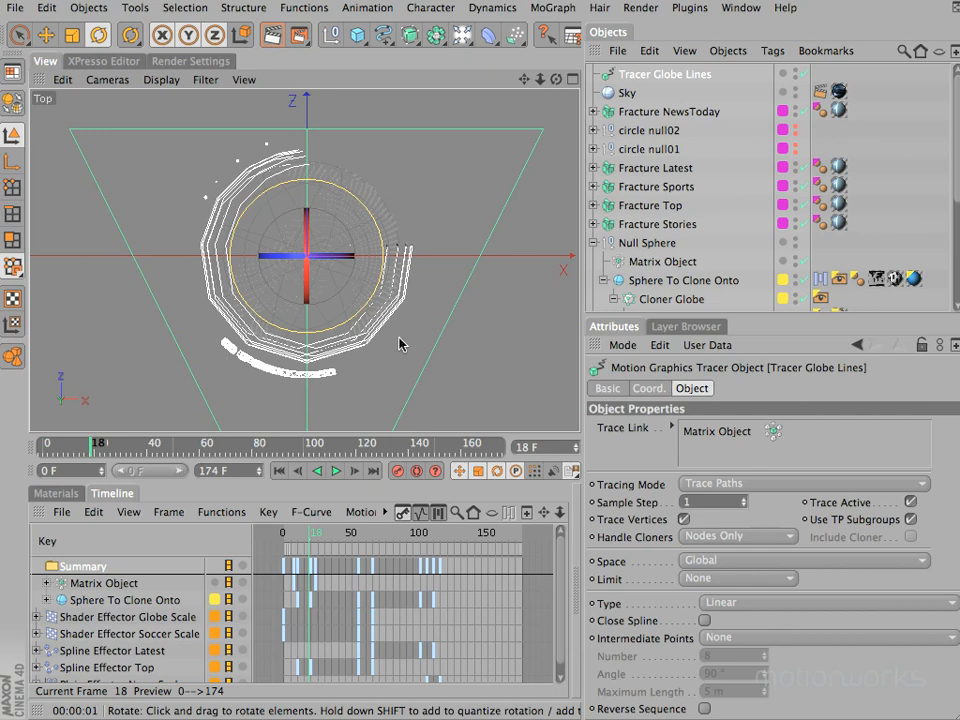
{"action": "key", "text": "F1"}
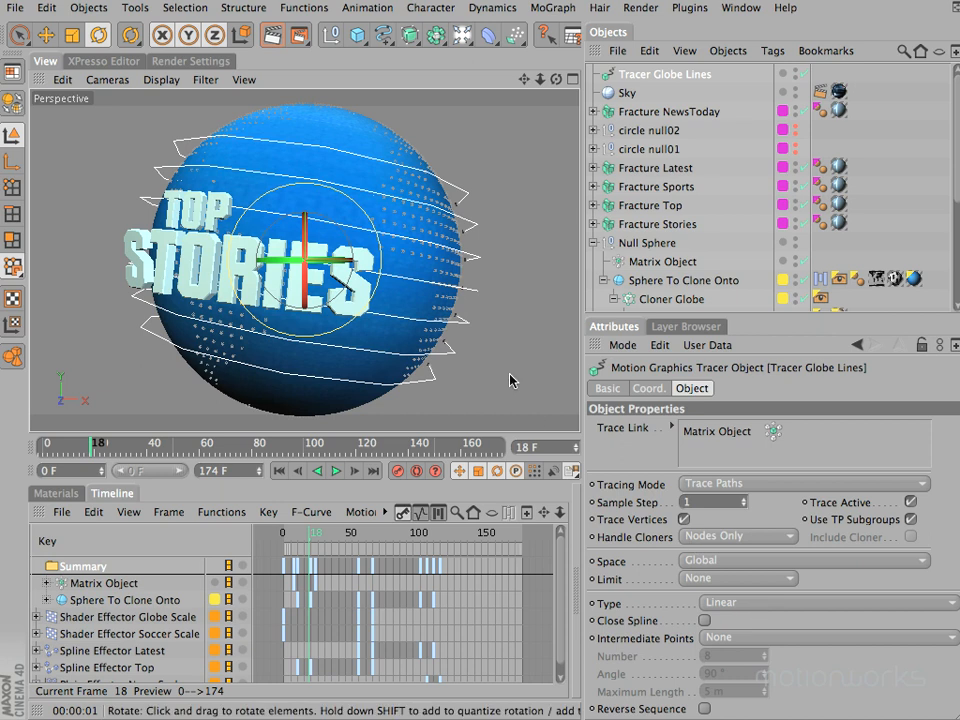
Set the Tracer's spline type to B-Spline with Natural intermediate points, then check the curves and test-render the view.
{"action": "left_click", "coordinate": [773, 603]}
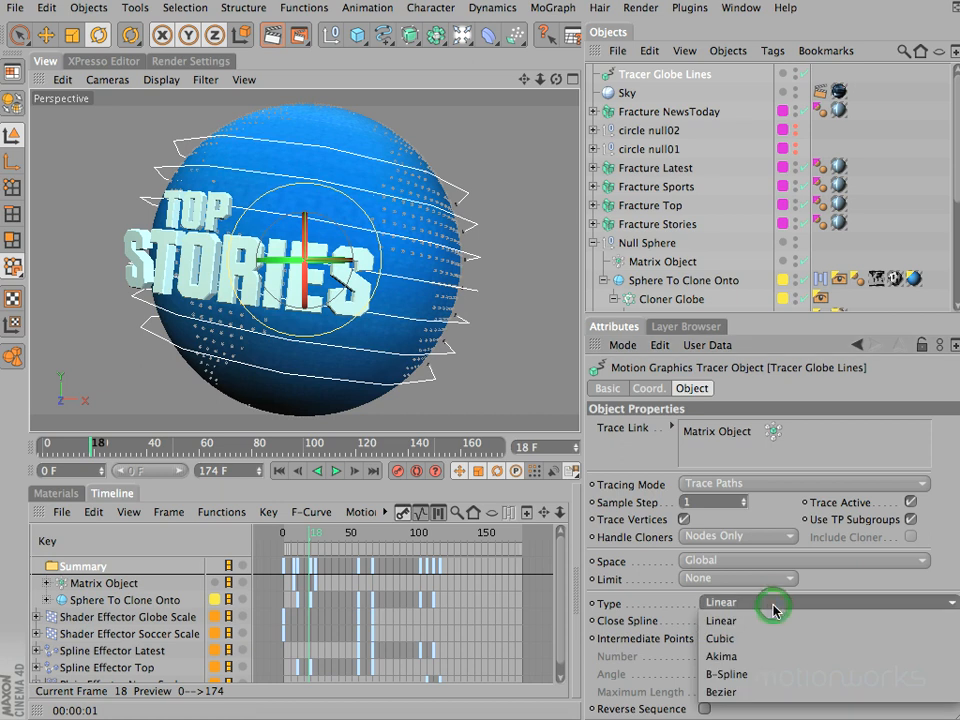
{"action": "left_click", "coordinate": [727, 675]}
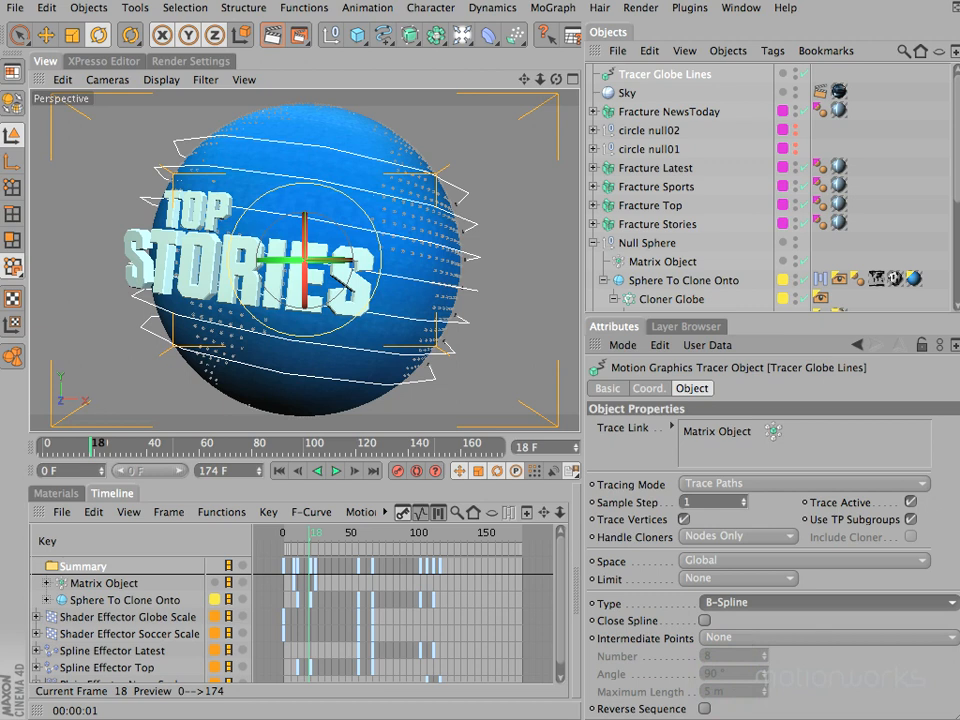
{"action": "left_click", "coordinate": [786, 639]}
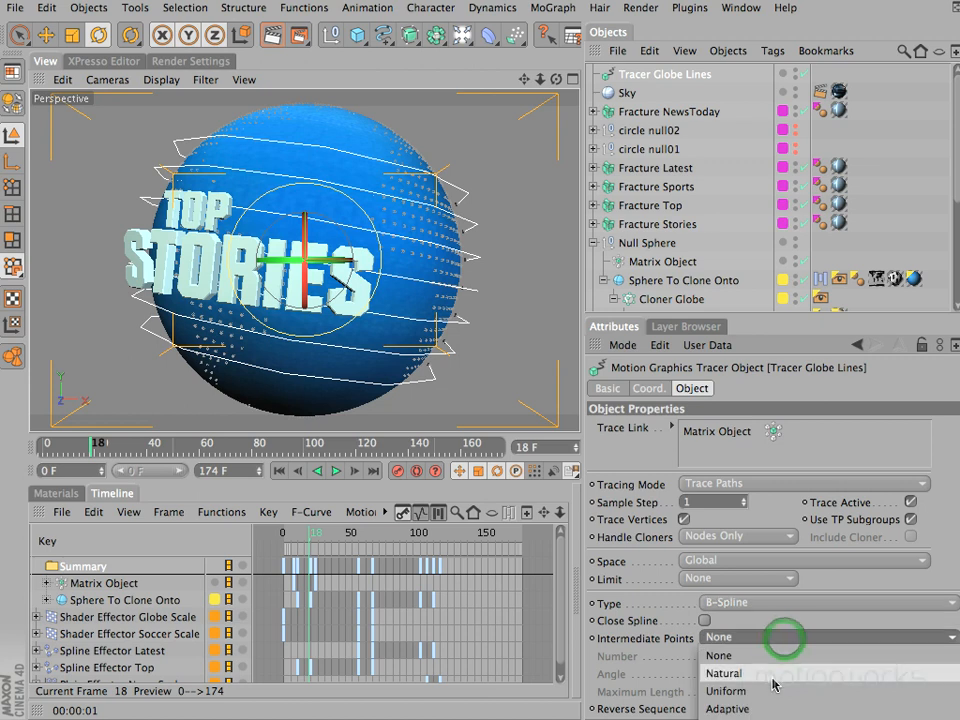
{"action": "left_click", "coordinate": [772, 674]}
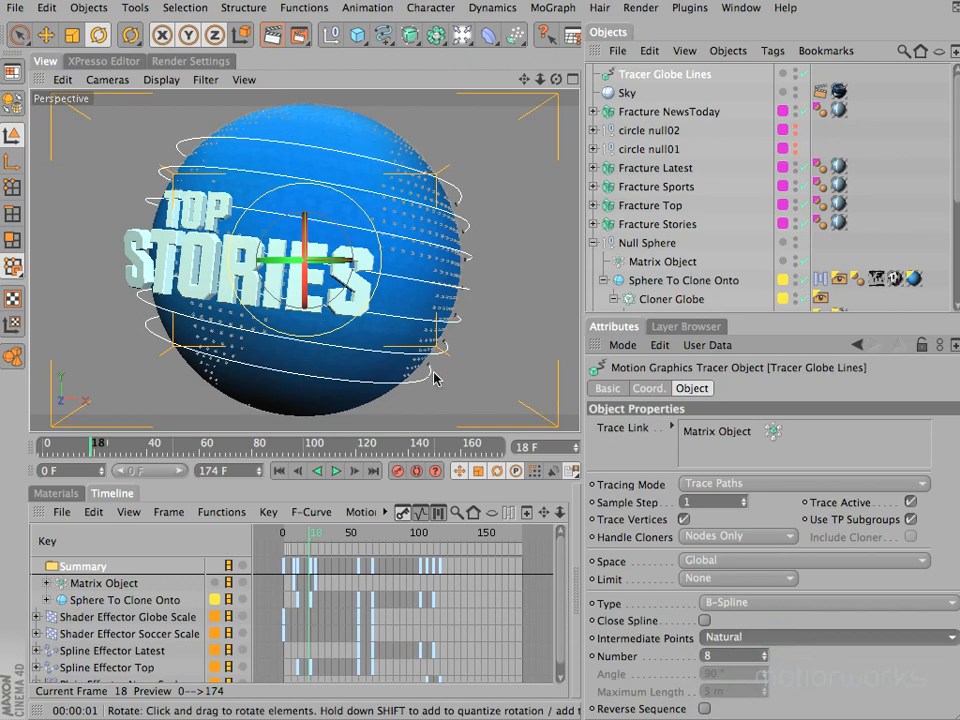
{"action": "key", "text": "F2"}
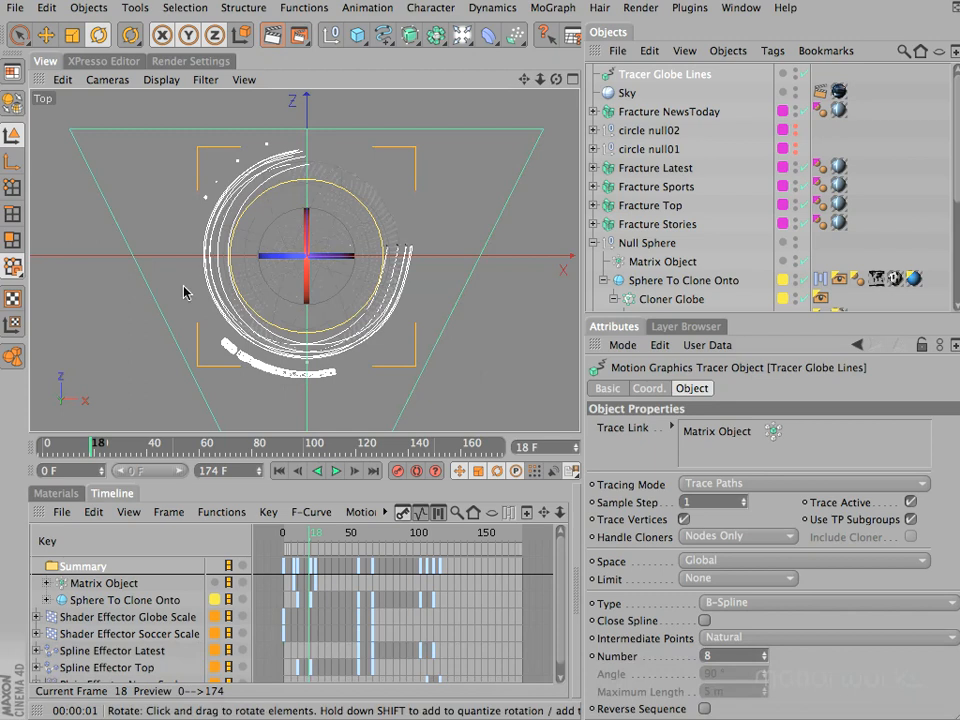
{"action": "key", "text": "F1"}
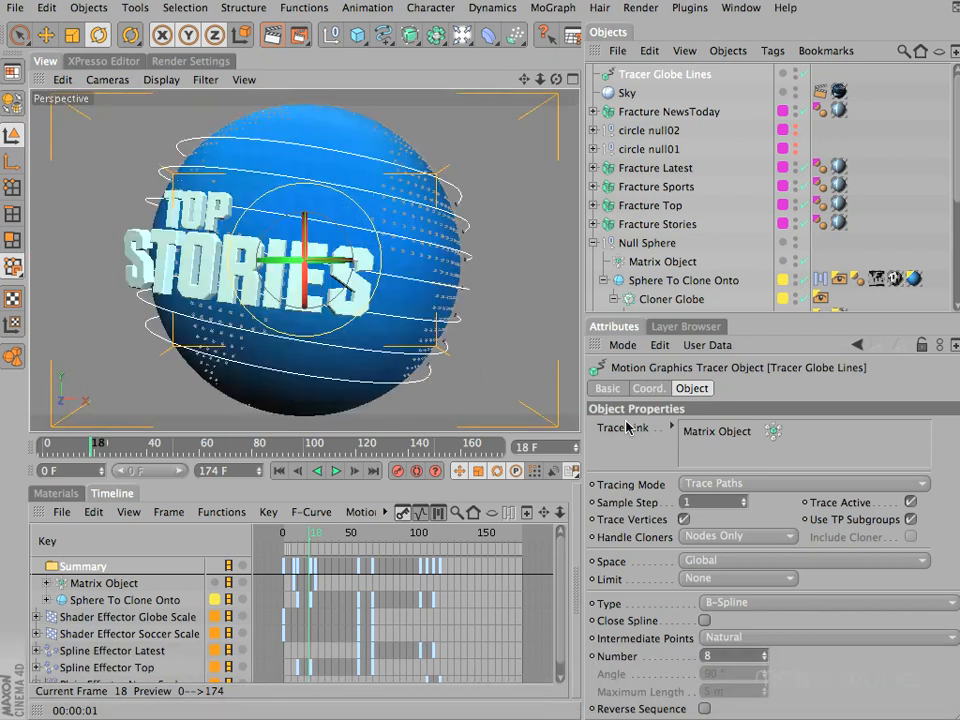
{"action": "key", "text": "super+r"}
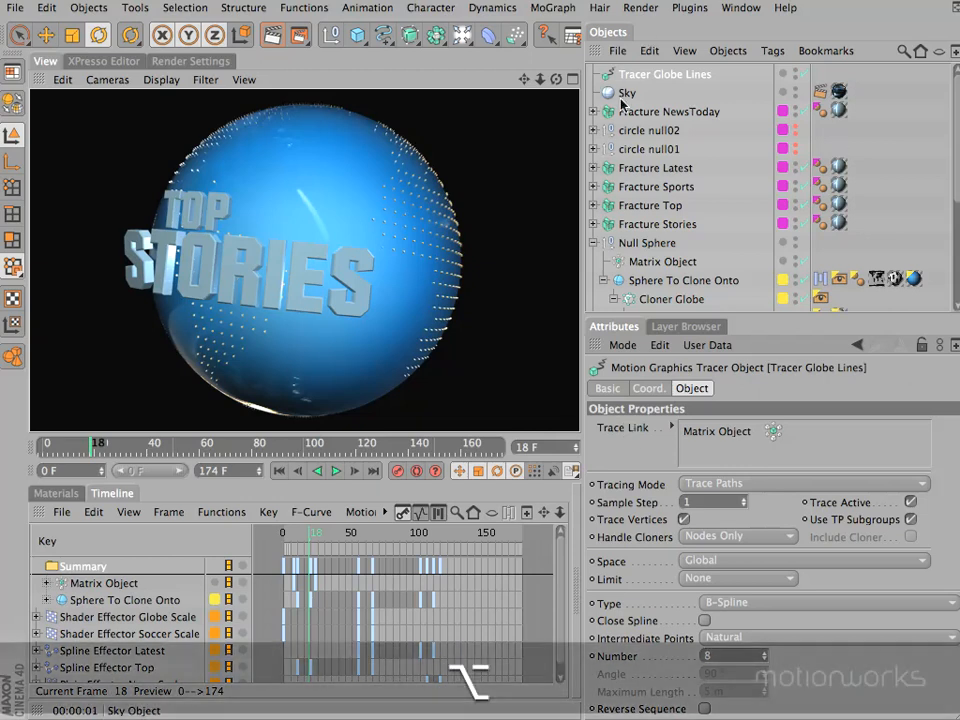
Add a Sweep NURBS as the parent of Tracer Globe Lines and name it Sweep Globe Lines.
{"action": "left_click_drag", "start_coordinate": [409, 35], "coordinate": [455, 127]}
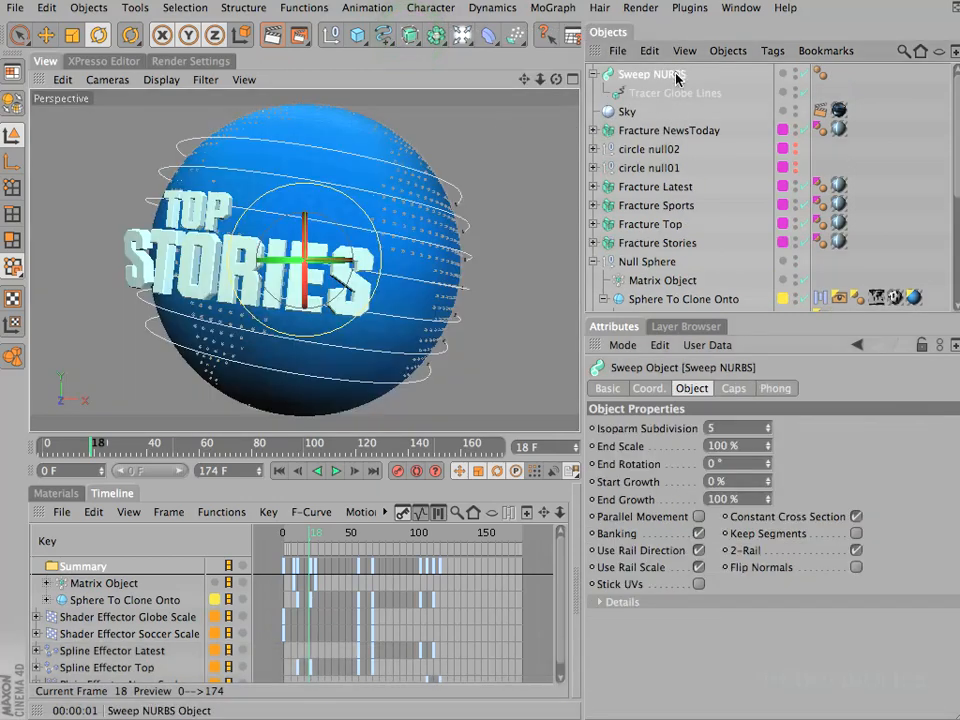
{"action": "double_click", "coordinate": [676, 77]}
{"action": "double_click", "coordinate": [669, 75]}
{"action": "type", "text": "Glober Line"}
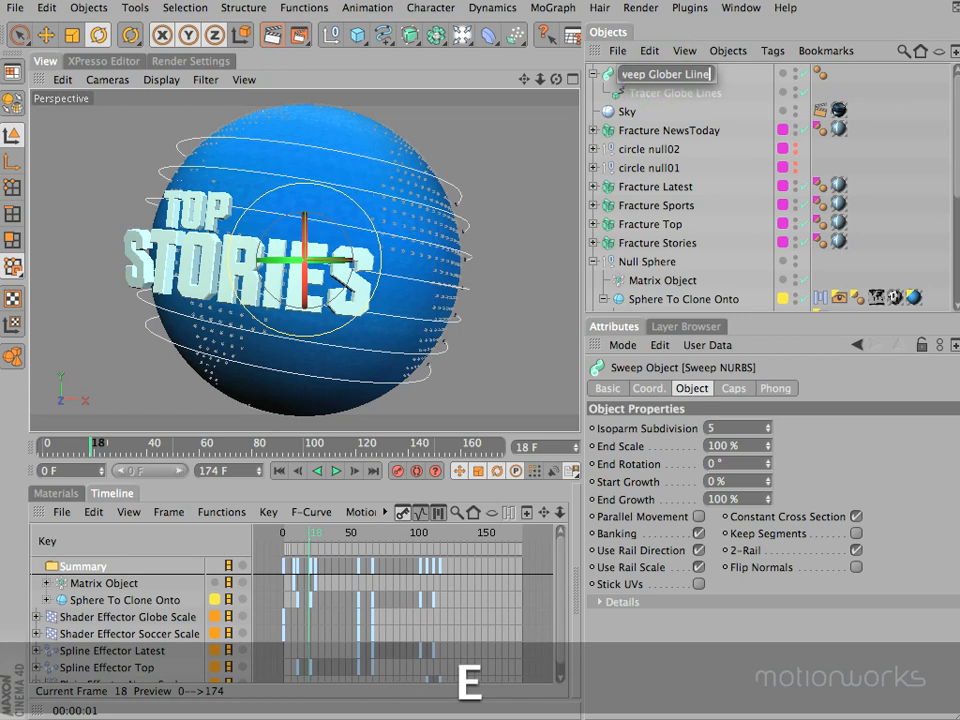
{"action": "type", "text": "s"}
{"action": "key", "text": "Left"}
{"action": "key", "text": "Left"}
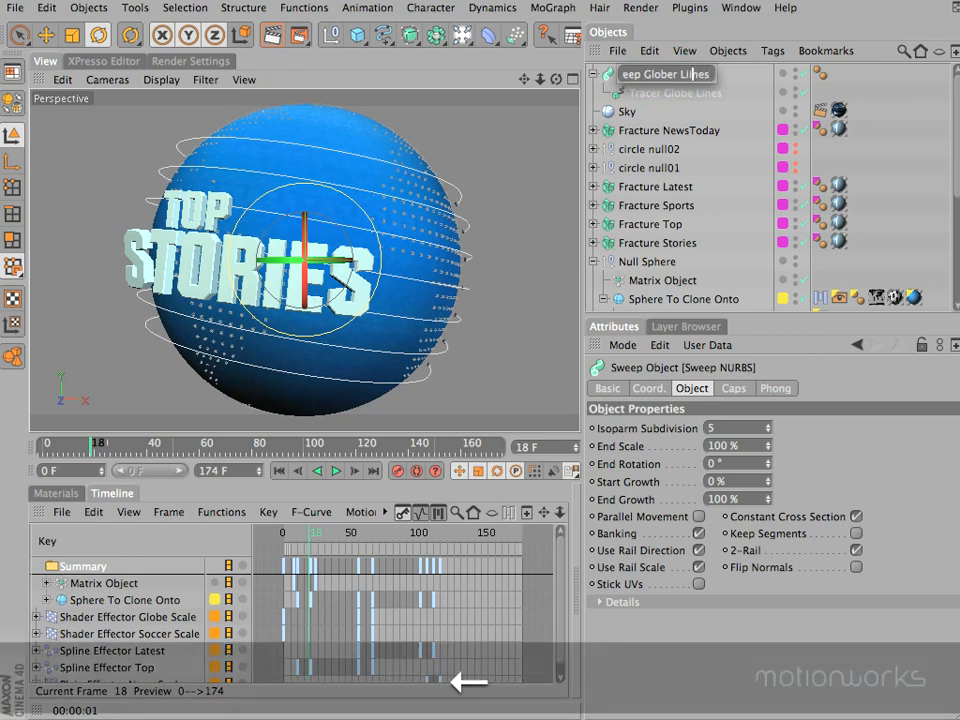
{"action": "key", "text": "BackSpace"}
{"action": "key", "text": "Left"}
{"action": "key", "text": "BackSpace"}
{"action": "key", "text": "Return"}
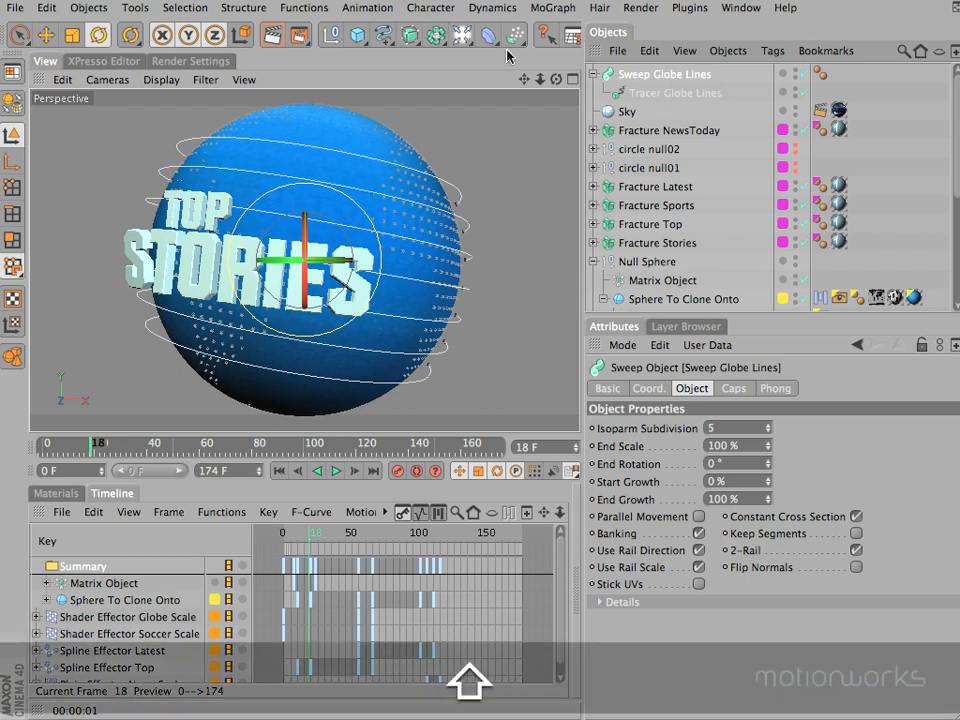
Add a Circle spline with a 2.5 m radius as the profile above the Tracer inside Sweep Globe Lines and test-render the view.
{"action": "left_click", "coordinate": [383, 32]}
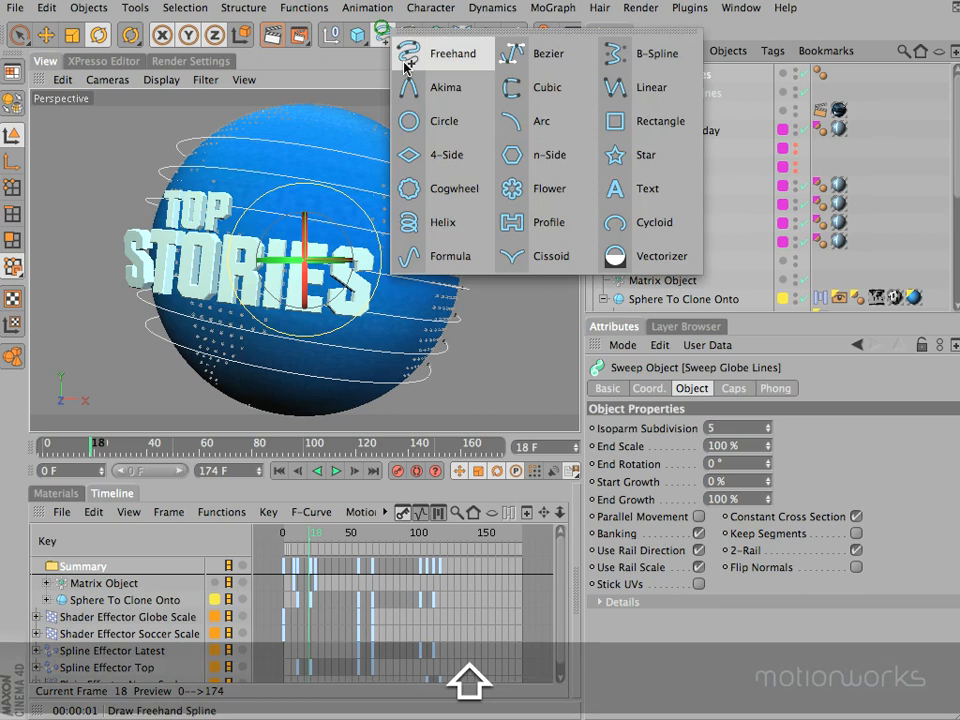
{"action": "left_click", "coordinate": [436, 132]}
{"action": "key", "text": "o"}
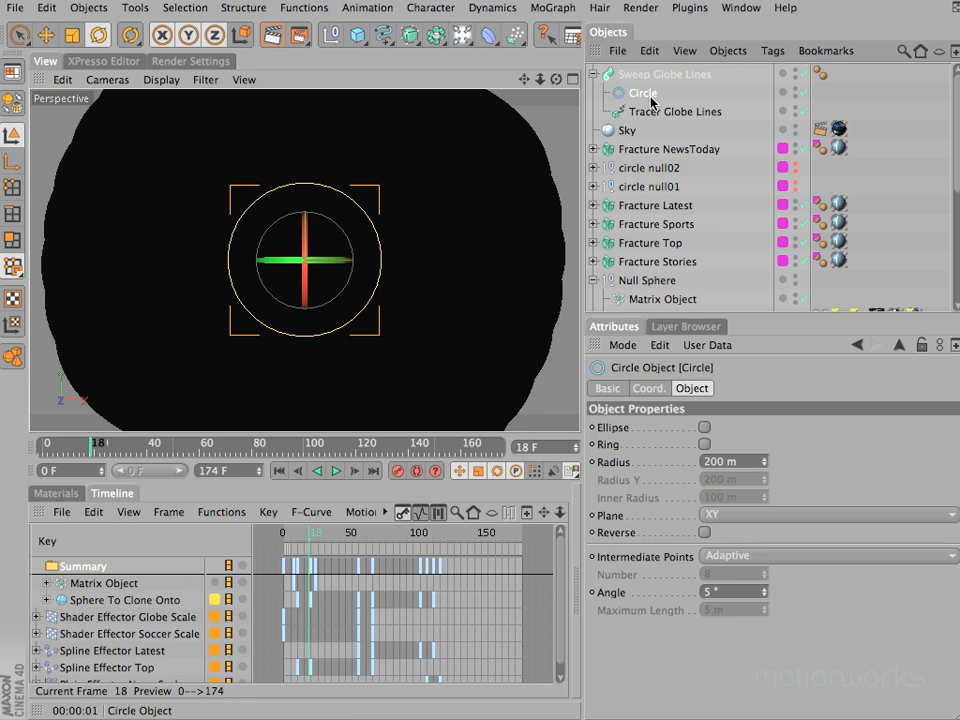
{"action": "left_click", "coordinate": [745, 461]}
{"action": "type", "text": "2.5"}
{"action": "key", "text": "Return"}
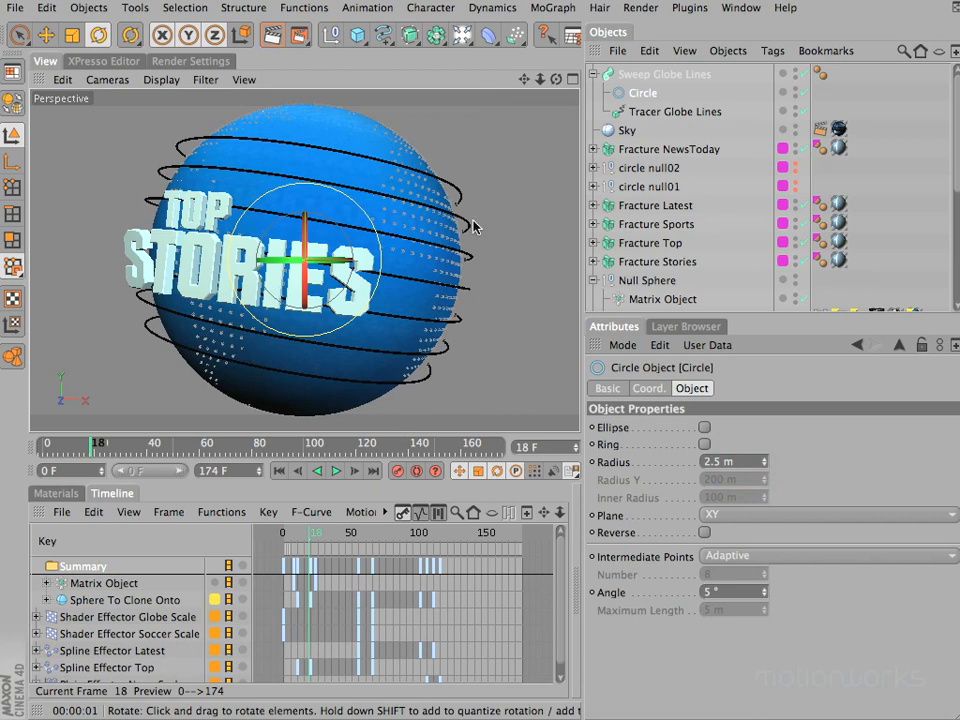
{"action": "key", "text": "super+r"}
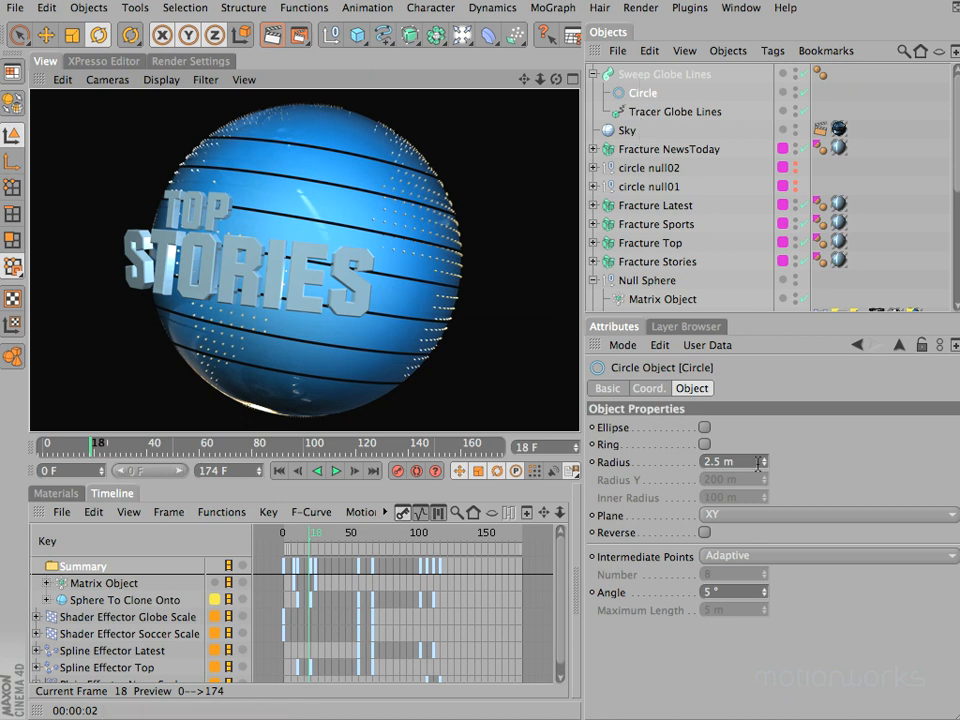
Set the Circle's radius to 50 m and examine the mesh density of Sweep Globe Lines.
{"action": "left_click_drag", "start_coordinate": [743, 462], "coordinate": [572, 460]}
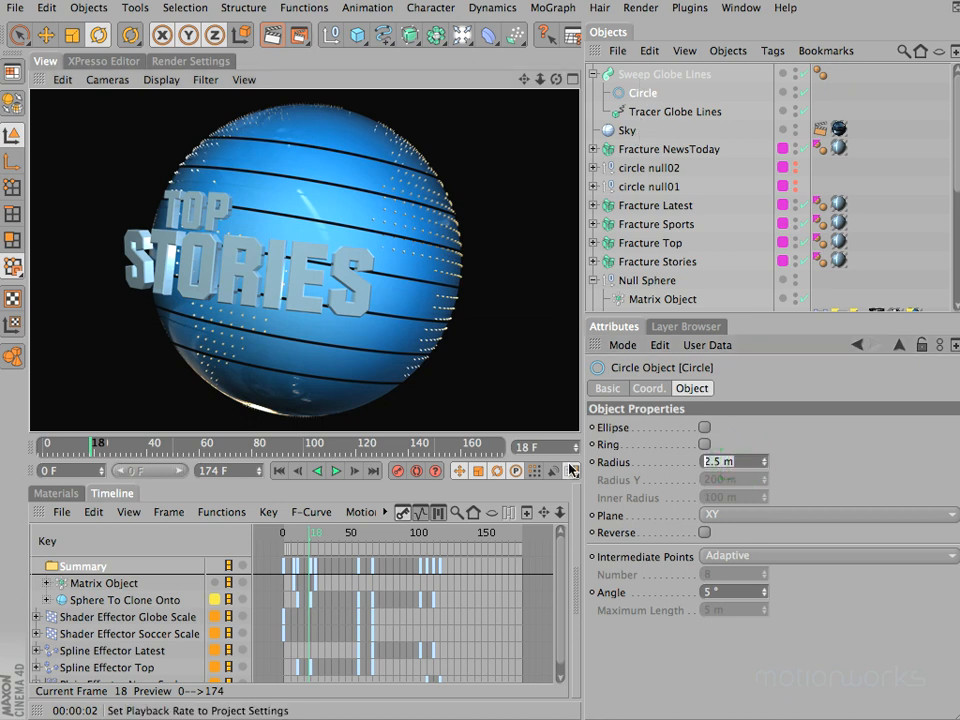
{"action": "type", "text": "50"}
{"action": "key", "text": "Return"}
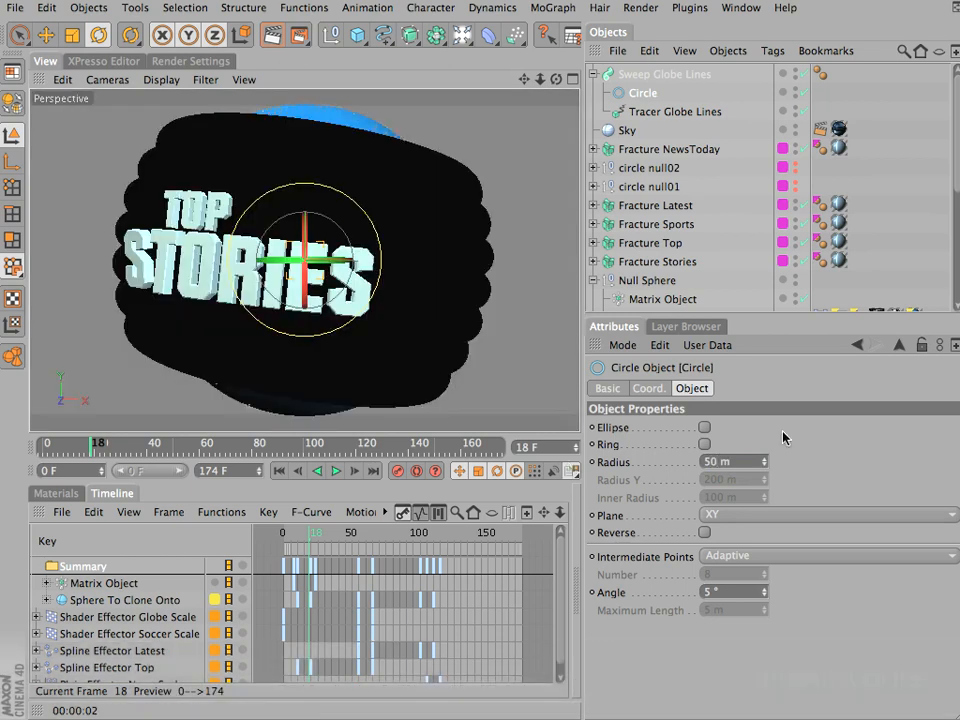
{"action": "left_click", "coordinate": [637, 76]}
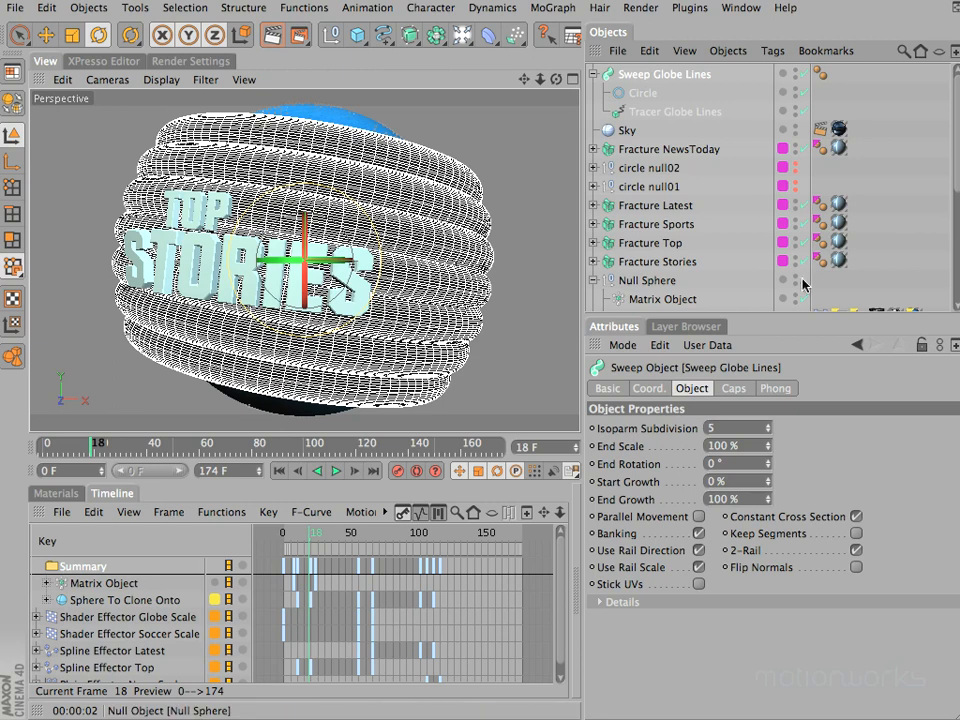
{"action": "left_click", "coordinate": [643, 92]}
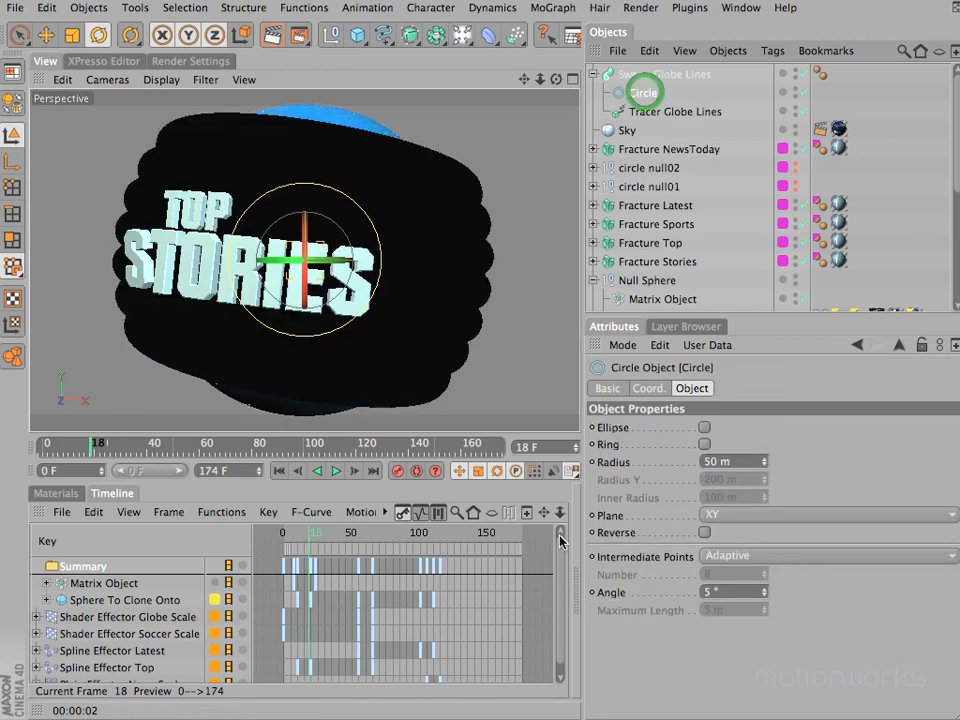
Set the Circle's intermediate points to Natural with a number of 2, then check the mesh density of Sweep Globe Lines.
{"action": "left_click", "coordinate": [797, 556]}
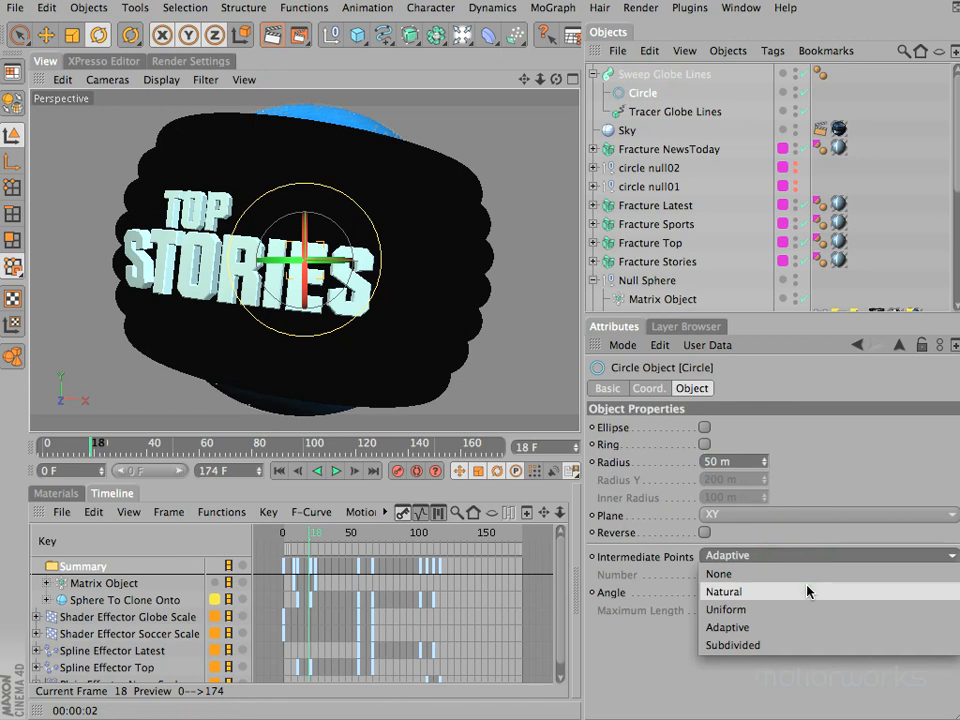
{"action": "left_click", "coordinate": [730, 627]}
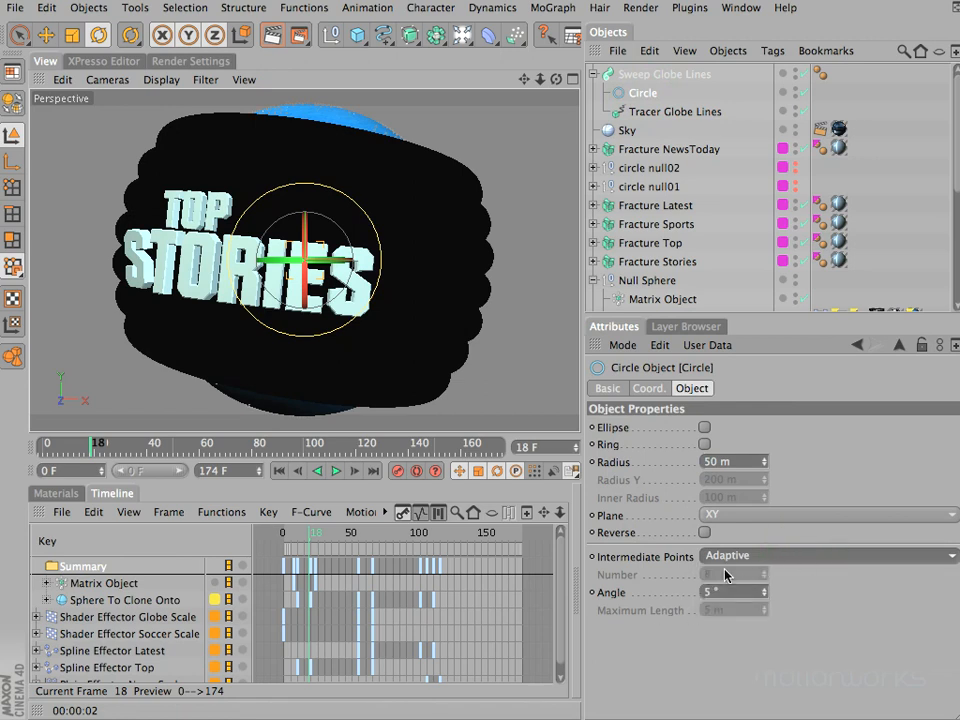
{"action": "left_click", "coordinate": [782, 556]}
{"action": "left_click", "coordinate": [789, 590]}
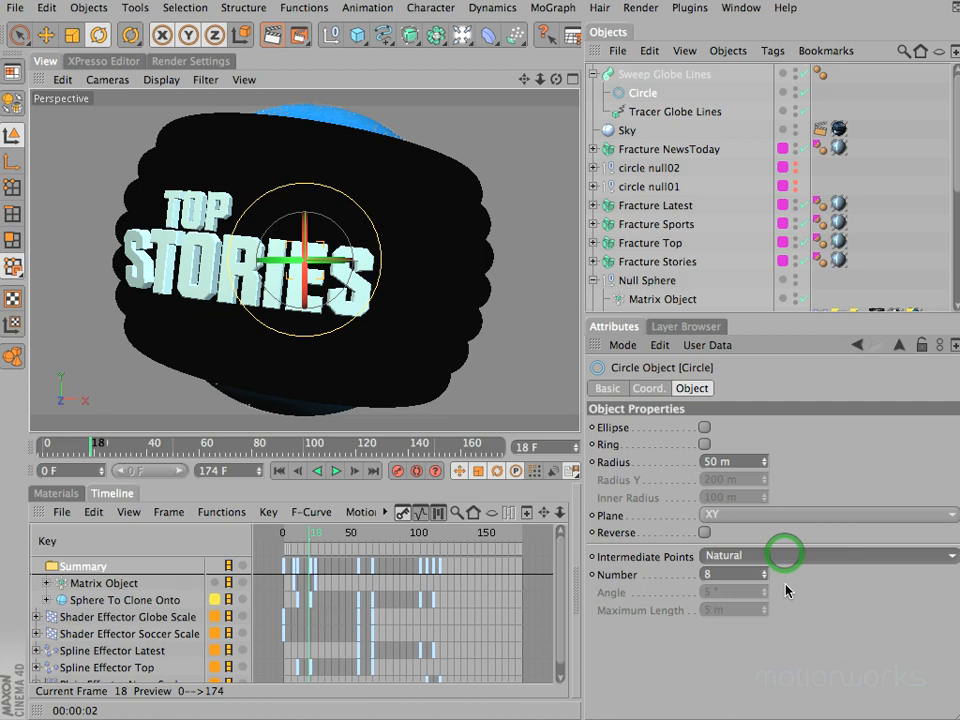
{"action": "double_click", "coordinate": [733, 574]}
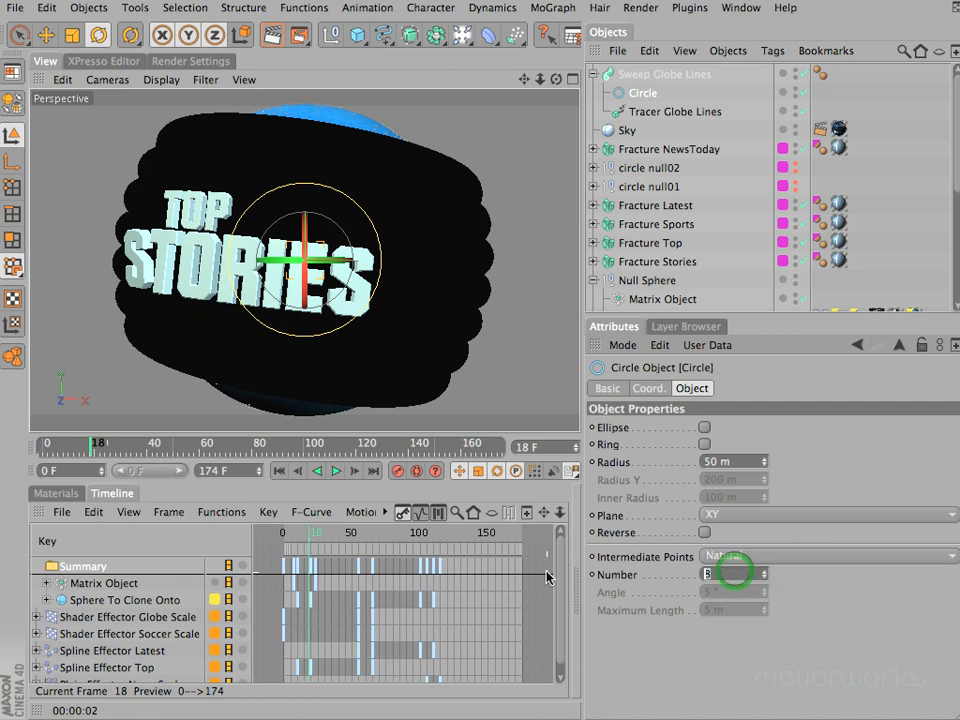
{"action": "type", "text": "2"}
{"action": "key", "text": "Return"}
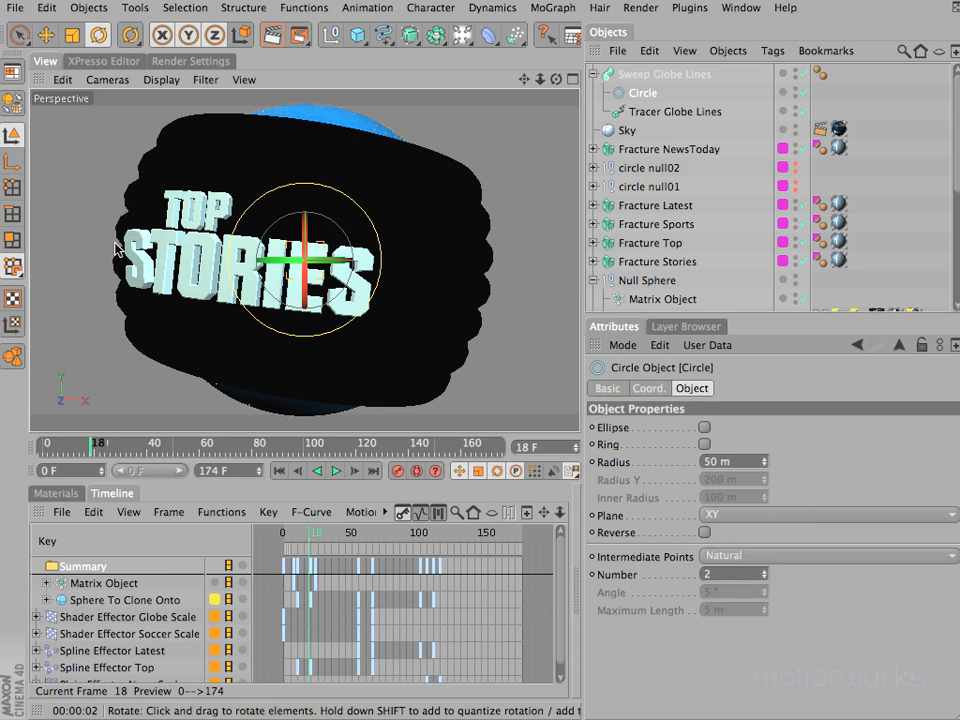
{"action": "left_click", "coordinate": [648, 75]}
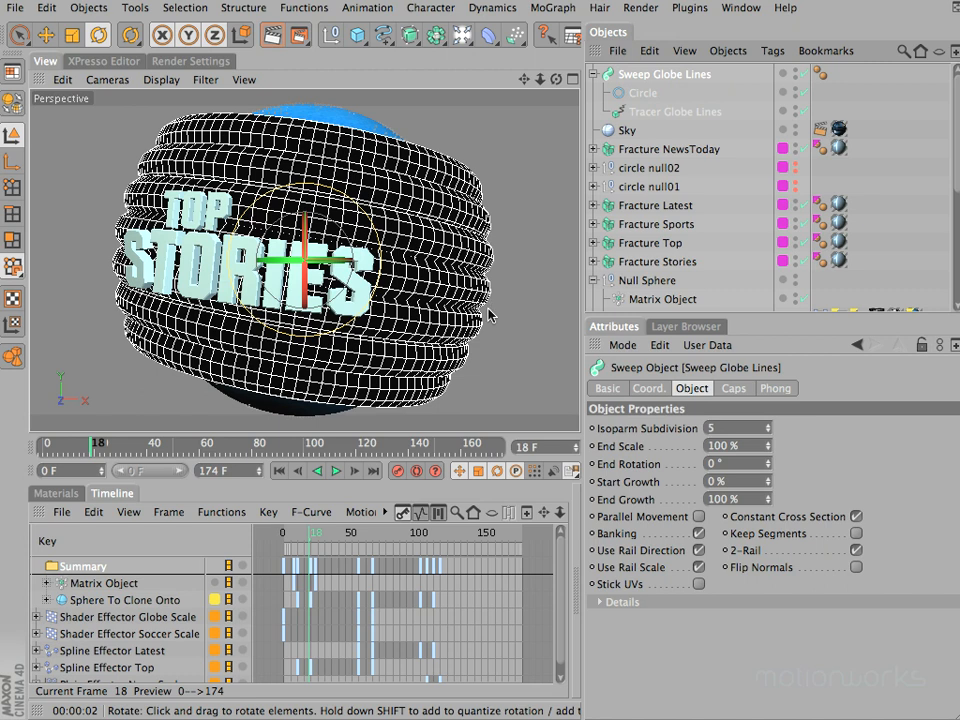
Set the Circle's radius back to 2.5 m and test-render the view.
{"action": "left_click", "coordinate": [652, 92]}
{"action": "double_click", "coordinate": [732, 462]}
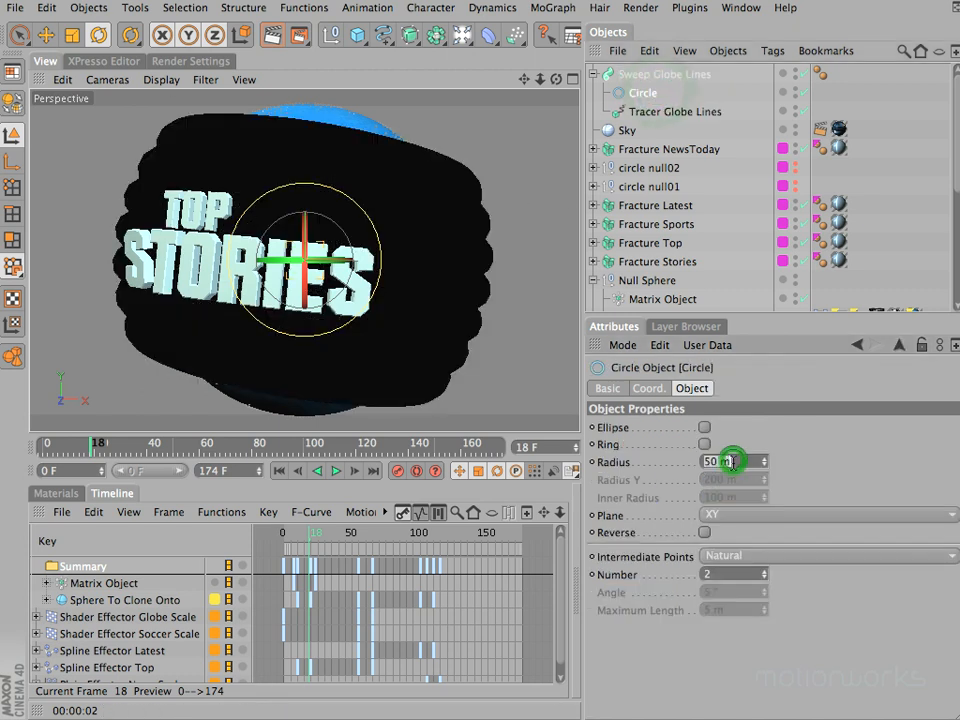
{"action": "type", "text": "2.5"}
{"action": "key", "text": "Return"}
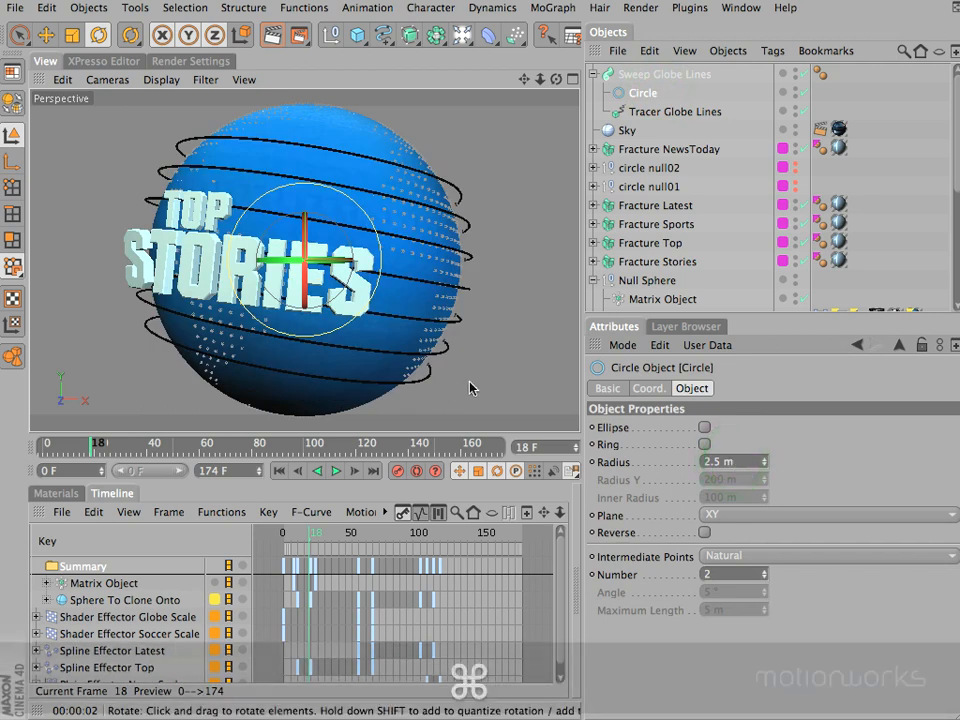
{"action": "key", "text": "super+r"}
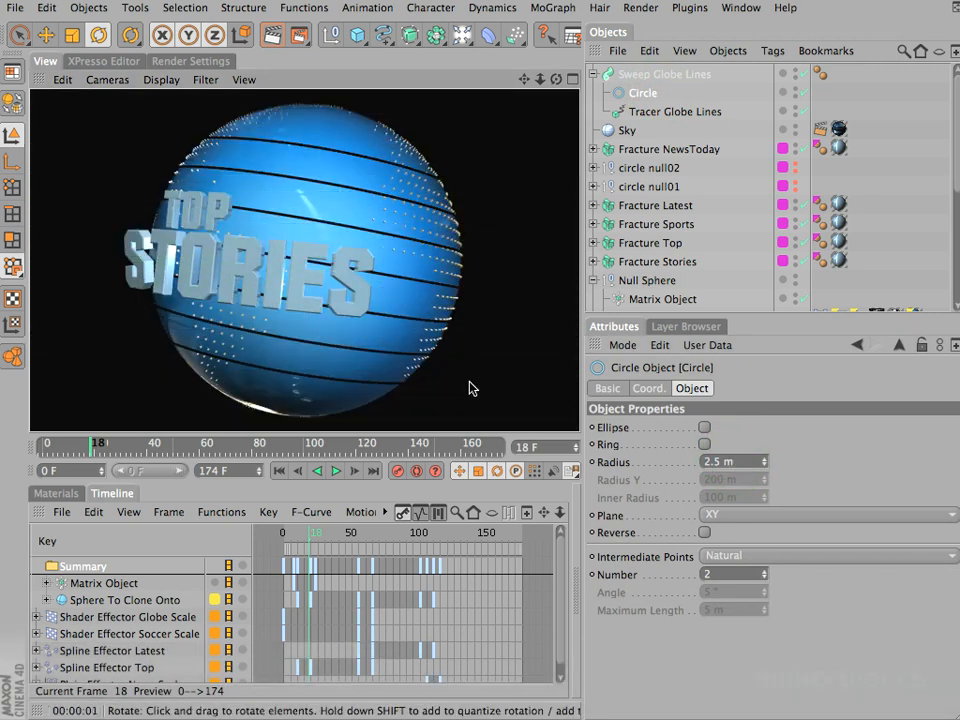
Scrub back and play the animation from the first frame to examine how the swept globe lines behave over time.
{"action": "left_click", "coordinate": [648, 77]}
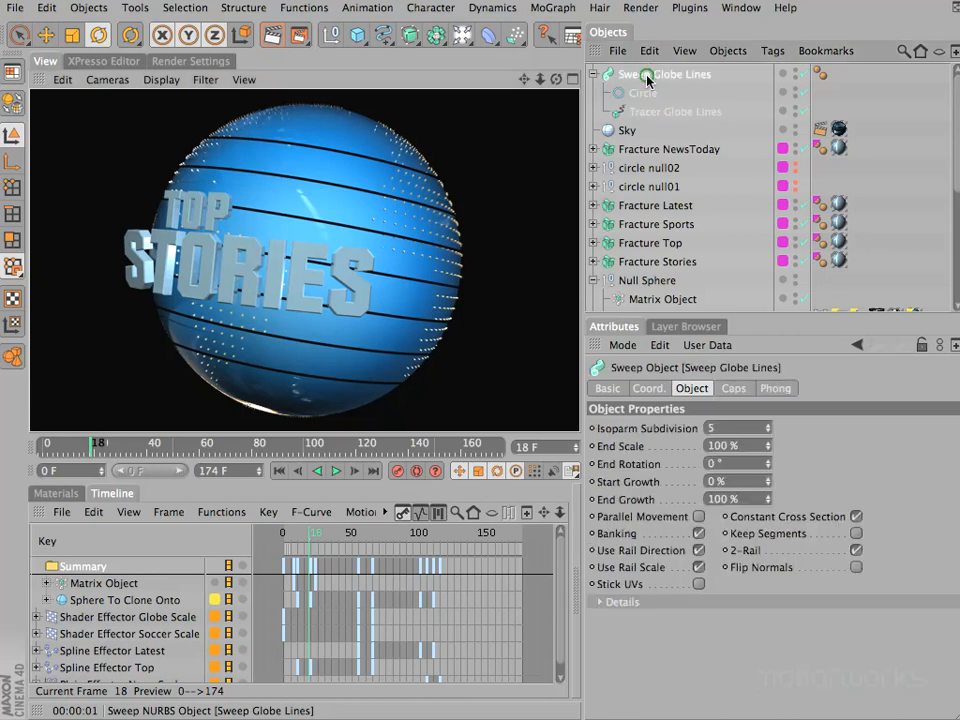
{"action": "mouse_move", "coordinate": [310, 537]}
{"action": "left_mouse_down"}
{"action": "mouse_move", "coordinate": [345, 536]}
{"action": "mouse_move", "coordinate": [273, 539]}
{"action": "mouse_move", "coordinate": [307, 539]}
{"action": "mouse_move", "coordinate": [292, 539]}
{"action": "left_mouse_up"}
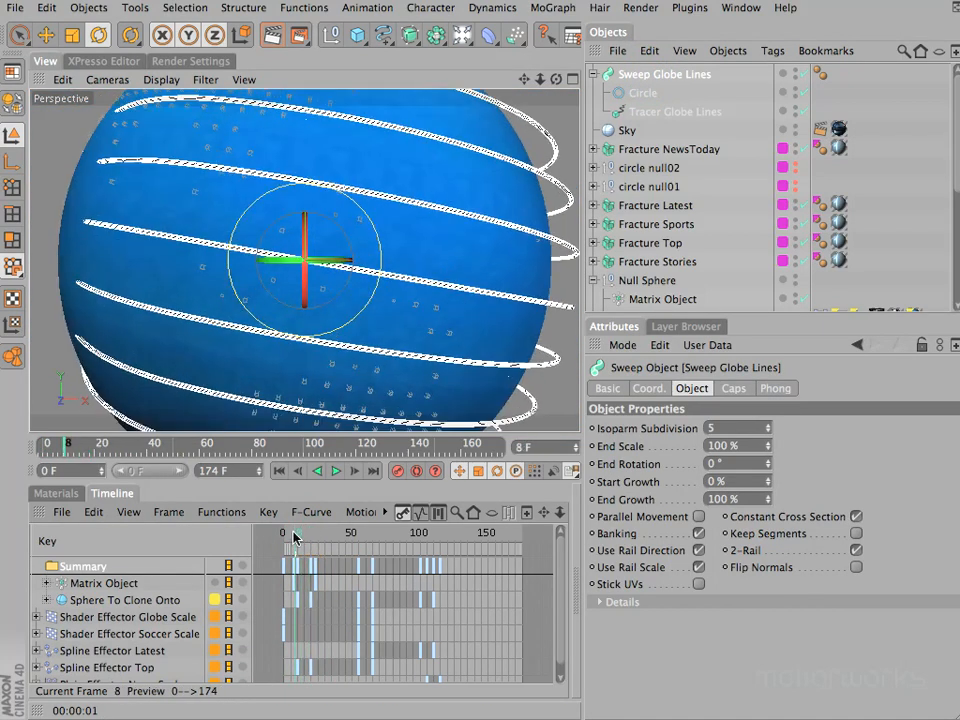
{"action": "left_click", "coordinate": [279, 470]}
{"action": "left_click", "coordinate": [338, 472]}
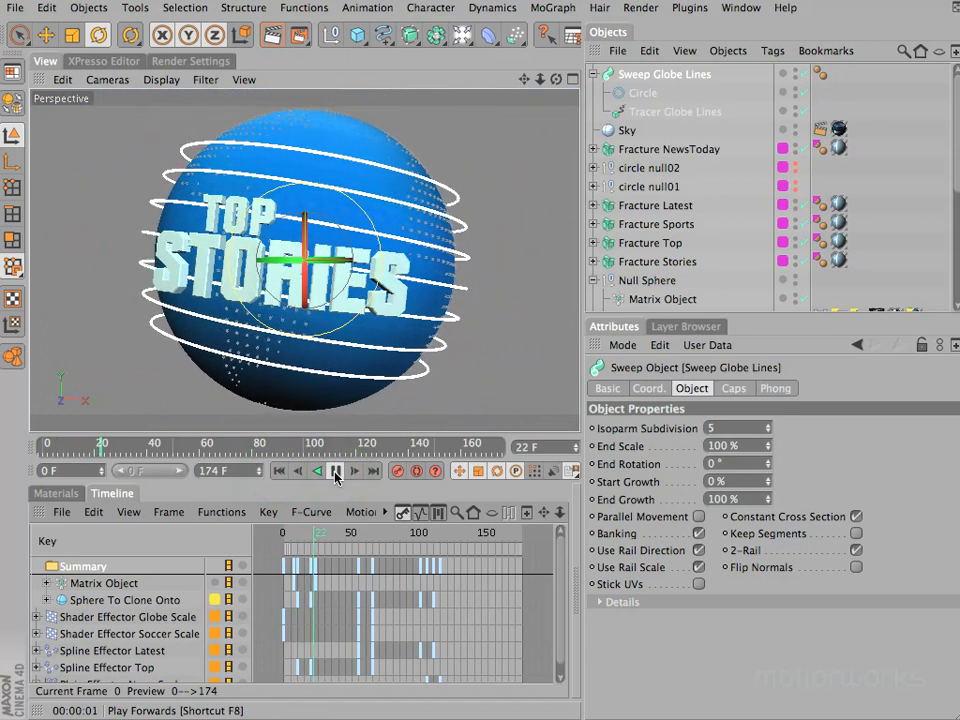
{"action": "left_click", "coordinate": [336, 474]}
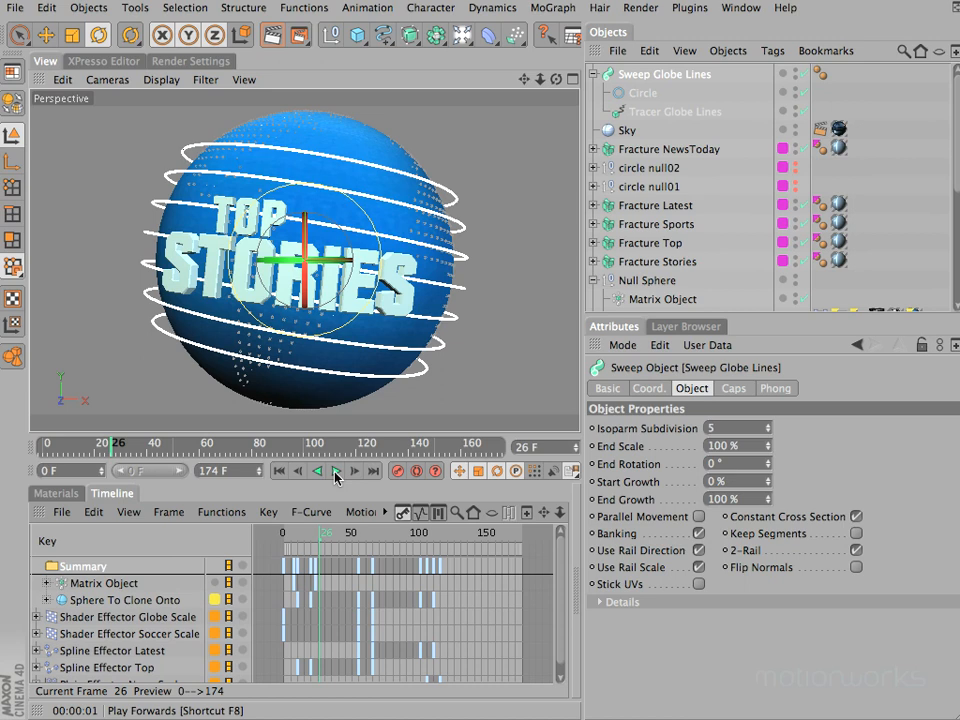
Limit the traced paths of Tracer Globe Lines to From End with an amount of 10.
{"action": "left_click", "coordinate": [676, 112]}
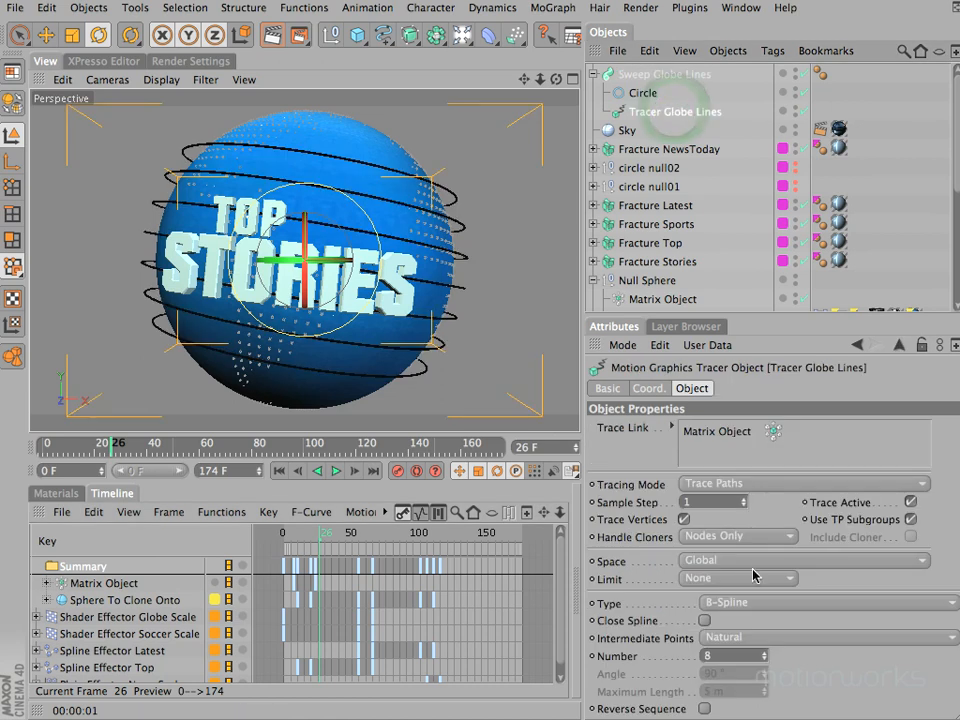
{"action": "left_click_drag", "start_coordinate": [746, 316], "coordinate": [746, 222]}
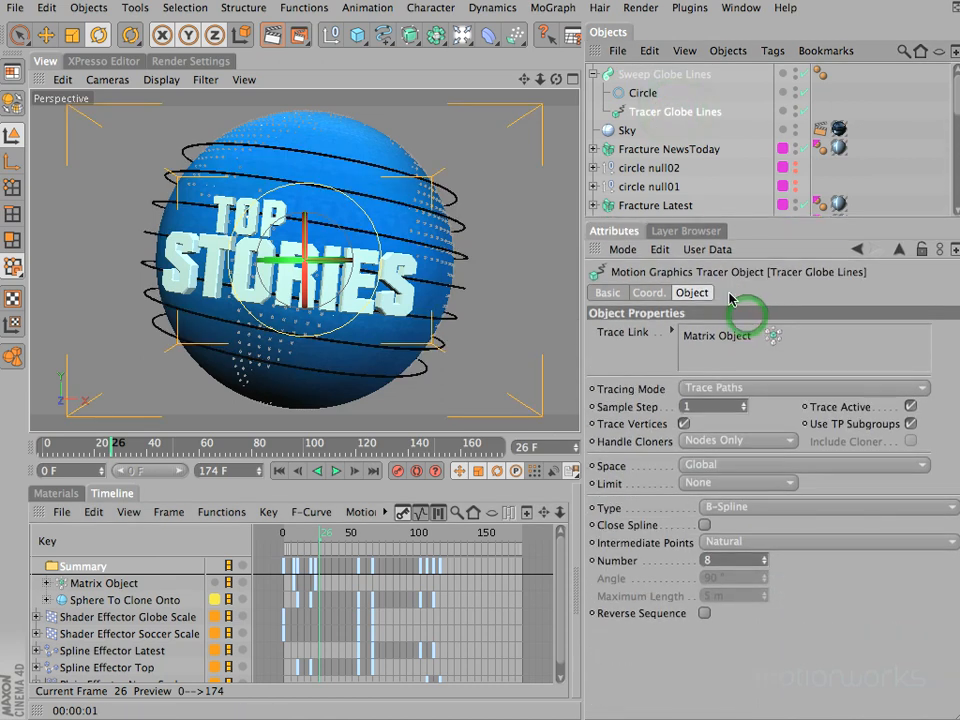
{"action": "left_click", "coordinate": [738, 483]}
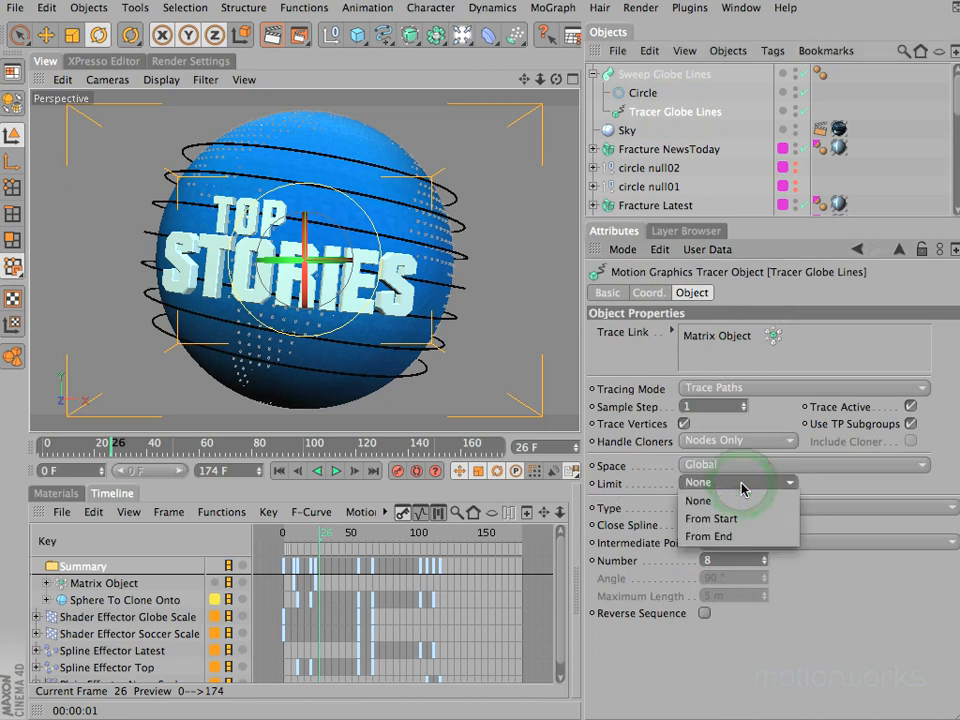
{"action": "left_click", "coordinate": [741, 485]}
{"action": "left_click", "coordinate": [738, 485]}
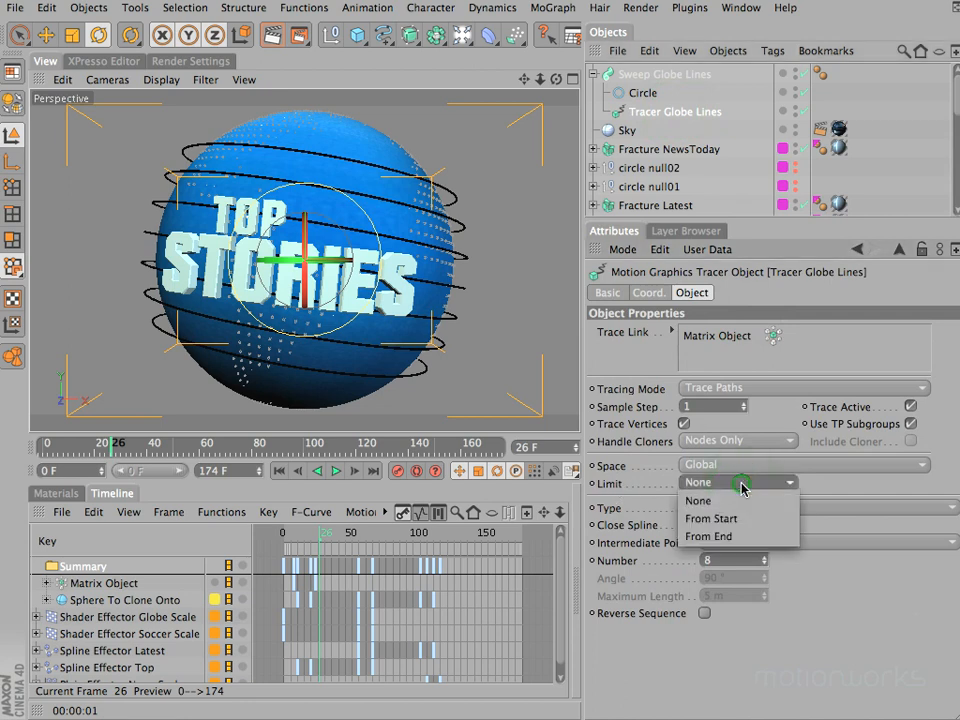
{"action": "left_click", "coordinate": [739, 538]}
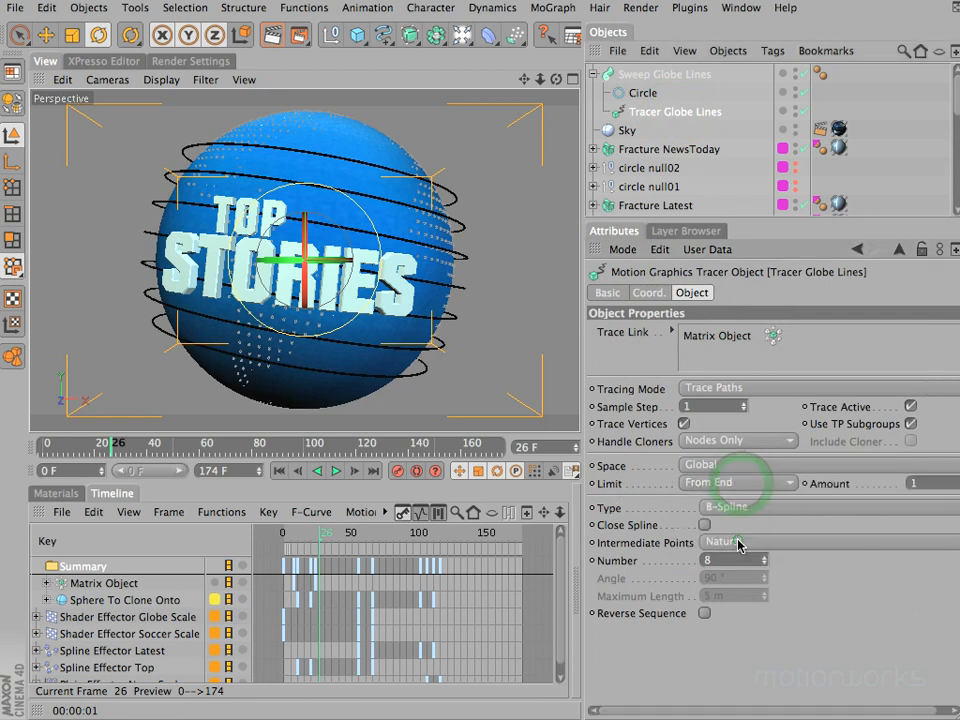
{"action": "left_click", "coordinate": [921, 483]}
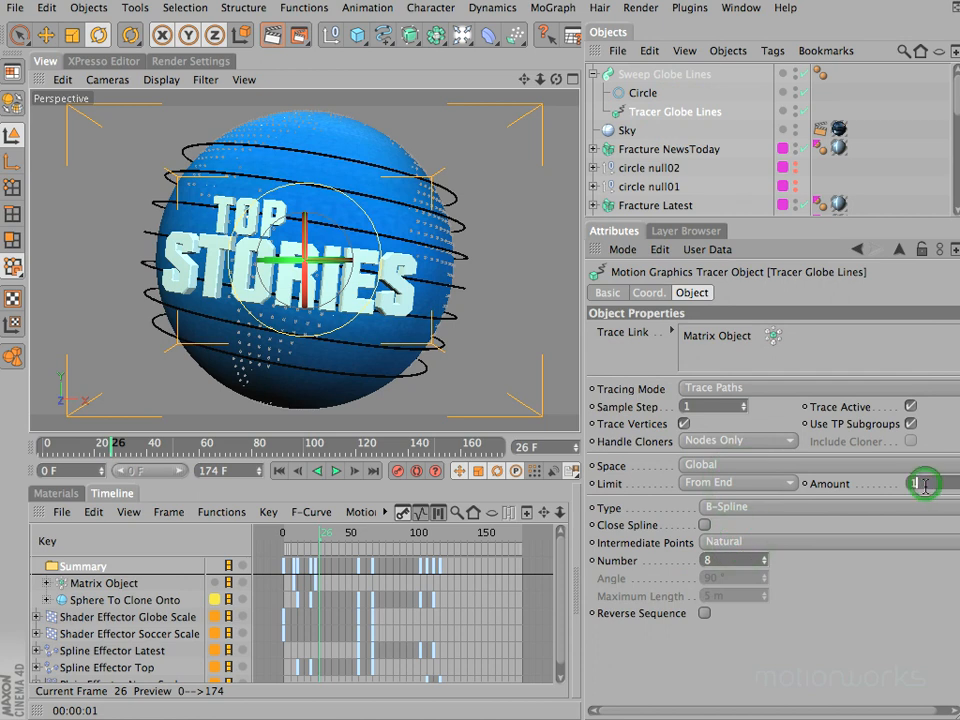
{"action": "type", "text": "0"}
{"action": "key", "text": "Return"}
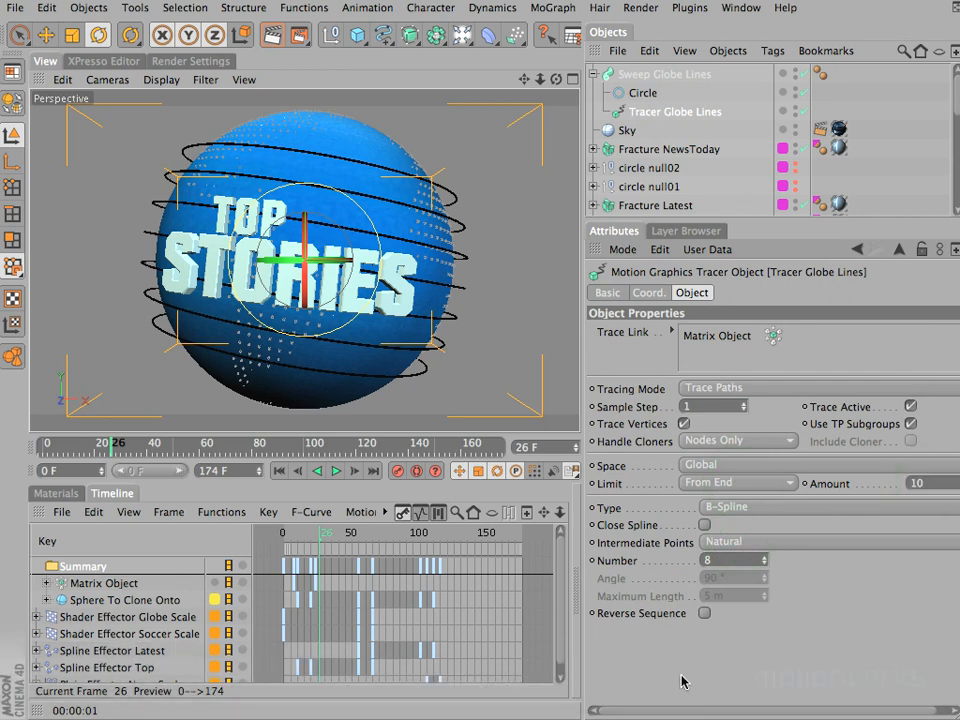
Play the animation forwards and backwards to examine how the limited globe lines trail off, stopping at frame 19.
{"action": "left_click", "coordinate": [278, 471]}
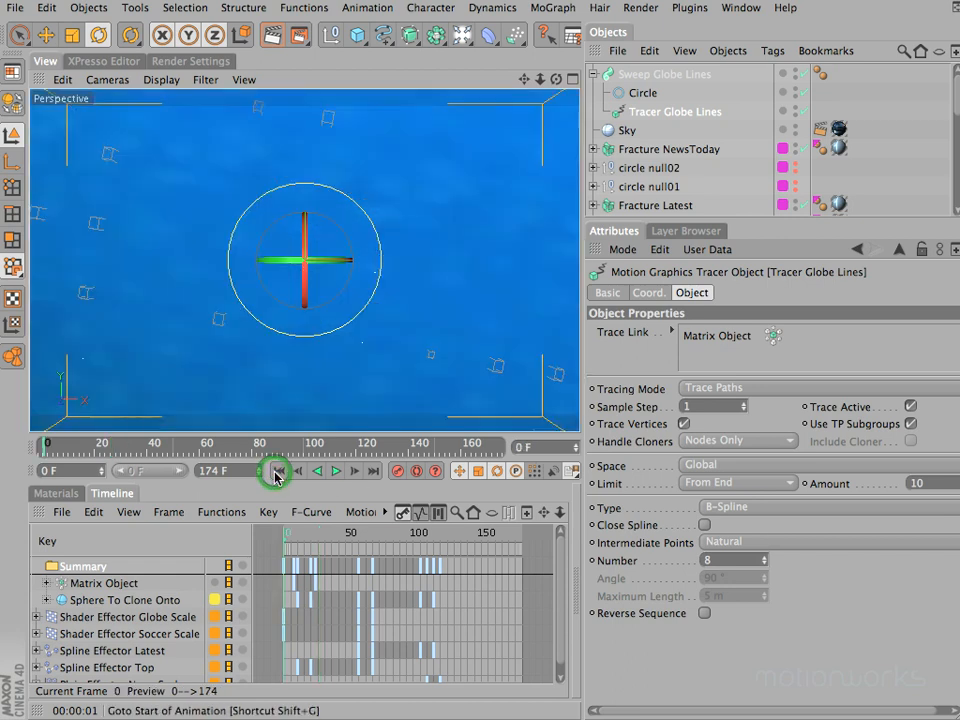
{"action": "left_click", "coordinate": [336, 471]}
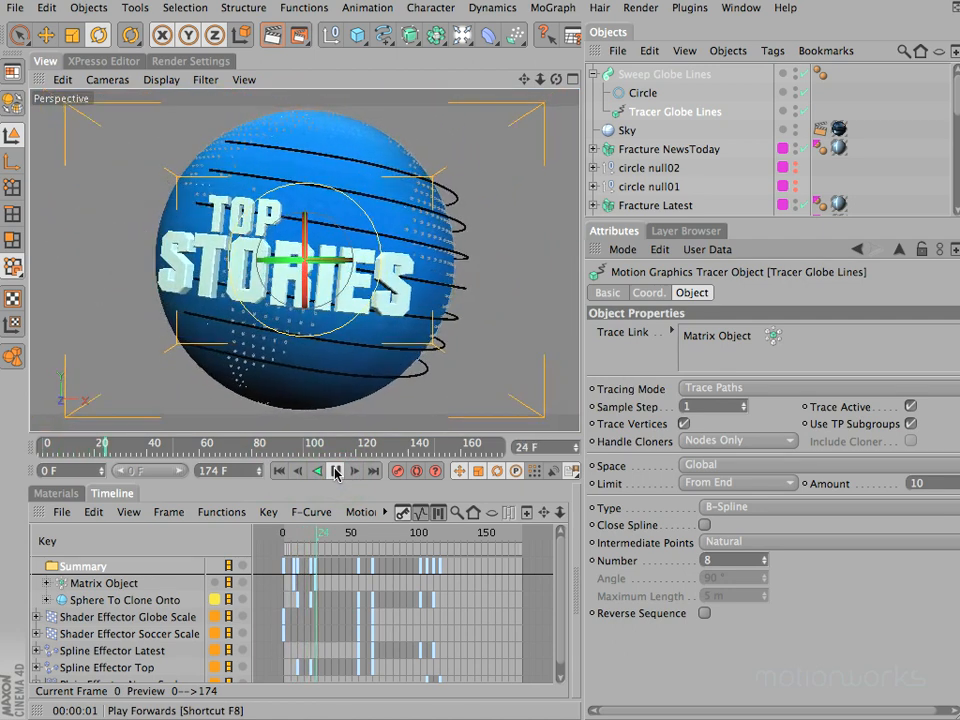
{"action": "left_click", "coordinate": [334, 471]}
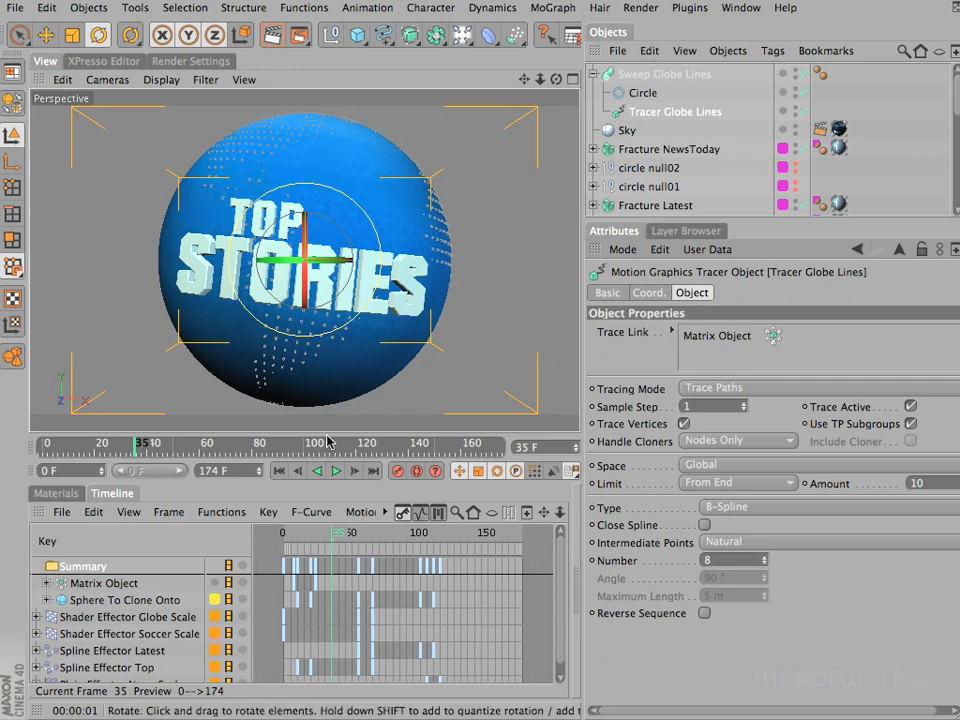
{"action": "left_click", "coordinate": [281, 470]}
{"action": "left_click", "coordinate": [336, 471]}
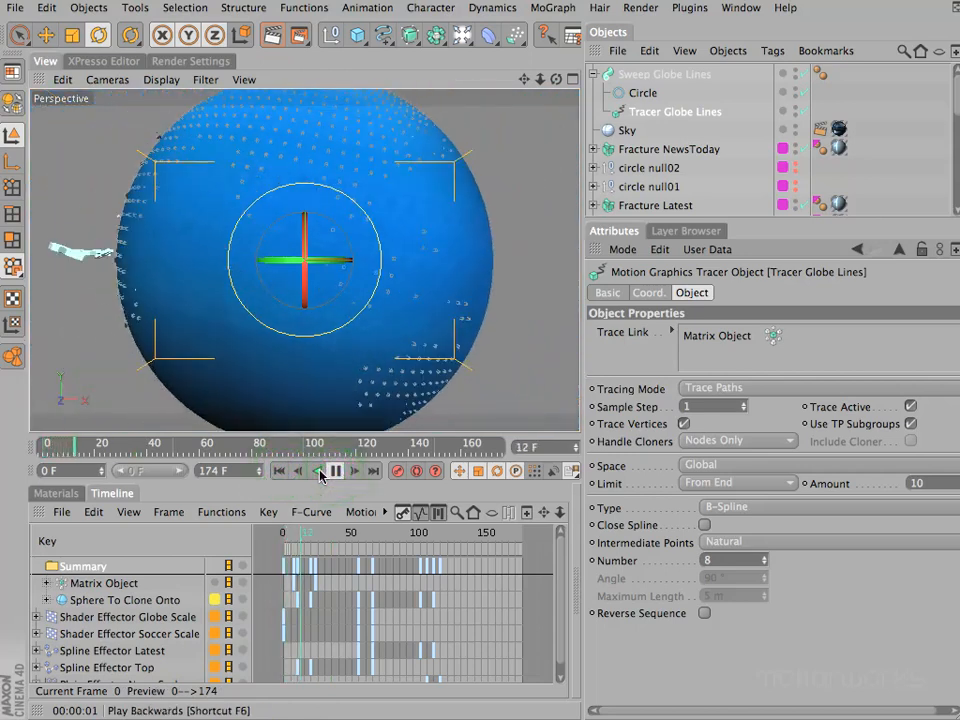
{"action": "left_click", "coordinate": [319, 471]}
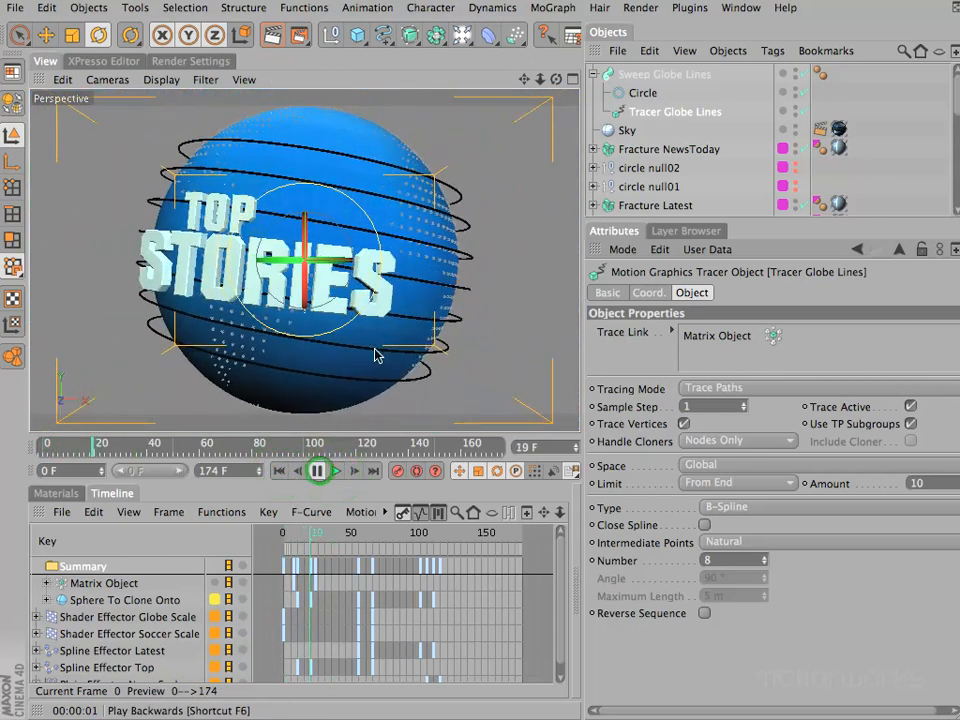
{"action": "left_click", "coordinate": [336, 471]}
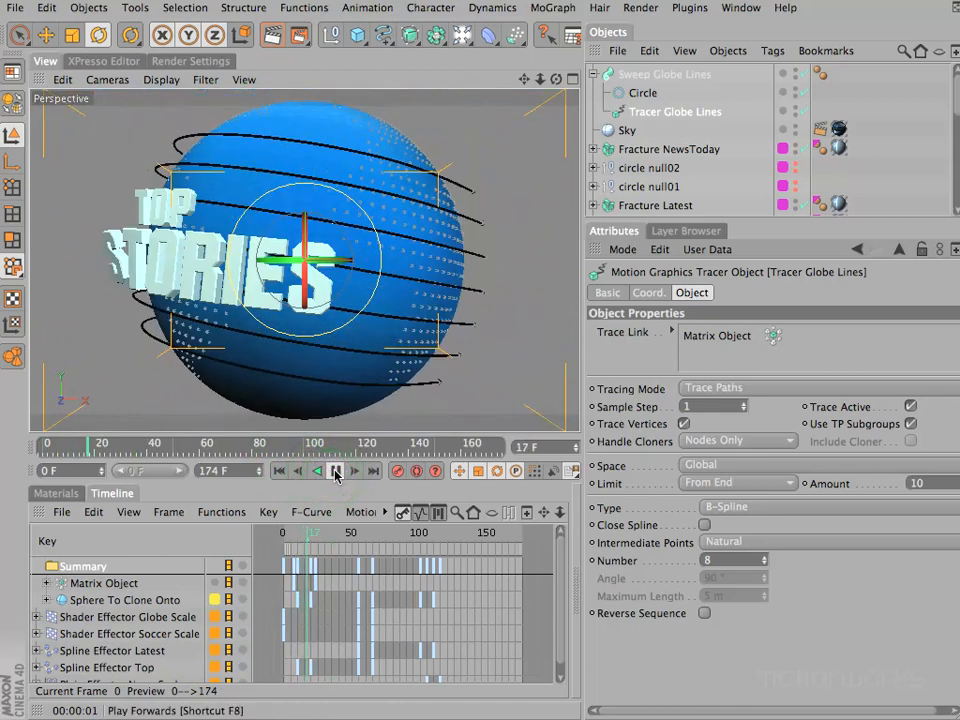
{"action": "left_click", "coordinate": [336, 471]}
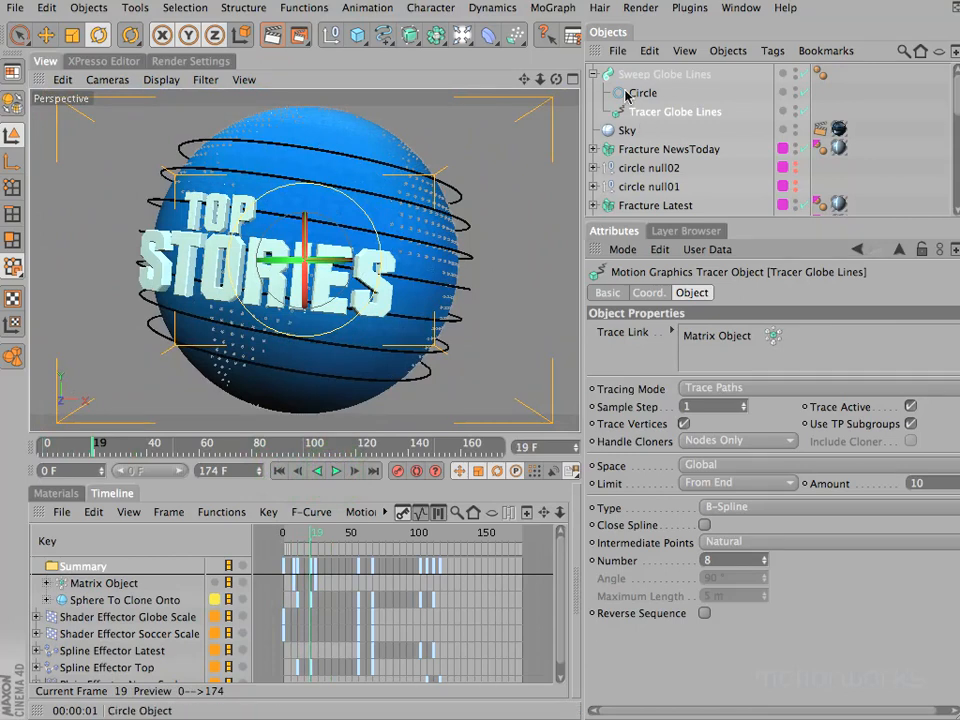
Set the End Scale of Sweep Globe Lines to 0% and play the animation from the start to check the taper.
{"action": "left_click", "coordinate": [652, 76]}
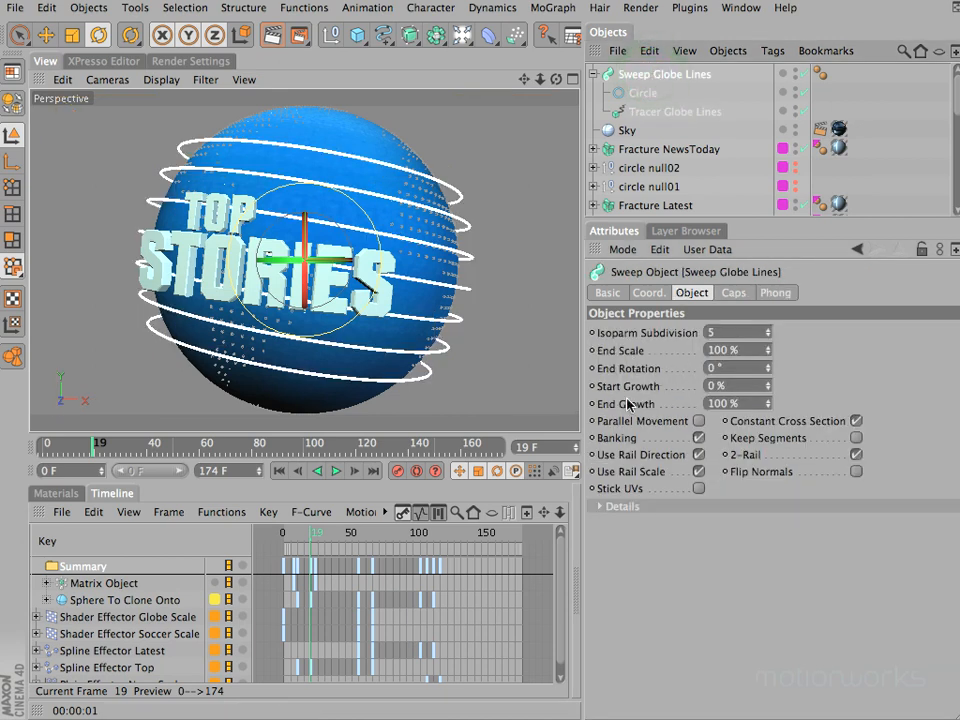
{"action": "double_click", "coordinate": [740, 350]}
{"action": "type", "text": "0"}
{"action": "key", "text": "Return"}
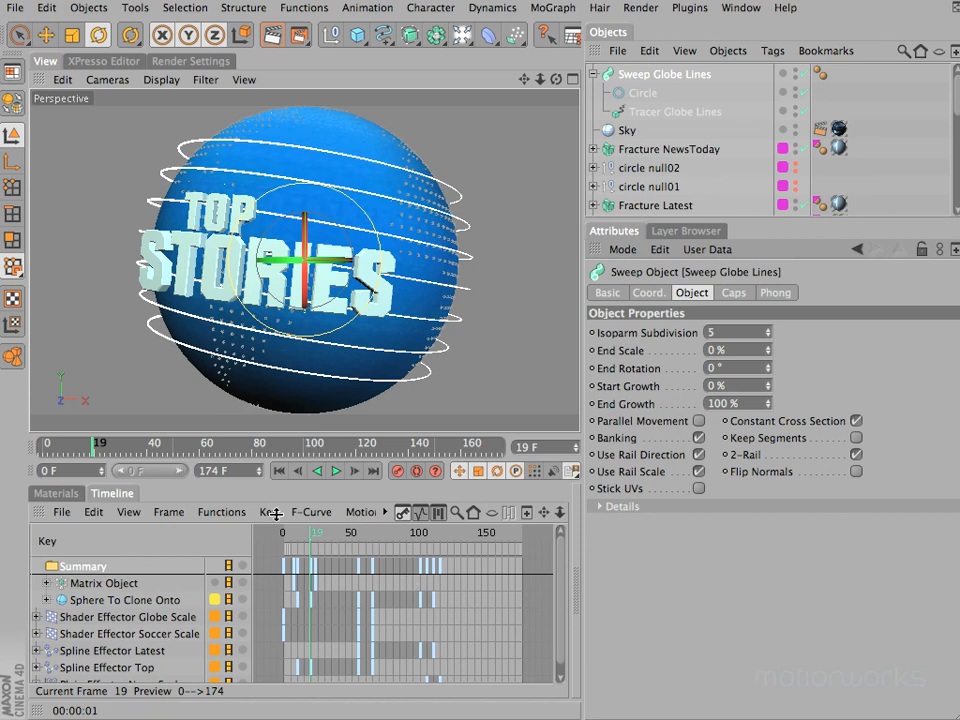
{"action": "left_click", "coordinate": [279, 471]}
{"action": "left_click", "coordinate": [334, 471]}
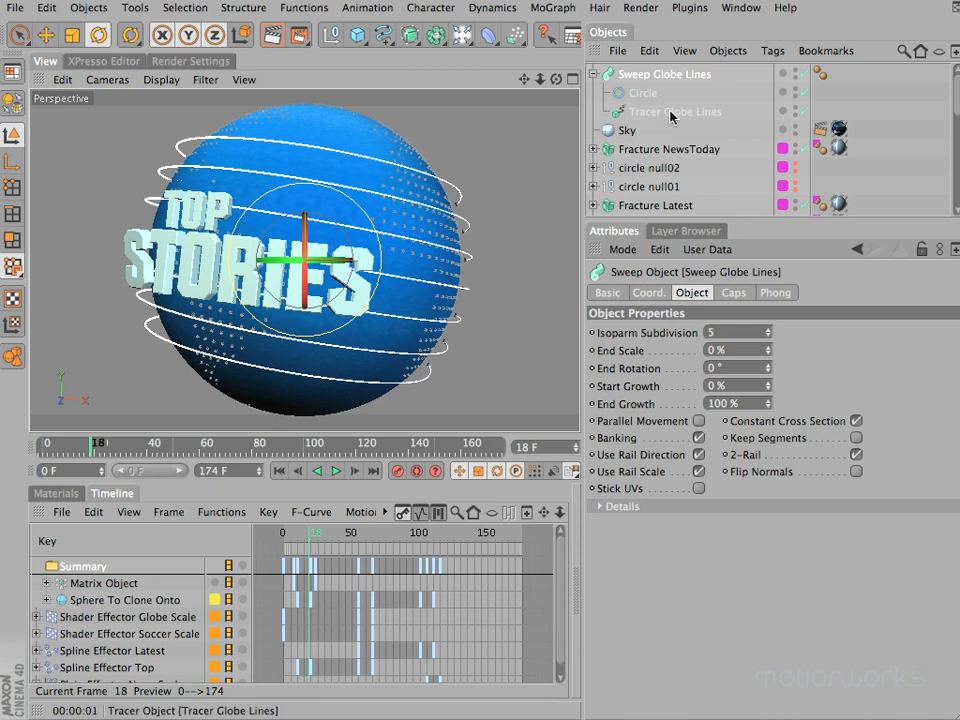
Enable Reverse Sequence on Tracer Globe Lines to flip the taper direction and play the animation to check it.
{"action": "left_click", "coordinate": [643, 92]}
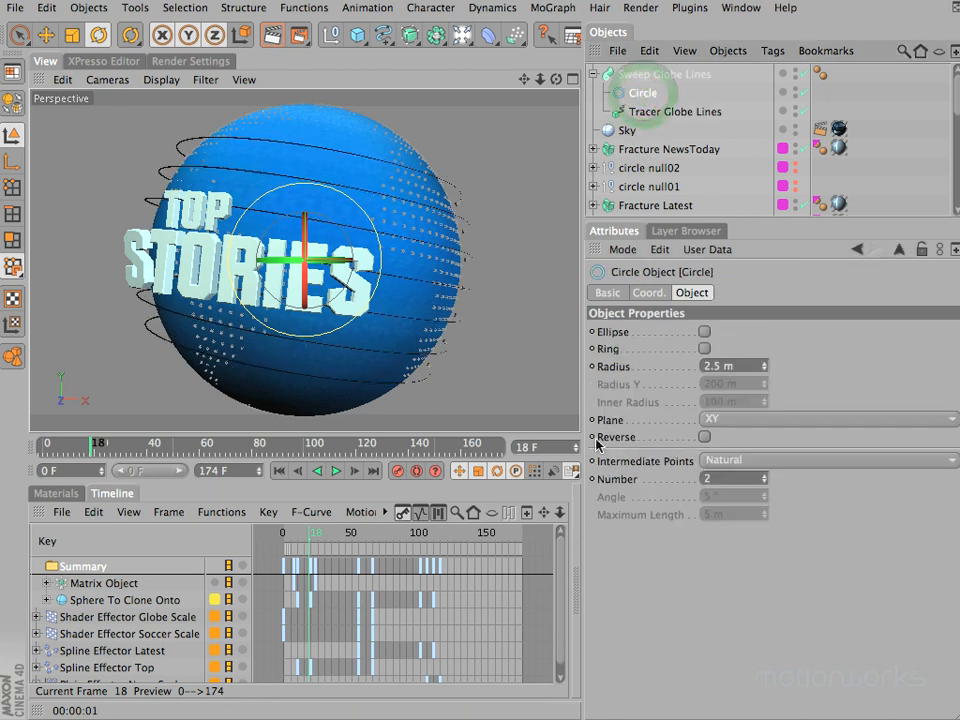
{"action": "left_click", "coordinate": [644, 111]}
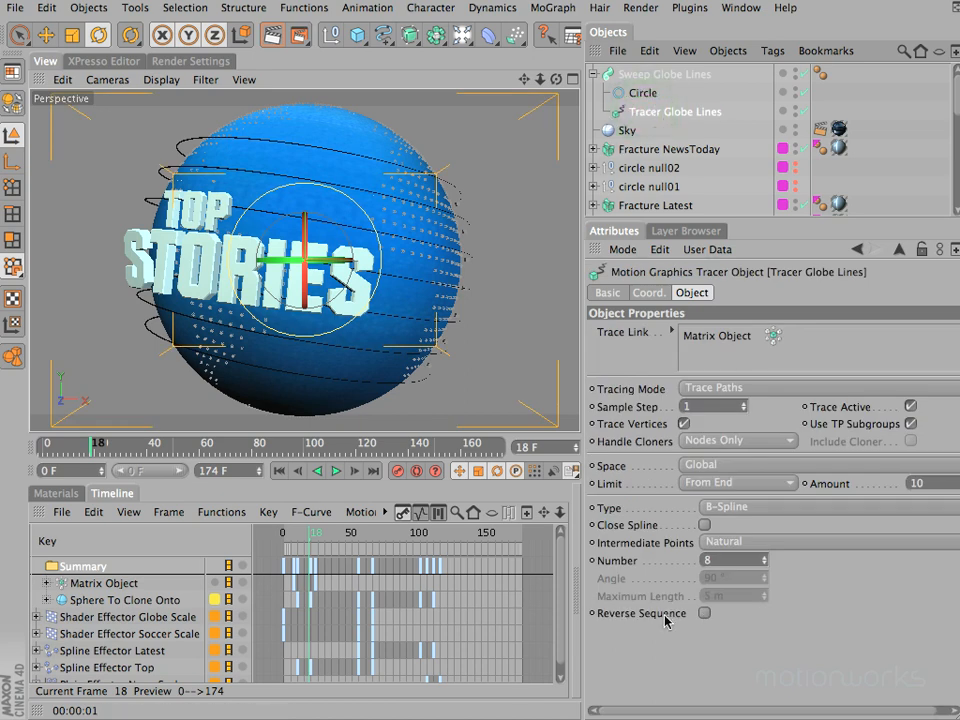
{"action": "left_click", "coordinate": [705, 613]}
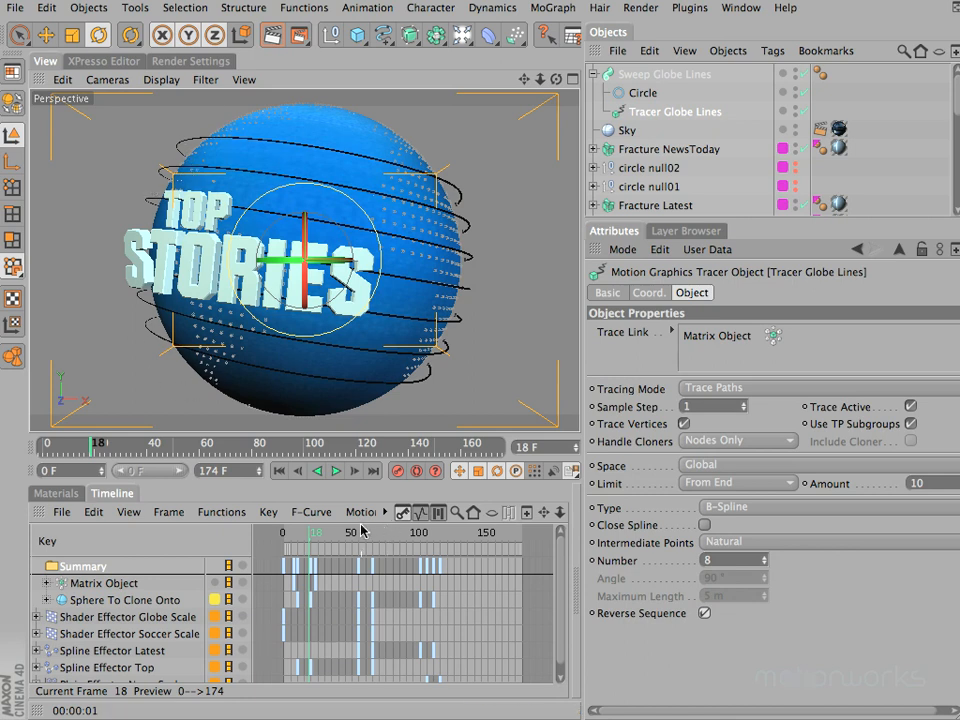
{"action": "left_click", "coordinate": [336, 471]}
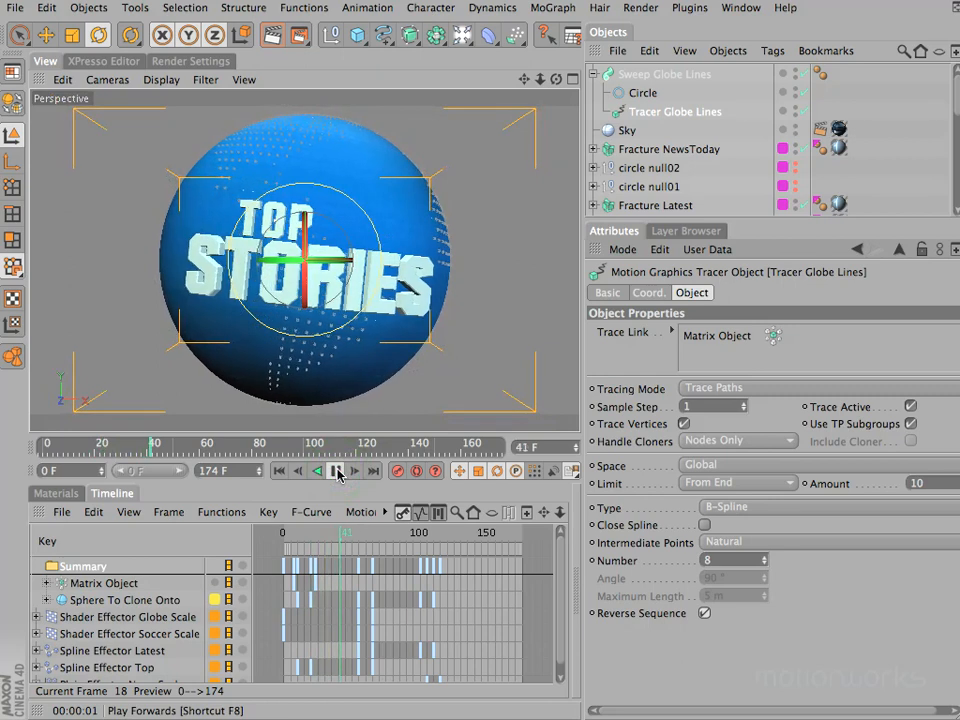
{"action": "left_click", "coordinate": [337, 472]}
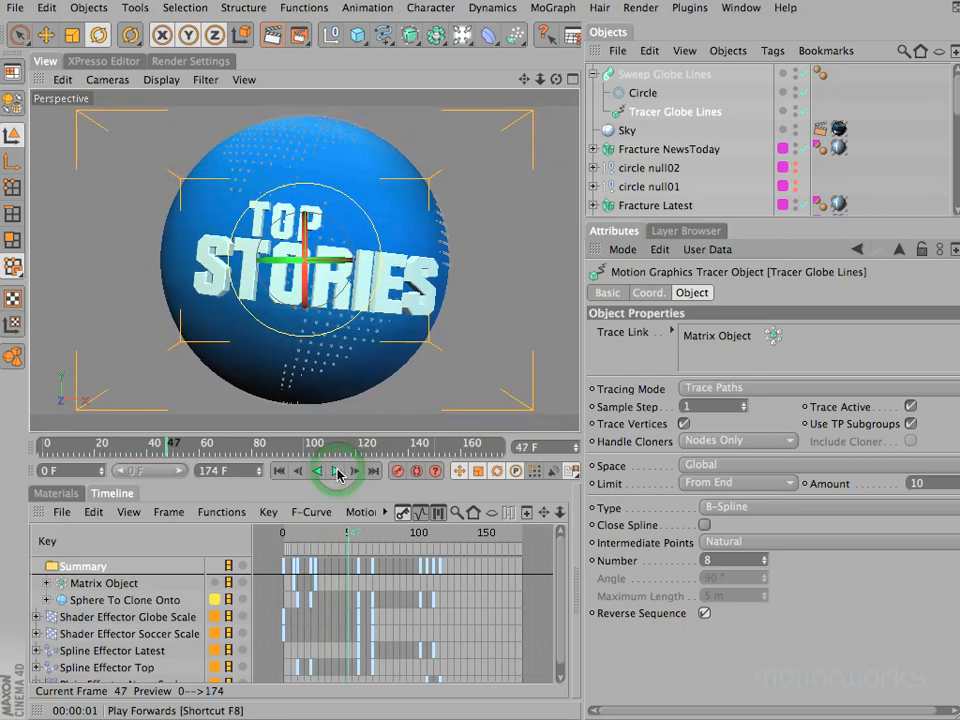
Record a keyframe for the Matrix Object's heading rotation (R.H) at frame 52.
{"action": "left_click_drag", "start_coordinate": [354, 531], "coordinate": [359, 535]}
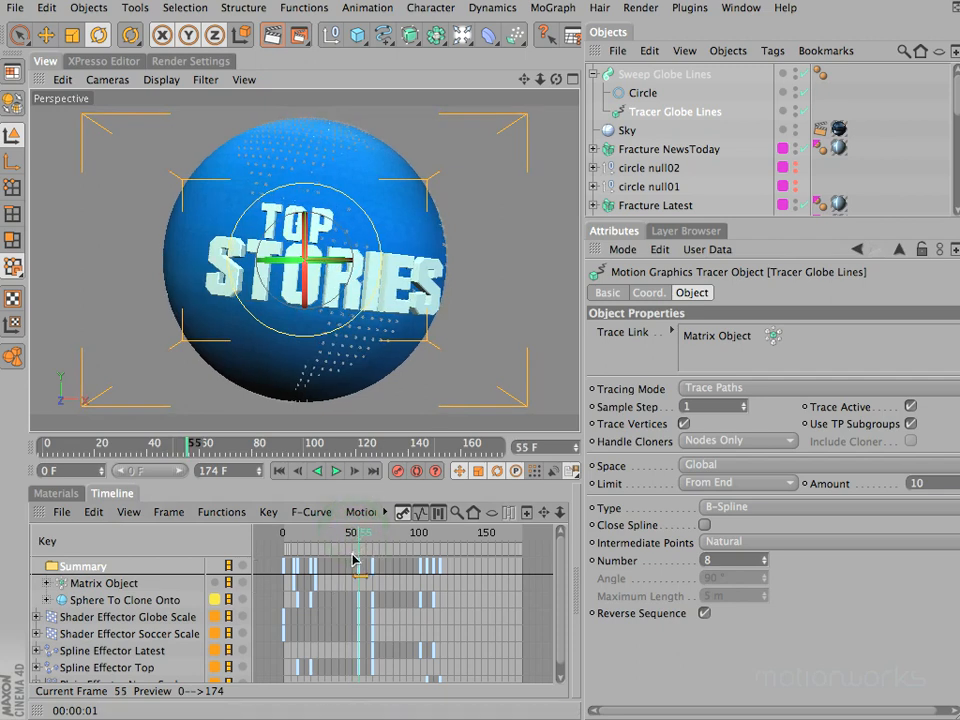
{"action": "key", "text": "f"}
{"action": "key", "text": "f"}
{"action": "key", "text": "f"}
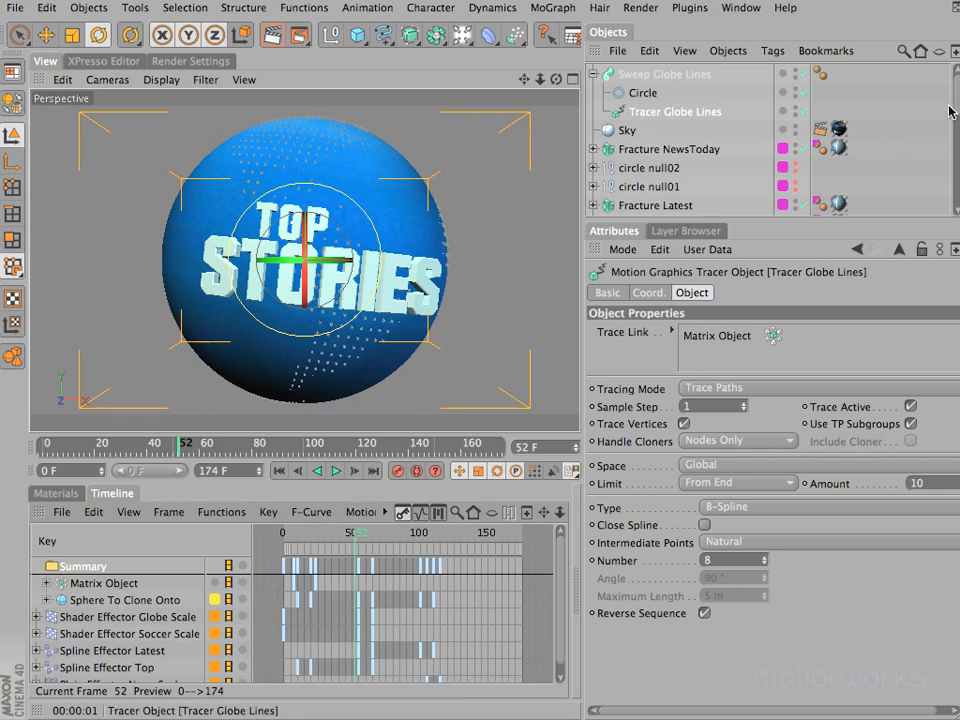
{"action": "left_click_drag", "start_coordinate": [956, 105], "coordinate": [958, 140]}
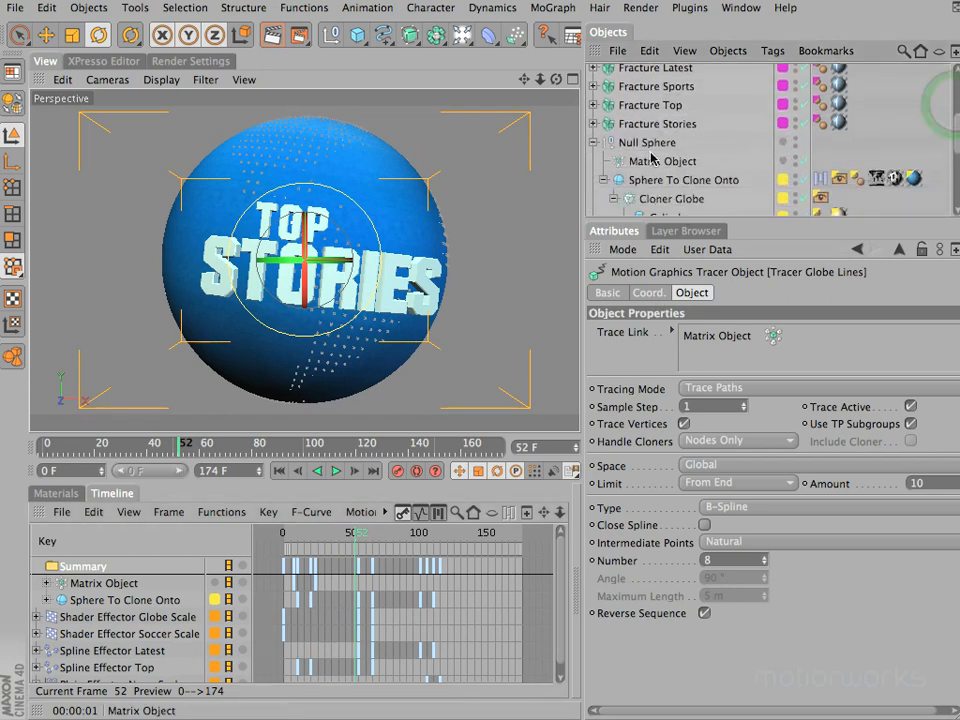
{"action": "left_click", "coordinate": [660, 161]}
{"action": "left_click", "coordinate": [660, 292]}
{"action": "left_click", "coordinate": [826, 332]}
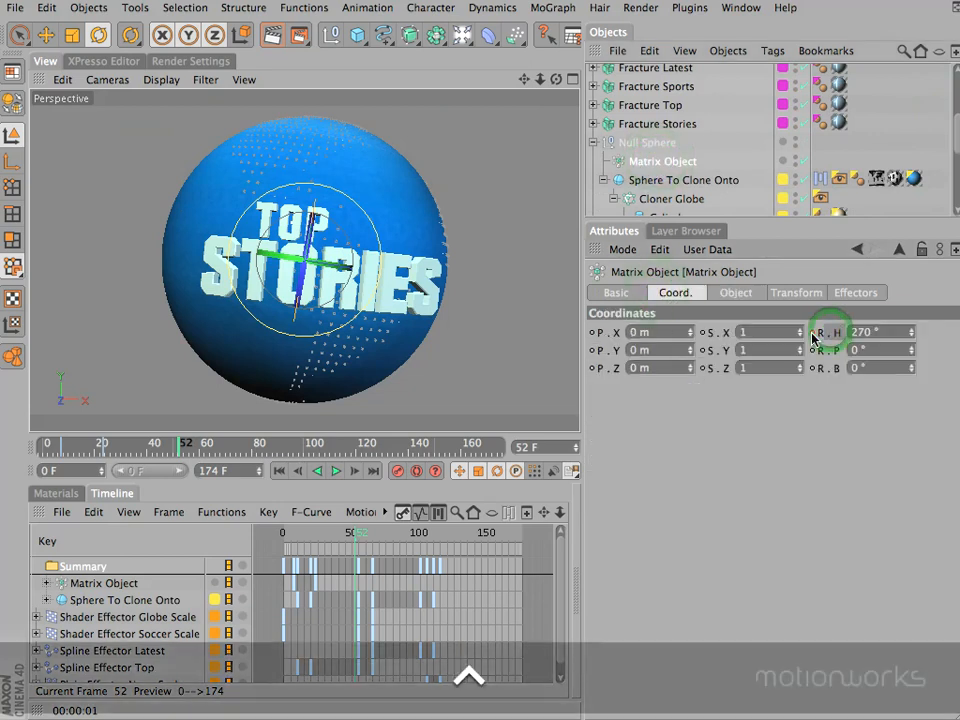
{"action": "left_click", "coordinate": [812, 332], "text": "ctrl"}
At frame 68, set the Matrix Object's heading rotation (R.H) to 630° in the Top view and record a keyframe.
{"action": "mouse_move", "coordinate": [362, 549]}
{"action": "left_mouse_down"}
{"action": "mouse_move", "coordinate": [360, 533]}
{"action": "mouse_move", "coordinate": [376, 537]}
{"action": "left_mouse_up"}
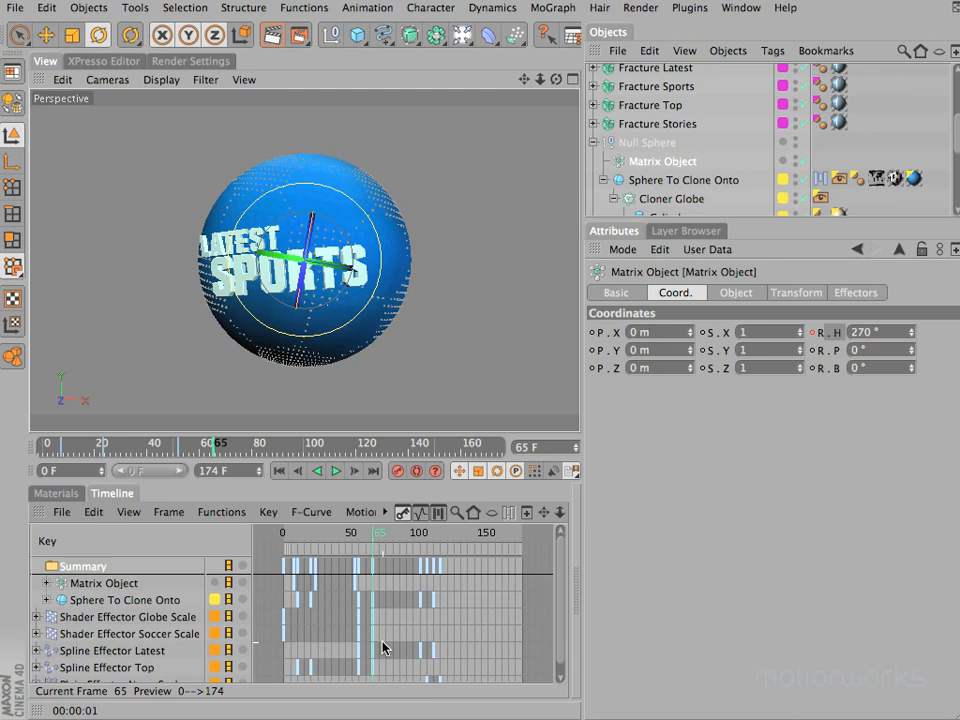
{"action": "key", "text": "g"}
{"action": "key", "text": "g"}
{"action": "key", "text": "g"}
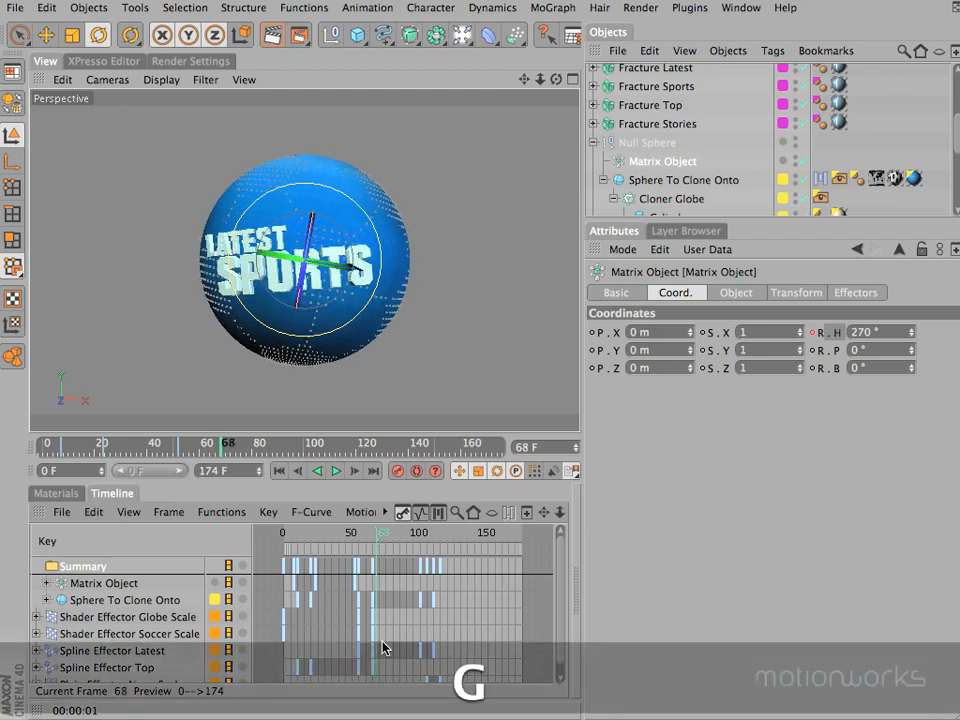
{"action": "key", "text": "F2"}
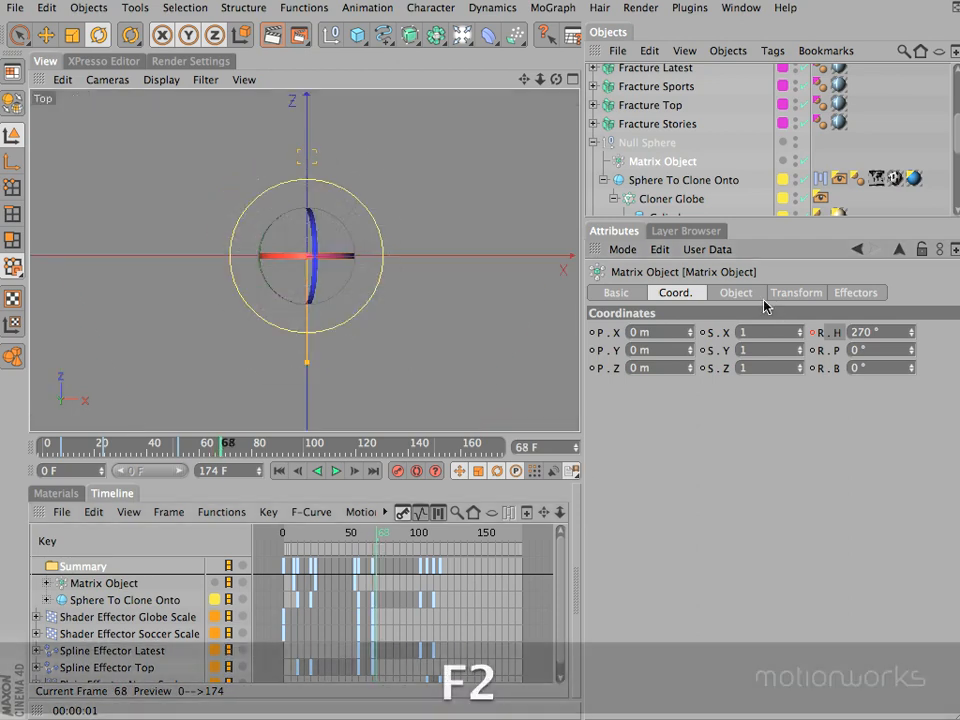
{"action": "mouse_move", "coordinate": [912, 333]}
{"action": "left_mouse_down"}
{"action": "mouse_move", "coordinate": [916, 307]}
{"action": "mouse_move", "coordinate": [912, 337]}
{"action": "left_mouse_up"}
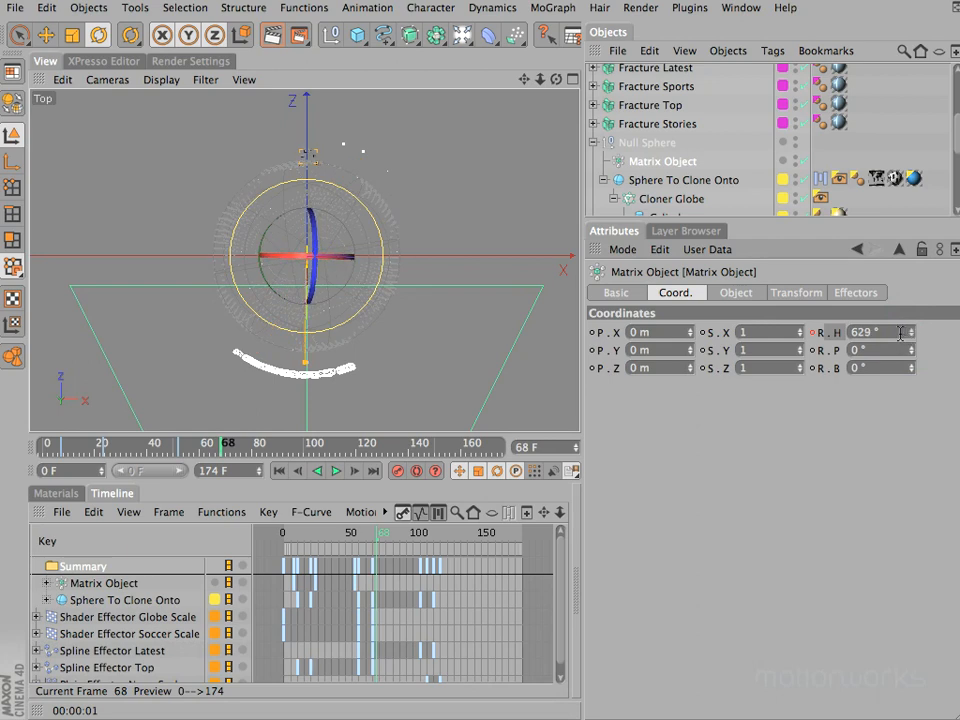
{"action": "type", "text": "30"}
{"action": "key", "text": "Return"}
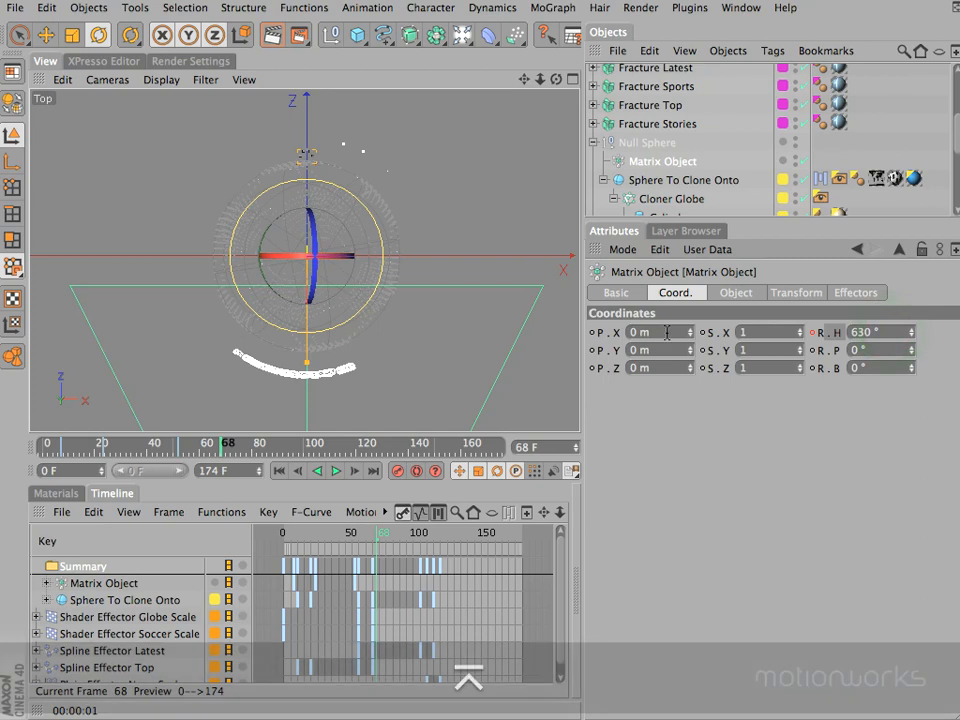
{"action": "left_click", "coordinate": [838, 332]}
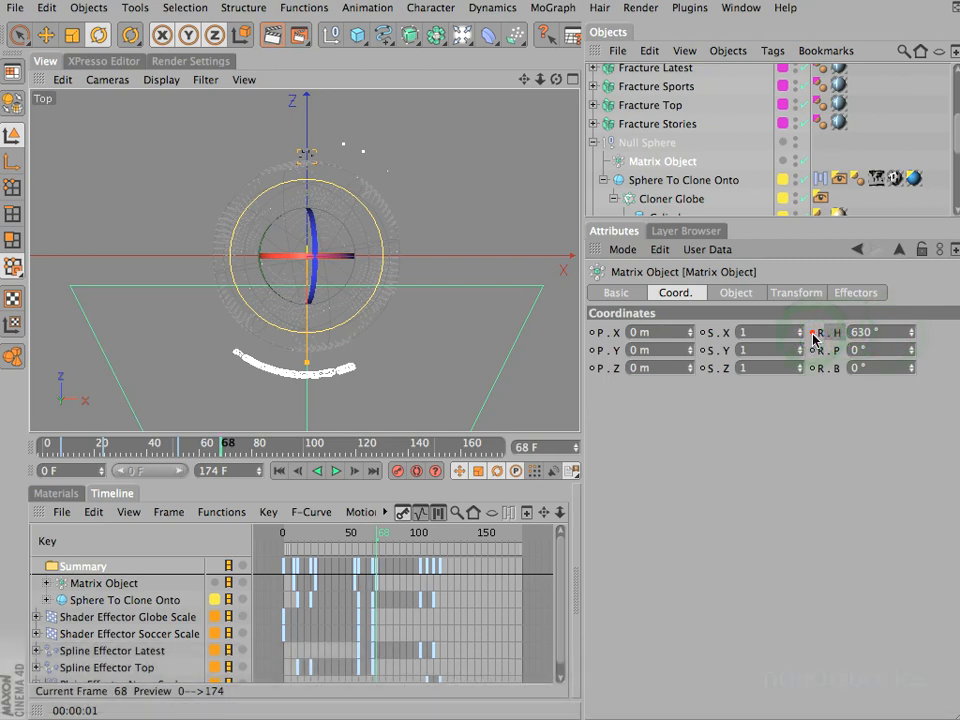
Select the Matrix Object's keys in an enlarged timeline and play the animation from frame 0 to check the rotation.
{"action": "left_click", "coordinate": [95, 588]}
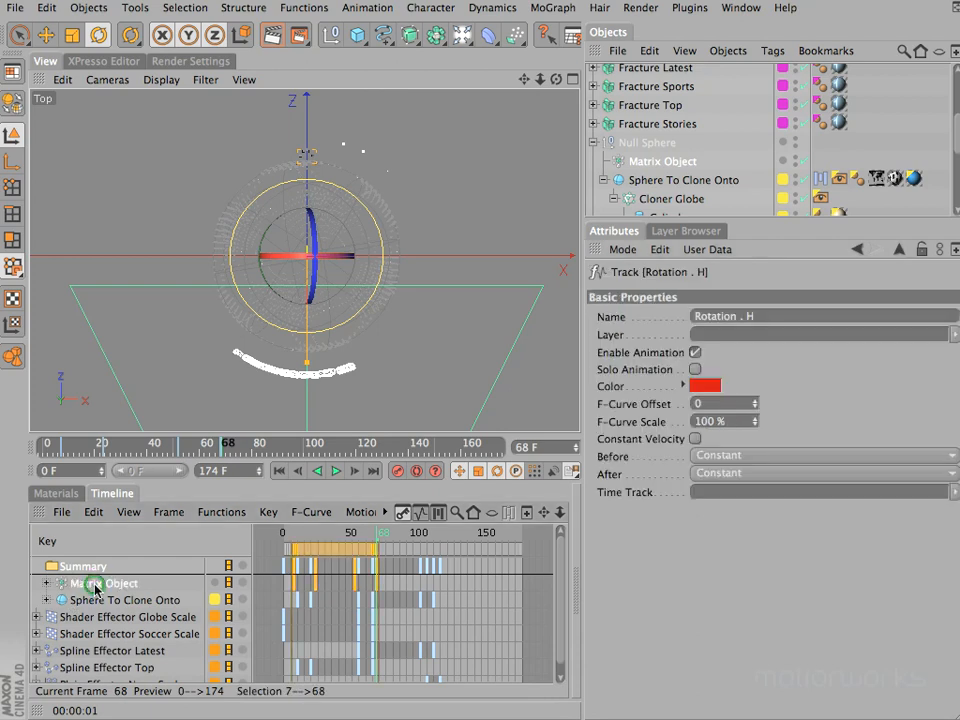
{"action": "left_click_drag", "start_coordinate": [296, 434], "coordinate": [297, 372]}
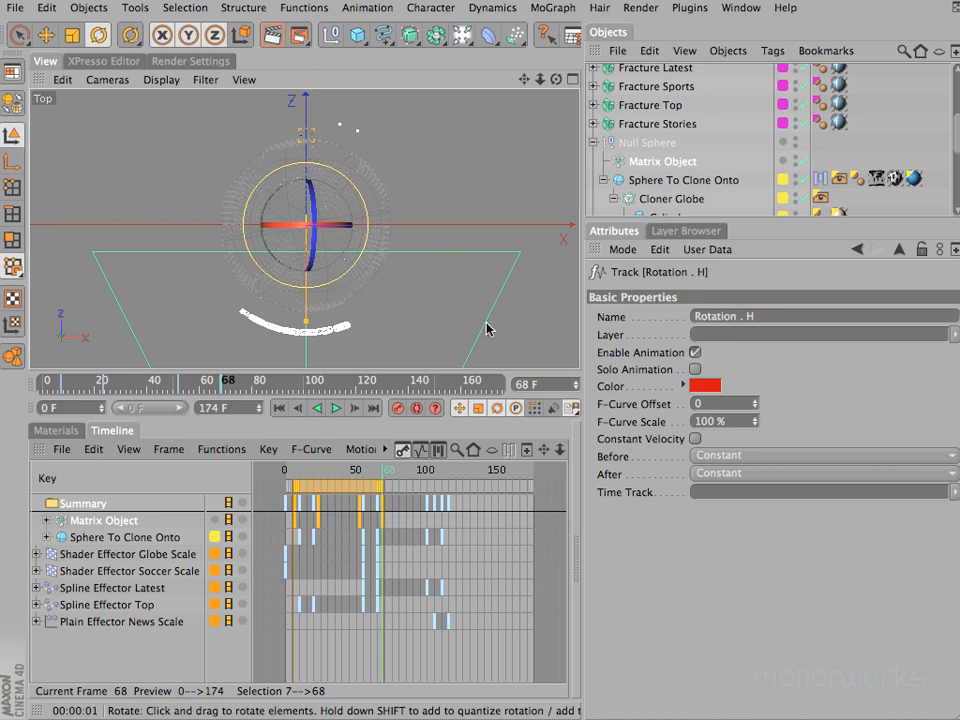
{"action": "left_click_drag", "start_coordinate": [297, 468], "coordinate": [225, 470]}
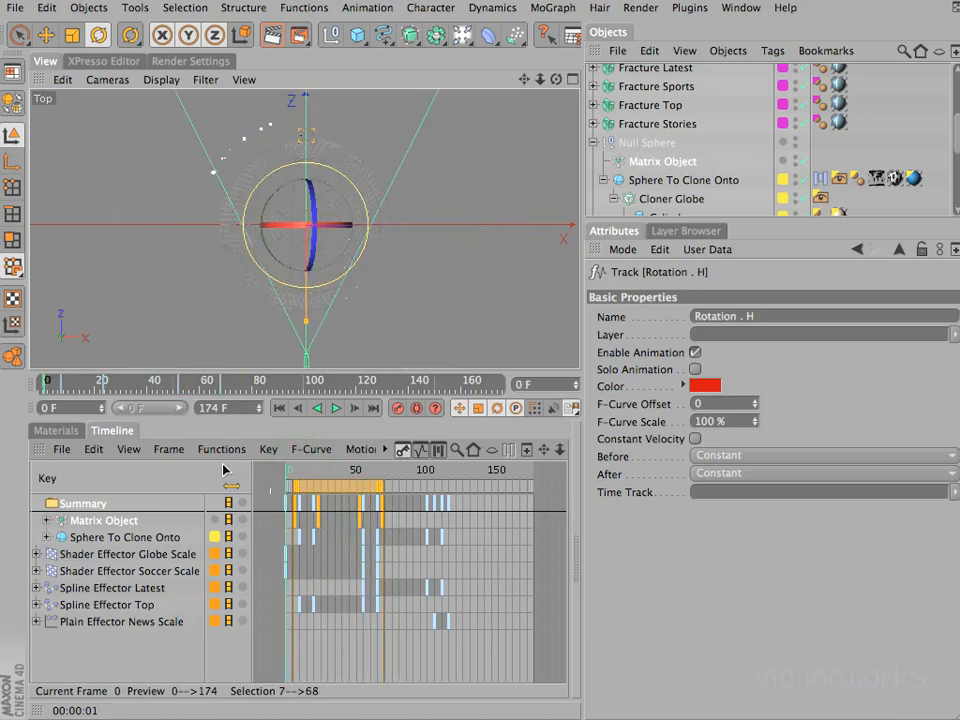
{"action": "left_click", "coordinate": [335, 408]}
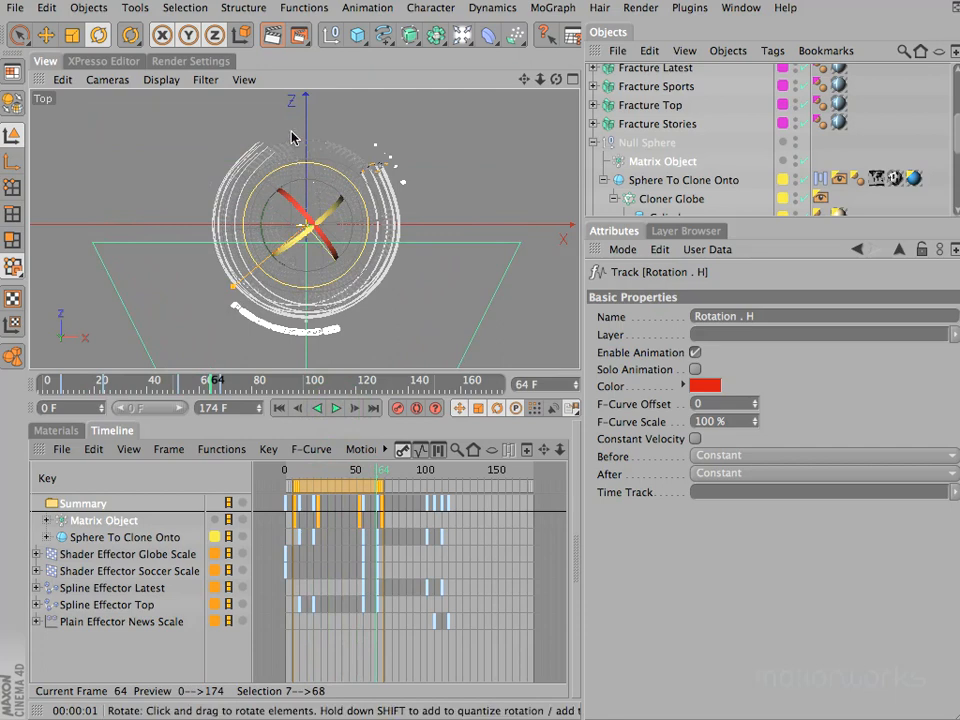
Apply Zero Angle to the two middle keys on the Matrix Object's heading rotation F-curve and return to frame 0.
{"action": "left_click", "coordinate": [424, 451]}
{"action": "left_click_drag", "start_coordinate": [395, 614], "coordinate": [310, 560]}
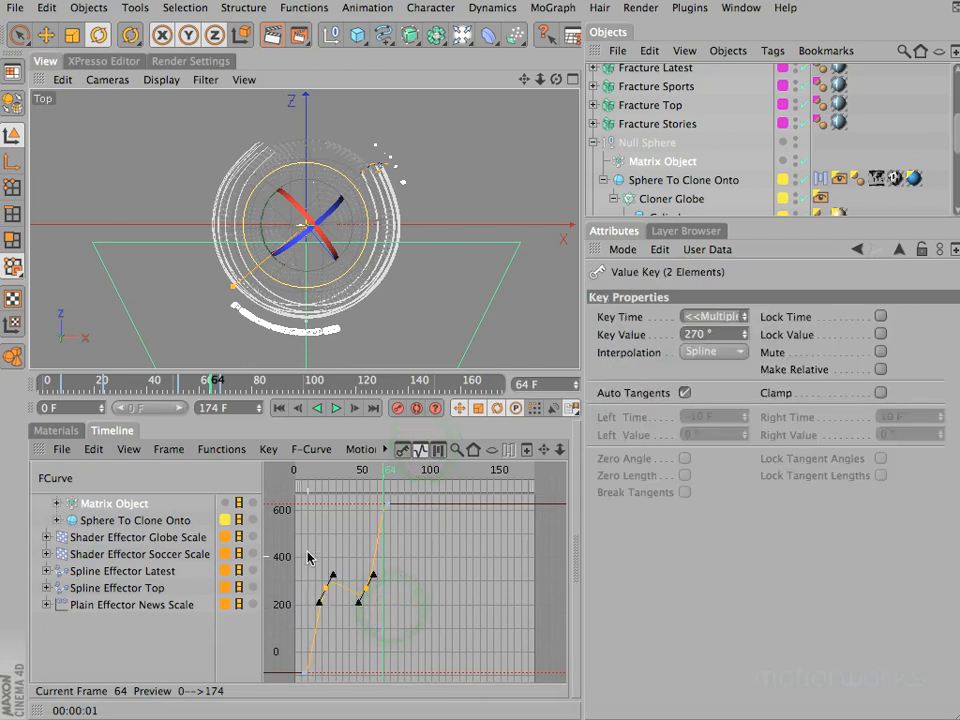
{"action": "left_click", "coordinate": [272, 449]}
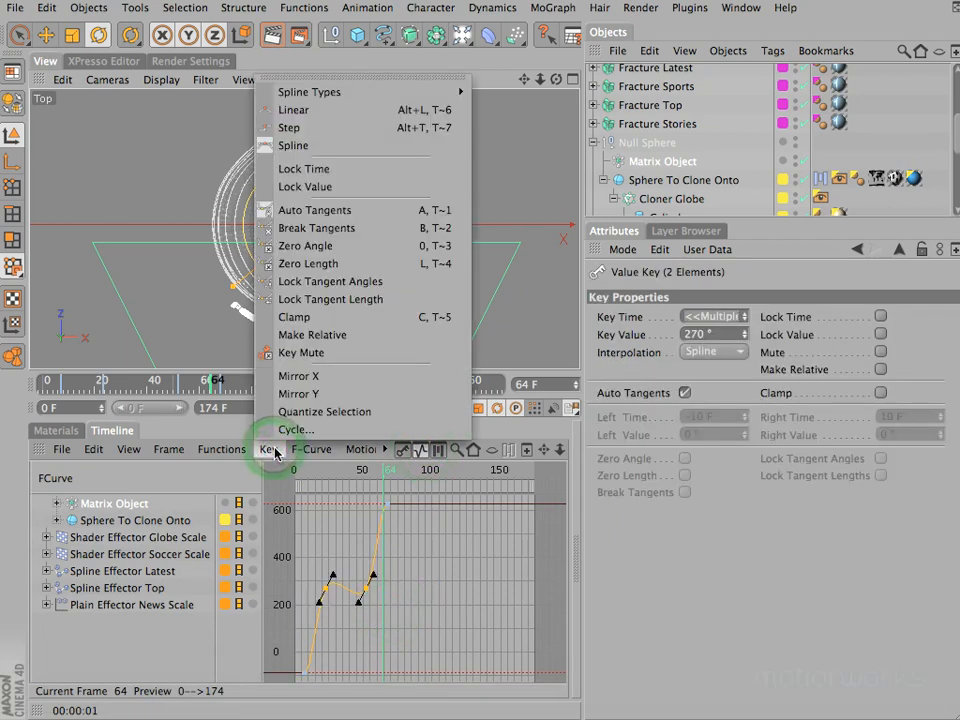
{"action": "left_click", "coordinate": [290, 246]}
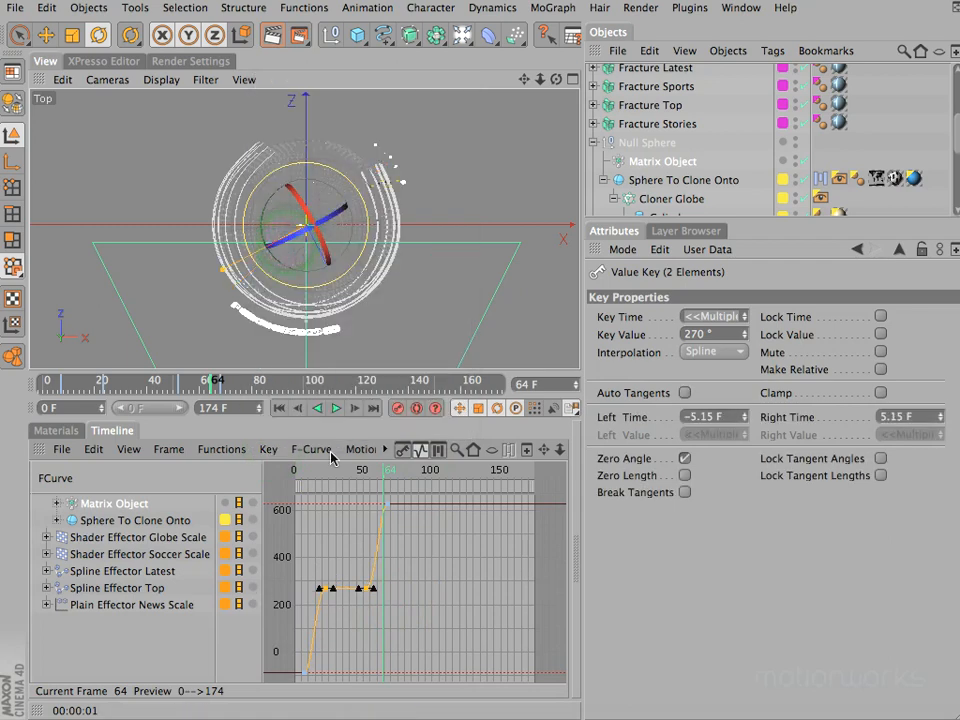
{"action": "mouse_move", "coordinate": [309, 473]}
{"action": "left_mouse_down"}
{"action": "mouse_move", "coordinate": [406, 482]}
{"action": "mouse_move", "coordinate": [292, 481]}
{"action": "left_mouse_up"}
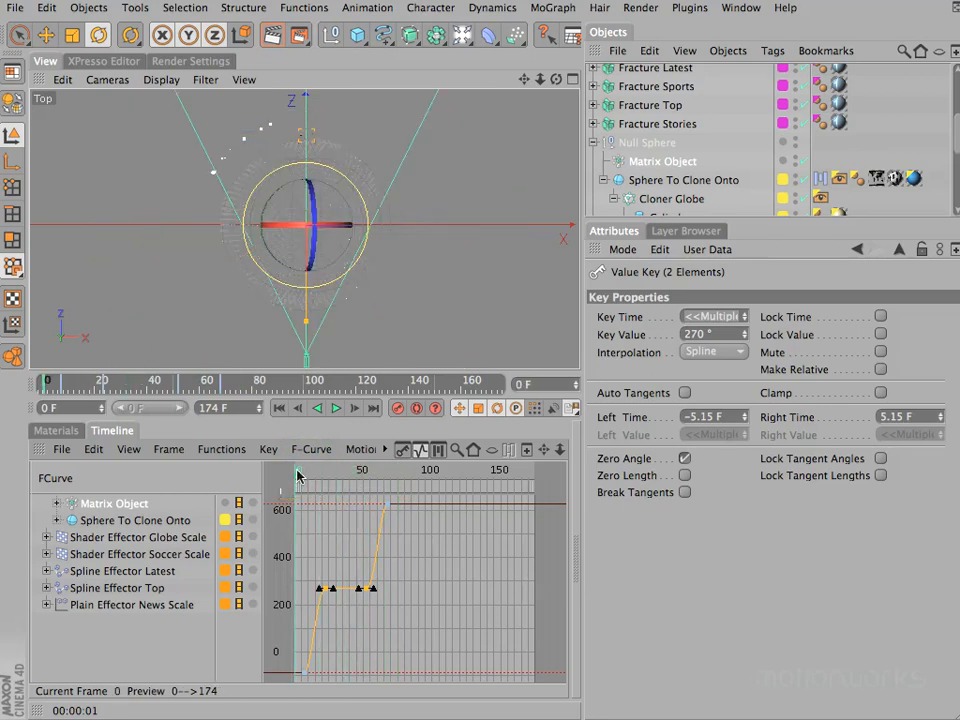
Preview the animation in the top and perspective views, then show the timeline's keys and enlarge the object list.
{"action": "left_click", "coordinate": [337, 408]}
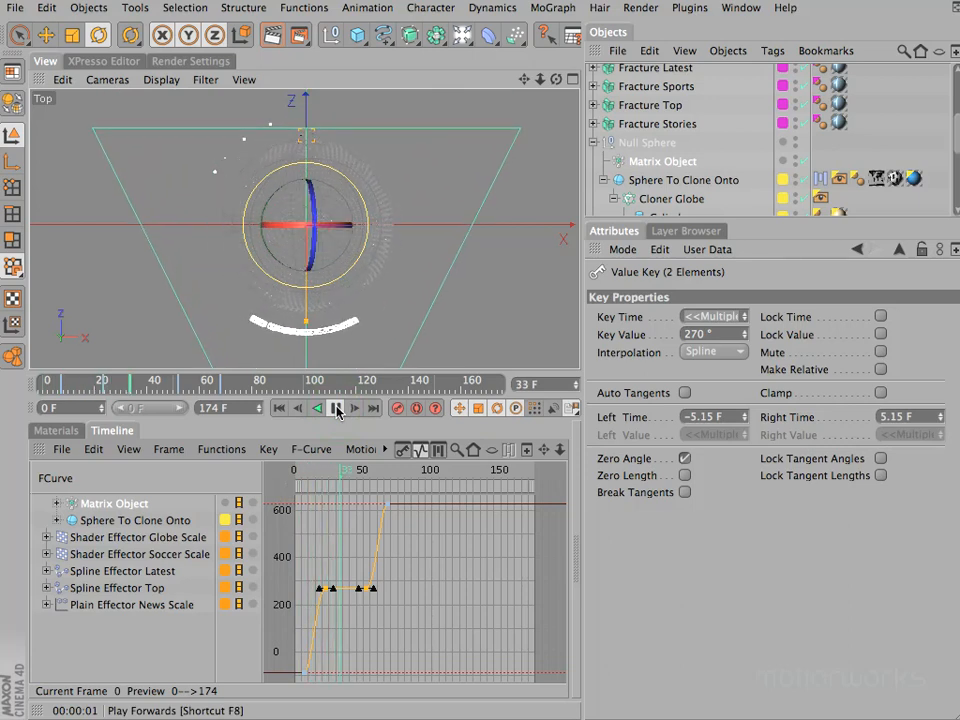
{"action": "key", "text": "F1"}
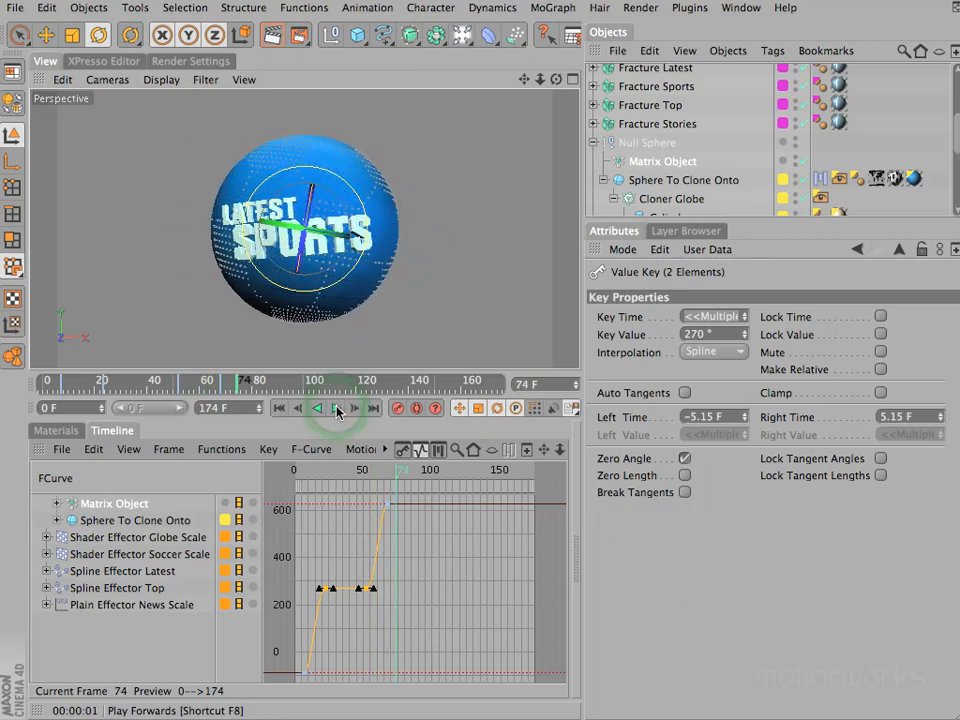
{"action": "left_click", "coordinate": [403, 451]}
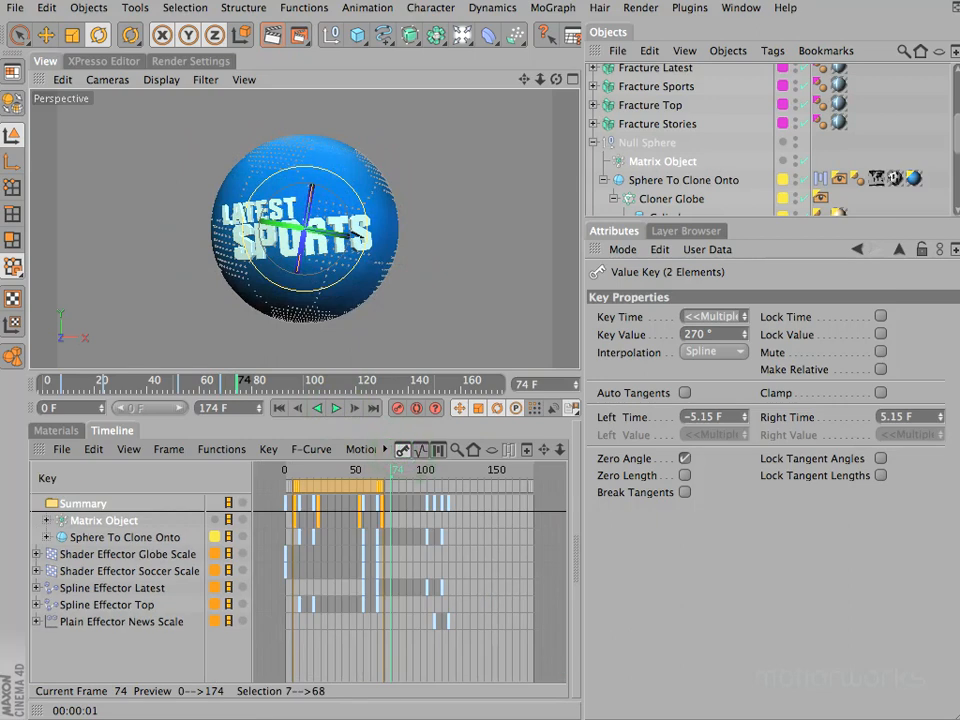
{"action": "left_click_drag", "start_coordinate": [776, 217], "coordinate": [760, 359]}
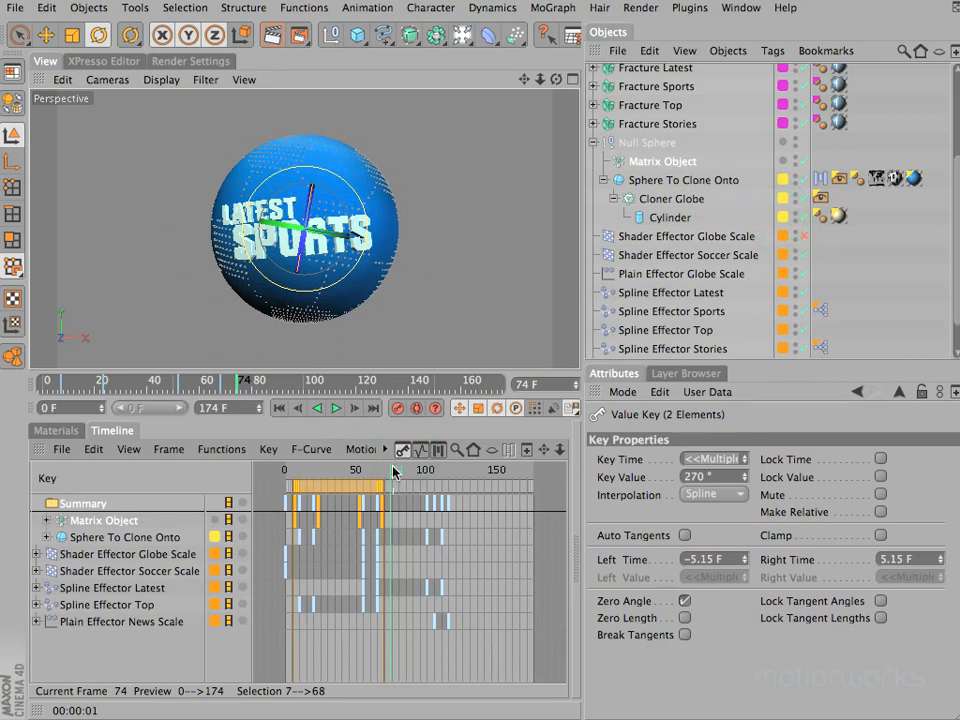
Record a keyframe for the Matrix Object's current heading rotation at frame 97.
{"action": "left_click_drag", "start_coordinate": [393, 470], "coordinate": [427, 471]}
{"action": "key", "text": "g"}
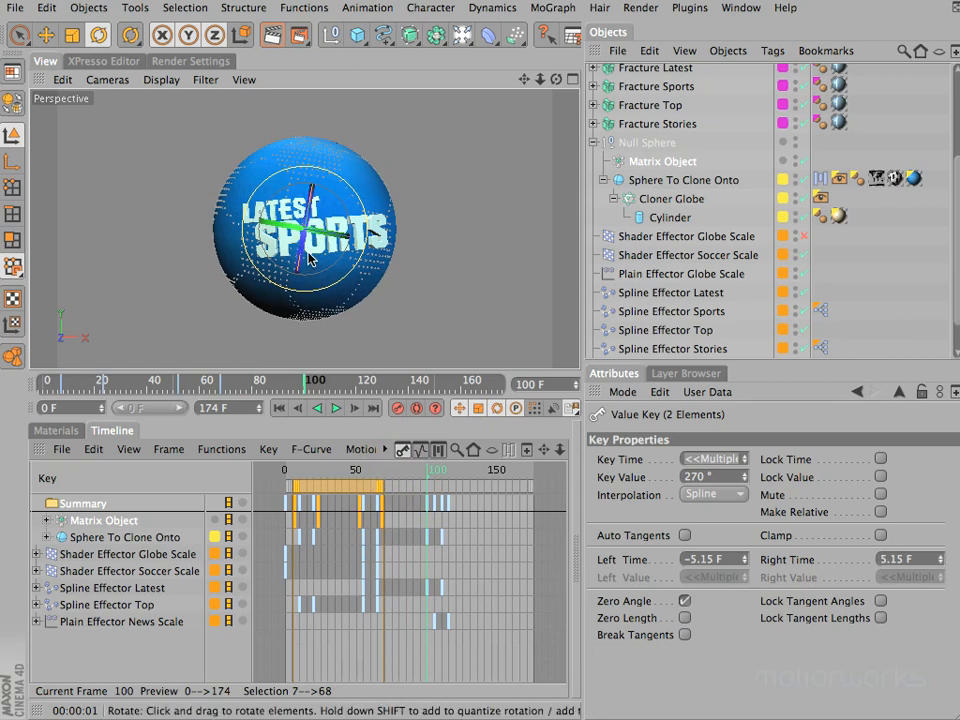
{"action": "key", "text": "f"}
{"action": "key", "text": "f"}
{"action": "key", "text": "f"}
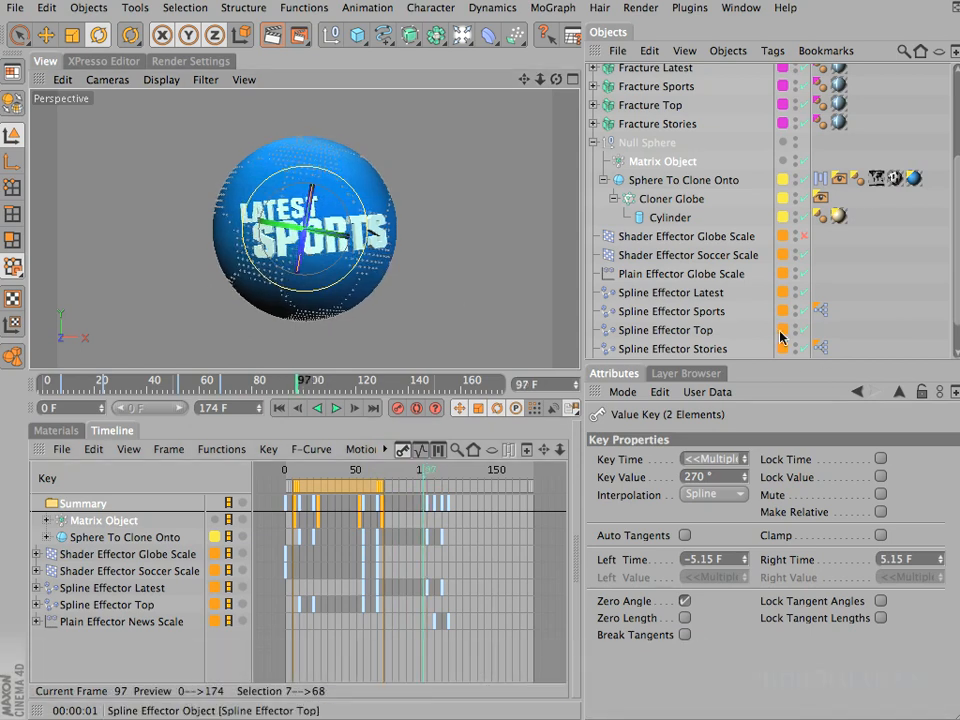
{"action": "left_click", "coordinate": [640, 161]}
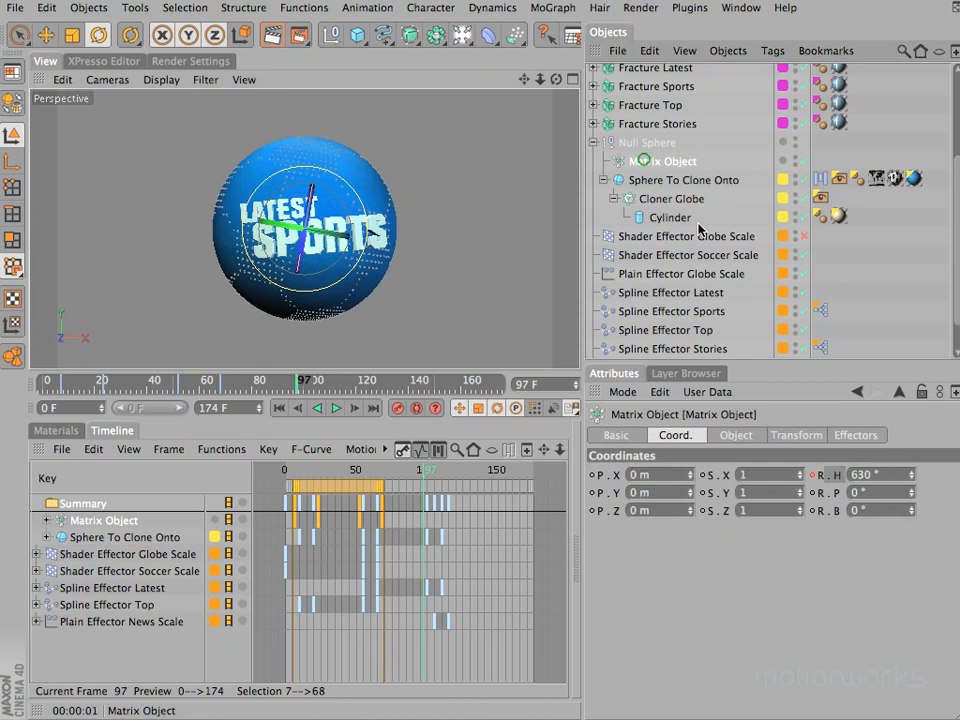
{"action": "left_click", "coordinate": [815, 474], "text": "ctrl"}
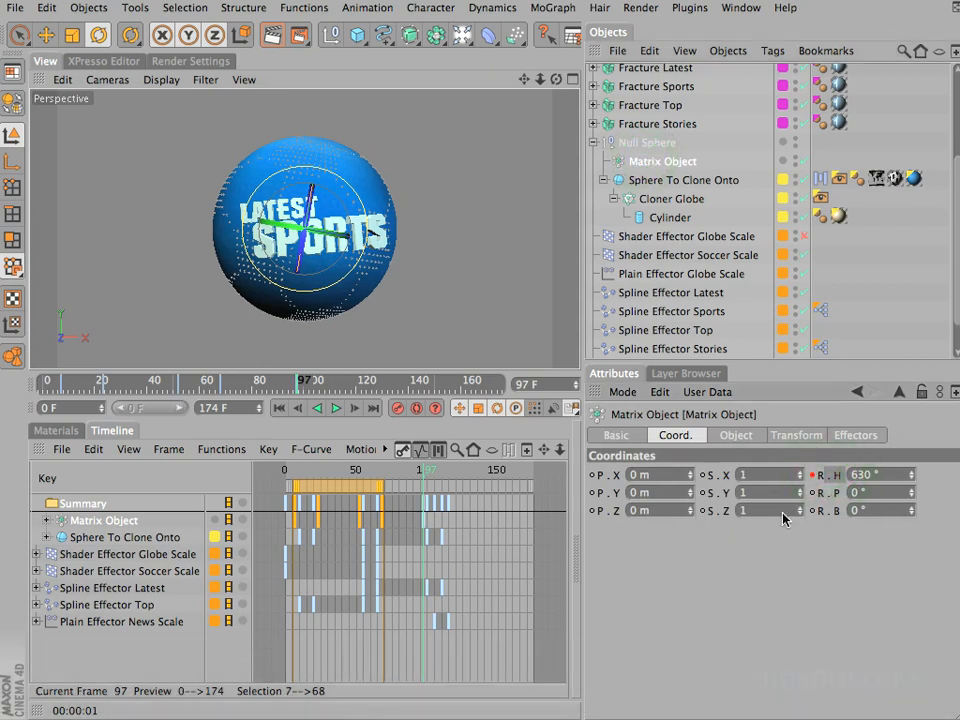
Set the Matrix Object's heading rotation to 990° at frame 113 and record a keyframe for it.
{"action": "left_click_drag", "start_coordinate": [429, 479], "coordinate": [442, 476]}
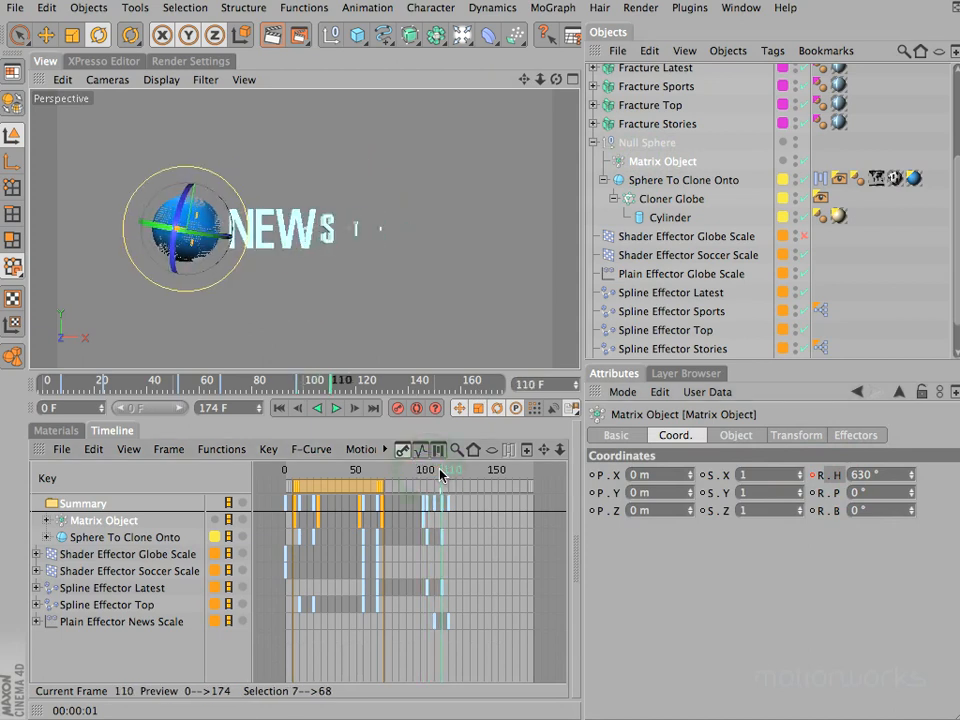
{"action": "key", "text": "g"}
{"action": "key", "text": "g"}
{"action": "key", "text": "g"}
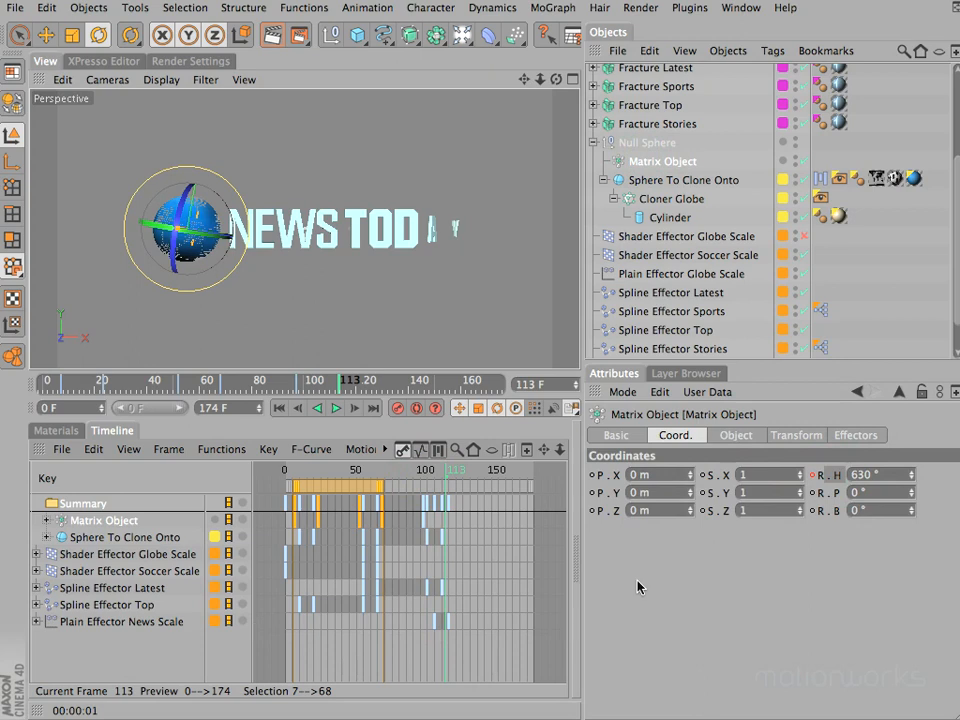
{"action": "key", "text": "F2"}
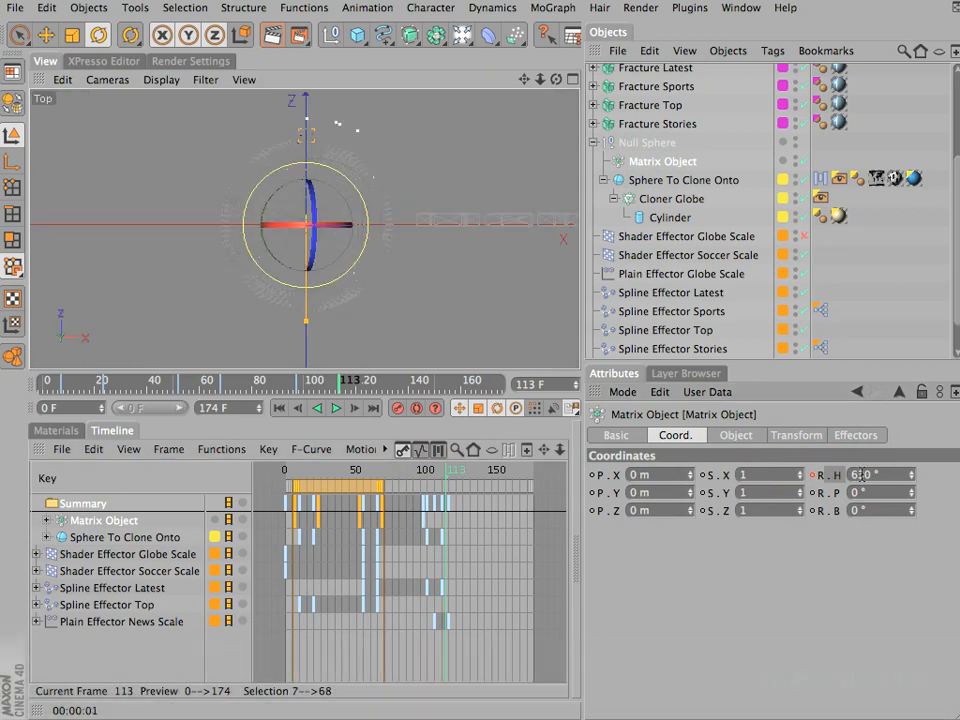
{"action": "mouse_move", "coordinate": [912, 473]}
{"action": "left_mouse_down"}
{"action": "mouse_move", "coordinate": [920, 474]}
{"action": "mouse_move", "coordinate": [913, 465]}
{"action": "mouse_move", "coordinate": [913, 481]}
{"action": "left_mouse_up"}
{"action": "left_click", "coordinate": [813, 476]}
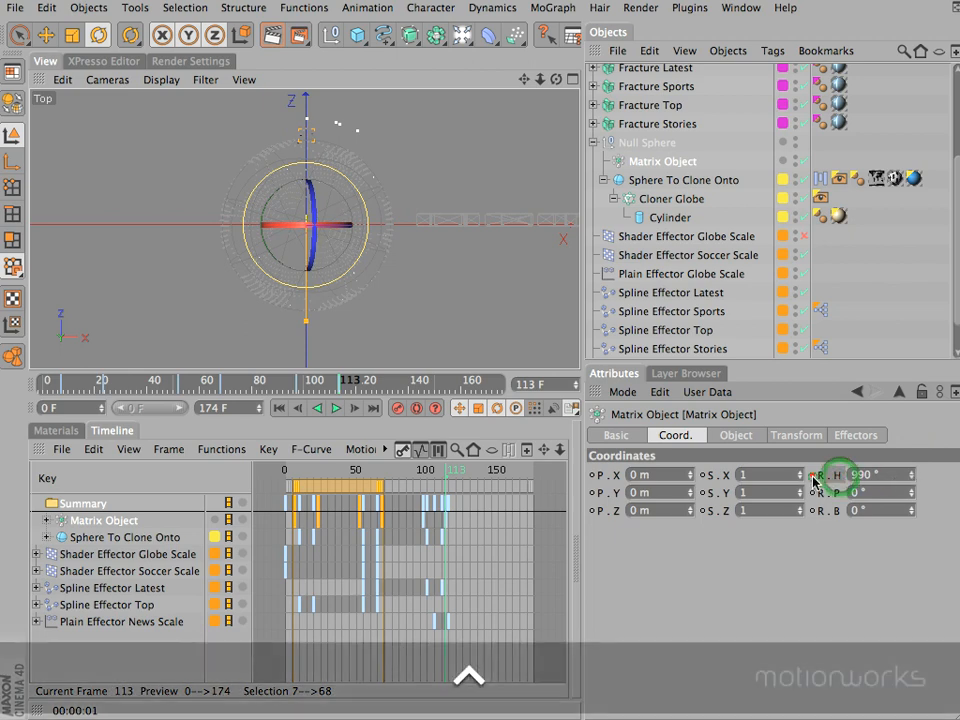
Flatten the Matrix Object's heading curve between its two 630° keys by giving them zero-angle tangents.
{"action": "left_click", "coordinate": [115, 521]}
{"action": "left_click", "coordinate": [420, 449]}
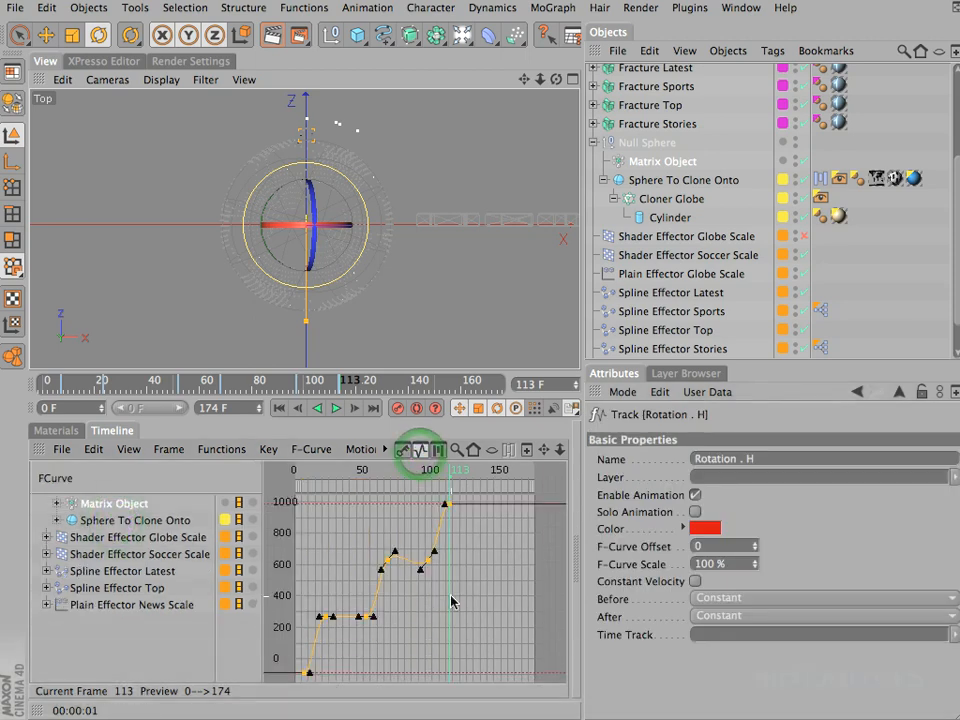
{"action": "left_click_drag", "start_coordinate": [364, 545], "coordinate": [441, 572]}
{"action": "left_click", "coordinate": [268, 449]}
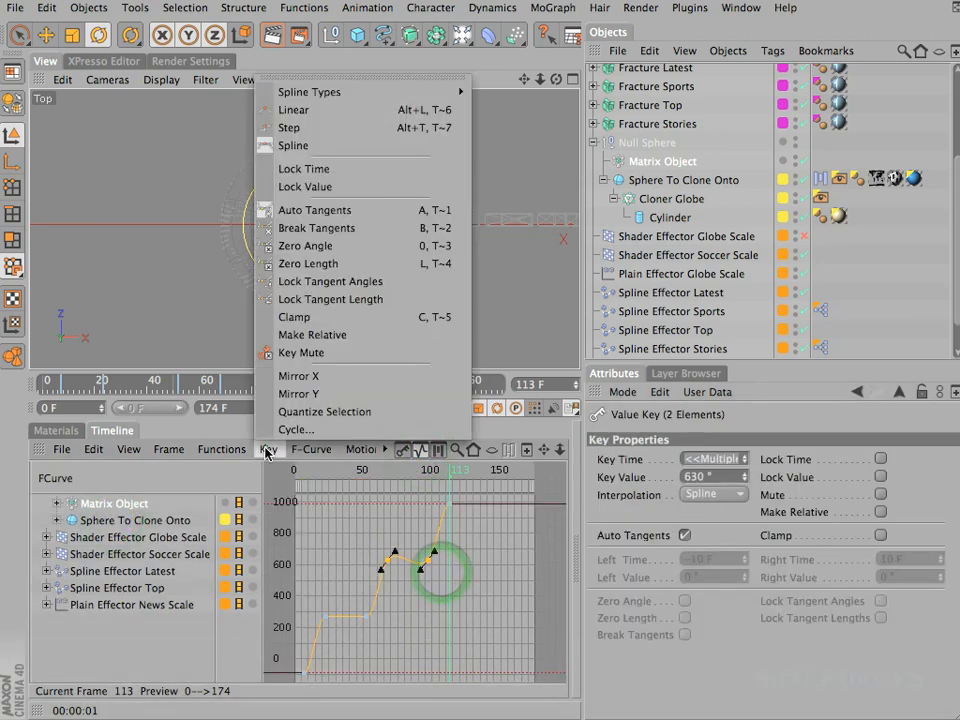
{"action": "left_click", "coordinate": [315, 247]}
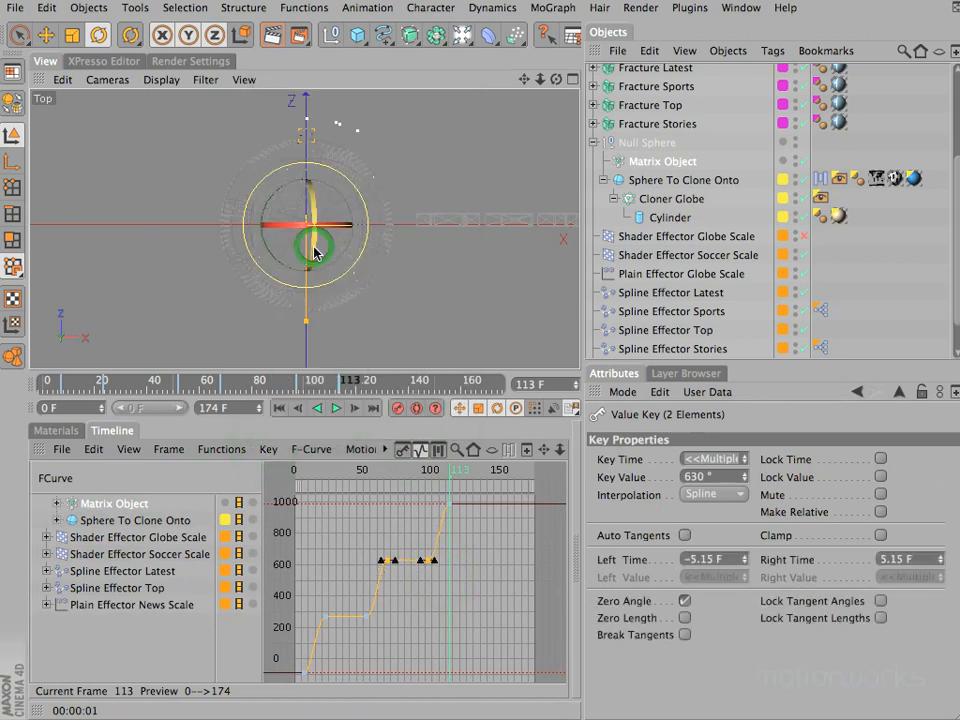
Play the animation from frame 66 to frame 113 in the top view to examine how the traced globe lines behave.
{"action": "left_click", "coordinate": [48, 431]}
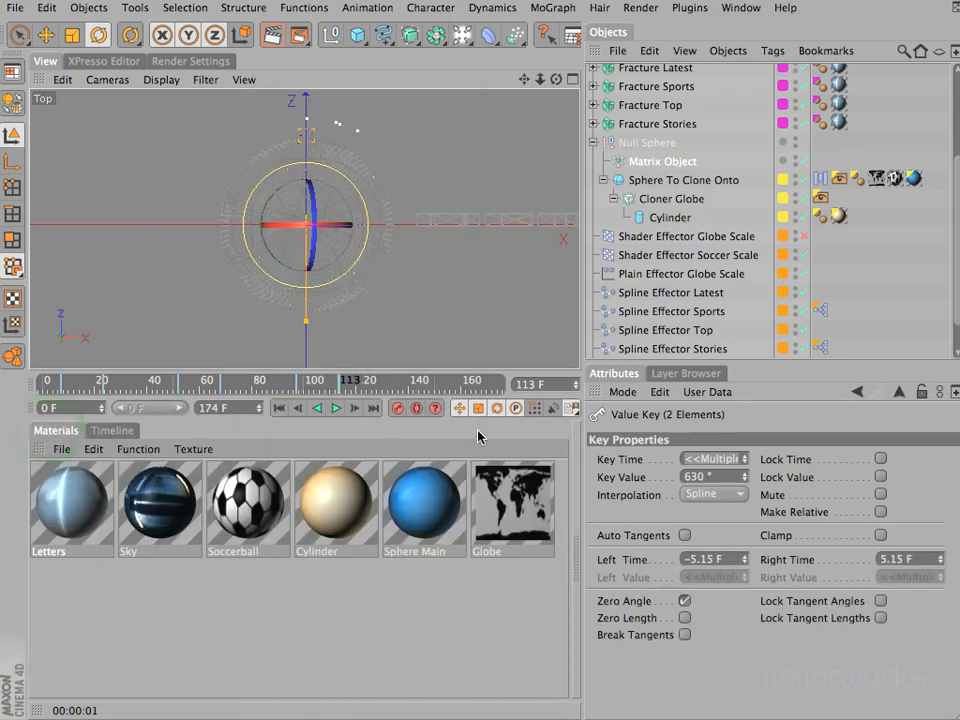
{"action": "left_click", "coordinate": [108, 431]}
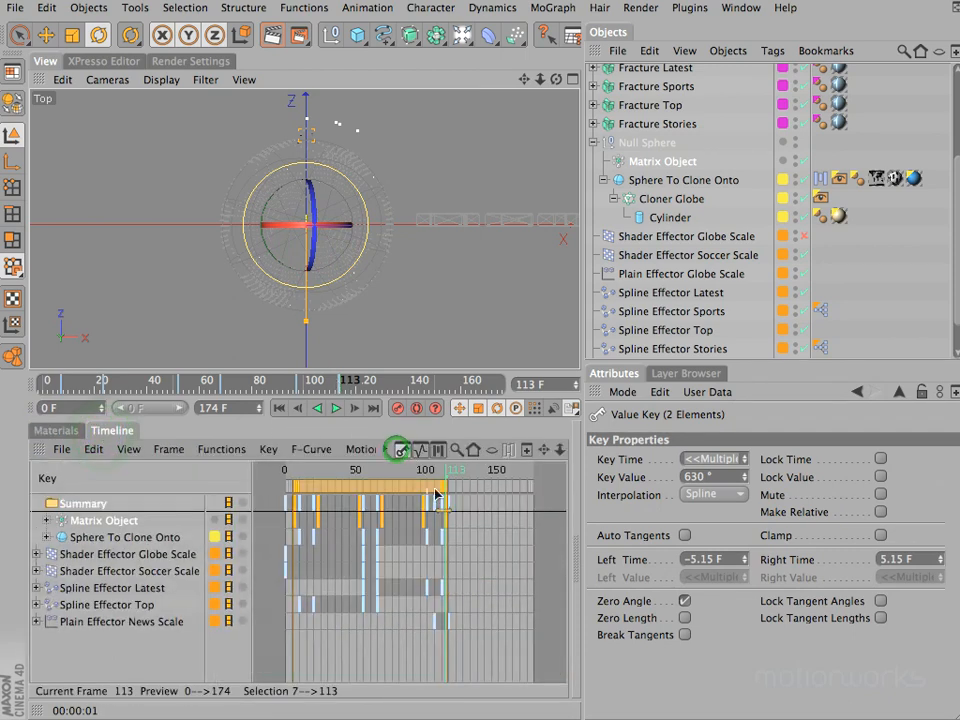
{"action": "mouse_move", "coordinate": [450, 471]}
{"action": "left_mouse_down"}
{"action": "mouse_move", "coordinate": [476, 478]}
{"action": "mouse_move", "coordinate": [362, 482]}
{"action": "mouse_move", "coordinate": [446, 482]}
{"action": "left_mouse_up"}
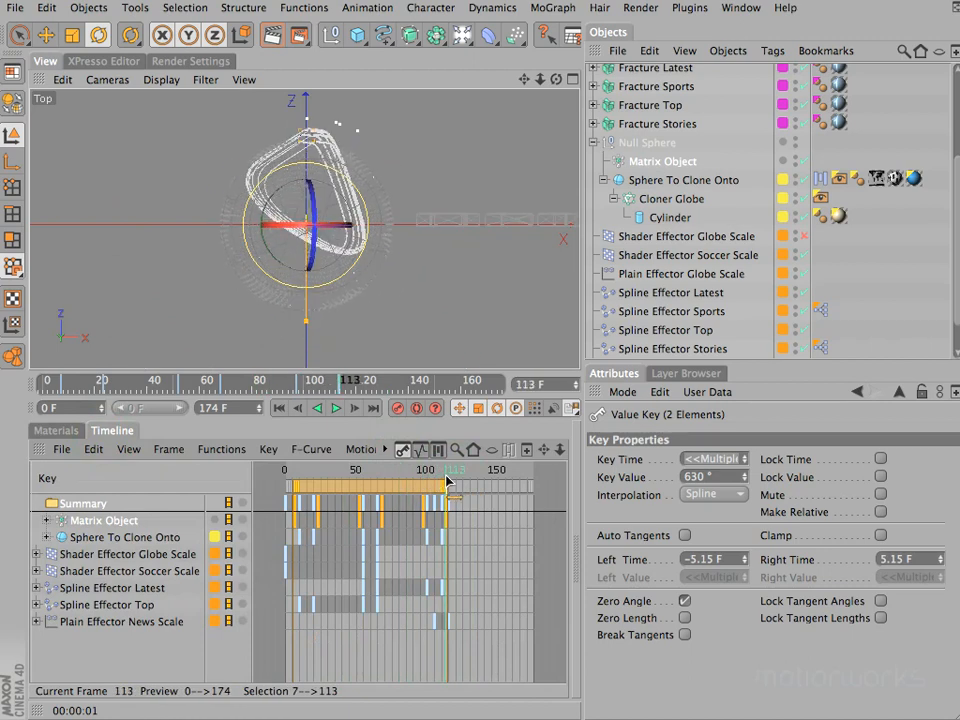
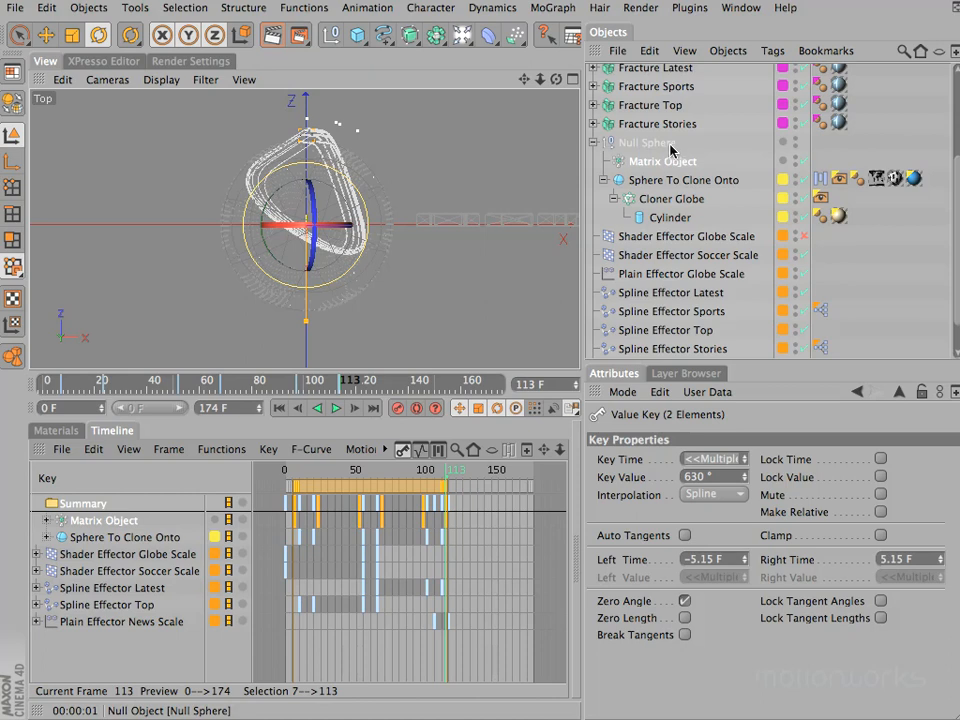
{"action": "left_click", "coordinate": [377, 471]}
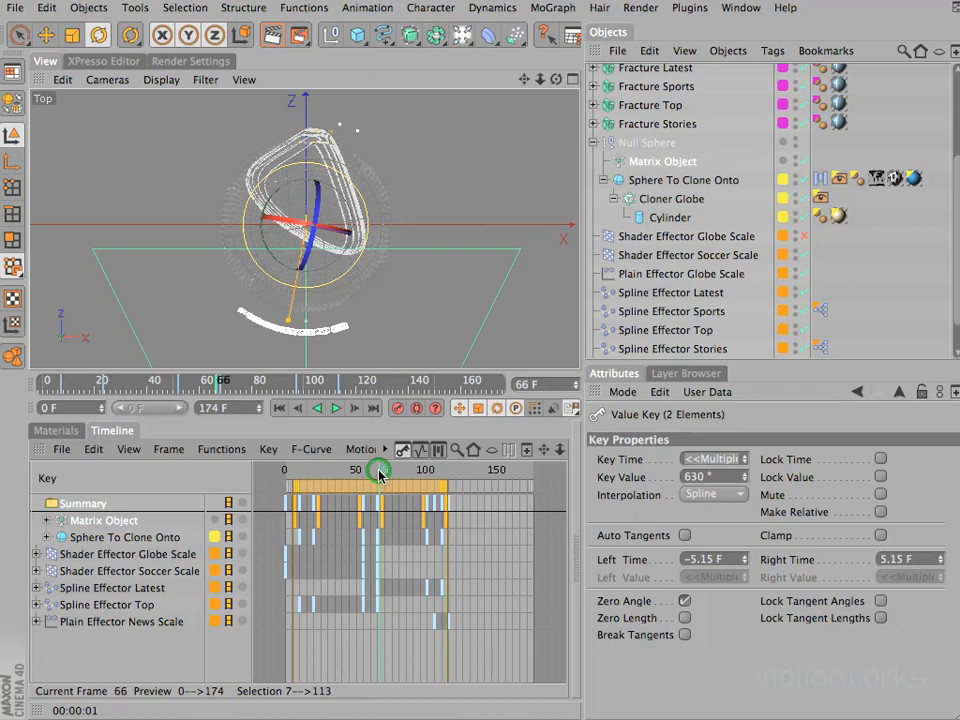
{"action": "left_click", "coordinate": [335, 410]}
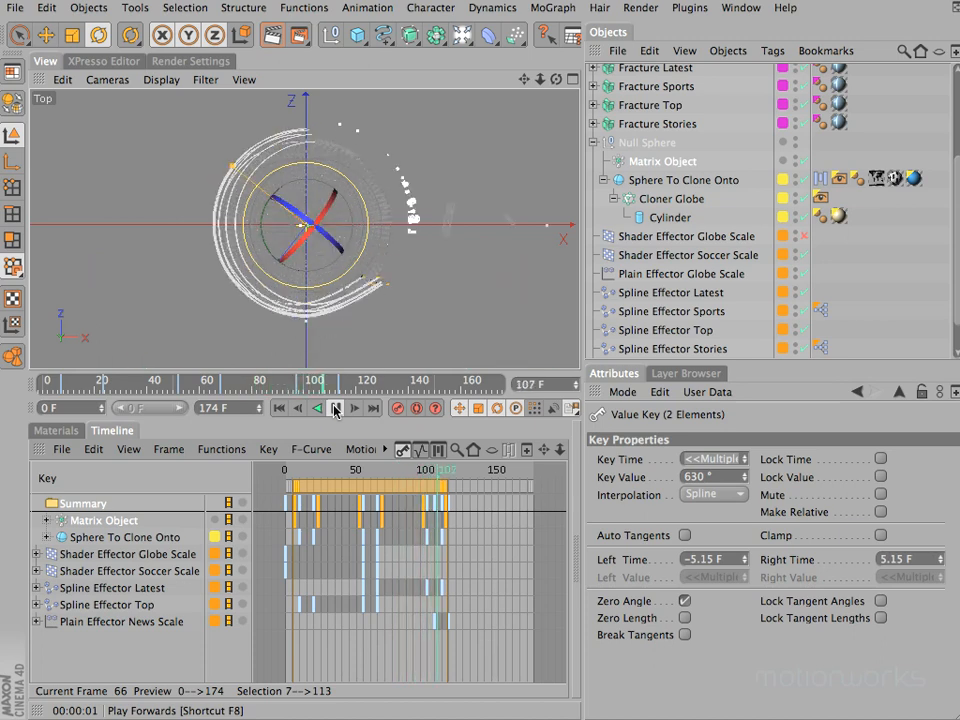
{"action": "left_click", "coordinate": [336, 409]}
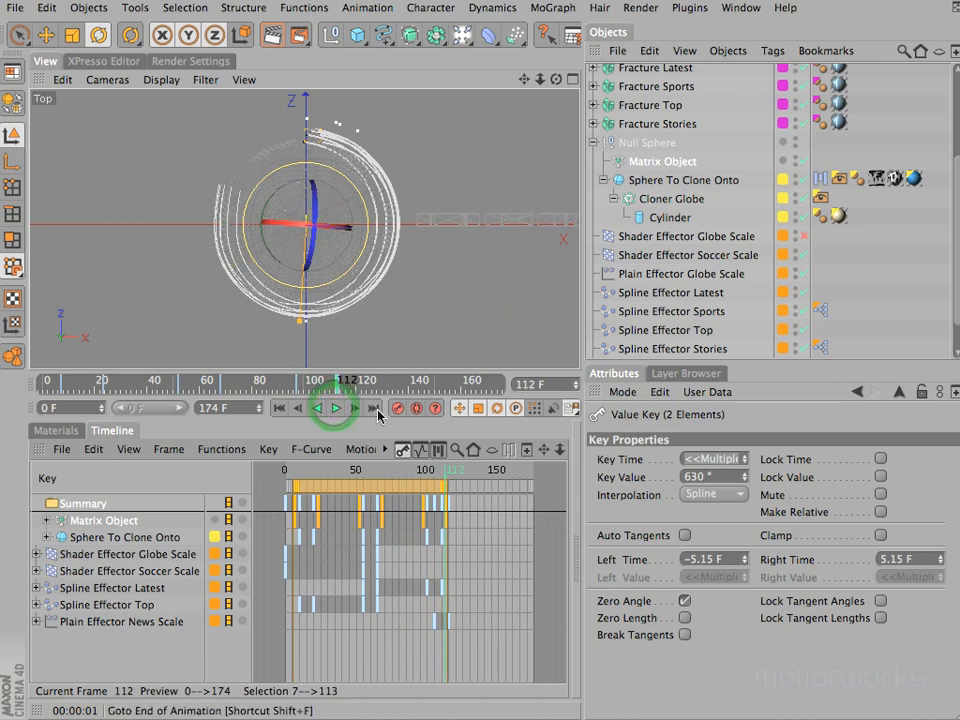
{"action": "left_click", "coordinate": [355, 408]}
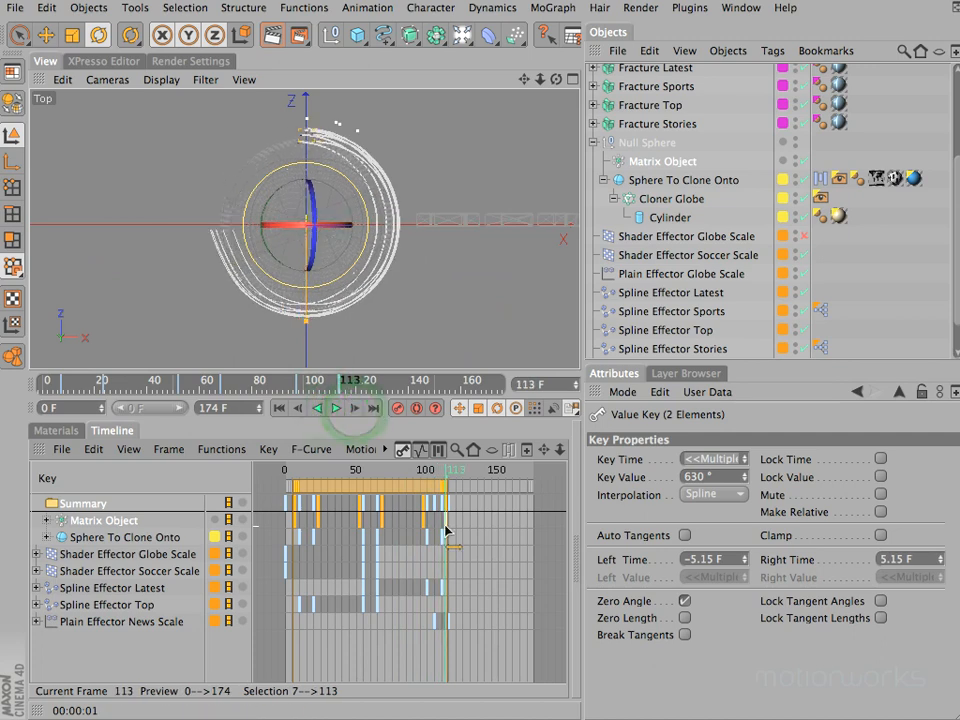
Keyframe the Matrix Object's Enabled state as off at frame 123 and on at frame 0.
{"action": "key", "text": "space"}
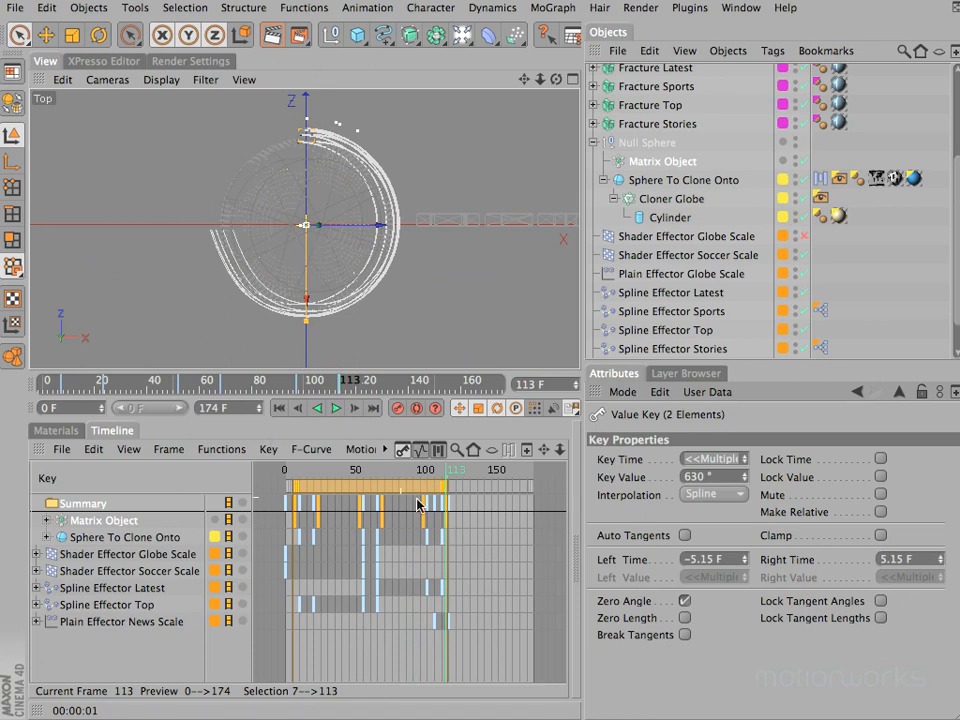
{"action": "left_click", "coordinate": [336, 408]}
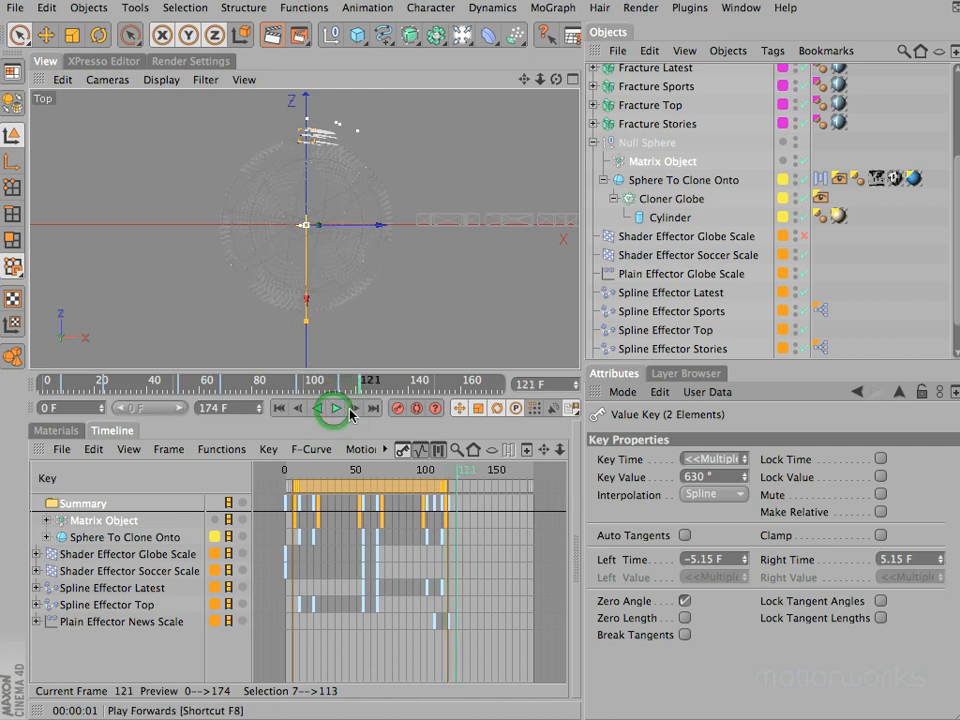
{"action": "left_click", "coordinate": [354, 408]}
{"action": "left_click", "coordinate": [354, 408]}
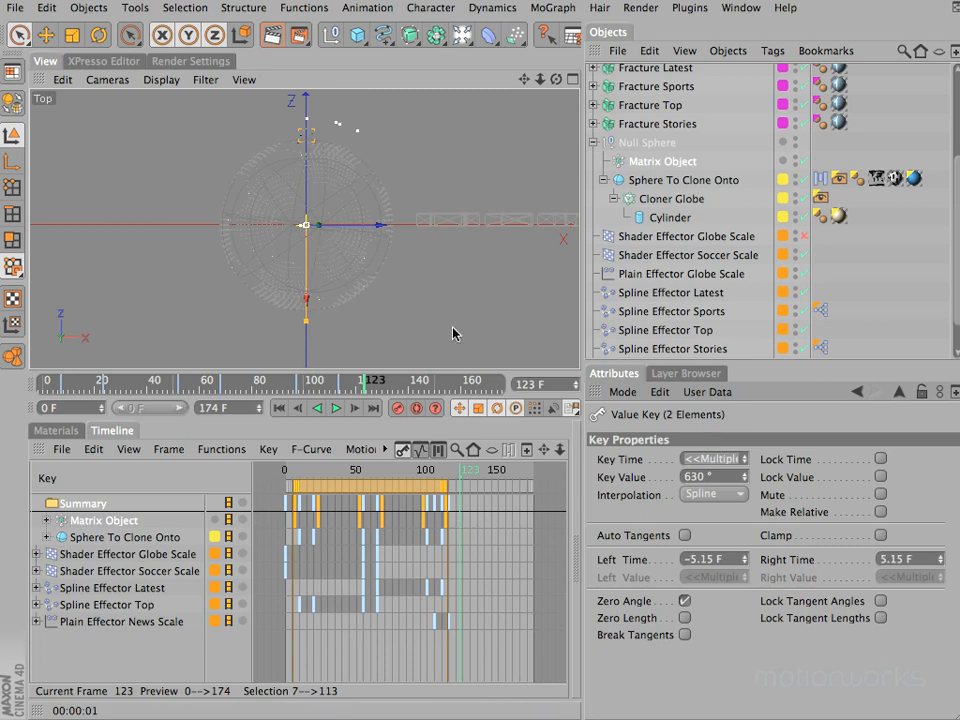
{"action": "left_click", "coordinate": [645, 164]}
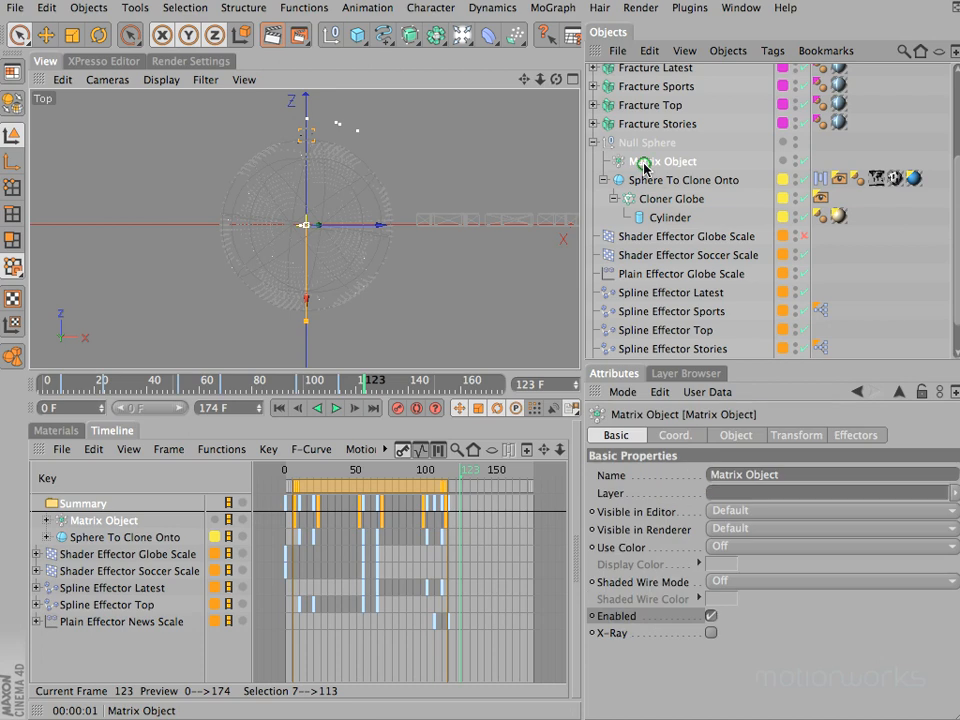
{"action": "left_click", "coordinate": [712, 616]}
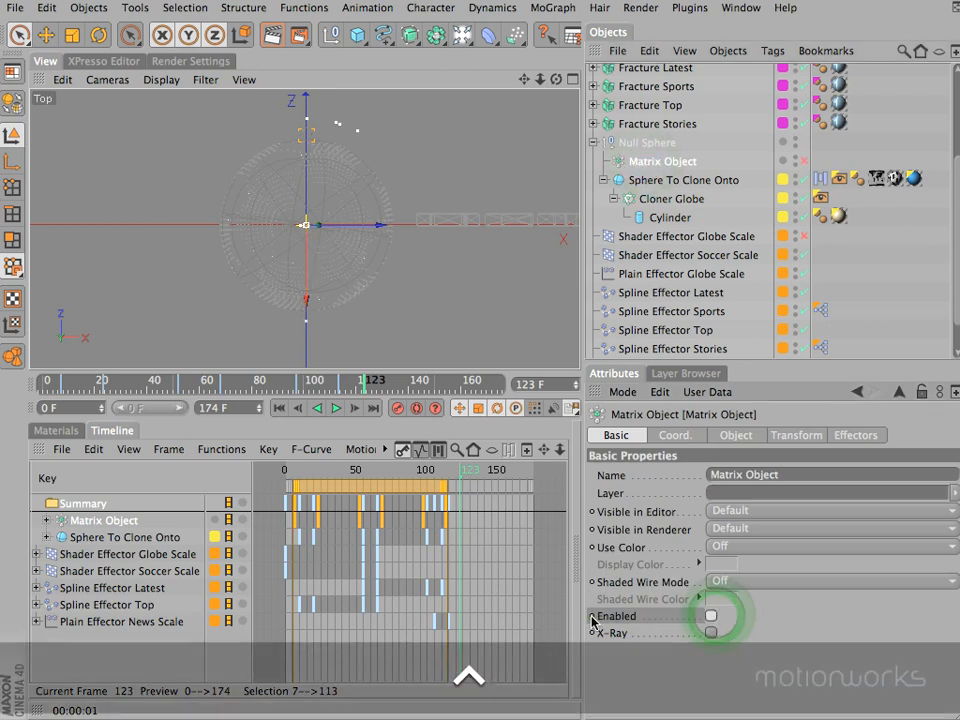
{"action": "left_click", "coordinate": [591, 616], "text": "ctrl"}
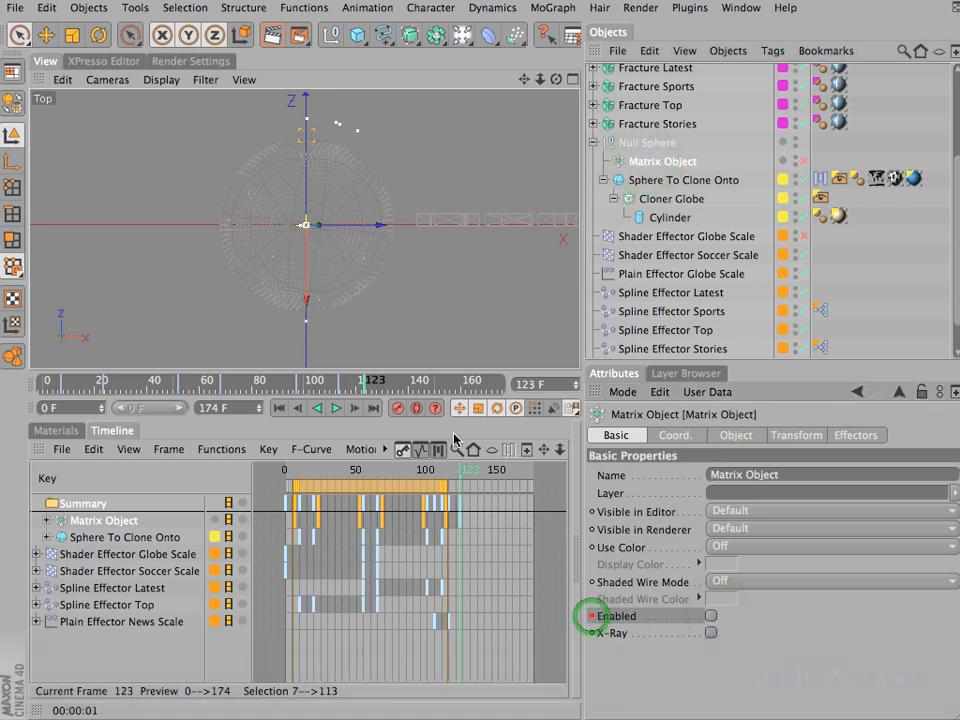
{"action": "left_click", "coordinate": [279, 408]}
{"action": "left_click", "coordinate": [712, 617]}
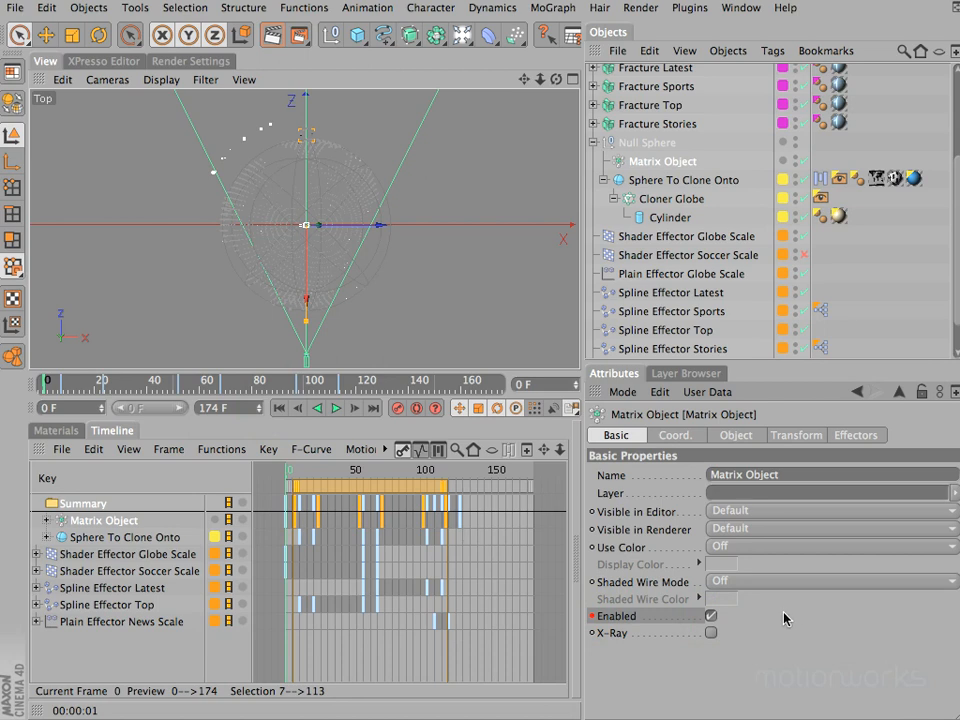
Play the animation in the top and perspective views to check the traced globe lines, stopping at frame 121.
{"action": "left_click", "coordinate": [340, 407]}
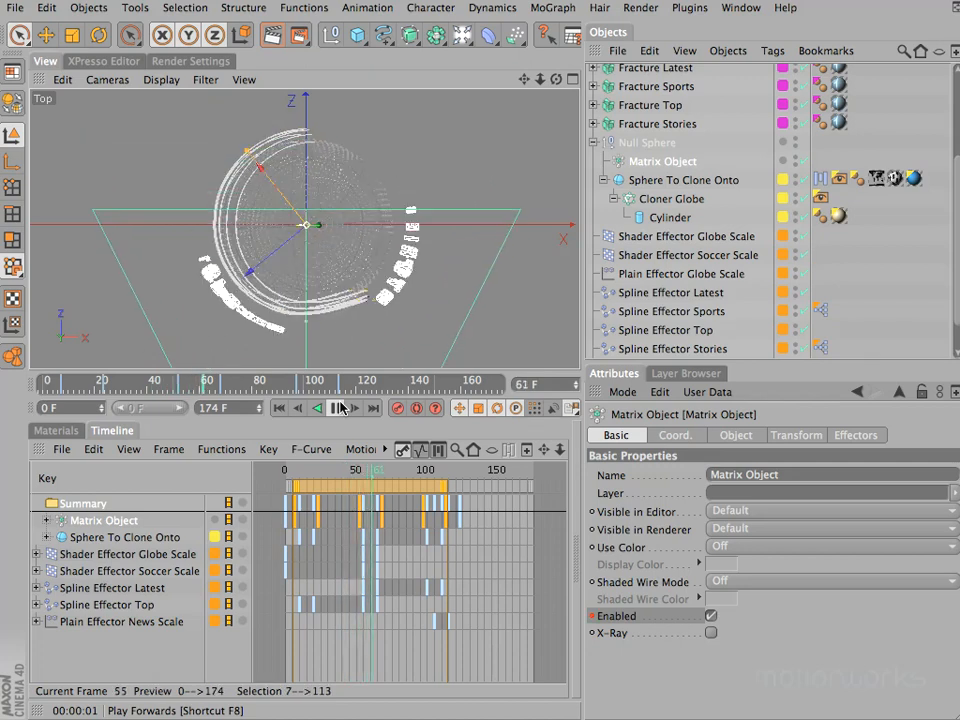
{"action": "key", "text": "F1"}
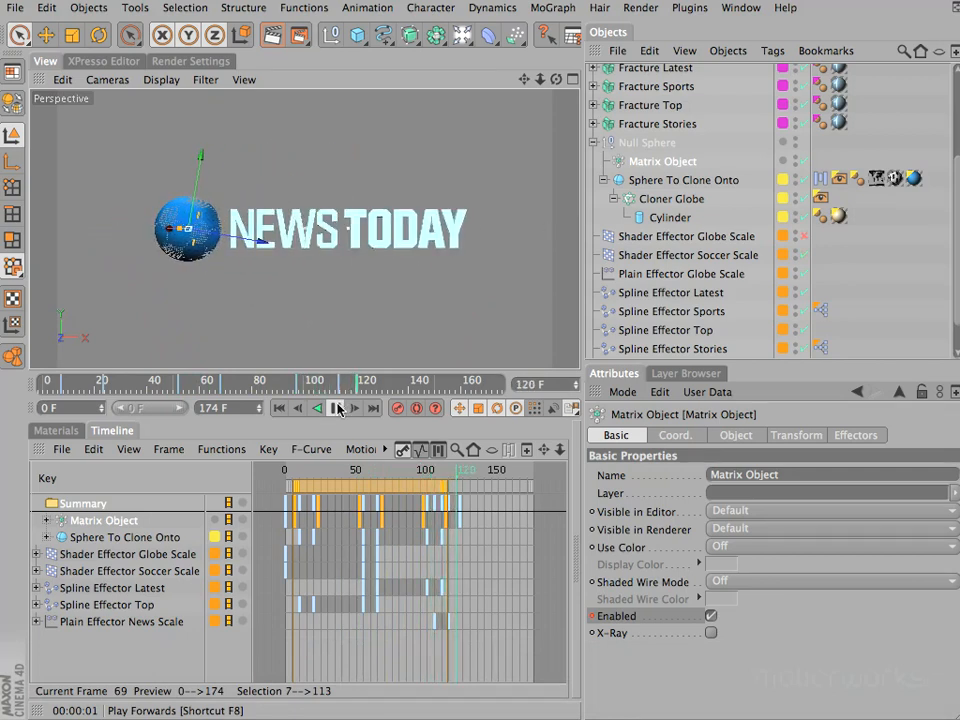
{"action": "left_click", "coordinate": [338, 408]}
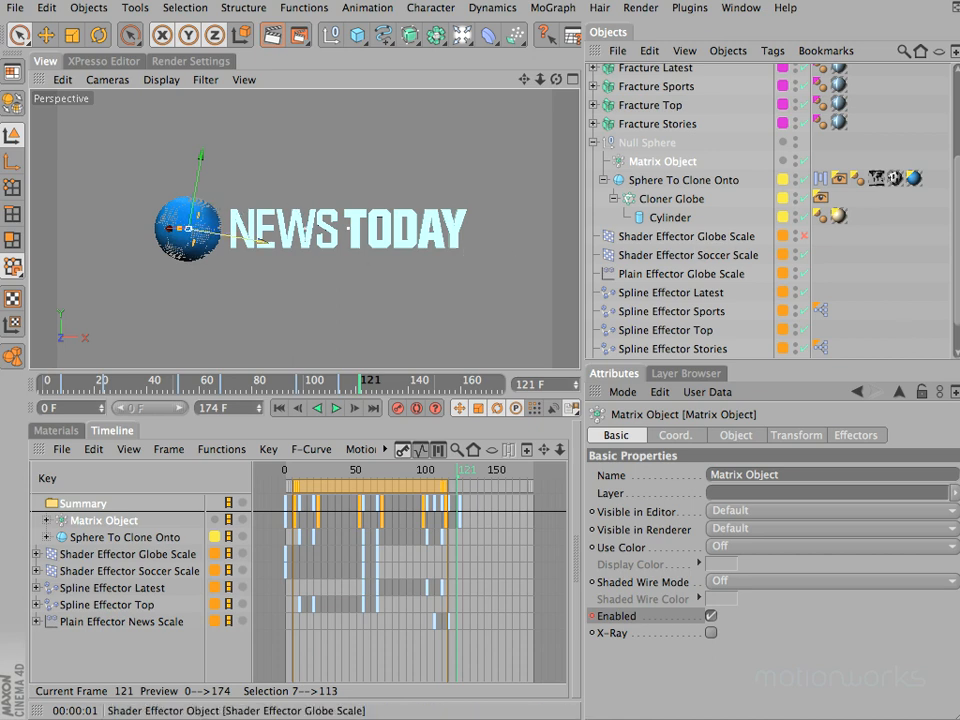
Collapse the Null Sphere hierarchy and add a new null object to the scene.
{"action": "left_click", "coordinate": [593, 142]}
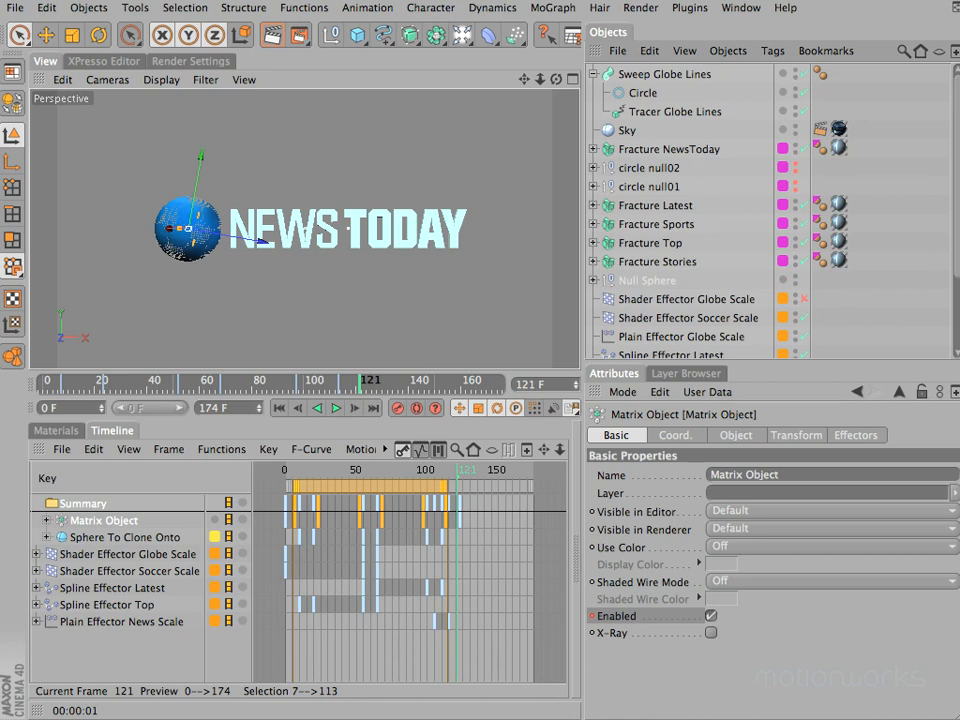
{"action": "left_click", "coordinate": [328, 38]}
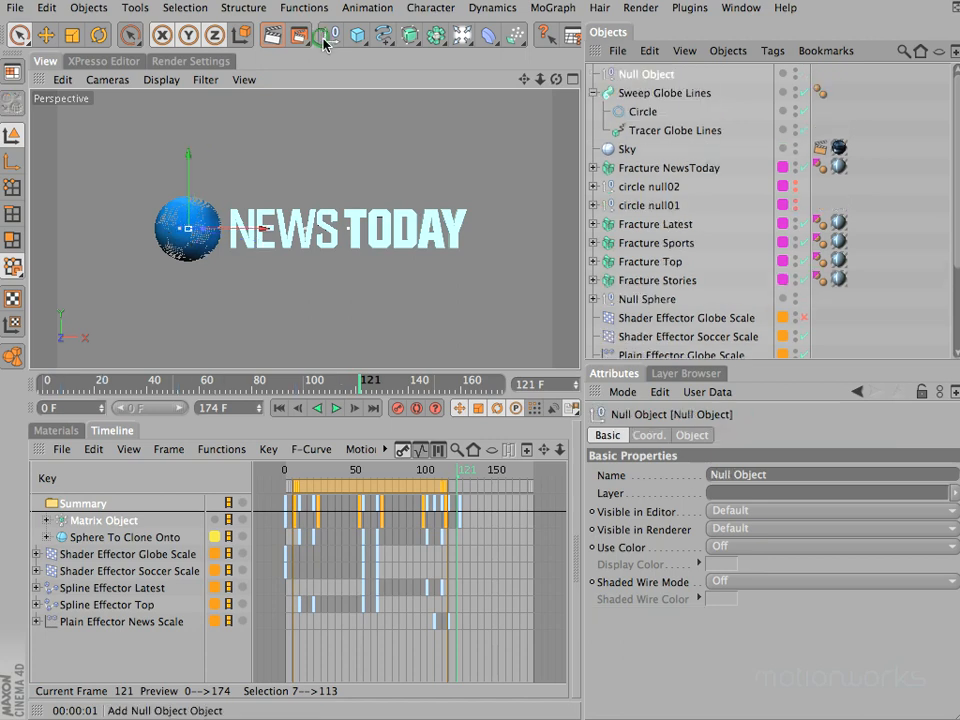
Rename the new null object Trace null Top and raise it to 290 m in Y above the globe's centre.
{"action": "double_click", "coordinate": [652, 75]}
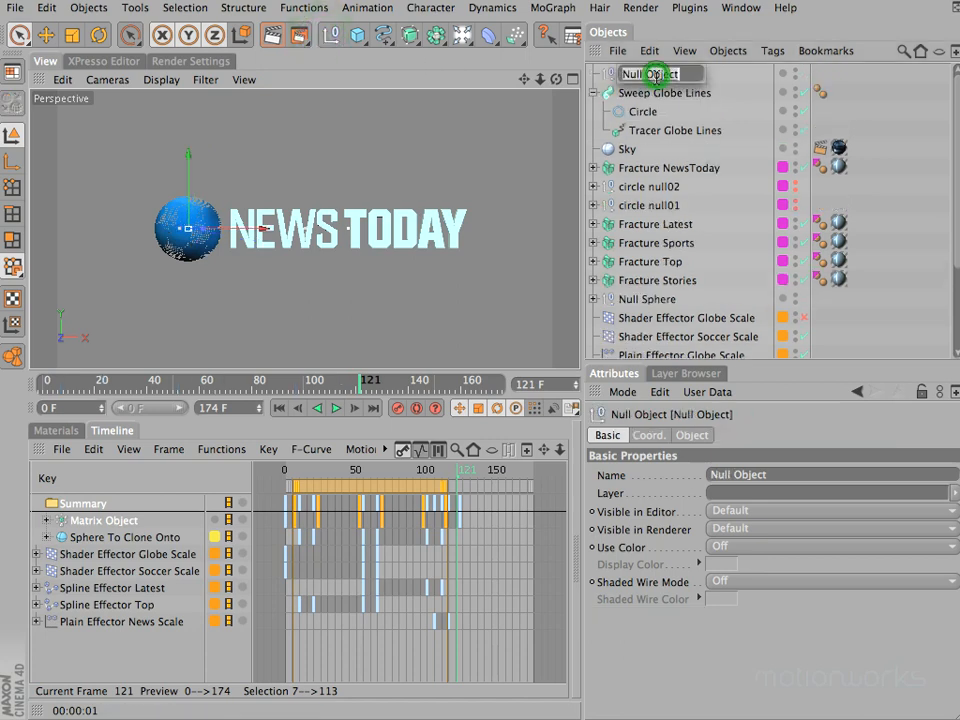
{"action": "type", "text": "TRacer Nul"}
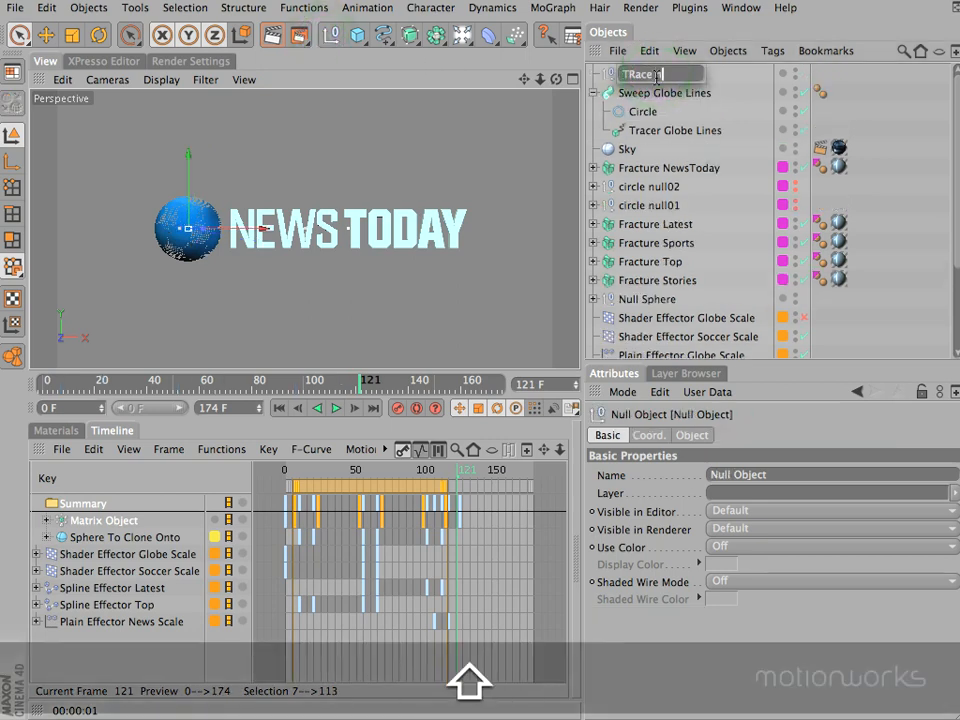
{"action": "type", "text": " Top"}
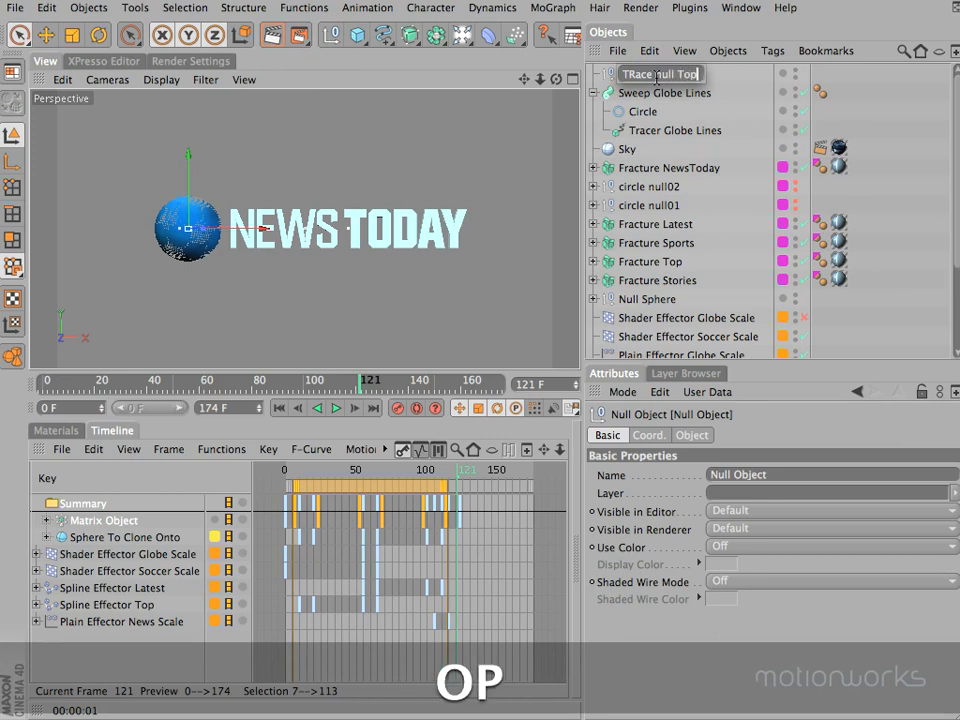
{"action": "key", "text": "Return"}
{"action": "double_click", "coordinate": [633, 77]}
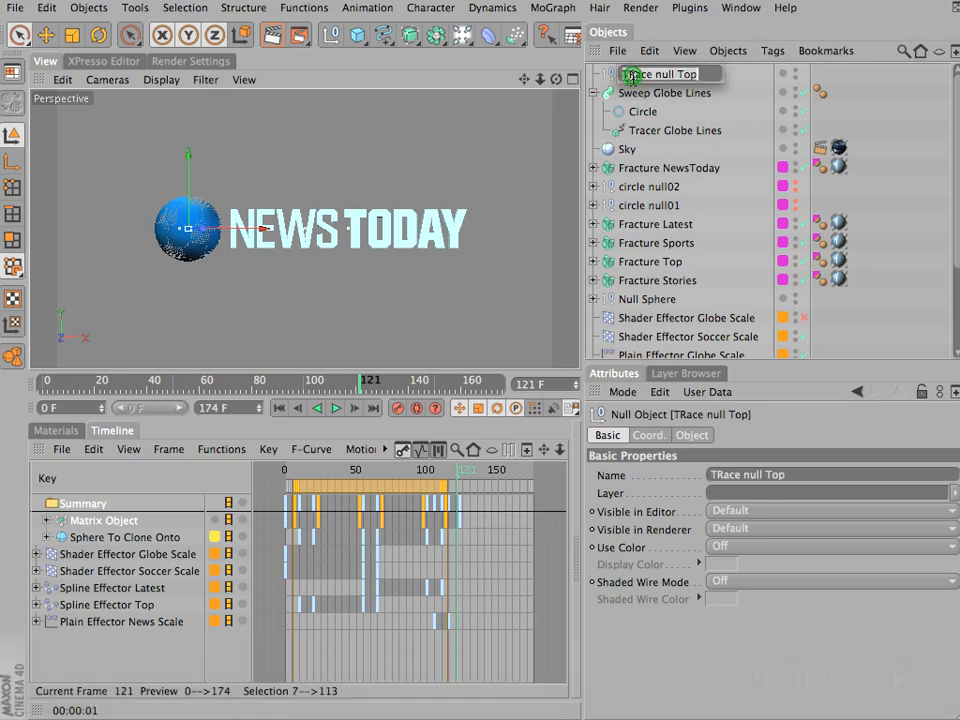
{"action": "left_click", "coordinate": [630, 76]}
{"action": "key", "text": "BackSpace"}
{"action": "type", "text": "r"}
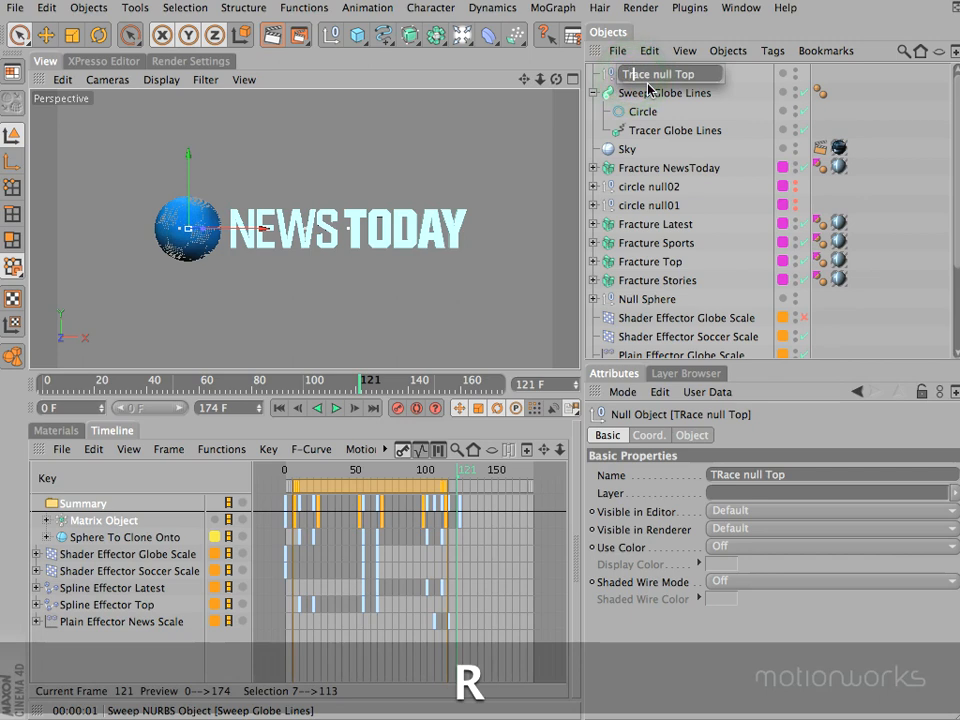
{"action": "key", "text": "Return"}
{"action": "left_click_drag", "start_coordinate": [188, 164], "coordinate": [188, 136]}
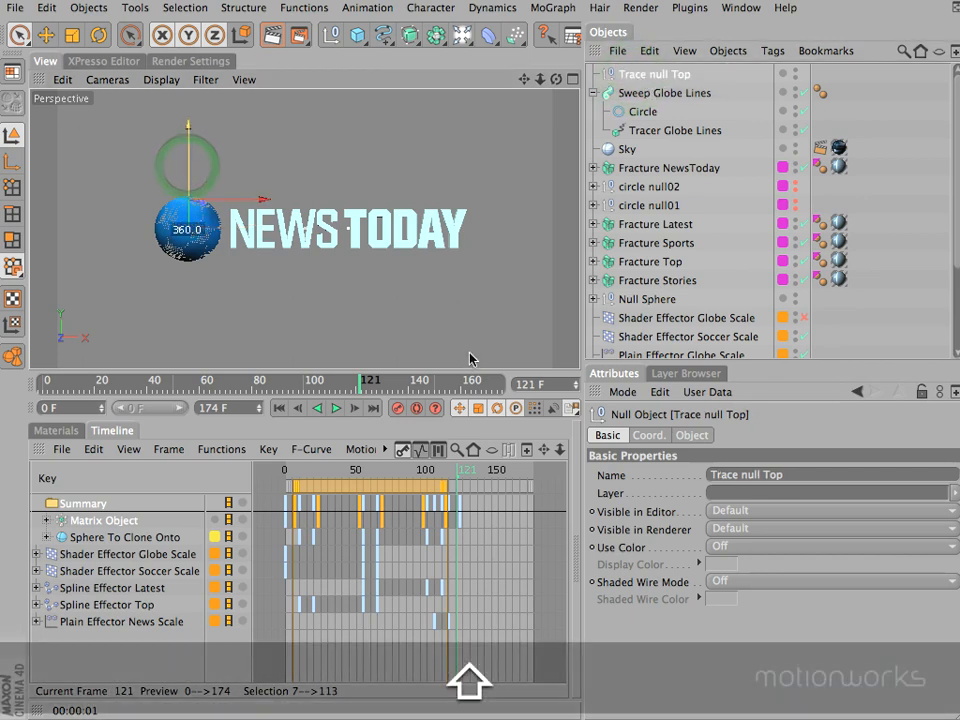
{"action": "left_click", "coordinate": [640, 435]}
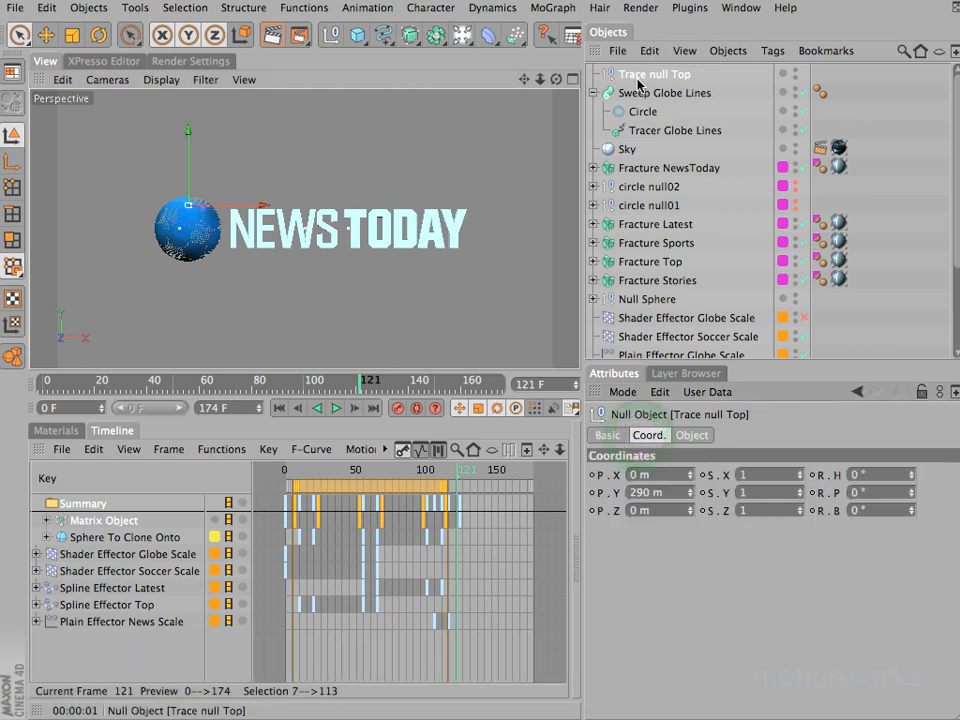
Create a child copy of Trace null Top named Trace null middle and lower it to -580 m in Y.
{"action": "left_click_drag", "start_coordinate": [637, 80], "coordinate": [645, 87]}
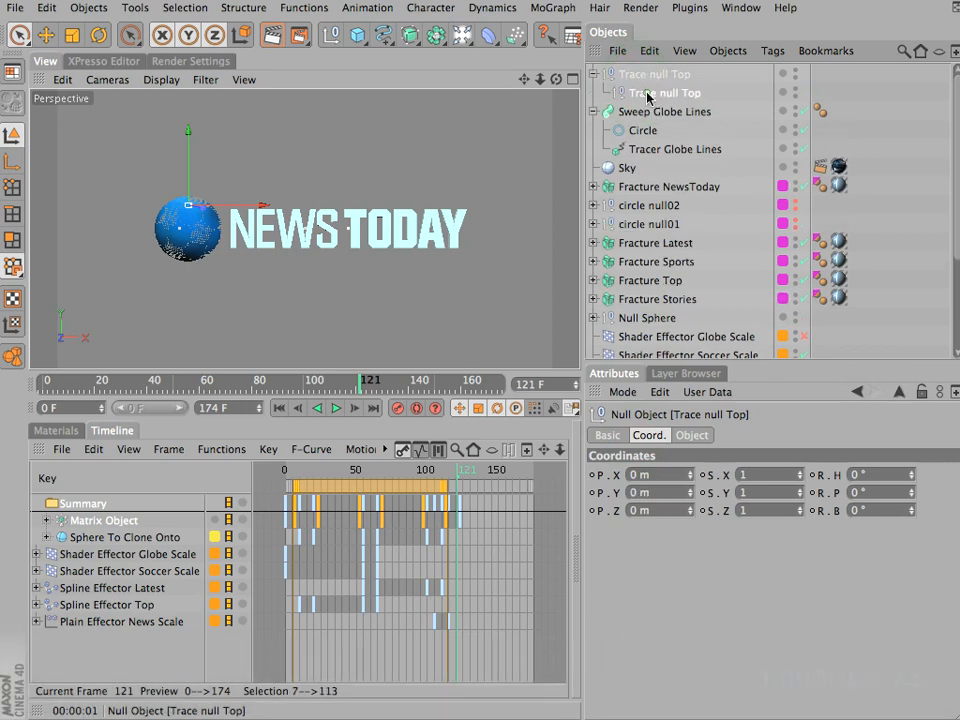
{"action": "double_click", "coordinate": [688, 93]}
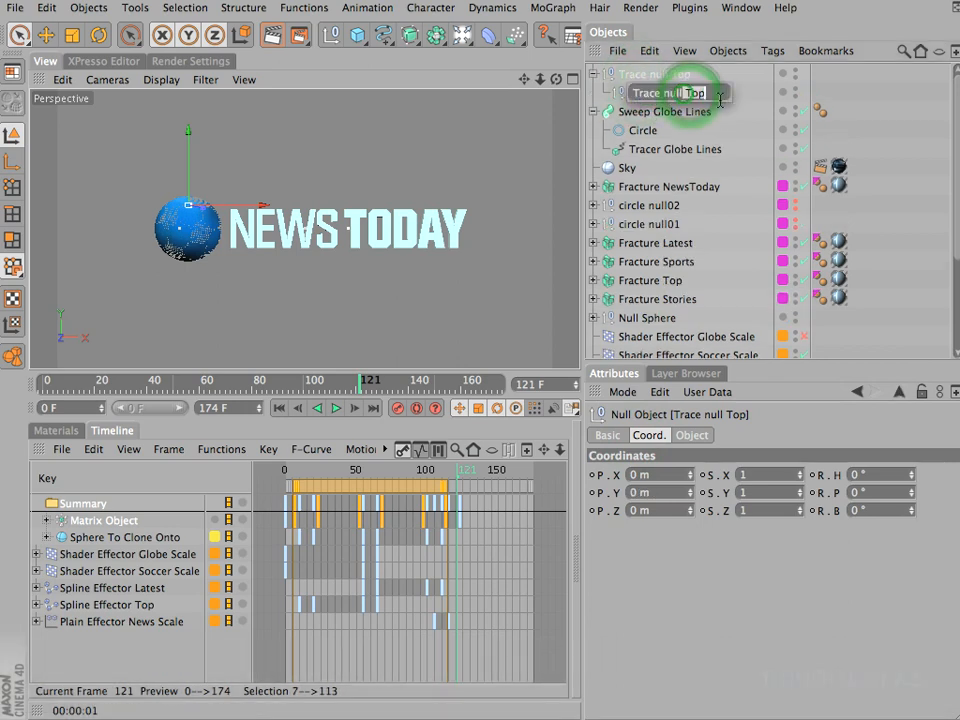
{"action": "type", "text": "mif"}
{"action": "key", "text": "BackSpace"}
{"action": "type", "text": "ddle"}
{"action": "key", "text": "Return"}
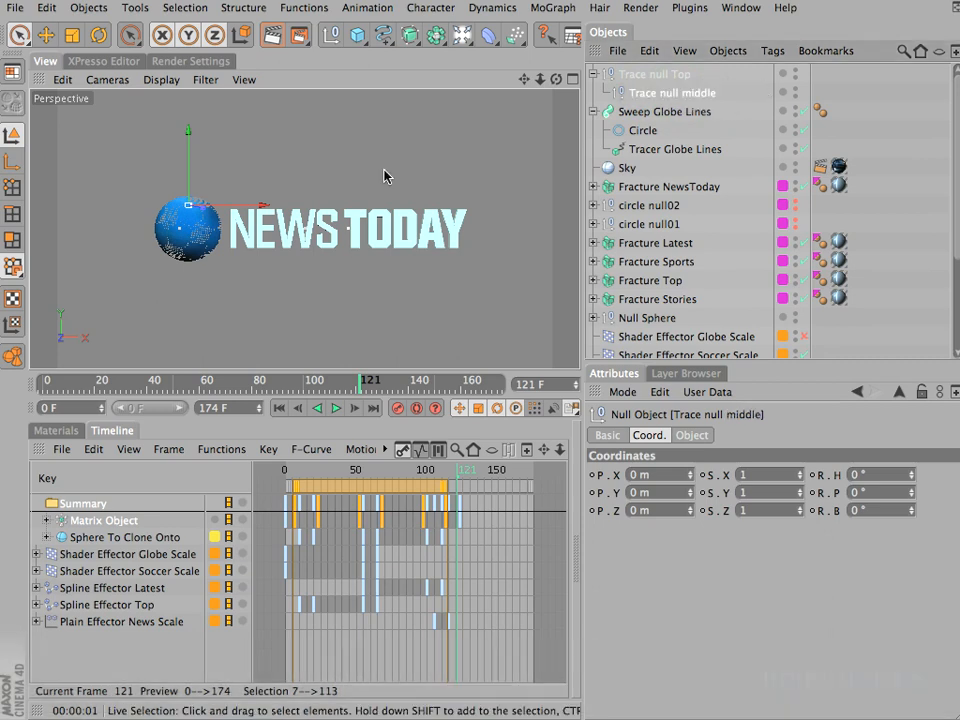
{"action": "left_click_drag", "start_coordinate": [188, 133], "coordinate": [470, 357], "text": "shift"}
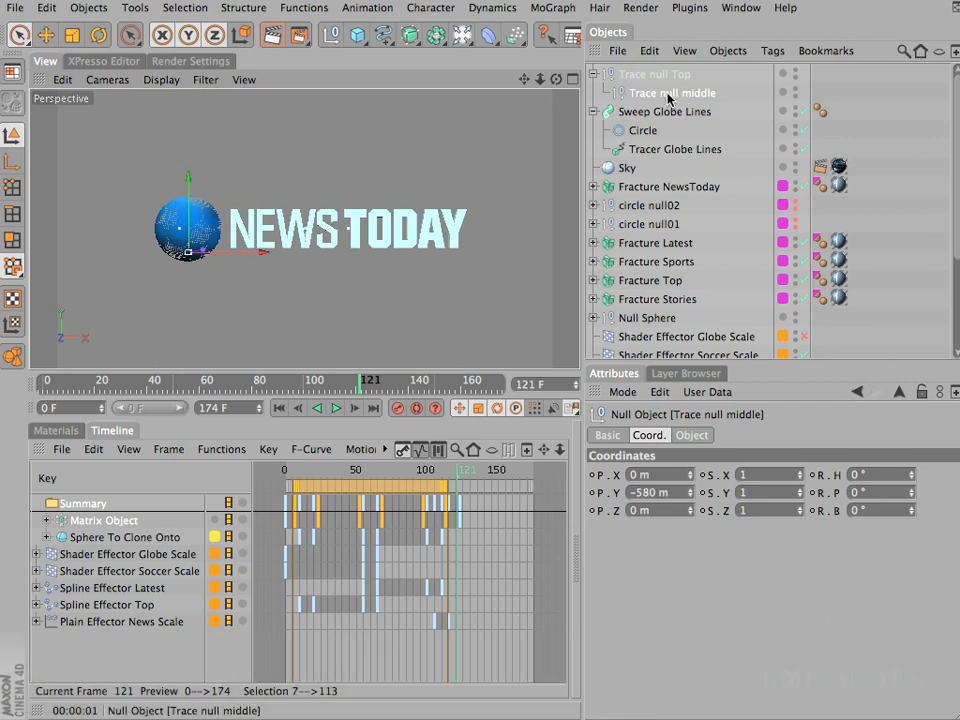
Duplicate Trace null middle under the same parent as Trace null bottom and set its Y position to -600 m.
{"action": "left_click_drag", "start_coordinate": [668, 95], "coordinate": [670, 88], "text": "ctrl"}
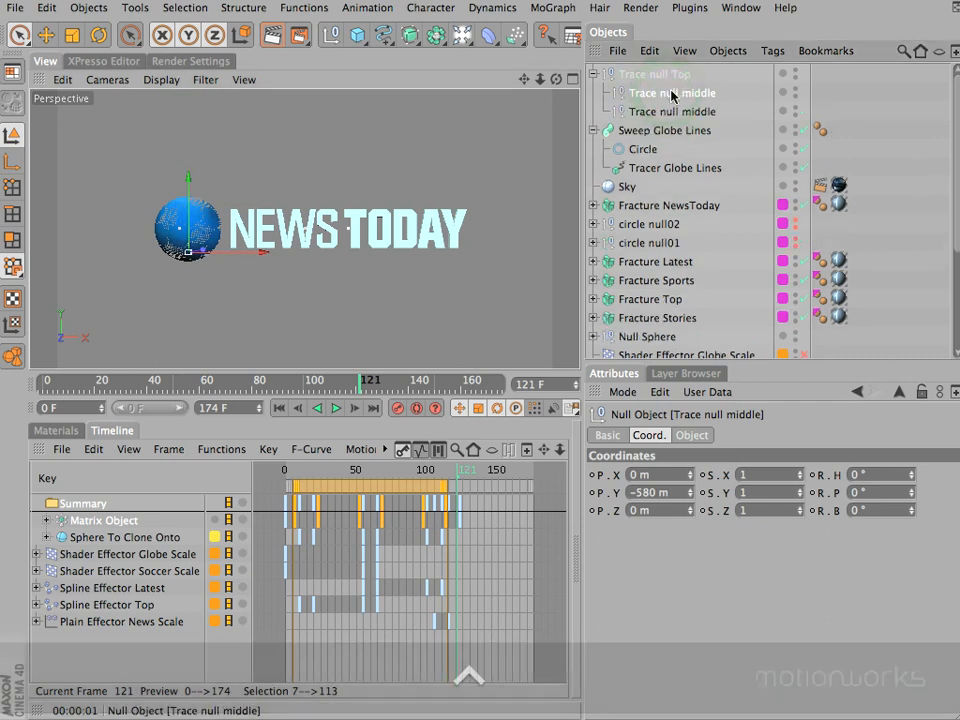
{"action": "double_click", "coordinate": [688, 114]}
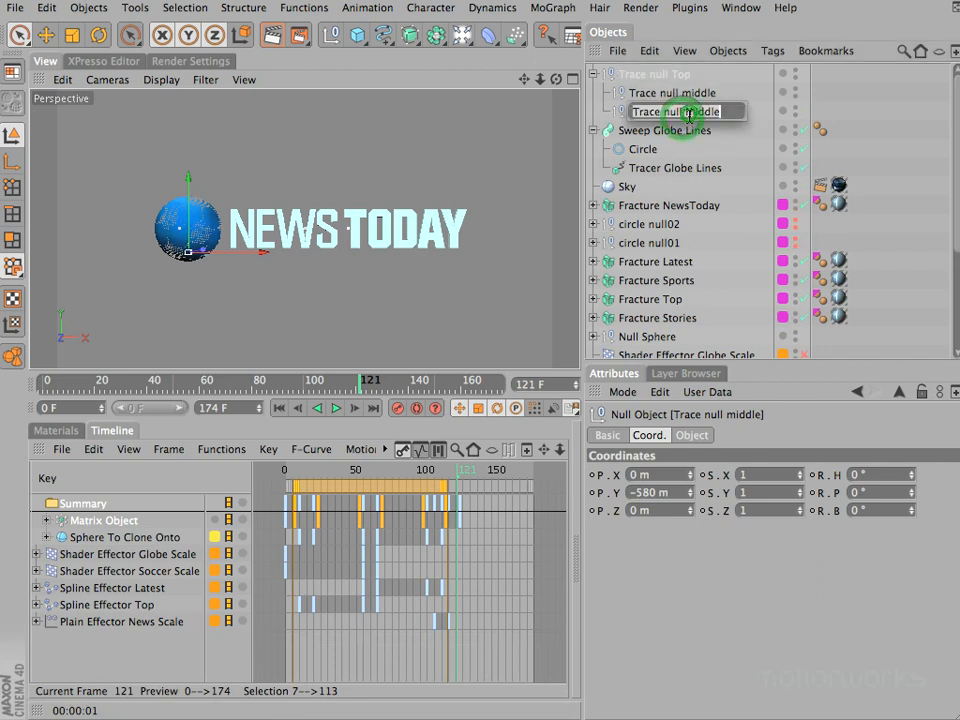
{"action": "type", "text": "bottom"}
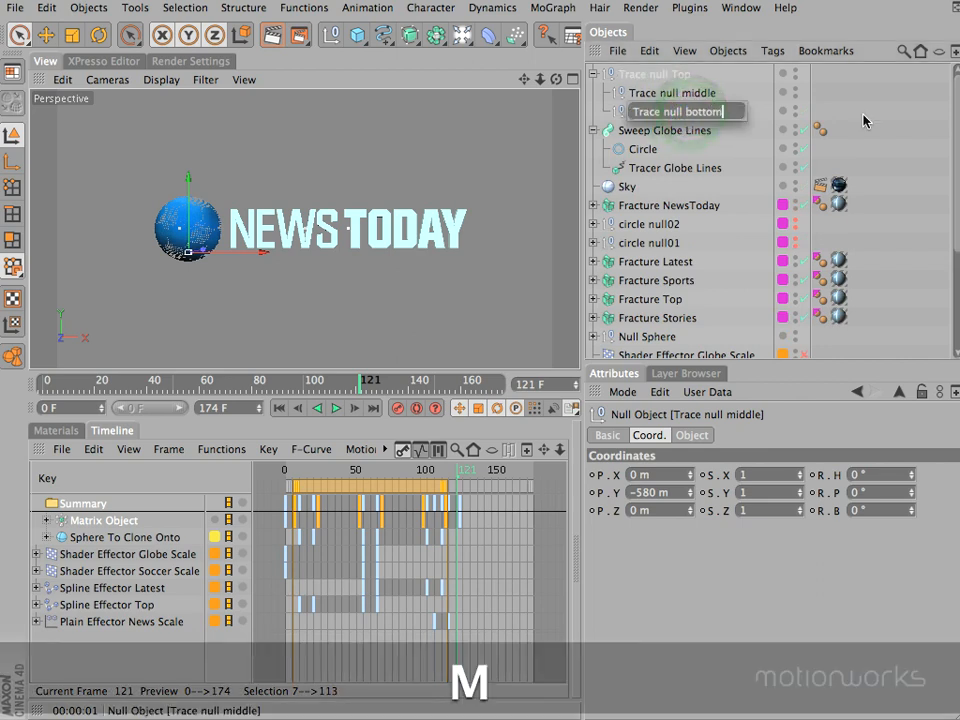
{"action": "key", "text": "Return"}
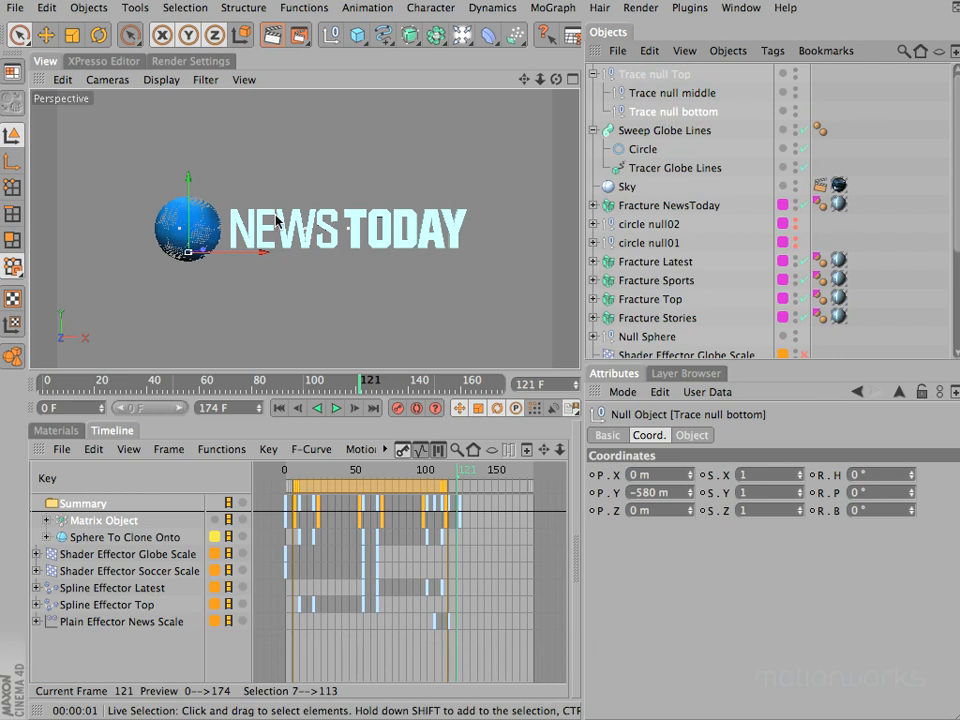
{"action": "double_click", "coordinate": [658, 492]}
{"action": "type", "text": "-600"}
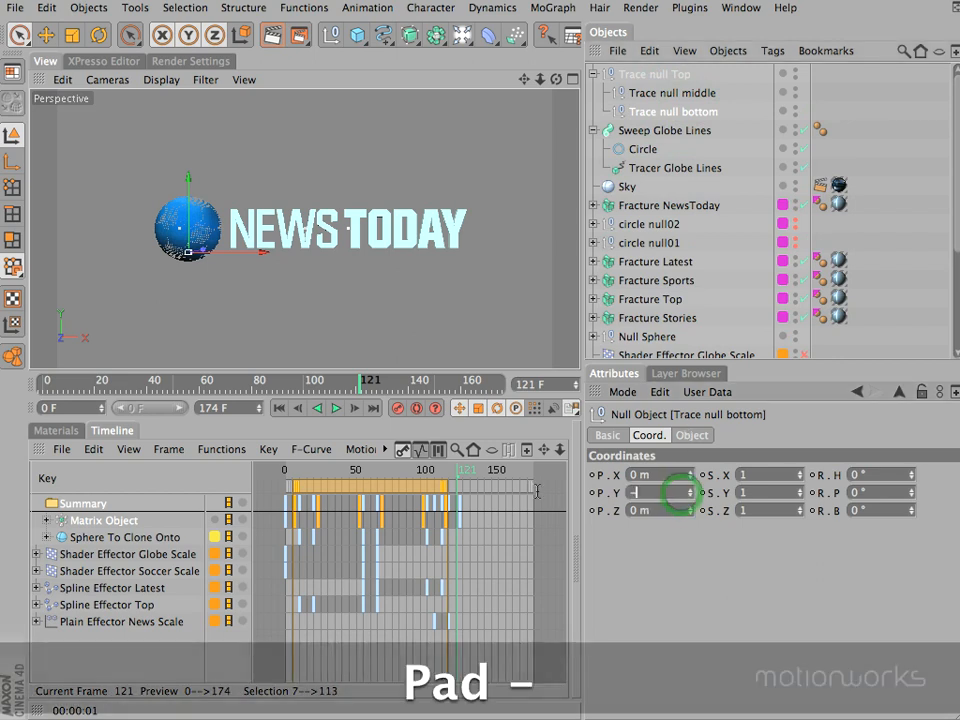
{"action": "key", "text": "Return"}
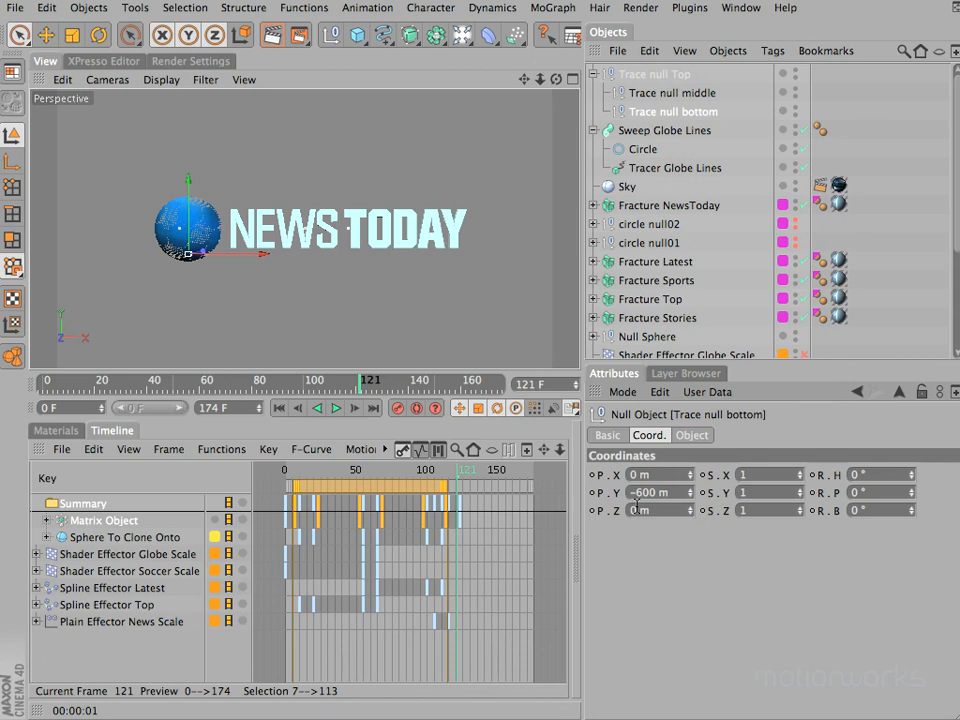
Set the Y position of Trace null middle to -560 m and of Trace null bottom to -620 m.
{"action": "left_click", "coordinate": [697, 93]}
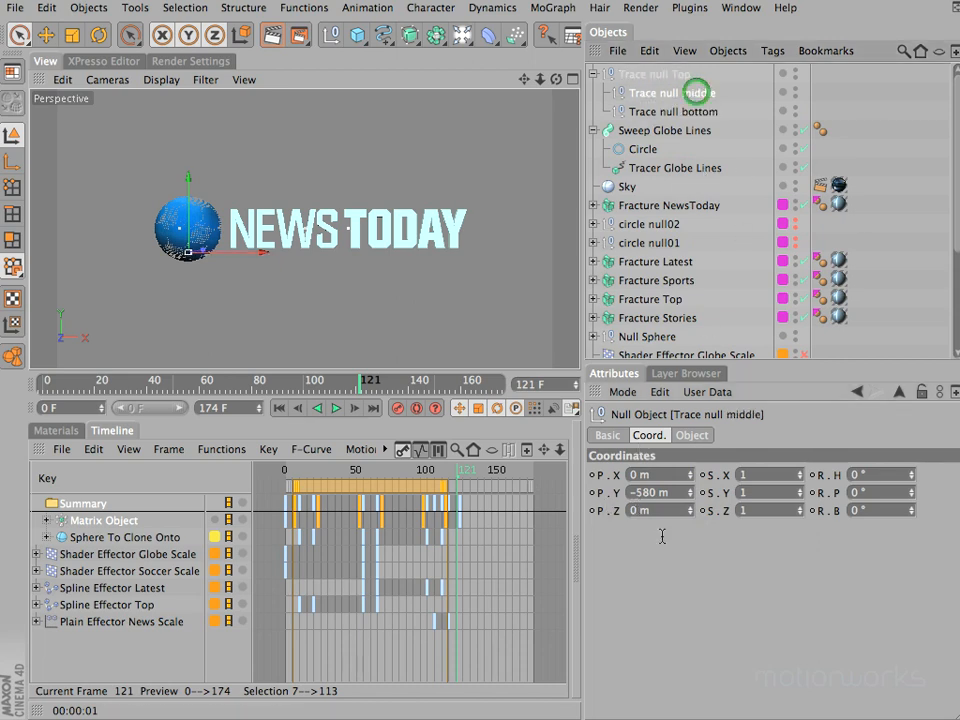
{"action": "left_click", "coordinate": [648, 493]}
{"action": "type", "text": "6"}
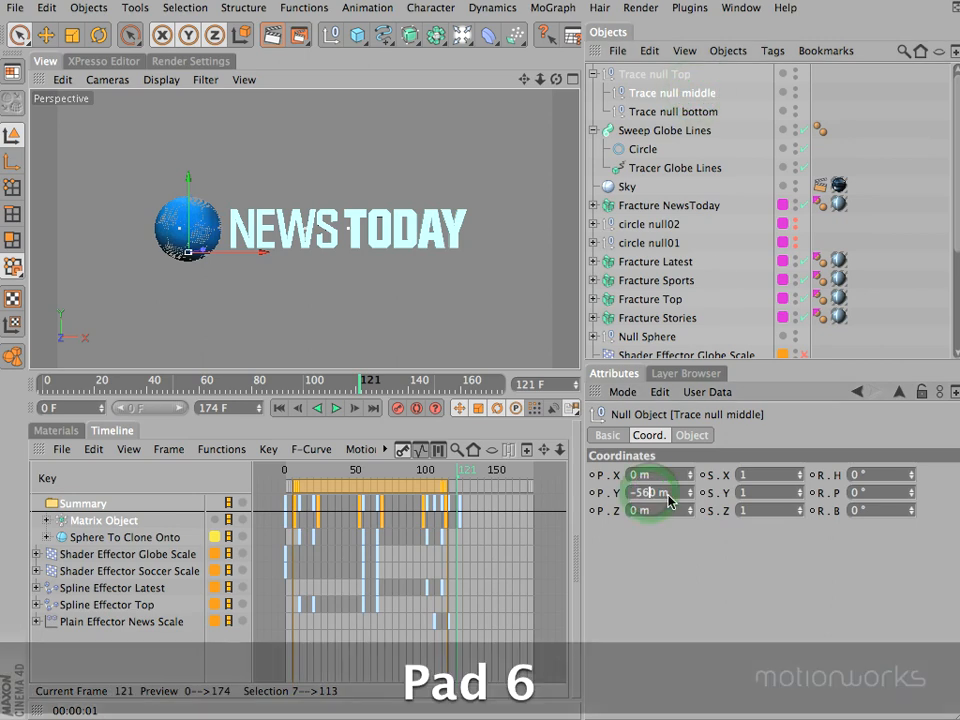
{"action": "left_click", "coordinate": [695, 113]}
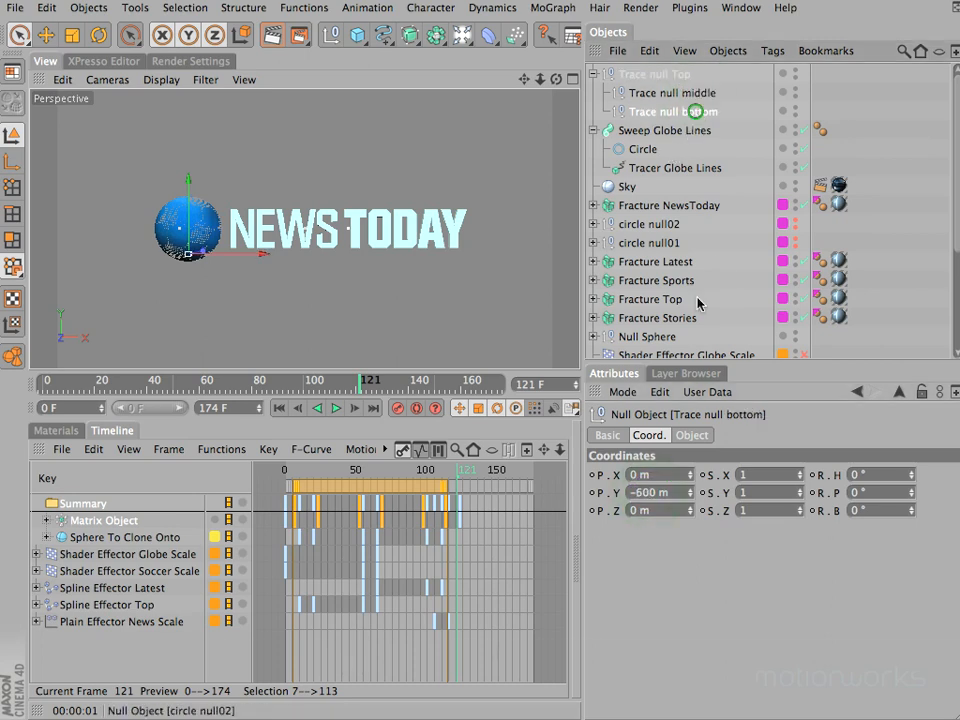
{"action": "left_click", "coordinate": [650, 494]}
{"action": "type", "text": "2"}
{"action": "key", "text": "Return"}
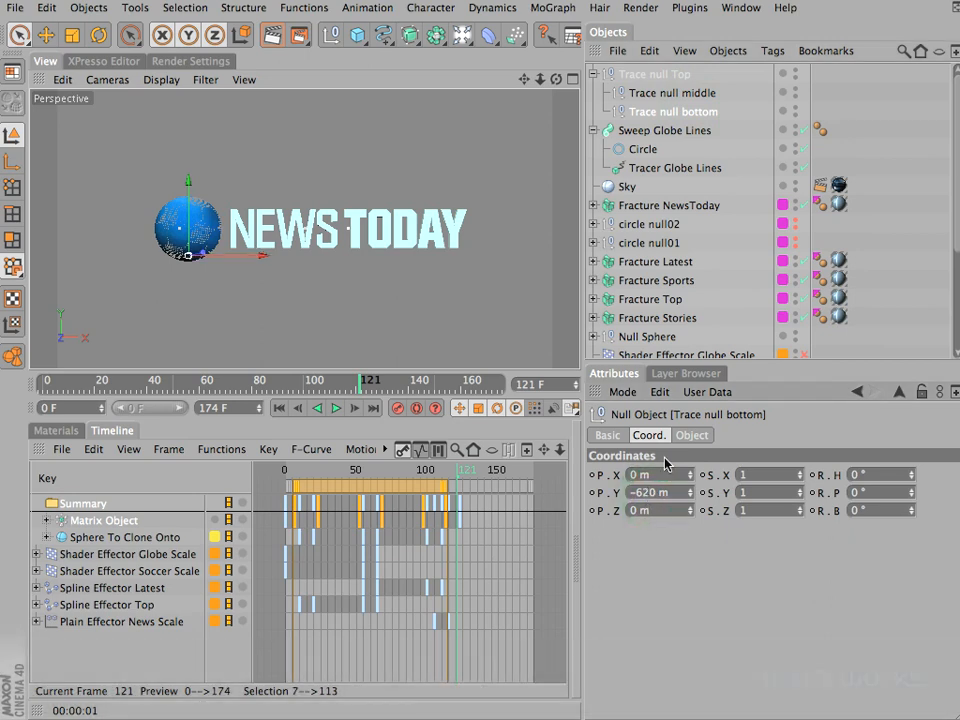
Move Trace null Top with its children to about 760 m in X to view the nulls clear of the globe.
{"action": "left_click", "coordinate": [633, 74]}
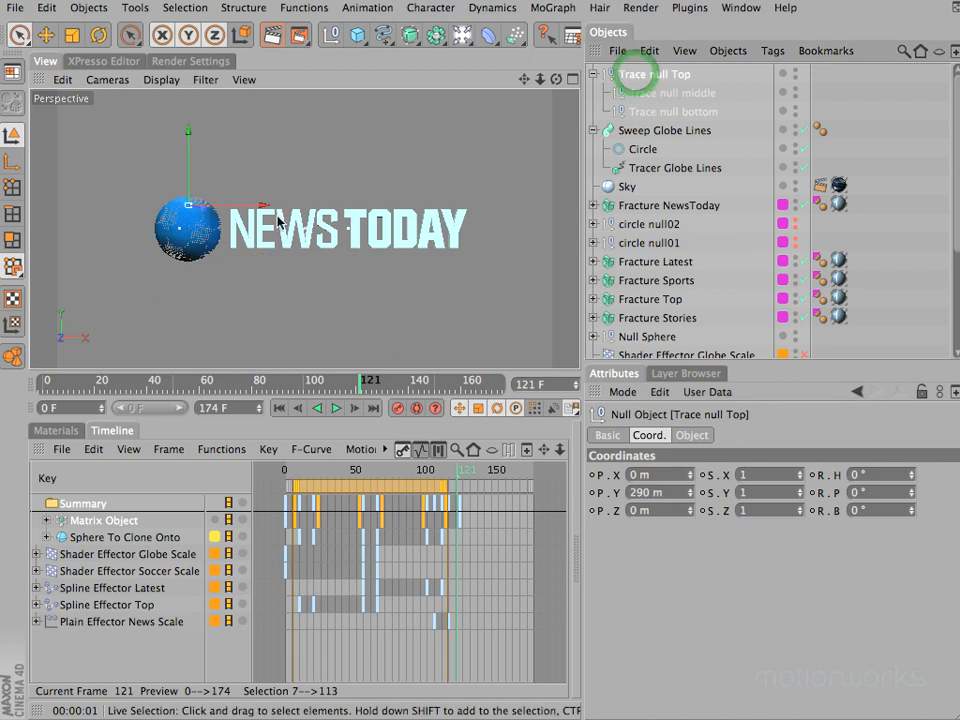
{"action": "left_click_drag", "start_coordinate": [264, 205], "coordinate": [325, 205]}
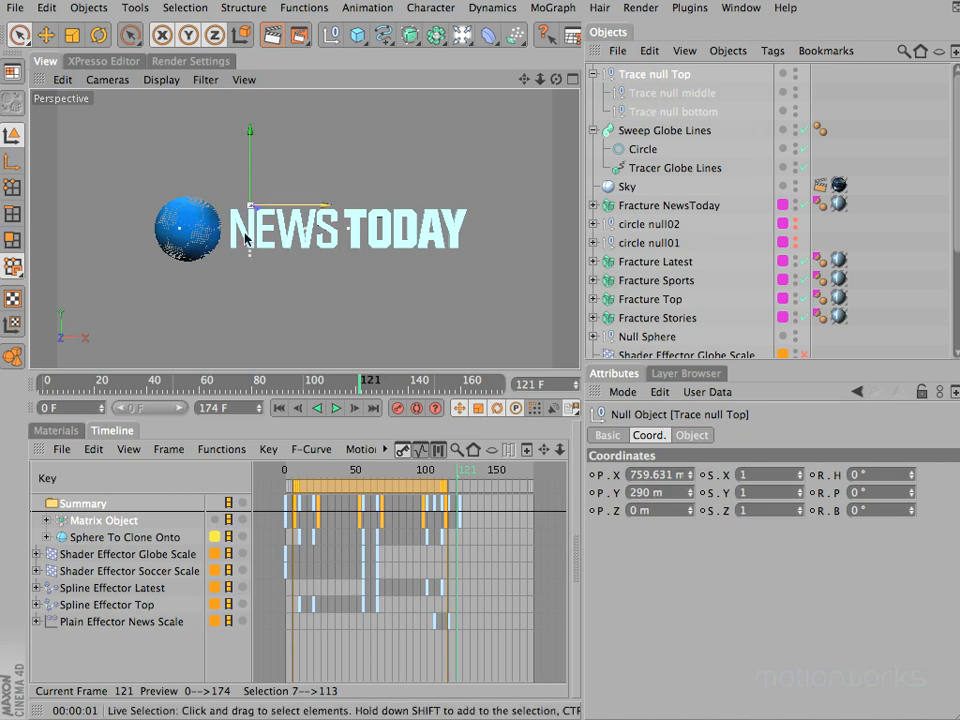
{"action": "left_click", "coordinate": [889, 140]}
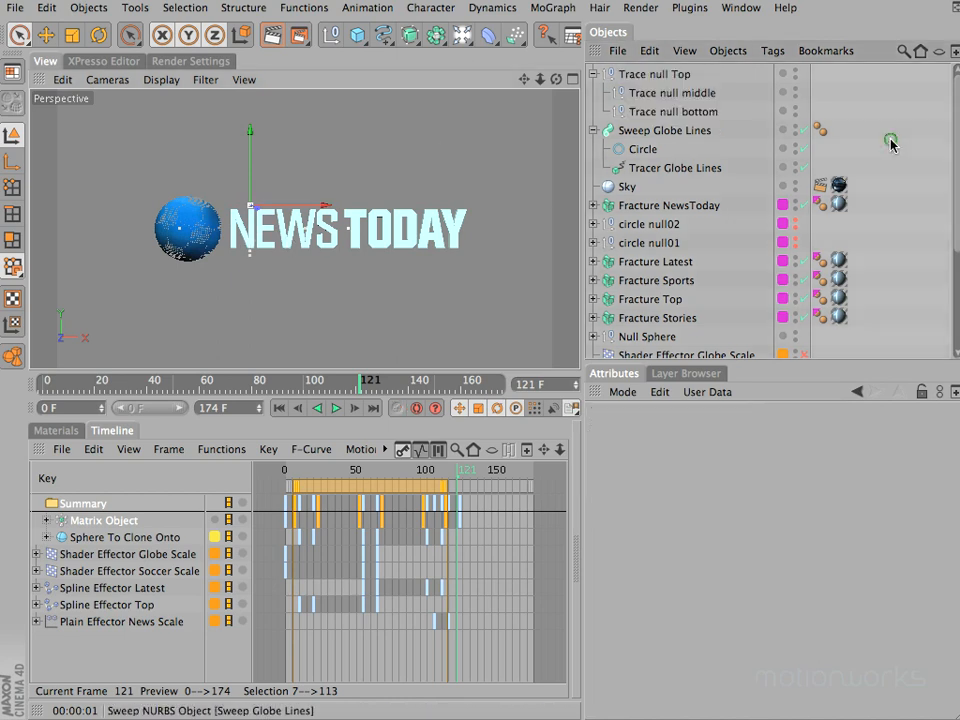
Lower Trace null Top slightly, trying 285 m and settling on a Y position of 280 m.
{"action": "left_click", "coordinate": [647, 76]}
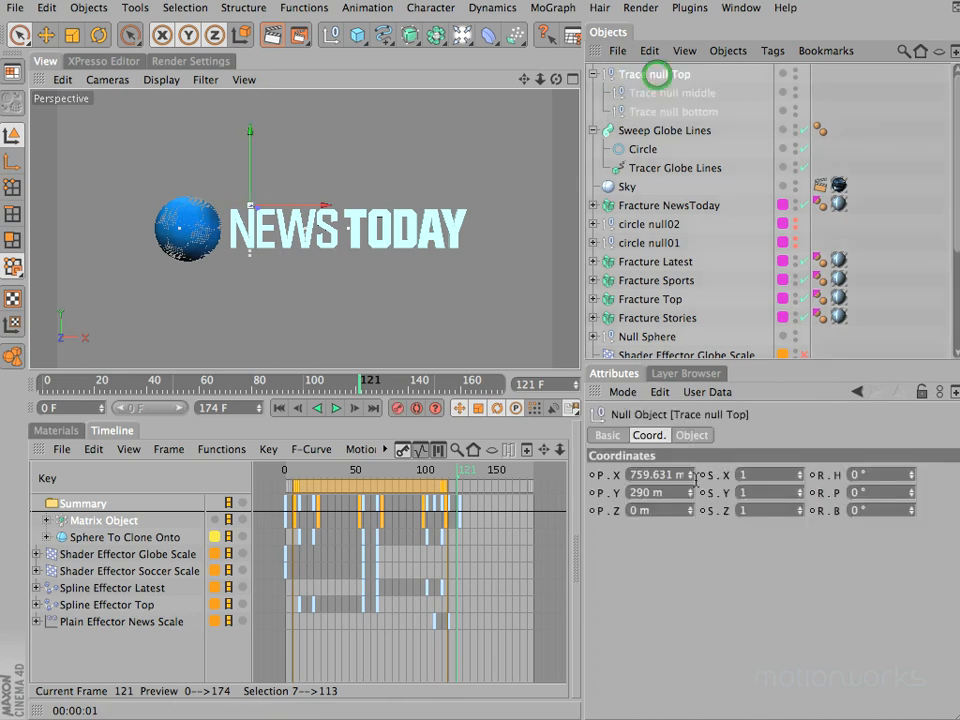
{"action": "type", "text": "285"}
{"action": "key", "text": "Return"}
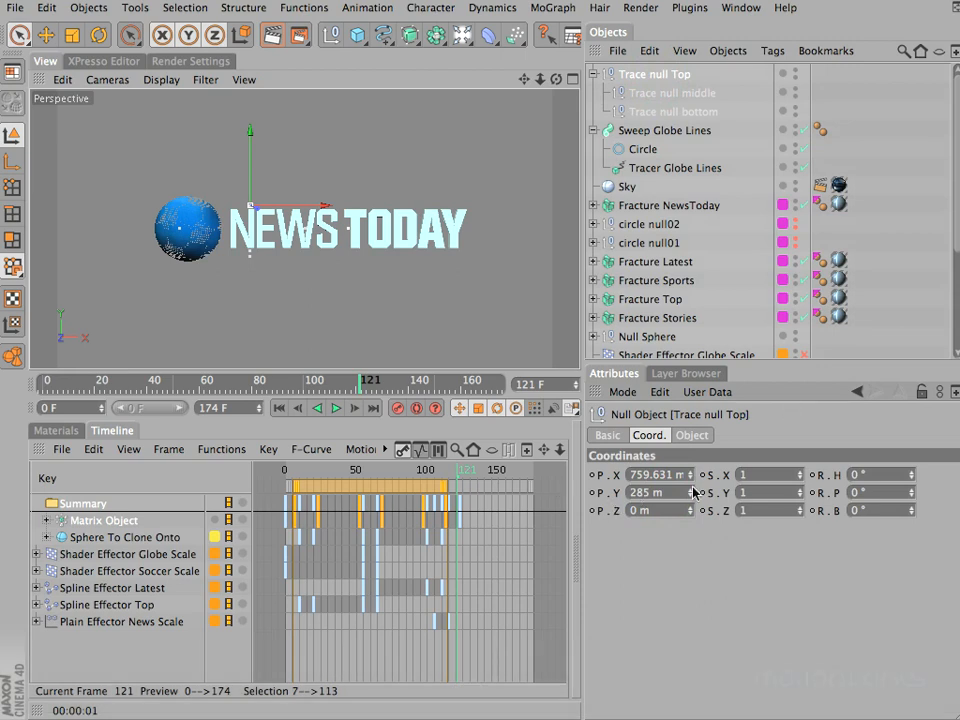
{"action": "type", "text": "280"}
{"action": "key", "text": "Return"}
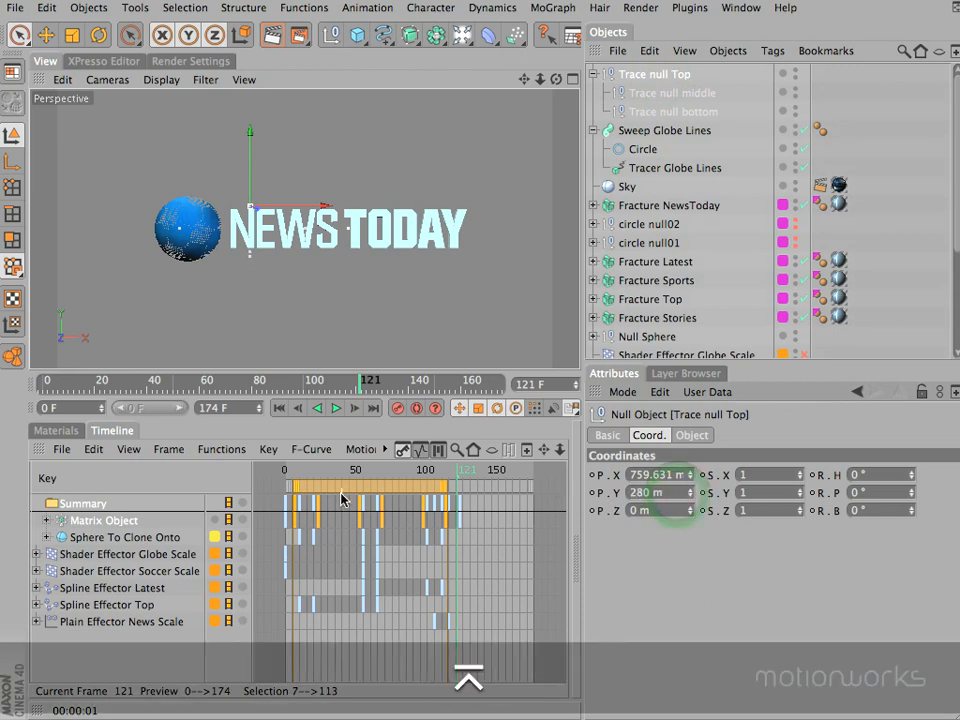
{"action": "left_click", "coordinate": [897, 267]}
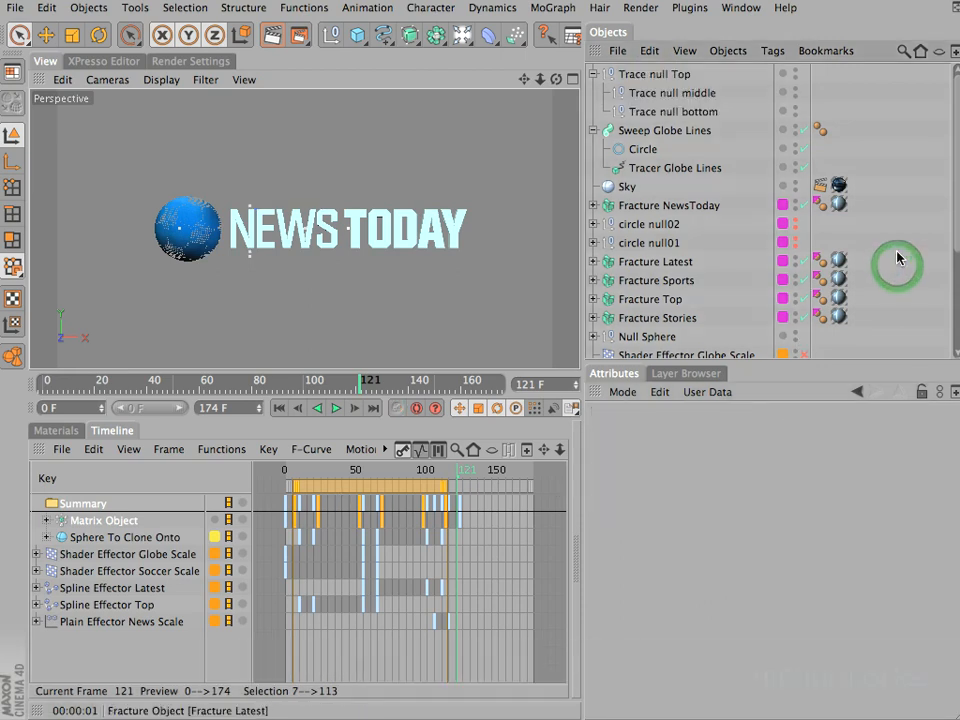
Offset Trace null bottom along the X axis to -100 m.
{"action": "left_click", "coordinate": [656, 108]}
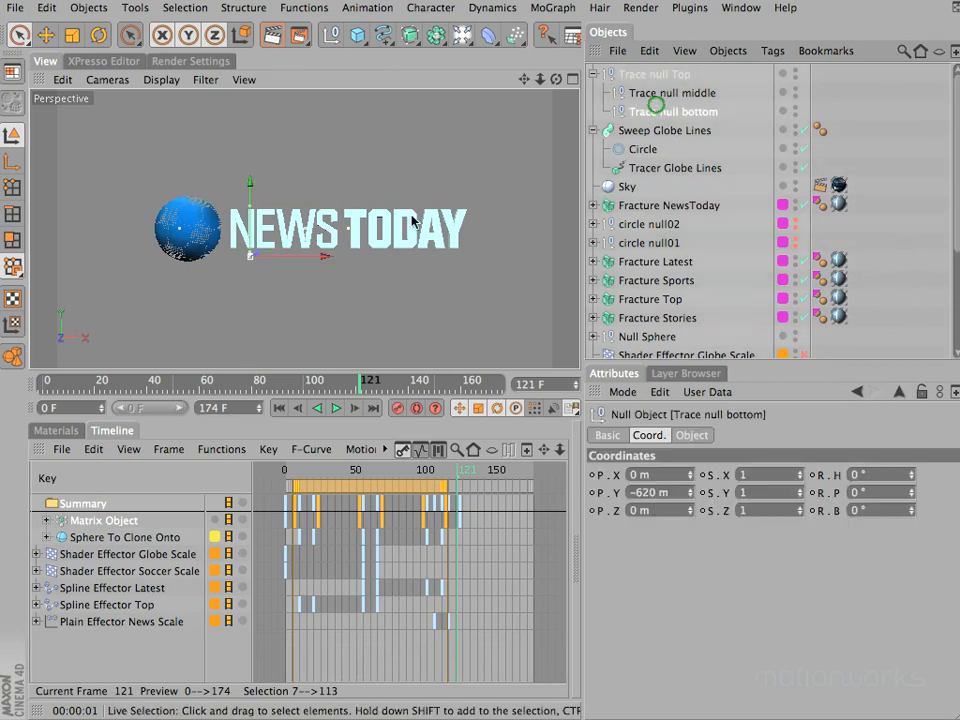
{"action": "left_click", "coordinate": [326, 257]}
{"action": "left_click_drag", "start_coordinate": [326, 257], "coordinate": [310, 257], "text": "shift"}
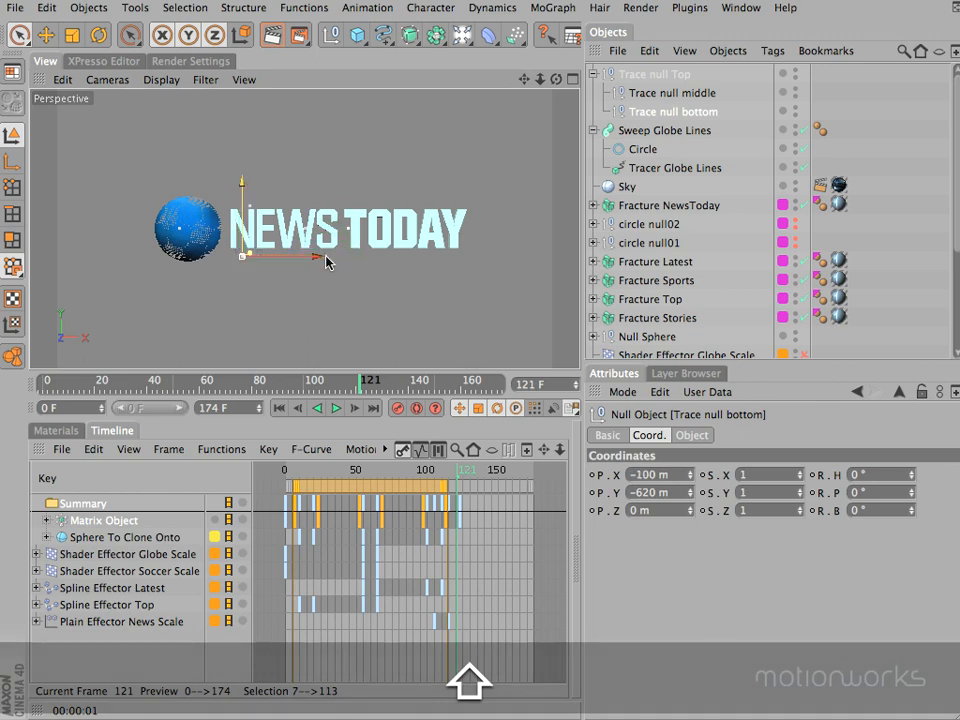
{"action": "left_click", "coordinate": [897, 248]}
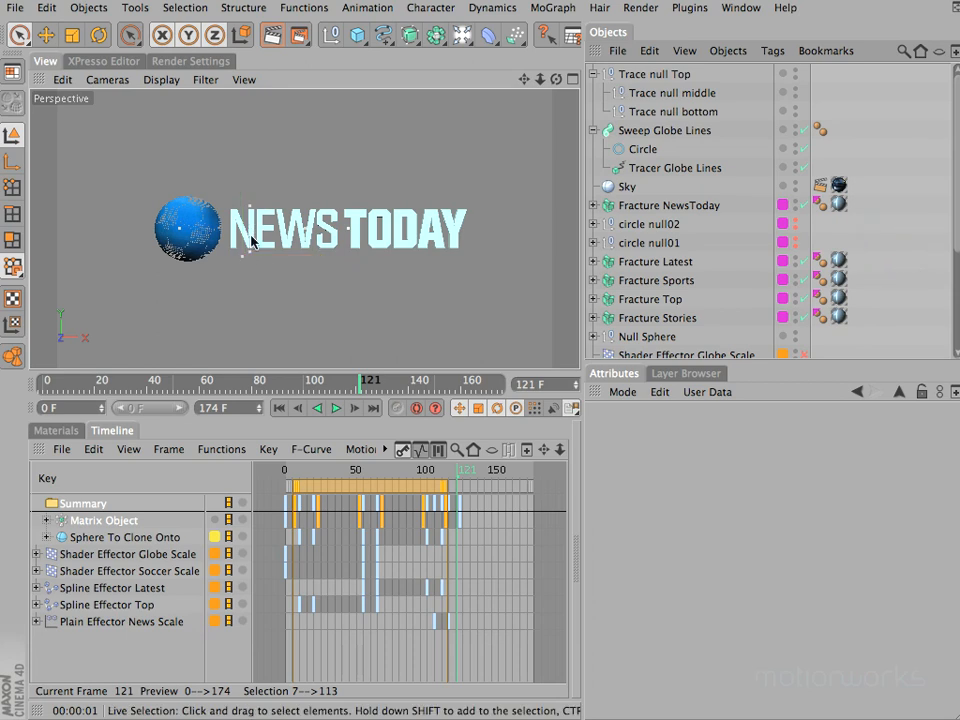
Slide Trace null Top back and forth along X to preview the nulls' sweep, and undo the move.
{"action": "left_click", "coordinate": [657, 76]}
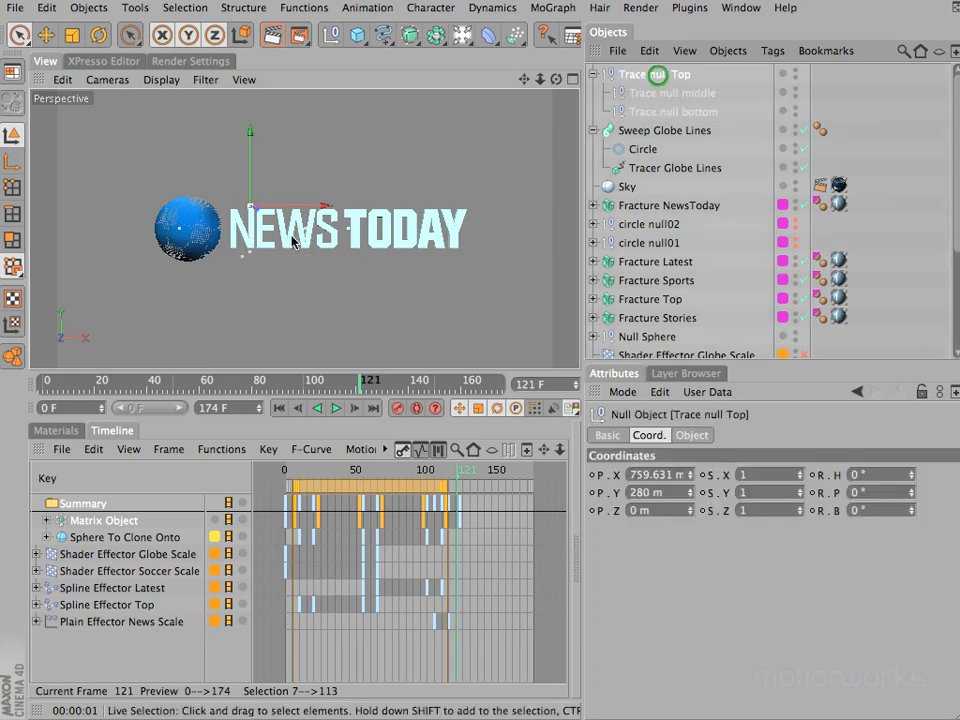
{"action": "left_click_drag", "start_coordinate": [327, 207], "coordinate": [274, 207]}
{"action": "mouse_move", "coordinate": [503, 358]}
{"action": "left_mouse_down"}
{"action": "mouse_move", "coordinate": [476, 358]}
{"action": "mouse_move", "coordinate": [497, 357]}
{"action": "left_mouse_up"}
{"action": "left_click_drag", "start_coordinate": [392, 362], "coordinate": [474, 358]}
{"action": "key", "text": "super+z"}
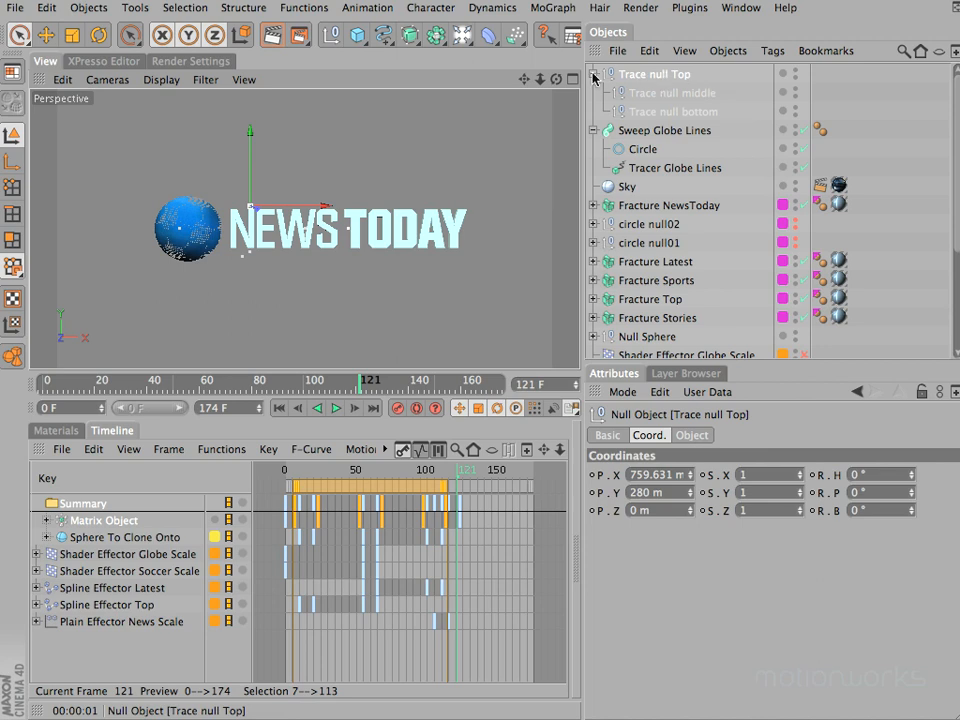
Set the X position of Trace null Top to 0 m.
{"action": "left_click", "coordinate": [644, 476]}
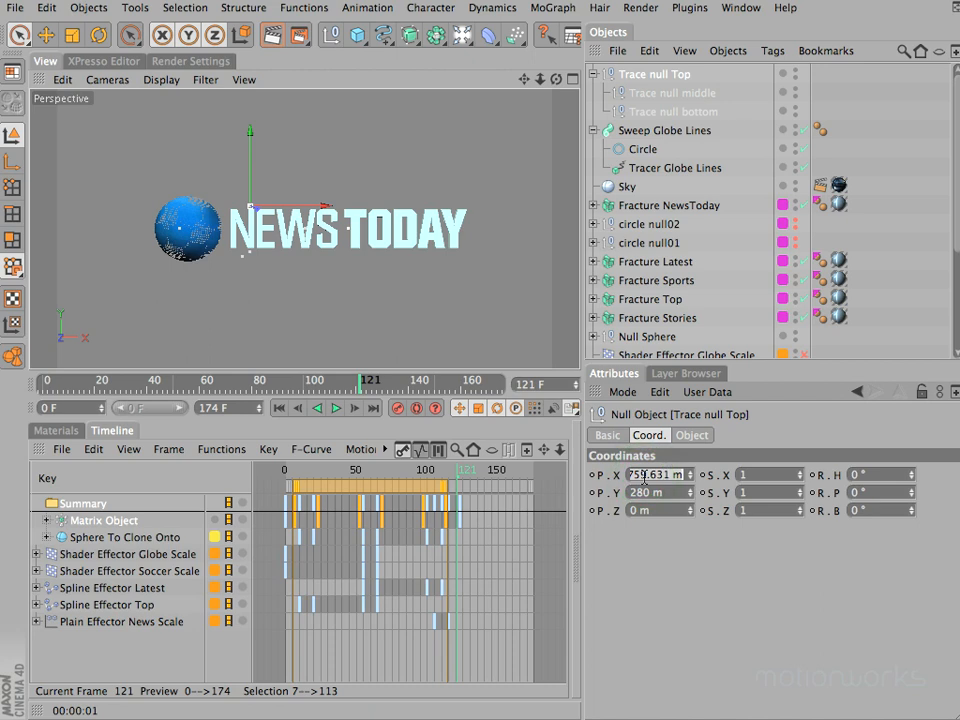
{"action": "type", "text": "0"}
{"action": "key", "text": "Return"}
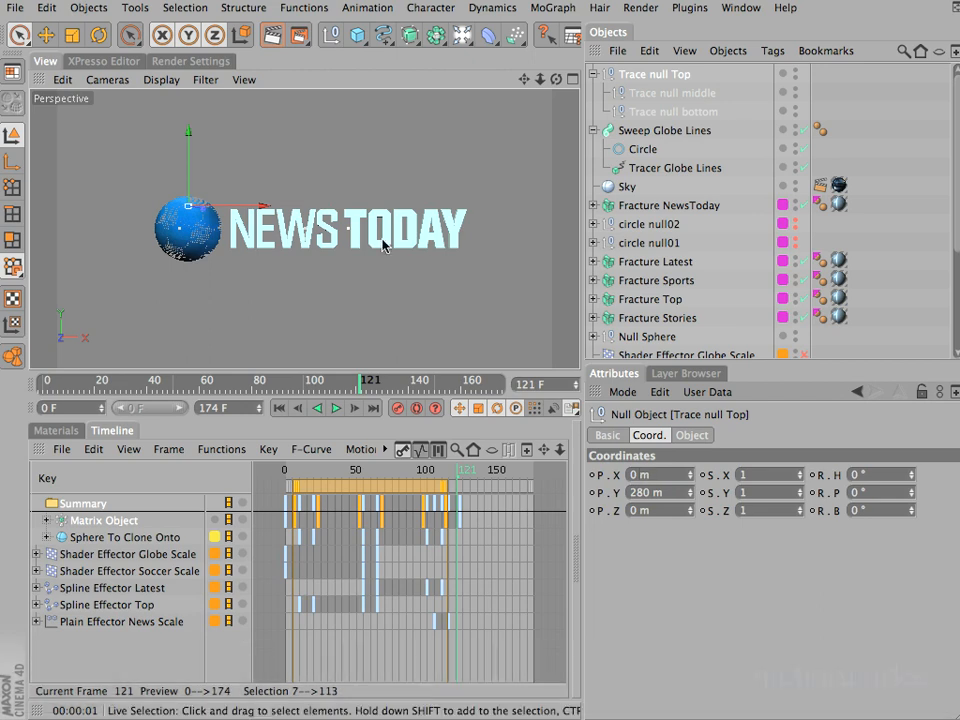
Move Trace null Top to an X position of 200 m and keyframe its X position at frame 107.
{"action": "left_click_drag", "start_coordinate": [263, 206], "coordinate": [274, 206]}
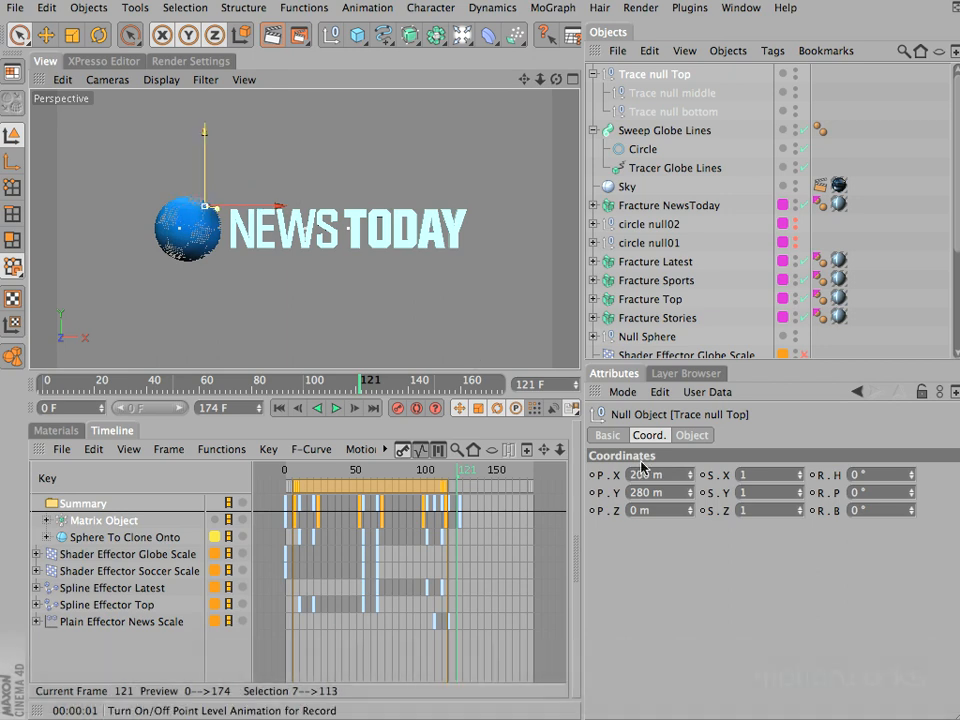
{"action": "left_click", "coordinate": [598, 475]}
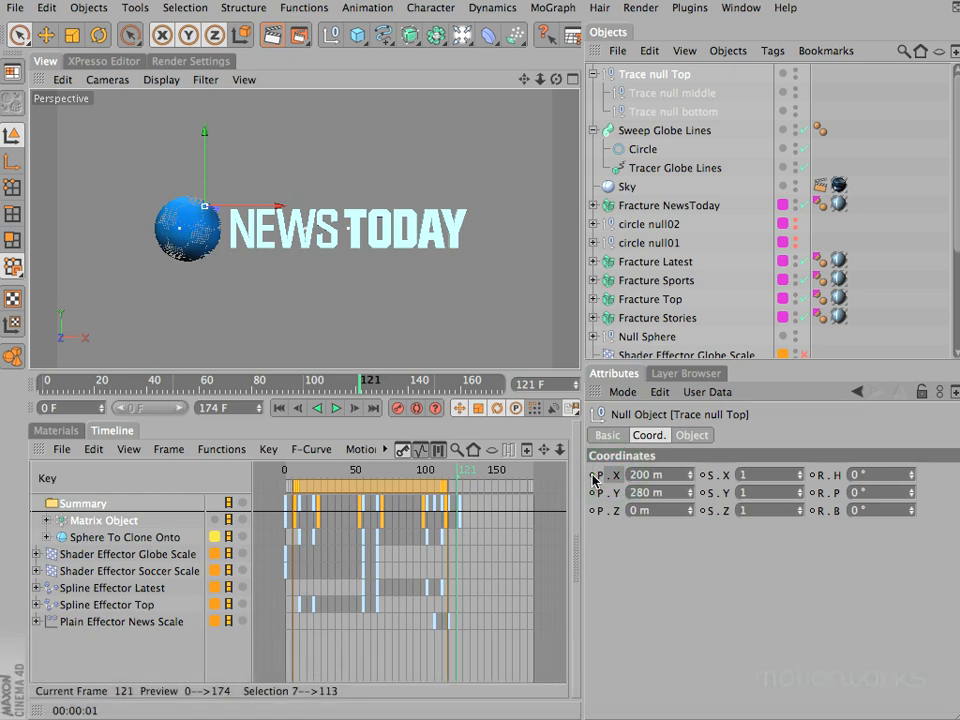
{"action": "mouse_move", "coordinate": [458, 475]}
{"action": "left_mouse_down"}
{"action": "mouse_move", "coordinate": [426, 477]}
{"action": "mouse_move", "coordinate": [447, 477]}
{"action": "left_mouse_up"}
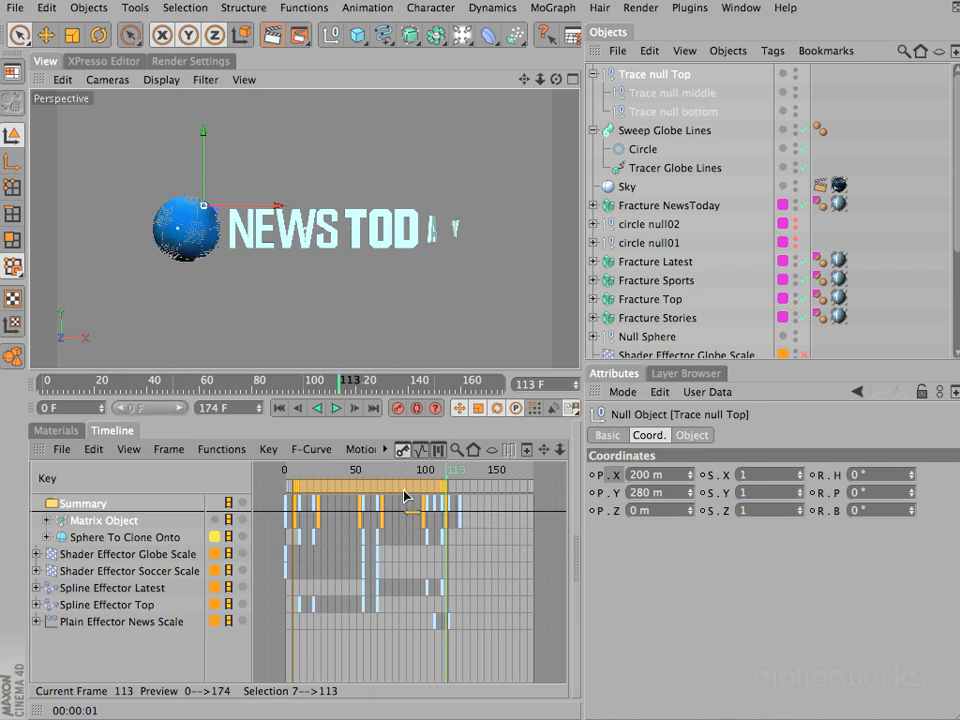
{"action": "left_click_drag", "start_coordinate": [549, 385], "coordinate": [441, 391]}
{"action": "key", "text": "f"}
{"action": "key", "text": "f"}
{"action": "key", "text": "f"}
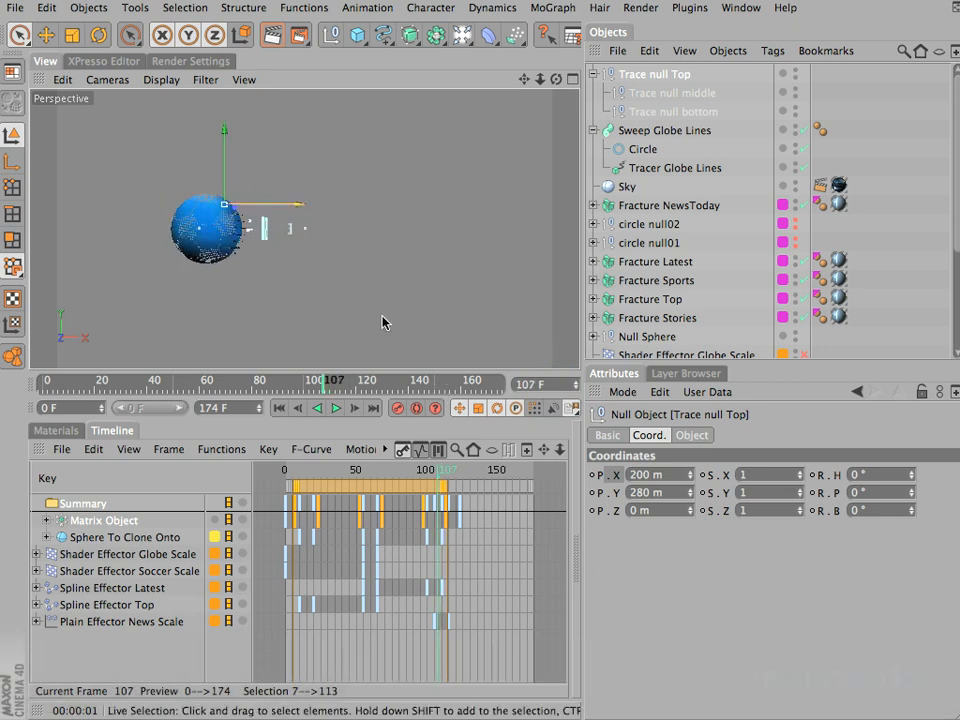
{"action": "left_click", "coordinate": [618, 476], "text": "ctrl"}
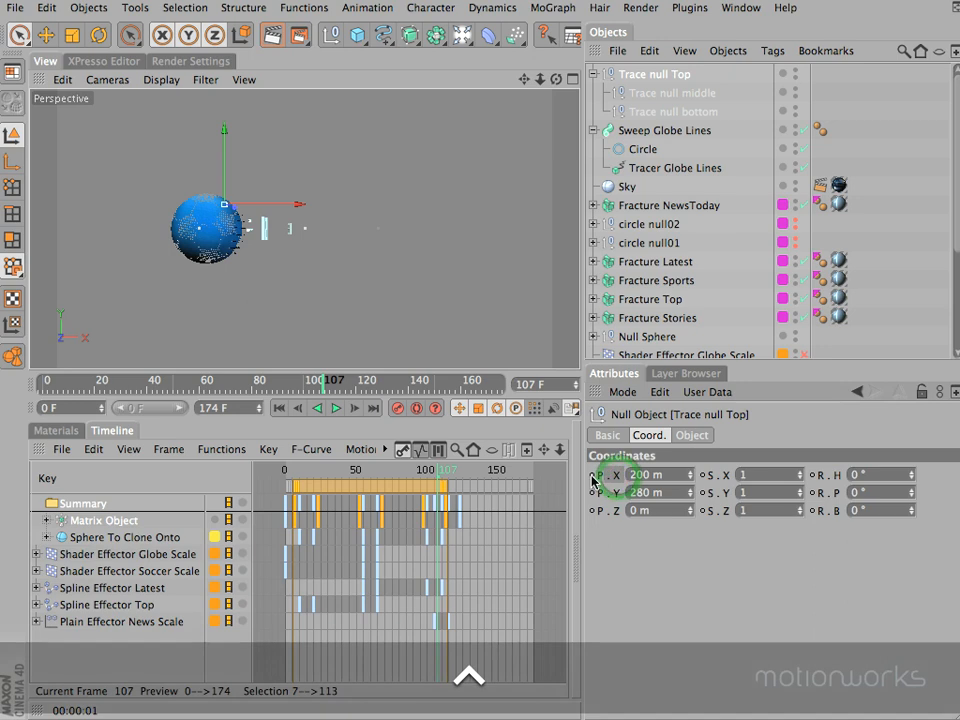
{"action": "left_click", "coordinate": [594, 476], "text": "ctrl"}
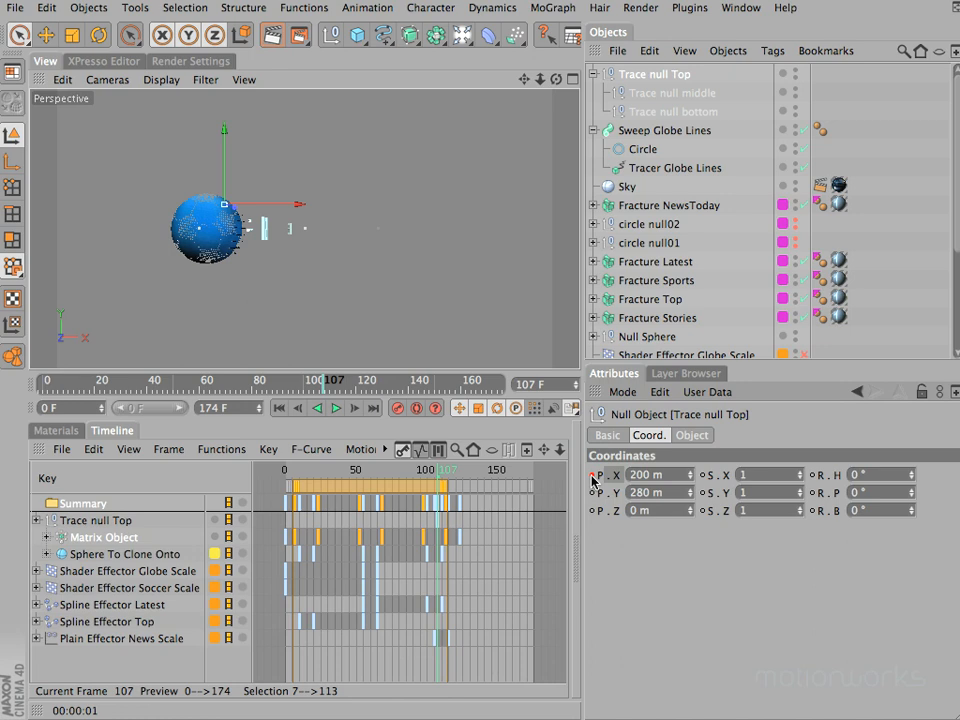
Move Trace null Top to an X position of 4680 m at frame 118 and keyframe its X position there.
{"action": "left_click_drag", "start_coordinate": [441, 478], "coordinate": [453, 477]}
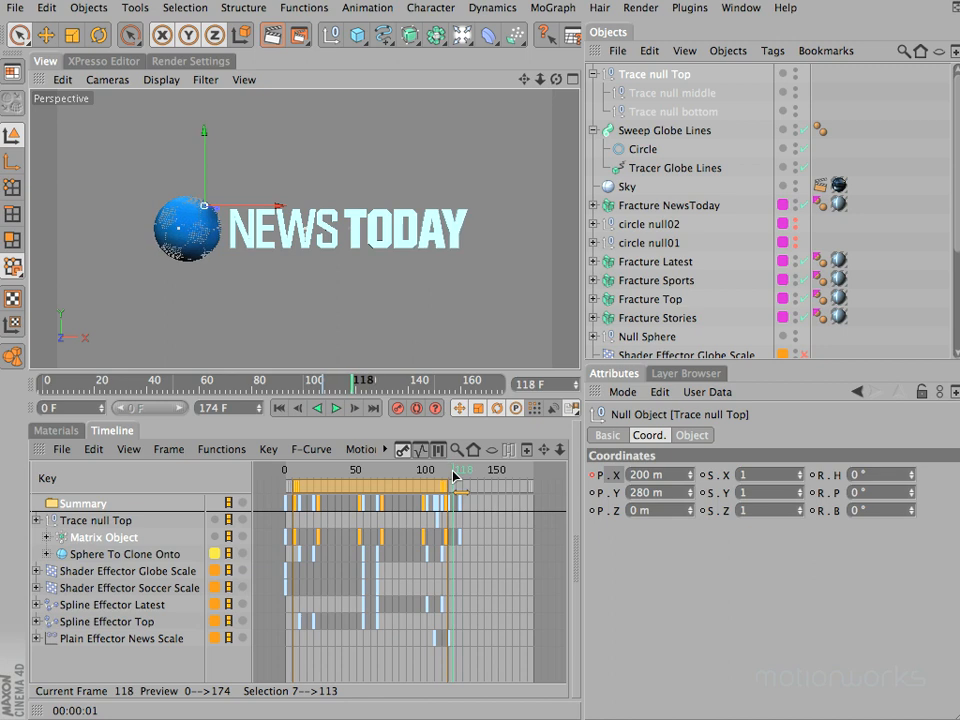
{"action": "mouse_move", "coordinate": [268, 206]}
{"action": "left_mouse_down"}
{"action": "mouse_move", "coordinate": [472, 358]}
{"action": "mouse_move", "coordinate": [491, 358]}
{"action": "mouse_move", "coordinate": [472, 357]}
{"action": "left_mouse_up"}
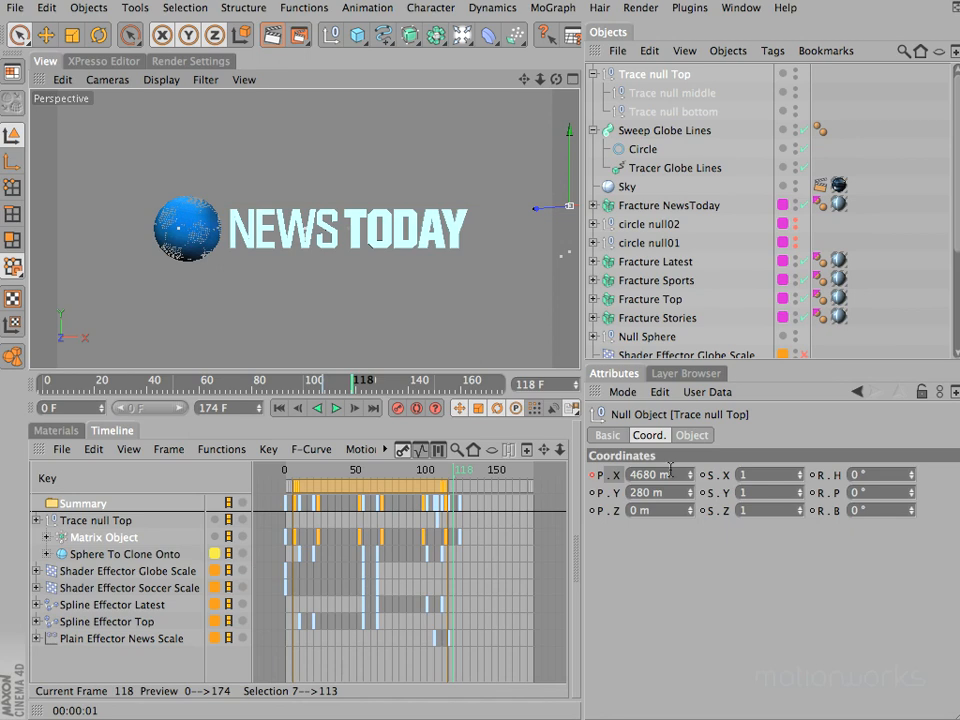
{"action": "left_click", "coordinate": [592, 475], "text": "ctrl"}
{"action": "left_click_drag", "start_coordinate": [455, 469], "coordinate": [425, 483]}
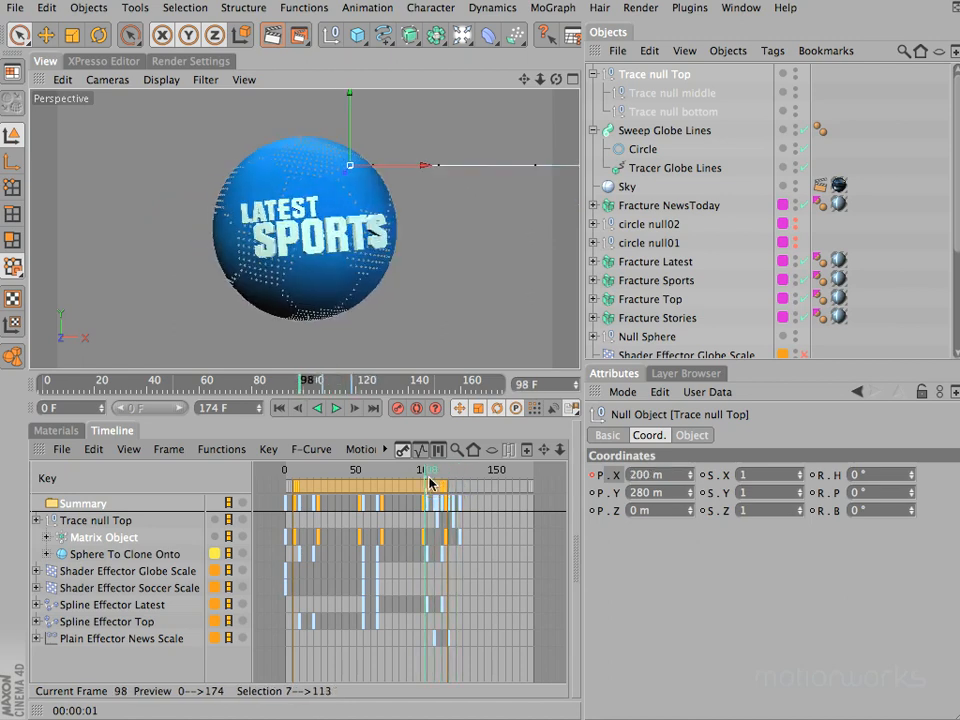
Duplicate Sweep Globe Lines with its children and rename the copy Sweep Text Lines.
{"action": "left_click", "coordinate": [636, 131]}
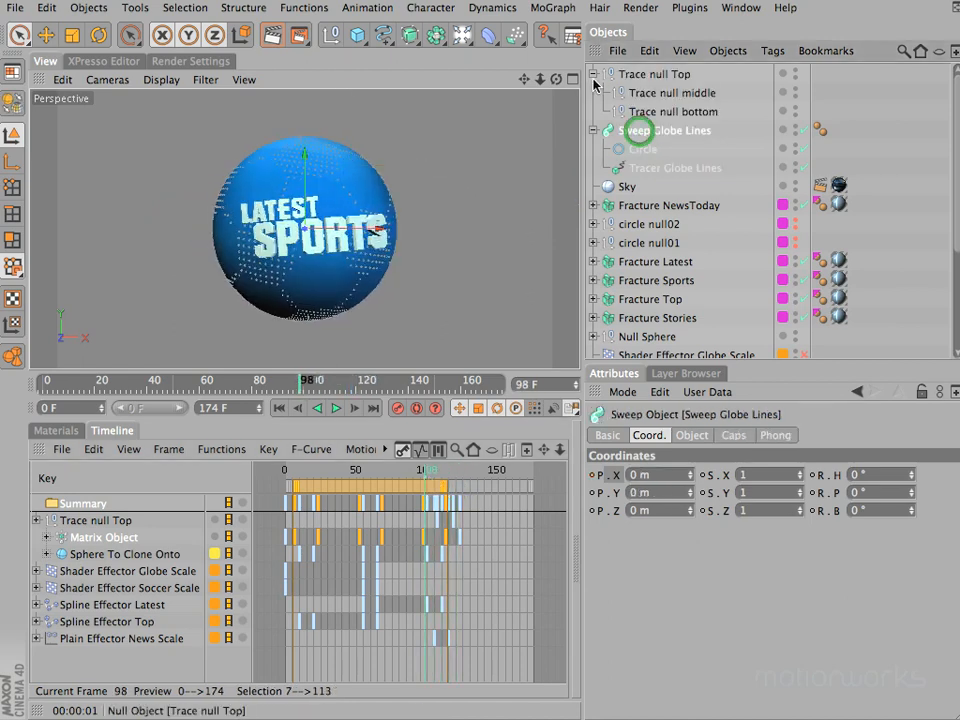
{"action": "left_click", "coordinate": [595, 74]}
{"action": "left_click_drag", "start_coordinate": [631, 94], "coordinate": [716, 93], "text": "ctrl"}
{"action": "left_click", "coordinate": [595, 149]}
{"action": "type", "text": "Text Lines"}
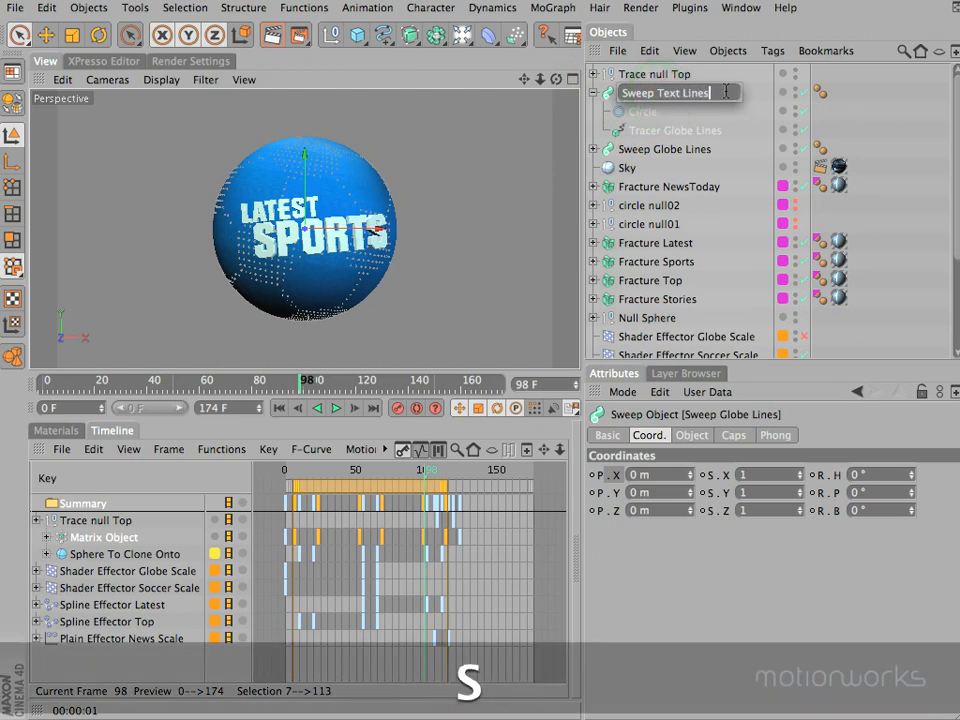
Rename the tracer inside Sweep Text Lines as Tracer Text Lines.
{"action": "key", "text": "Down"}
{"action": "key", "text": "Right"}
{"action": "key", "text": "Left"}
{"action": "key", "text": "Left"}
{"action": "key", "text": "Left"}
{"action": "key", "text": "BackSpace"}
{"action": "key", "text": "BackSpace"}
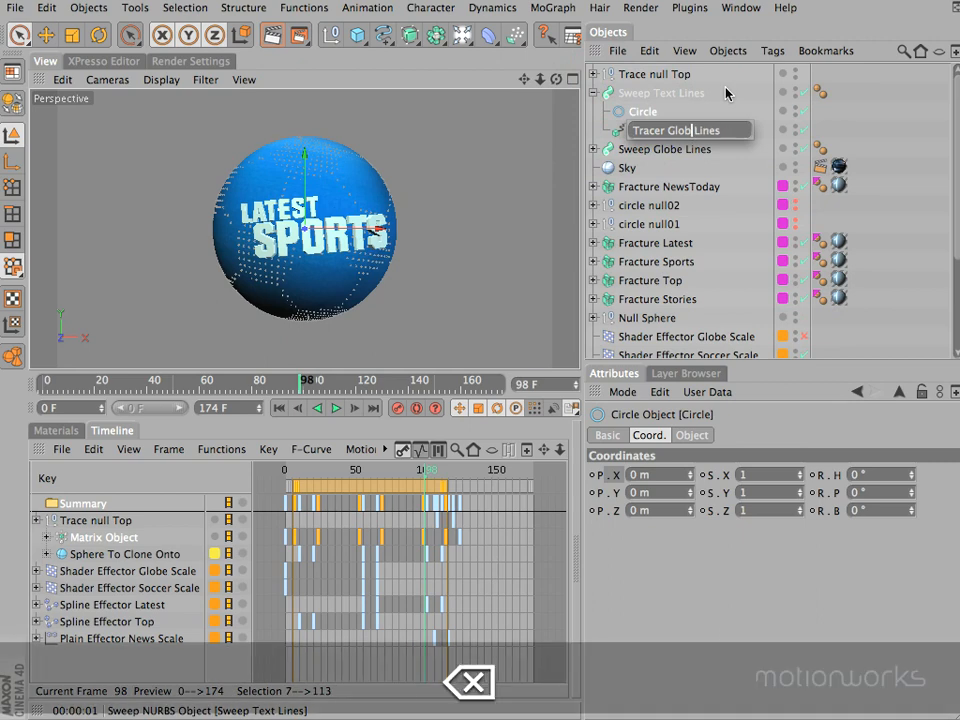
{"action": "type", "text": "Te"}
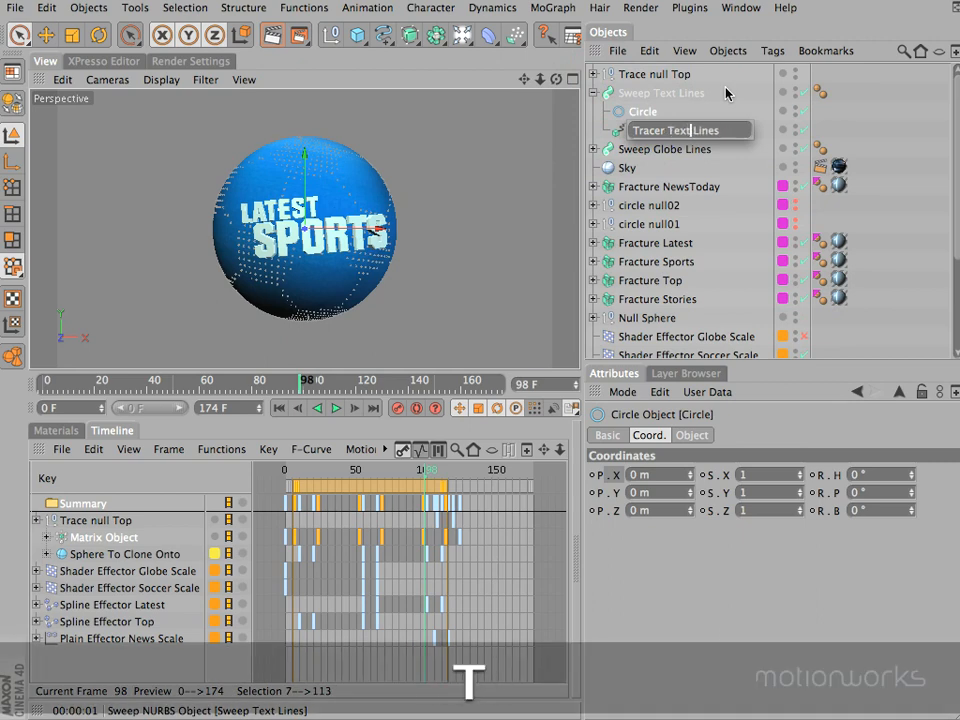
{"action": "type", "text": "xt"}
{"action": "key", "text": "Return"}
Remove the inherited entry from the Trace Link of Tracer Text Lines.
{"action": "left_click", "coordinate": [658, 131]}
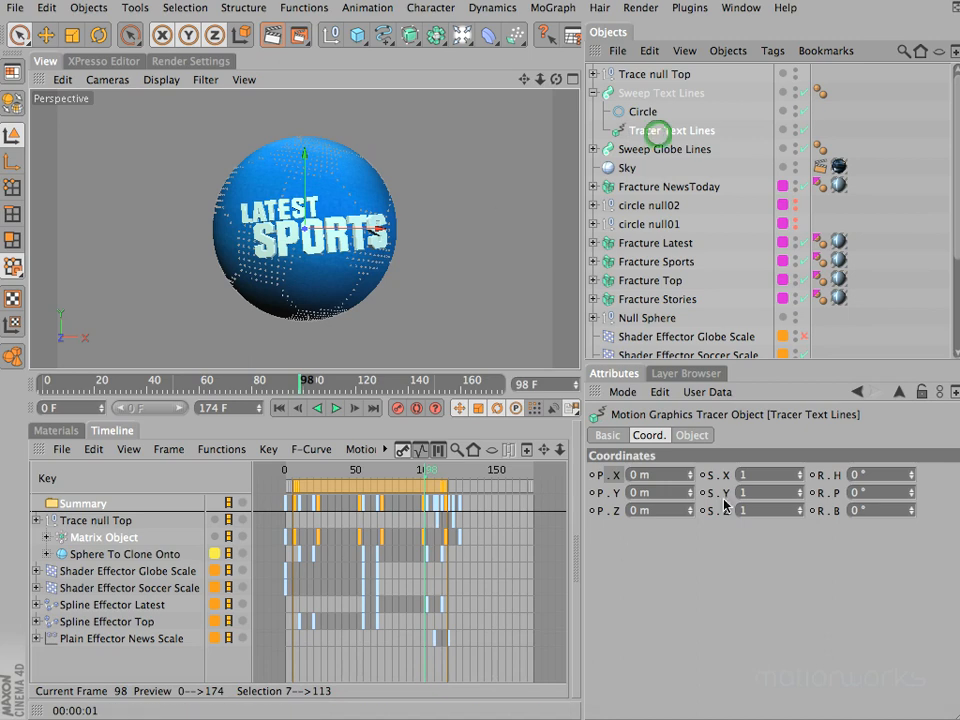
{"action": "left_click", "coordinate": [692, 435]}
{"action": "left_click", "coordinate": [714, 479]}
{"action": "key", "text": "BackSpace"}
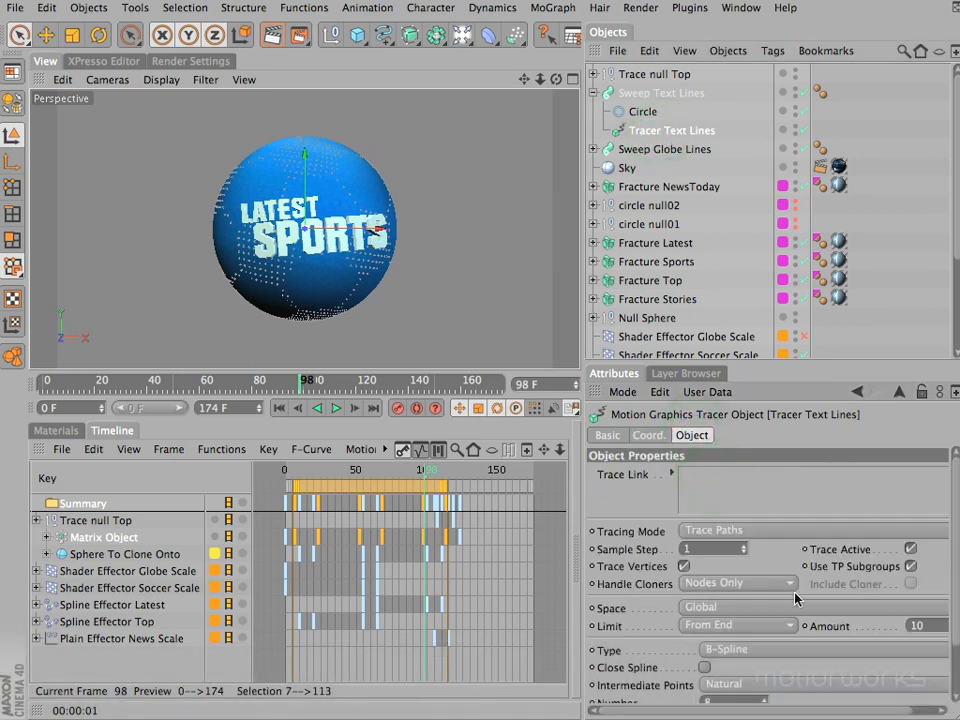
Link Trace null Top, Trace null middle and Trace null bottom to the Trace Link of Tracer Text Lines.
{"action": "left_click", "coordinate": [595, 74]}
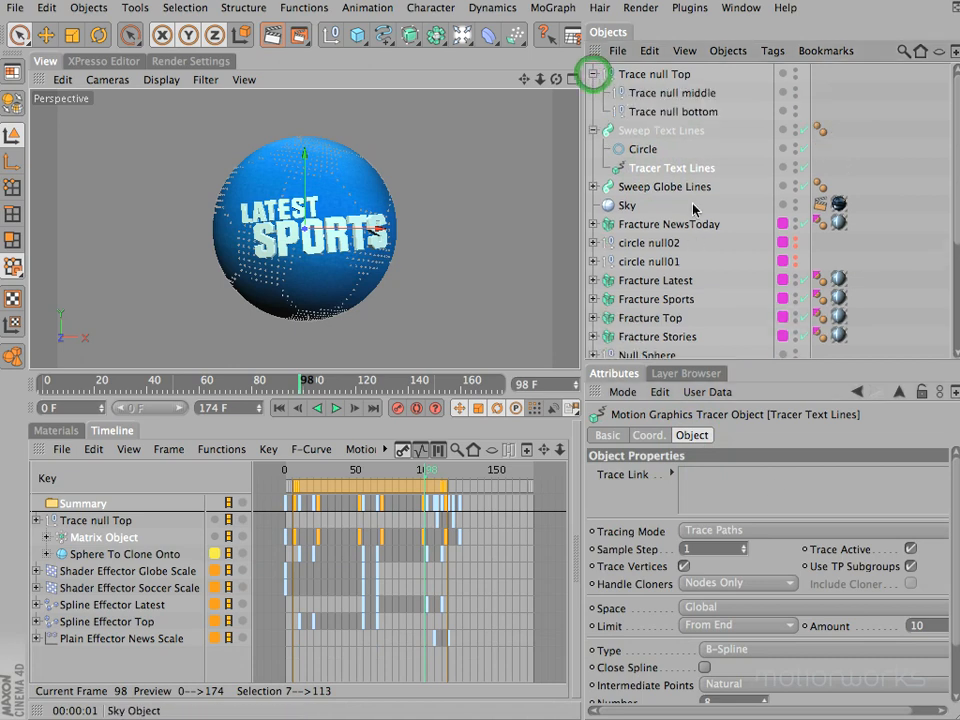
{"action": "left_click", "coordinate": [656, 74]}
{"action": "left_click", "coordinate": [672, 111], "text": "shift"}
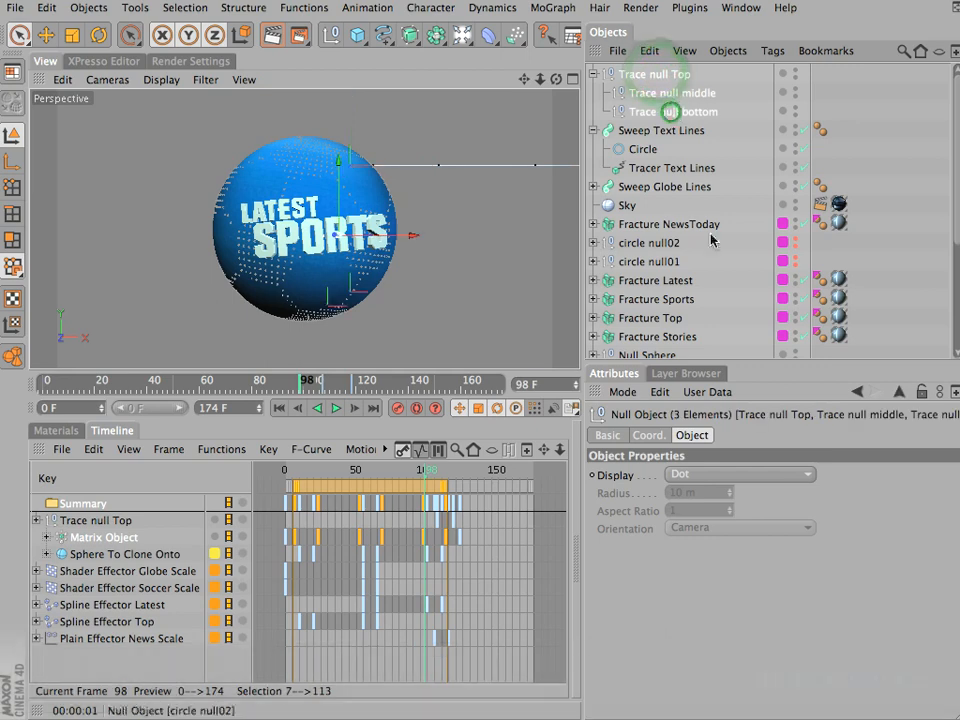
{"action": "left_click", "coordinate": [681, 169]}
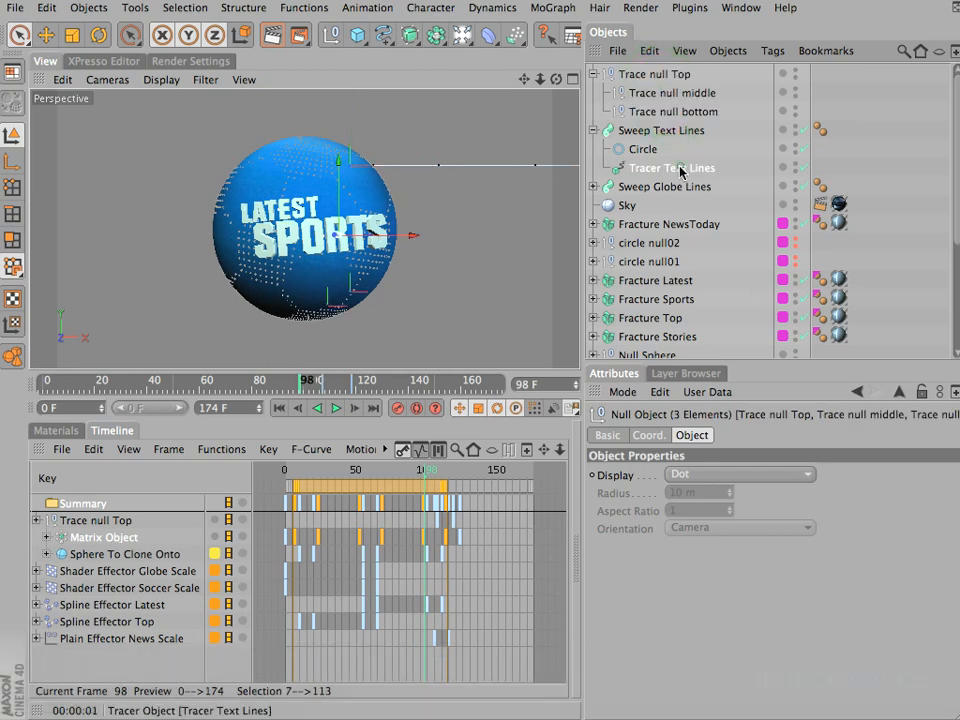
{"action": "left_click", "coordinate": [918, 391]}
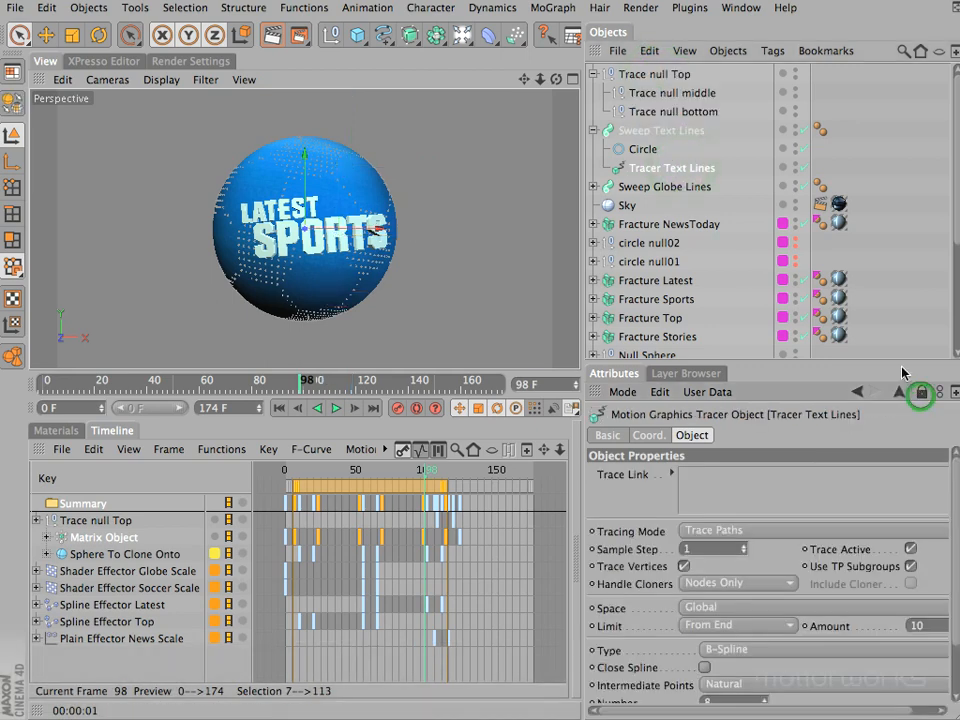
{"action": "left_click", "coordinate": [656, 74]}
{"action": "left_click", "coordinate": [672, 111], "text": "shift"}
{"action": "left_click_drag", "start_coordinate": [660, 115], "coordinate": [790, 486]}
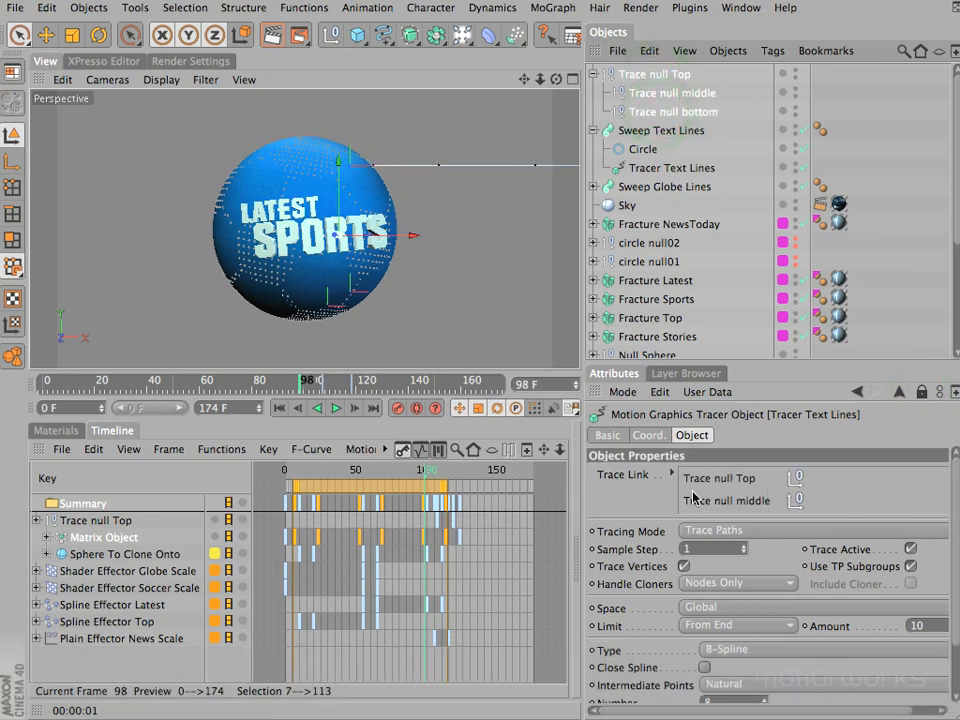
{"action": "left_click", "coordinate": [668, 471]}
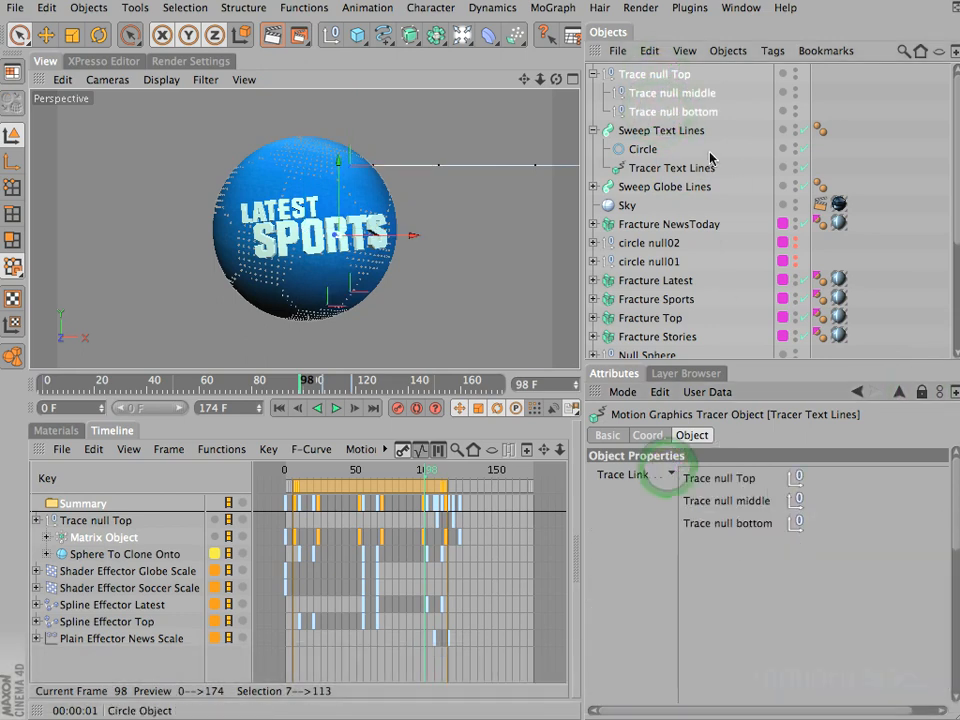
{"action": "left_click", "coordinate": [922, 393]}
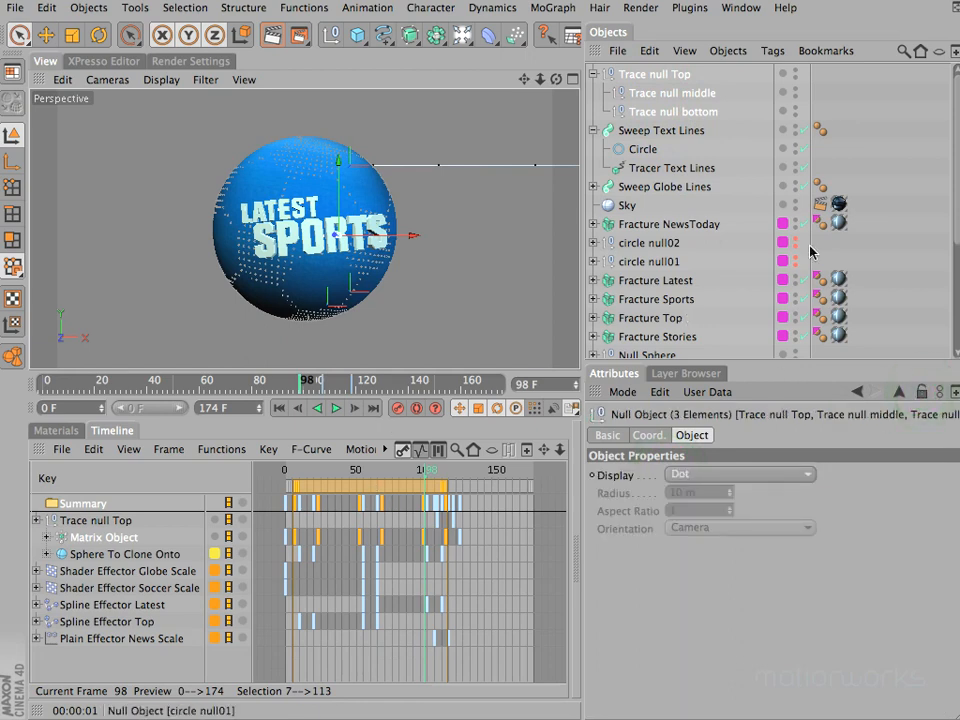
Deselect everything and play the animation from frames 98 and 85 to preview the traced text lines.
{"action": "left_click", "coordinate": [940, 210]}
{"action": "left_click", "coordinate": [336, 408]}
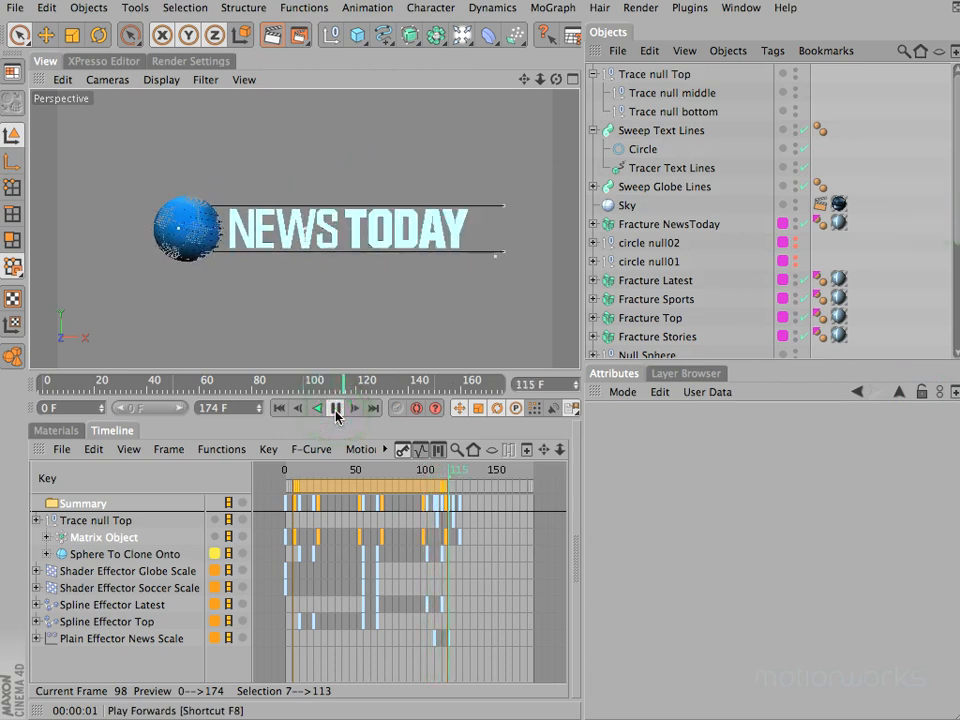
{"action": "left_click", "coordinate": [336, 408]}
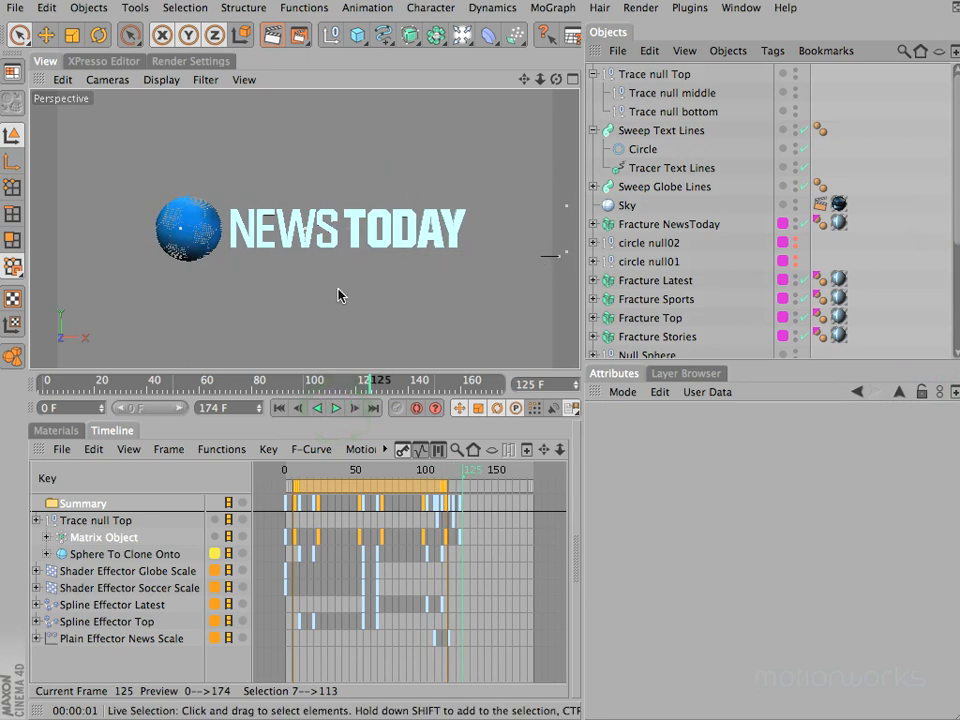
{"action": "left_click", "coordinate": [419, 470]}
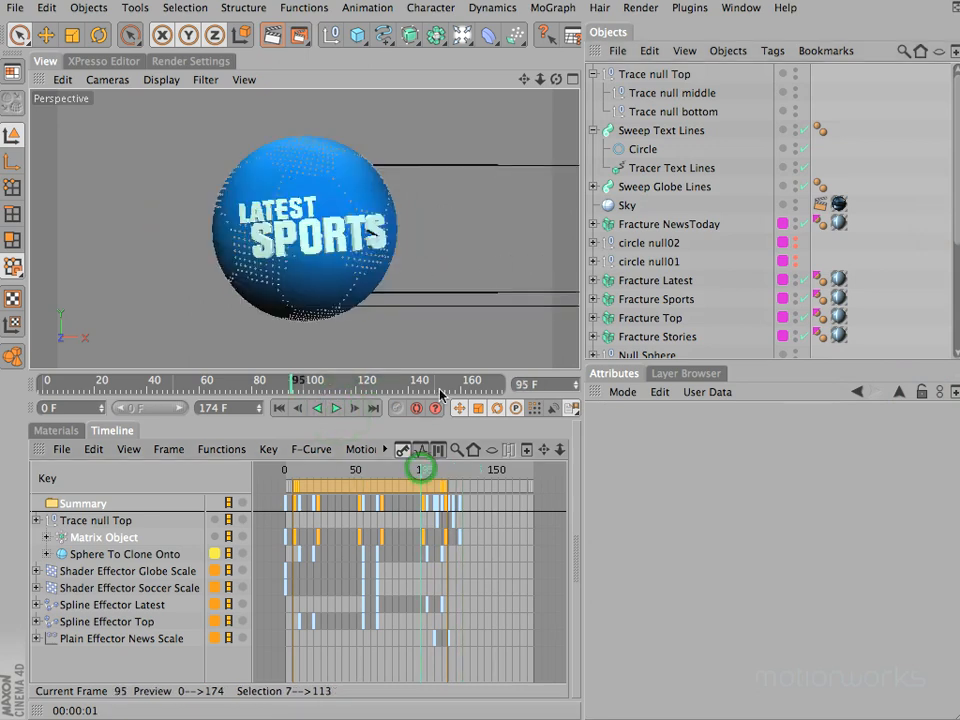
{"action": "left_click", "coordinate": [406, 470]}
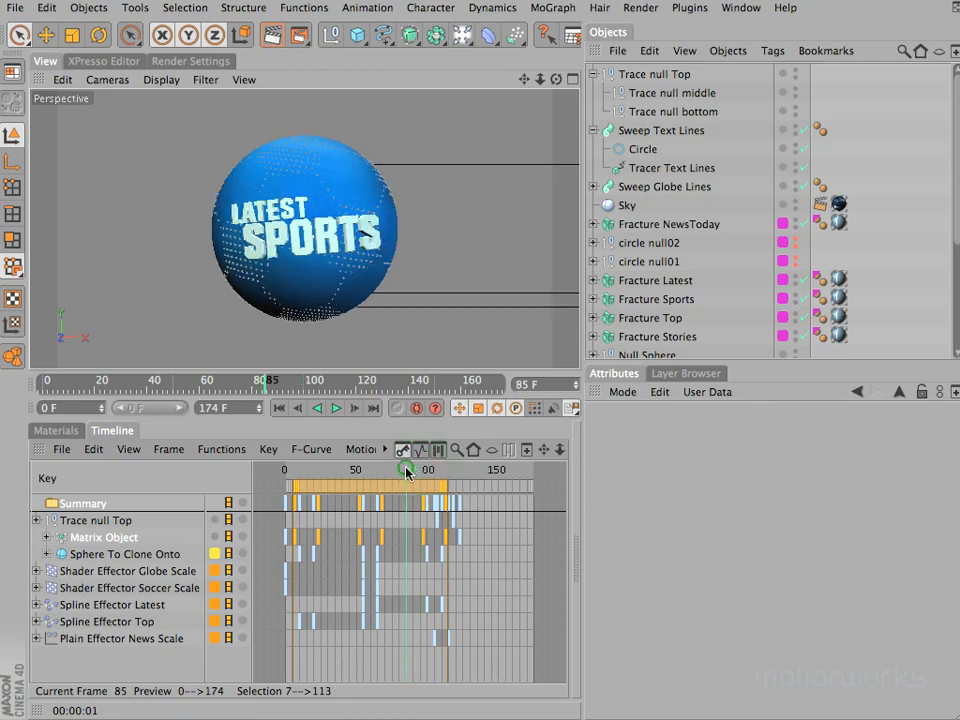
{"action": "left_click", "coordinate": [338, 408]}
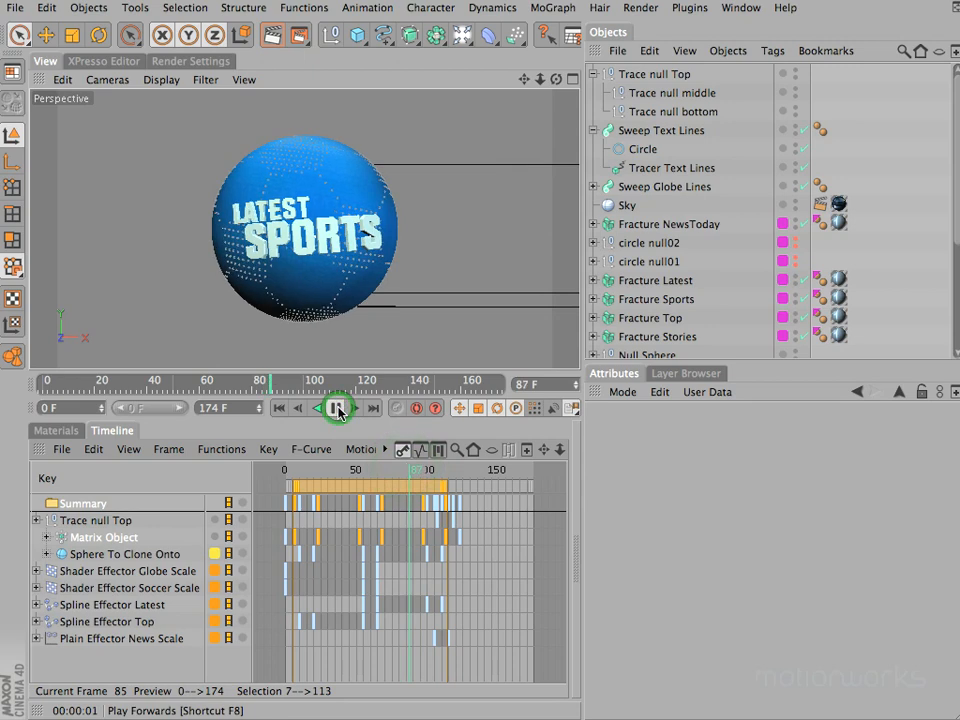
{"action": "left_click", "coordinate": [338, 408]}
Step through the animation frame by frame up to frame 126 to examine how the lines trace across the text.
{"action": "left_click", "coordinate": [353, 408]}
{"action": "left_click", "coordinate": [353, 408]}
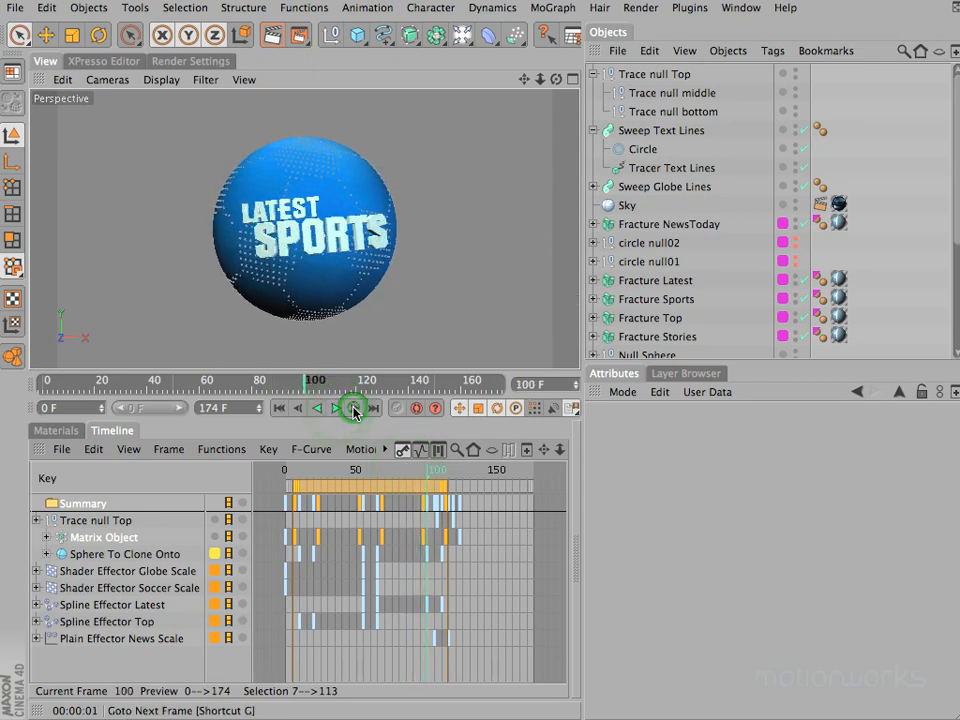
{"action": "left_click", "coordinate": [353, 408]}
{"action": "left_click", "coordinate": [353, 408]}
{"action": "left_click", "coordinate": [353, 408]}
{"action": "left_click", "coordinate": [353, 408]}
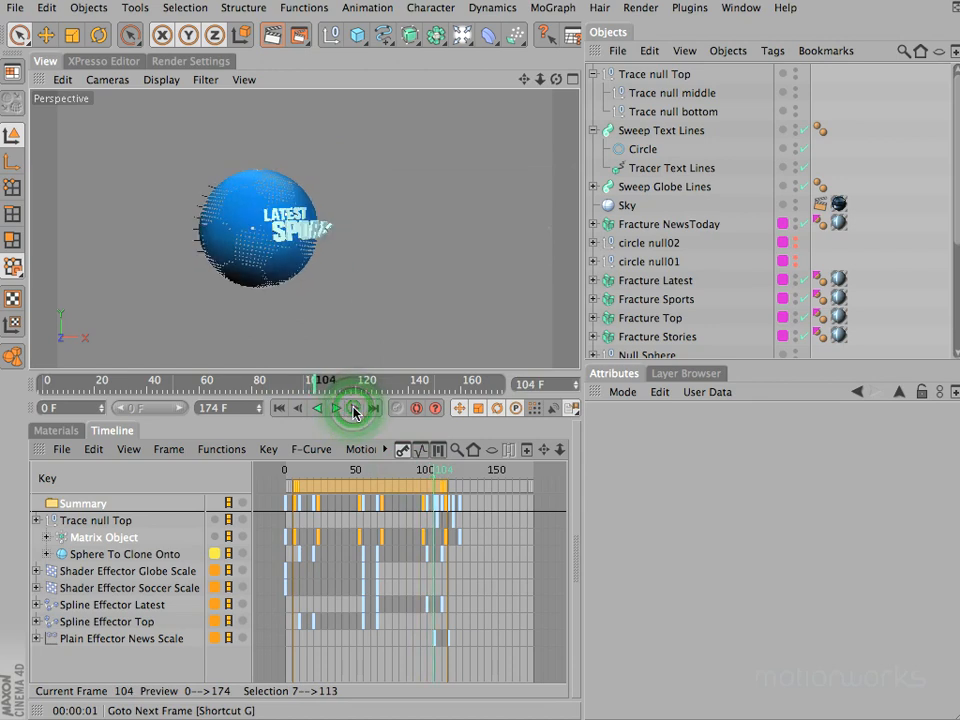
{"action": "left_click", "coordinate": [353, 408]}
{"action": "left_click", "coordinate": [354, 410]}
{"action": "left_click", "coordinate": [354, 410]}
{"action": "left_click", "coordinate": [354, 410]}
{"action": "left_click", "coordinate": [354, 410]}
{"action": "left_click", "coordinate": [354, 410]}
{"action": "left_click", "coordinate": [354, 410]}
{"action": "left_click", "coordinate": [354, 410]}
{"action": "left_click", "coordinate": [354, 410]}
{"action": "left_click", "coordinate": [354, 410]}
{"action": "left_click", "coordinate": [354, 410]}
{"action": "left_click", "coordinate": [354, 410]}
{"action": "left_click", "coordinate": [354, 410]}
{"action": "left_click", "coordinate": [354, 410]}
{"action": "left_click", "coordinate": [354, 410]}
{"action": "left_click", "coordinate": [354, 410]}
{"action": "left_click", "coordinate": [354, 410]}
{"action": "left_click", "coordinate": [354, 410]}
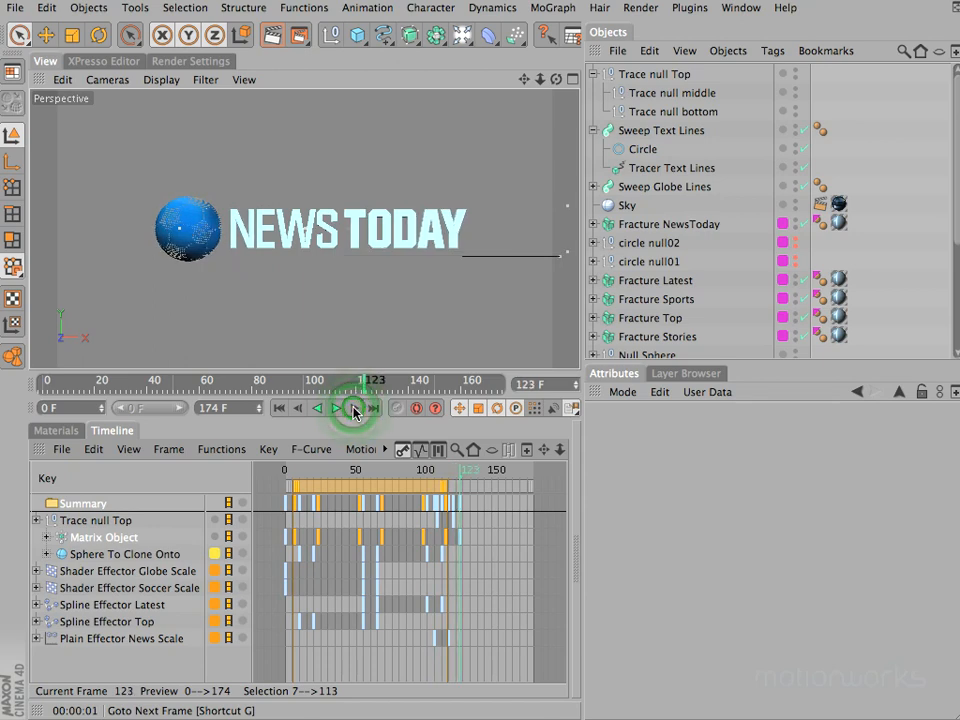
{"action": "left_click", "coordinate": [354, 410]}
{"action": "left_click", "coordinate": [354, 410]}
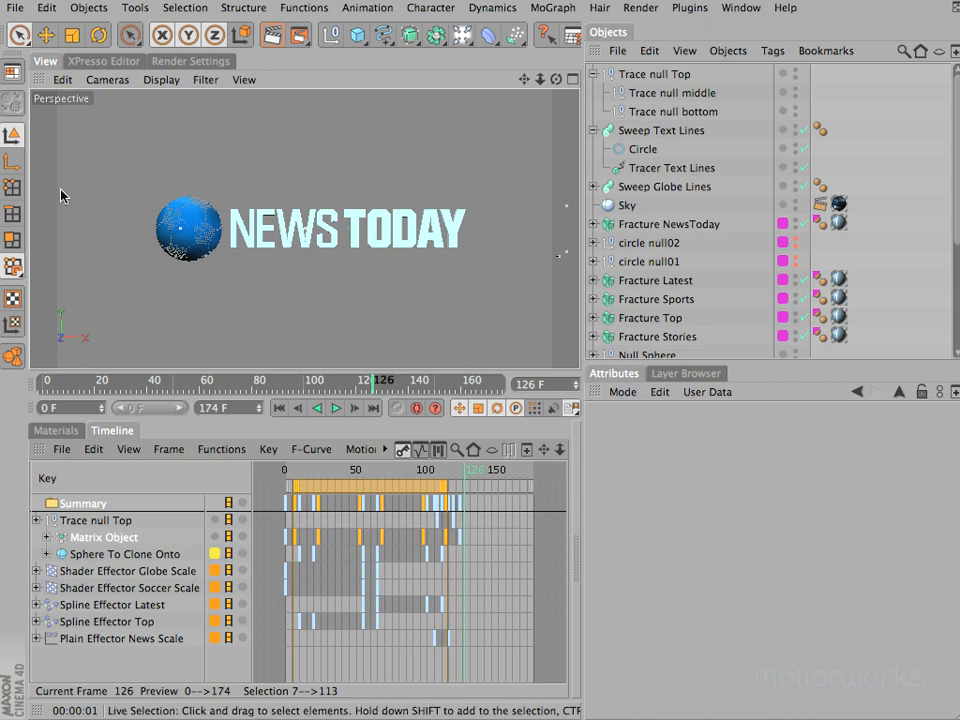
Copy the orange gradient from the Fresnel shader of the Cylinder material.
{"action": "left_click", "coordinate": [52, 432]}
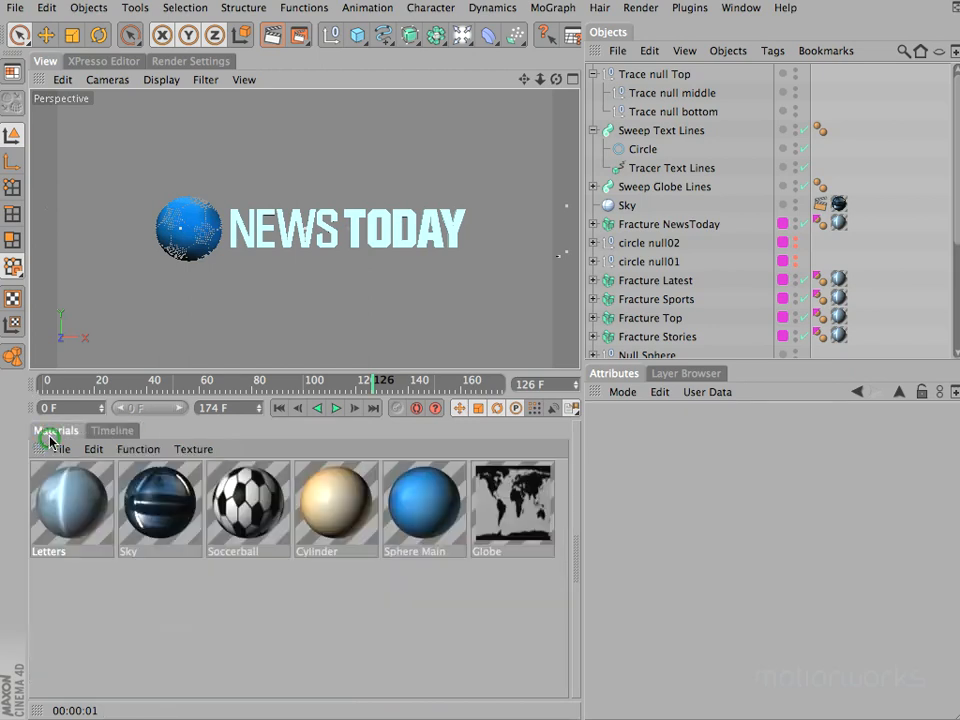
{"action": "left_click", "coordinate": [327, 500]}
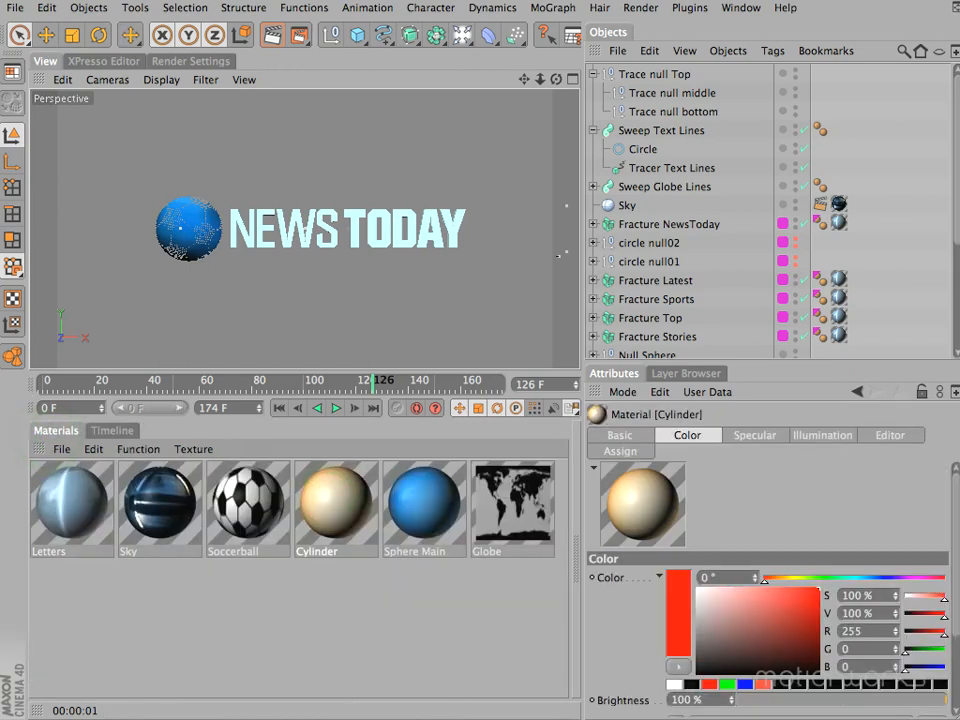
{"action": "left_click", "coordinate": [955, 528]}
{"action": "left_click", "coordinate": [707, 625]}
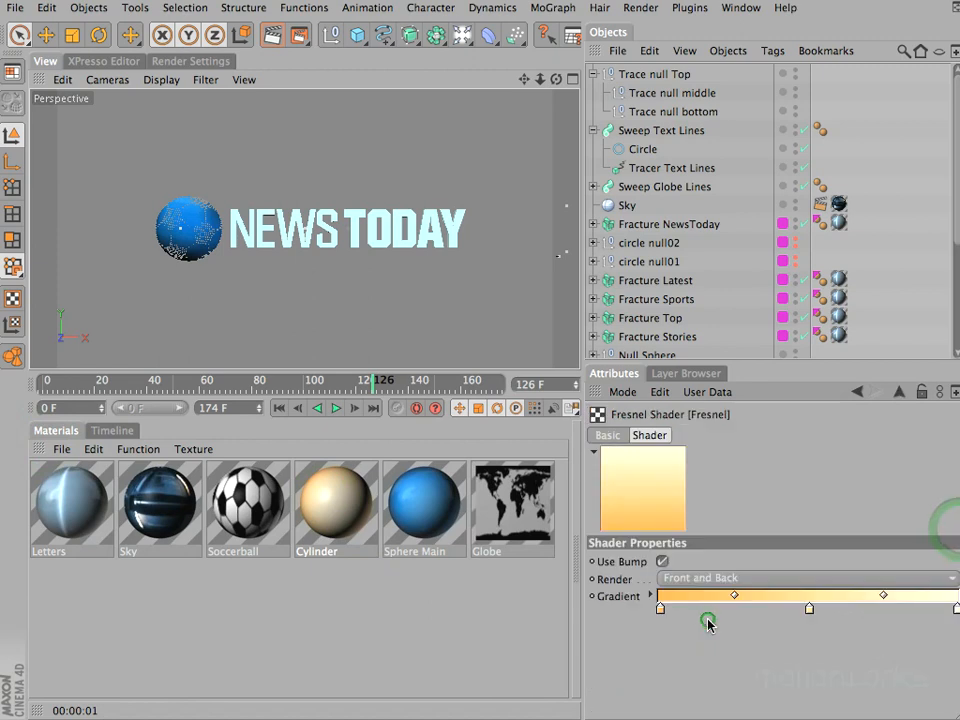
{"action": "right_click", "coordinate": [620, 596]}
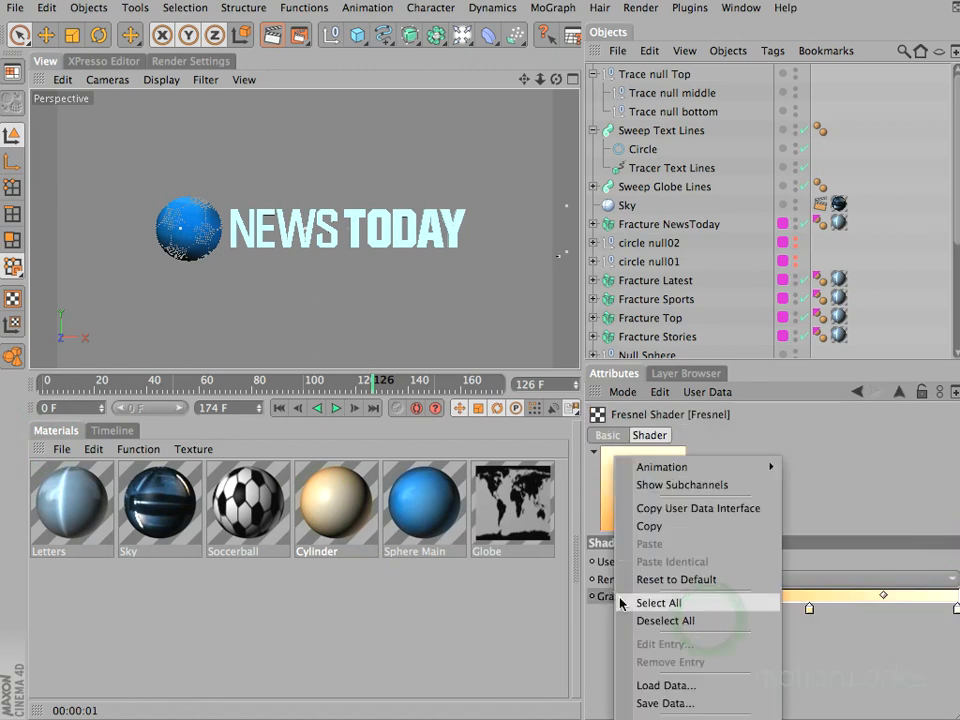
{"action": "left_click", "coordinate": [645, 528]}
Create a new material and name it Orange Gradient.
{"action": "left_click", "coordinate": [390, 582]}
{"action": "left_click", "coordinate": [36, 598]}
{"action": "double_click", "coordinate": [36, 598]}
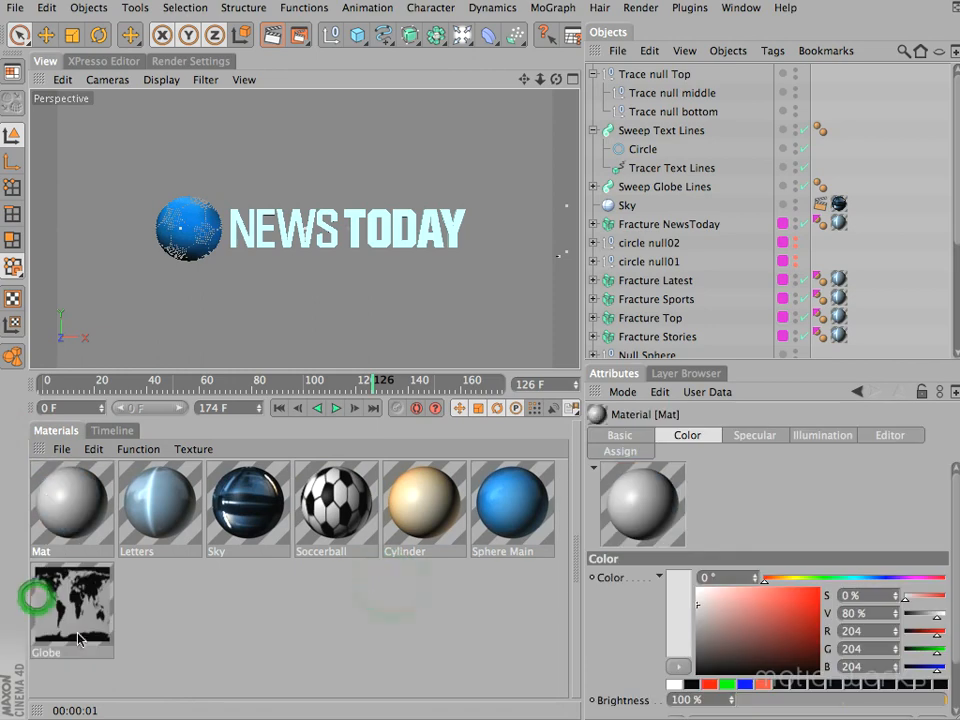
{"action": "double_click", "coordinate": [40, 551]}
{"action": "type", "text": "O"}
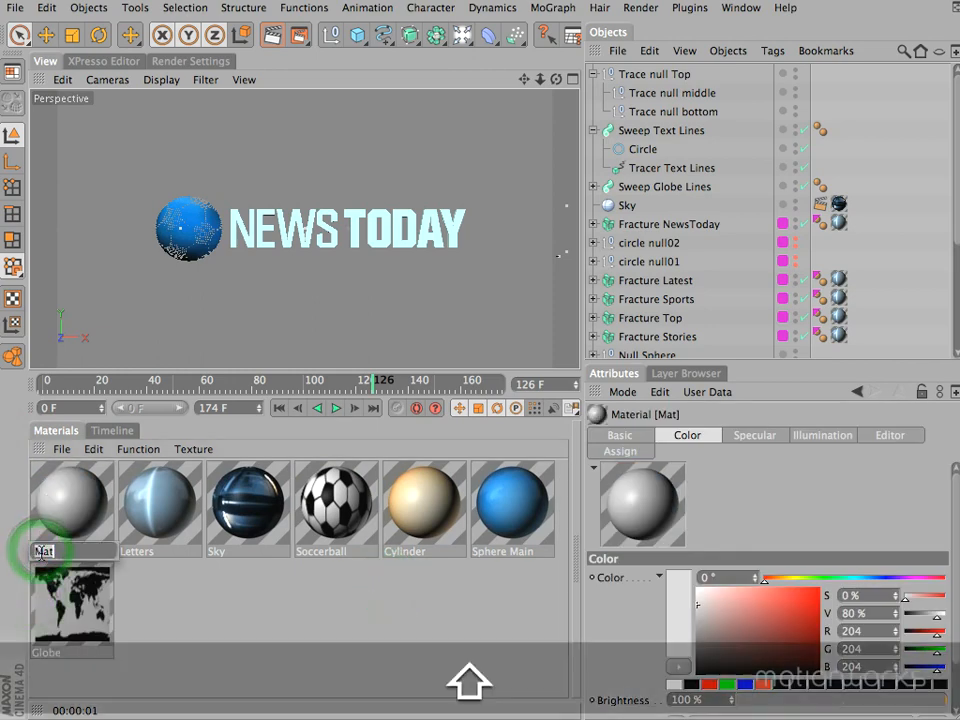
{"action": "type", "text": "range Gr"}
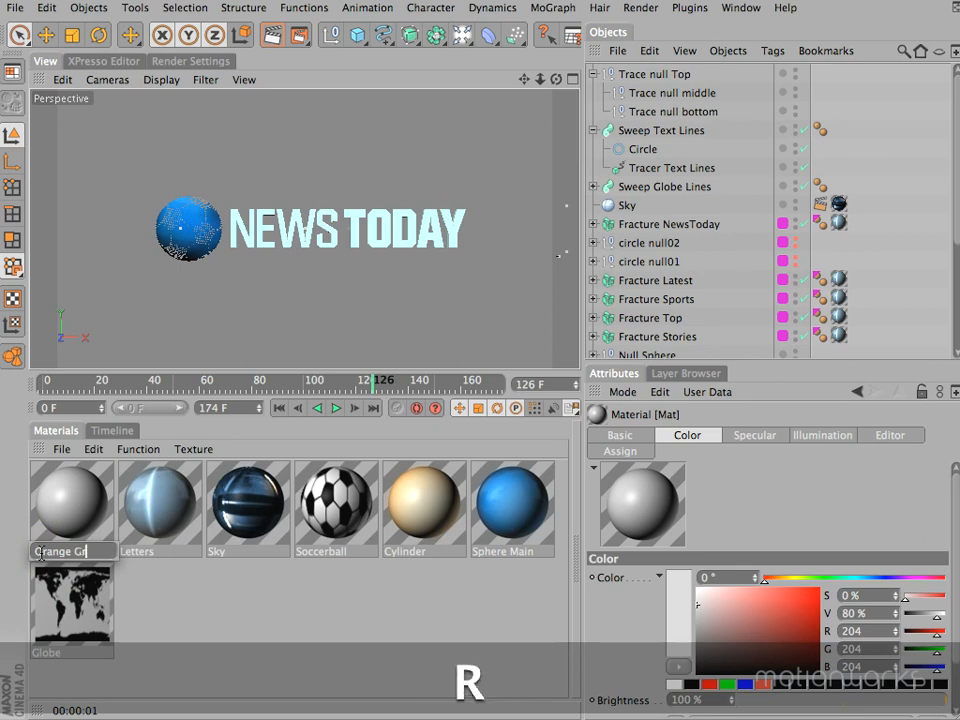
{"action": "type", "text": "adient"}
{"action": "key", "text": "Return"}
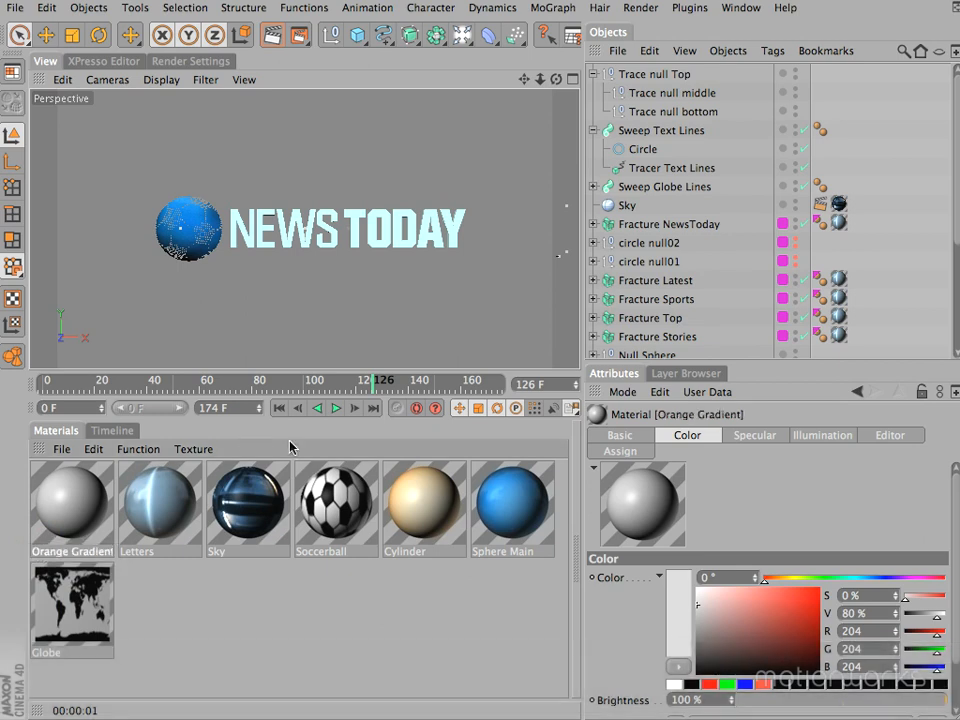
Disable the Color and Specular channels of the Orange Gradient material and enable Luminance.
{"action": "left_click", "coordinate": [620, 435]}
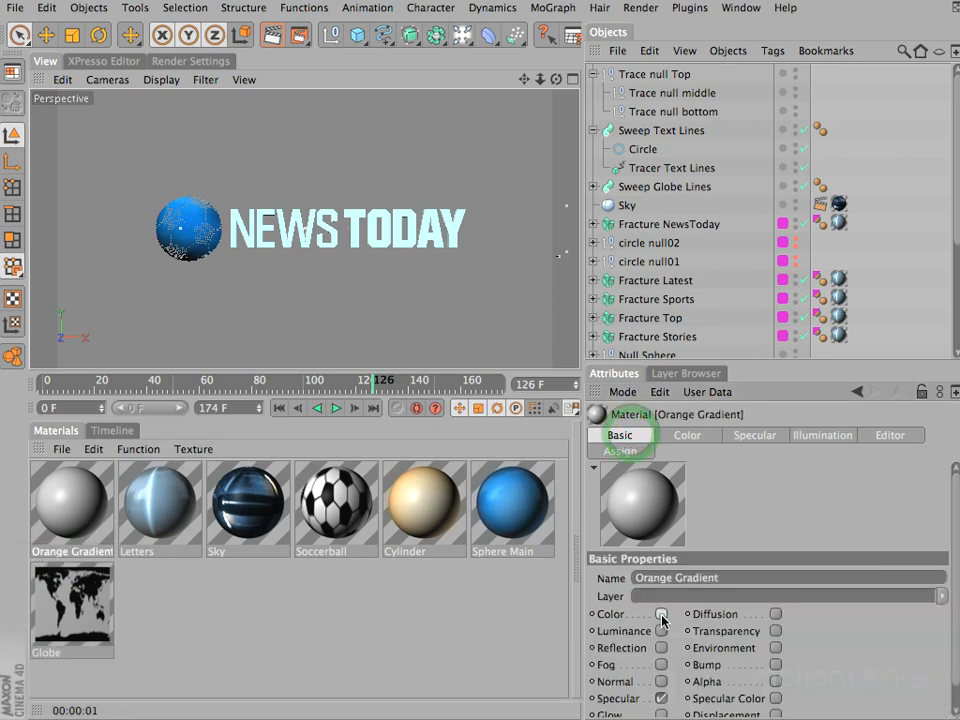
{"action": "left_click", "coordinate": [660, 615]}
{"action": "left_click", "coordinate": [661, 682]}
{"action": "left_click", "coordinate": [952, 590]}
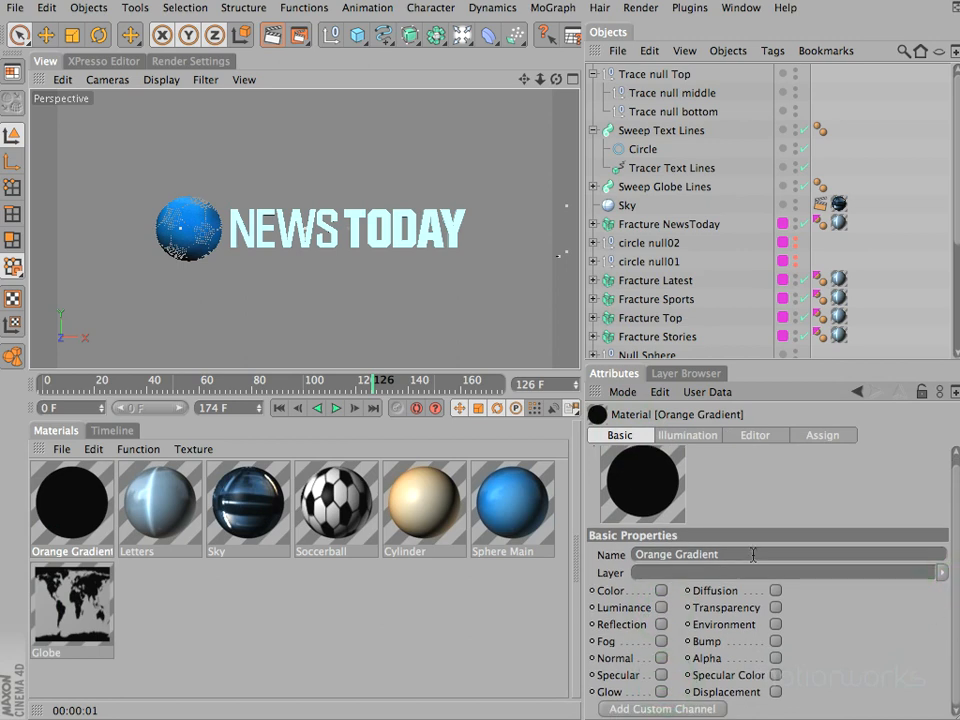
{"action": "left_click", "coordinate": [661, 607]}
Load a Gradient shader as the Luminance texture of Orange Gradient and open its shader settings.
{"action": "left_click", "coordinate": [700, 436]}
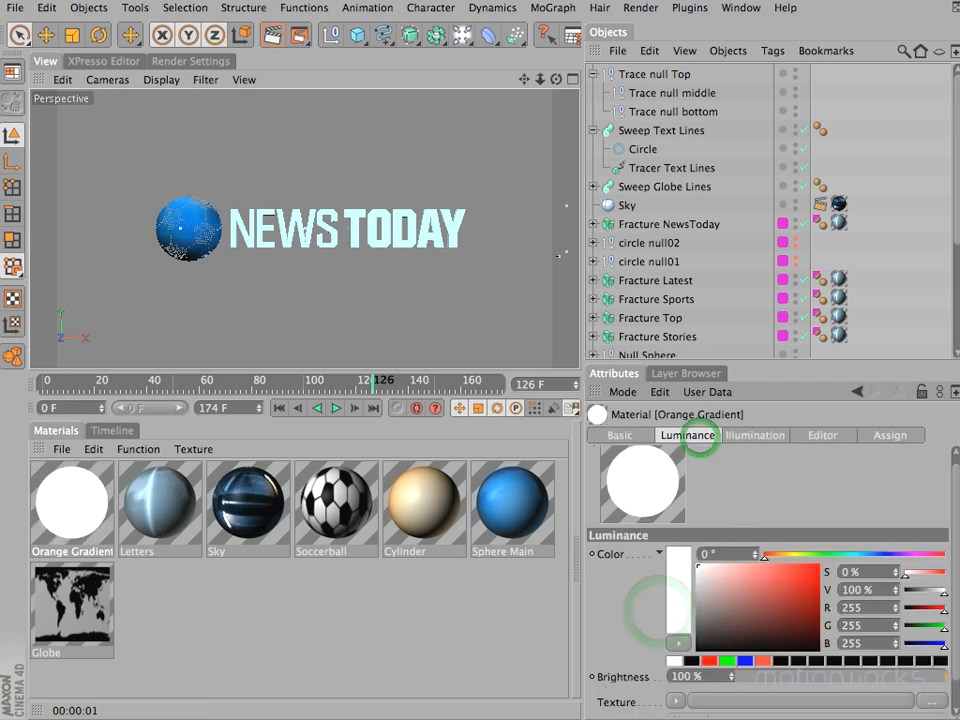
{"action": "left_click_drag", "start_coordinate": [956, 494], "coordinate": [956, 519]}
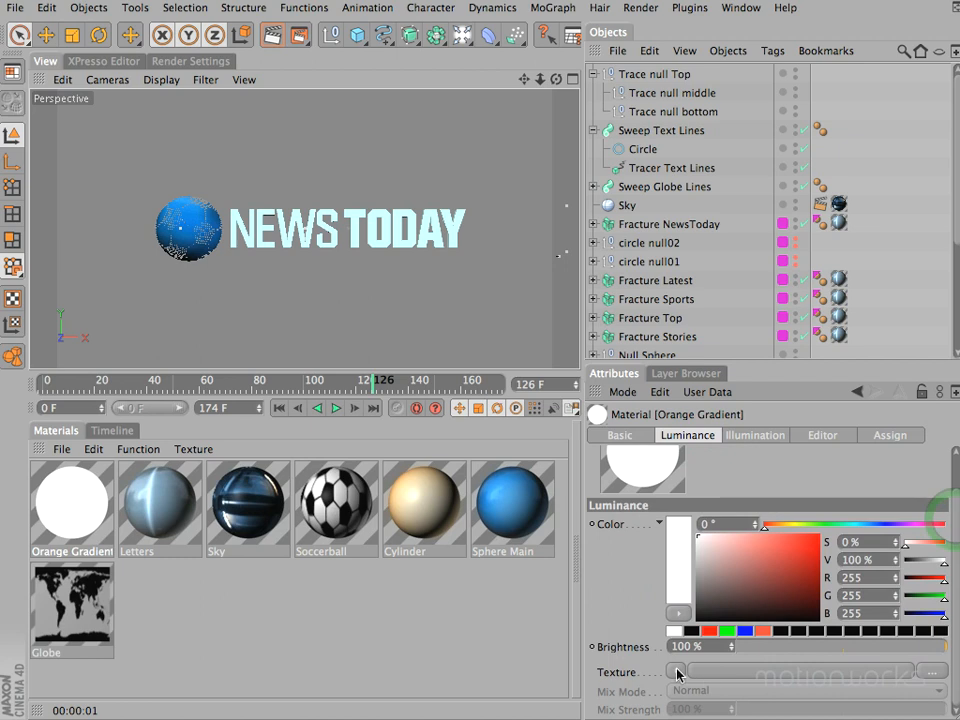
{"action": "left_click_drag", "start_coordinate": [768, 360], "coordinate": [765, 257]}
{"action": "left_click", "coordinate": [677, 607]}
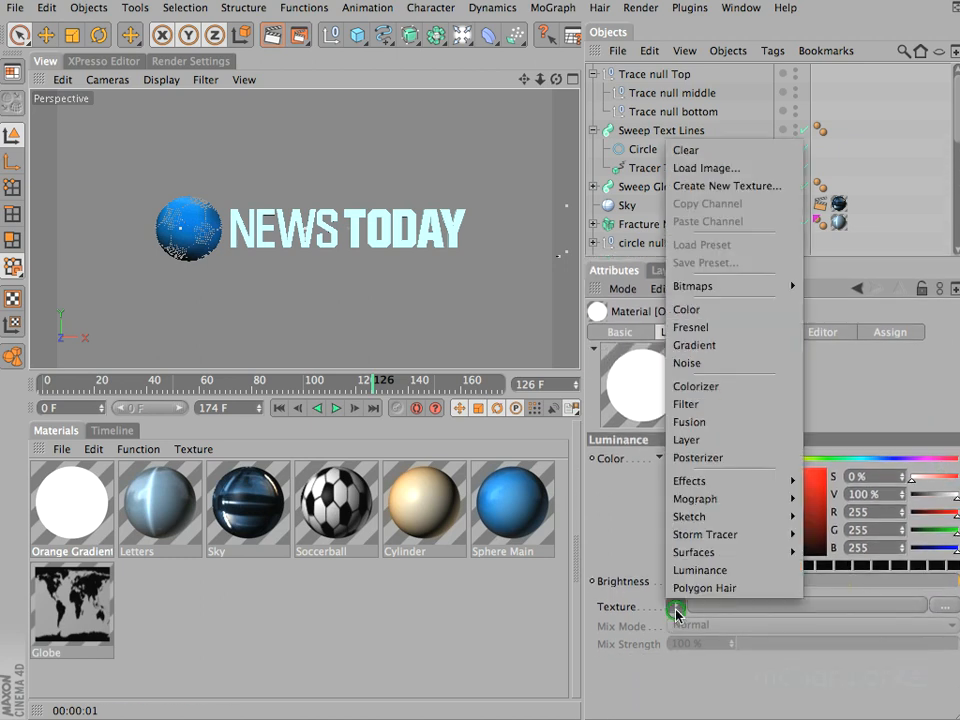
{"action": "left_click", "coordinate": [720, 343]}
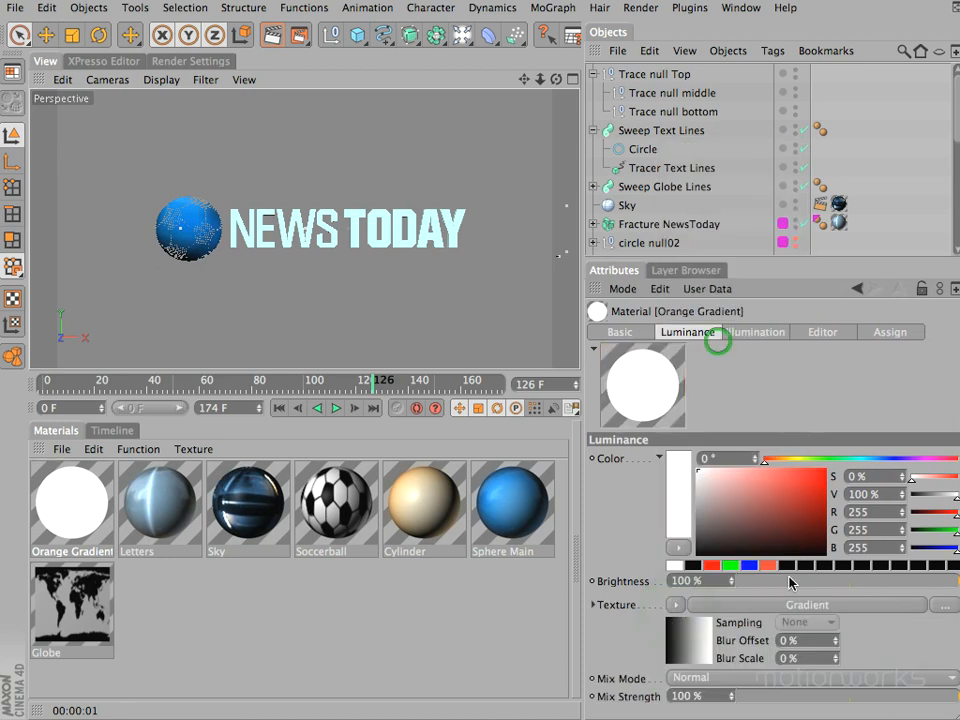
{"action": "left_click", "coordinate": [744, 604]}
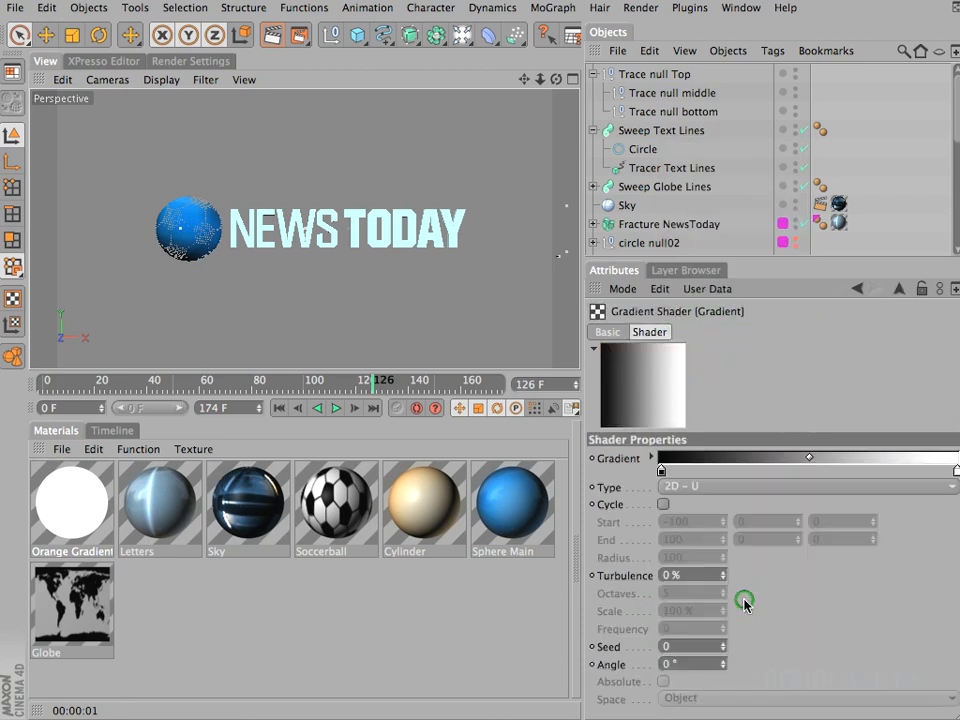
Paste the copied orange gradient into the Gradient shader and set its type to 2D - V.
{"action": "left_click", "coordinate": [704, 490]}
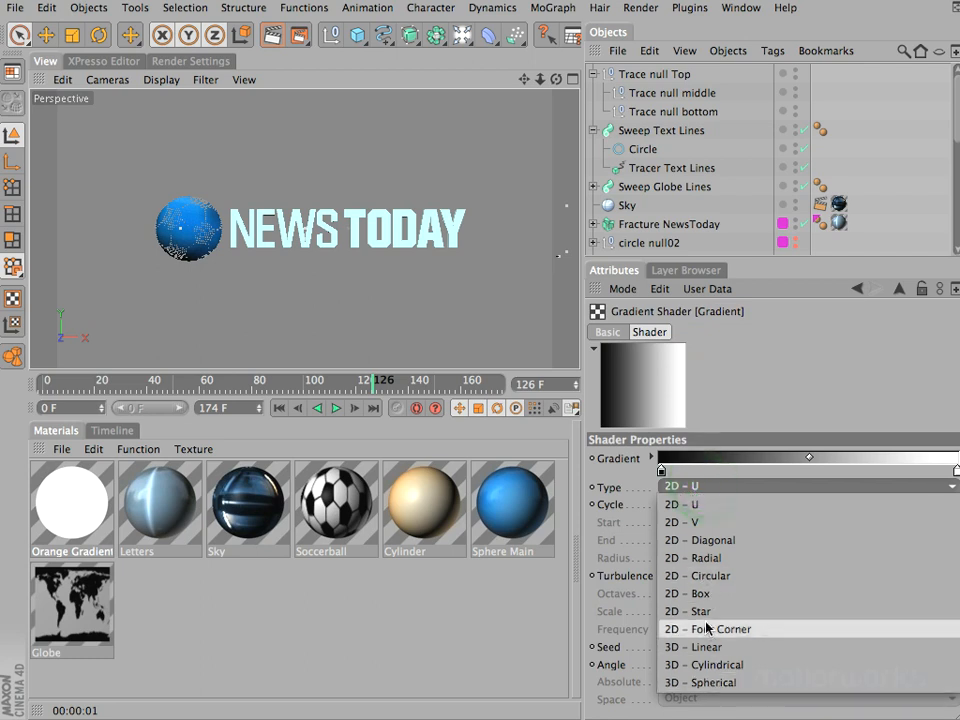
{"action": "left_click", "coordinate": [718, 402]}
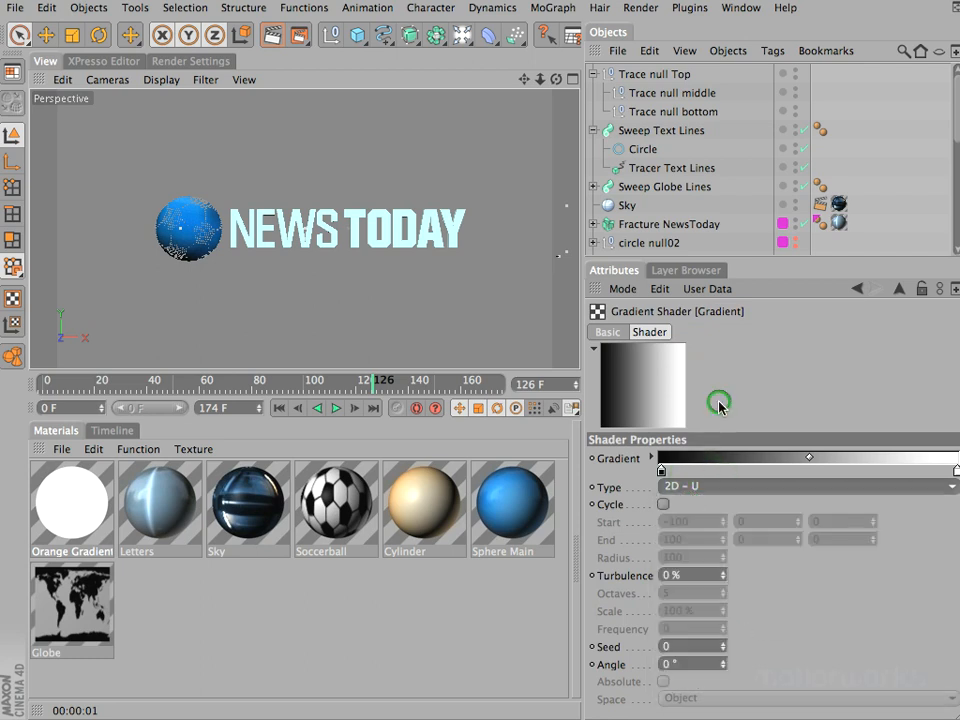
{"action": "right_click", "coordinate": [647, 458]}
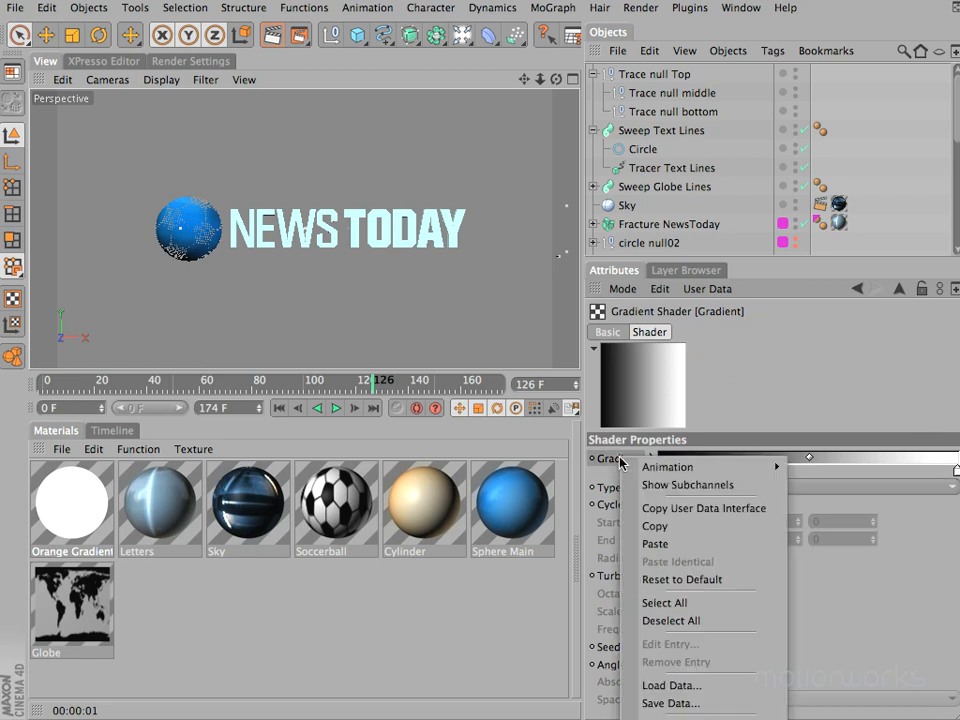
{"action": "left_click", "coordinate": [659, 546]}
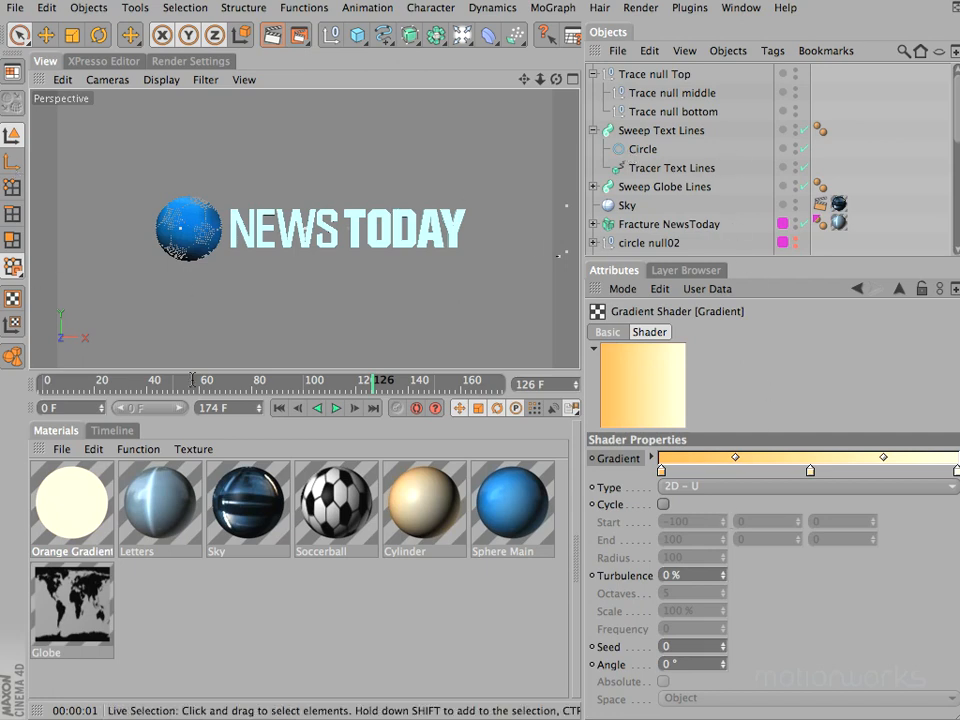
{"action": "left_click", "coordinate": [712, 486]}
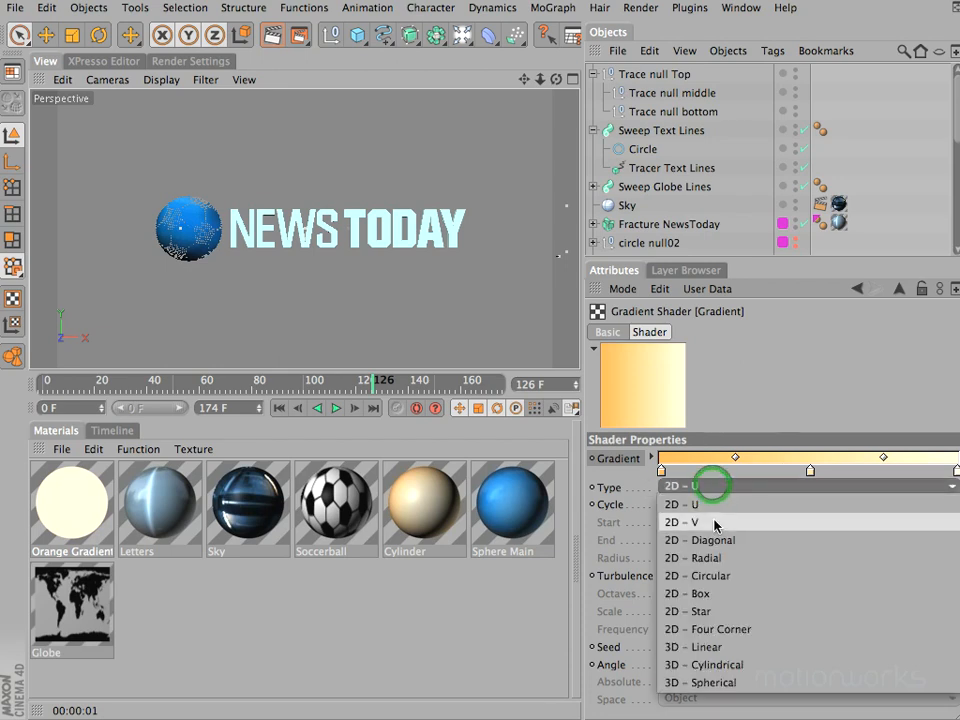
{"action": "left_click", "coordinate": [716, 522]}
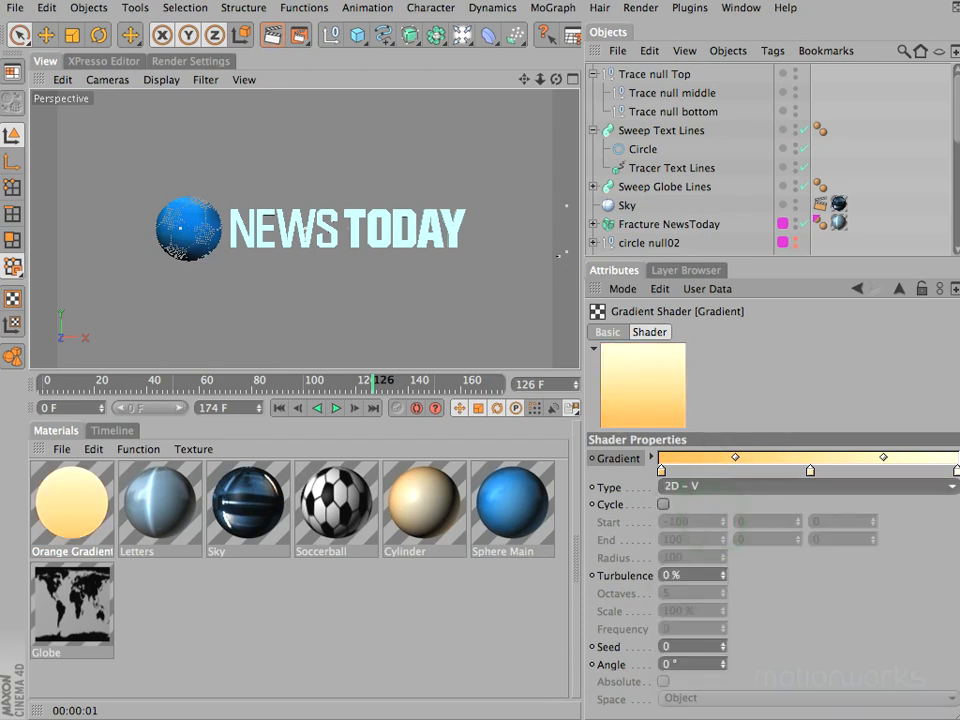
Apply the Orange Gradient material to both Sweep Globe Lines and Sweep Text Lines.
{"action": "left_click_drag", "start_coordinate": [64, 512], "coordinate": [680, 190]}
{"action": "left_click_drag", "start_coordinate": [840, 182], "coordinate": [840, 129], "text": "ctrl"}
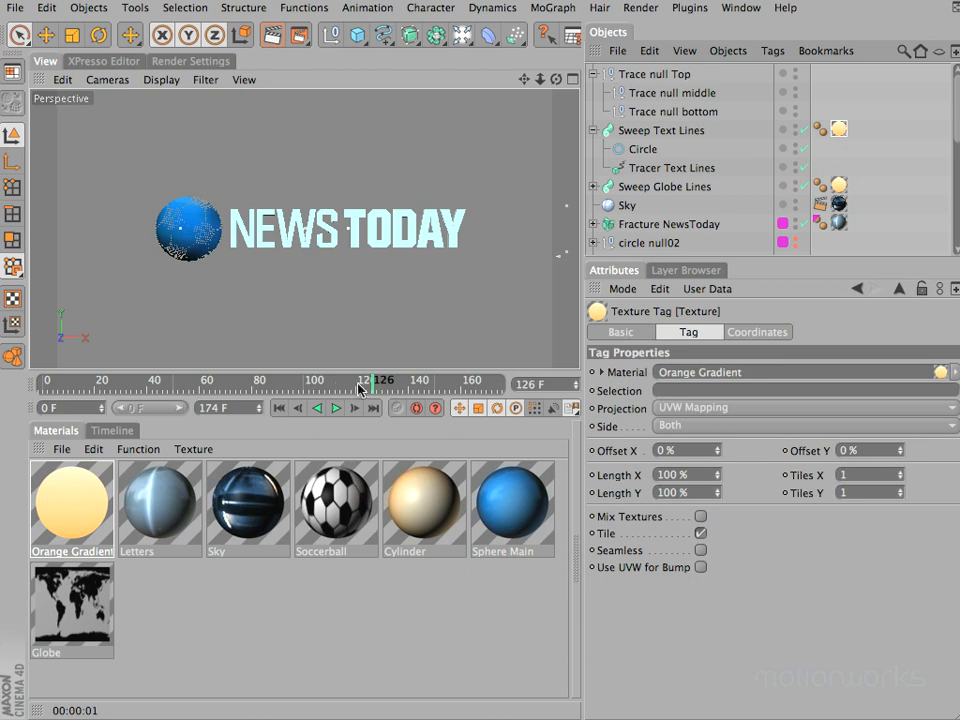
Play the animation from frame 108 and render the view at frame 120 to check the textured lines.
{"action": "left_click", "coordinate": [326, 381]}
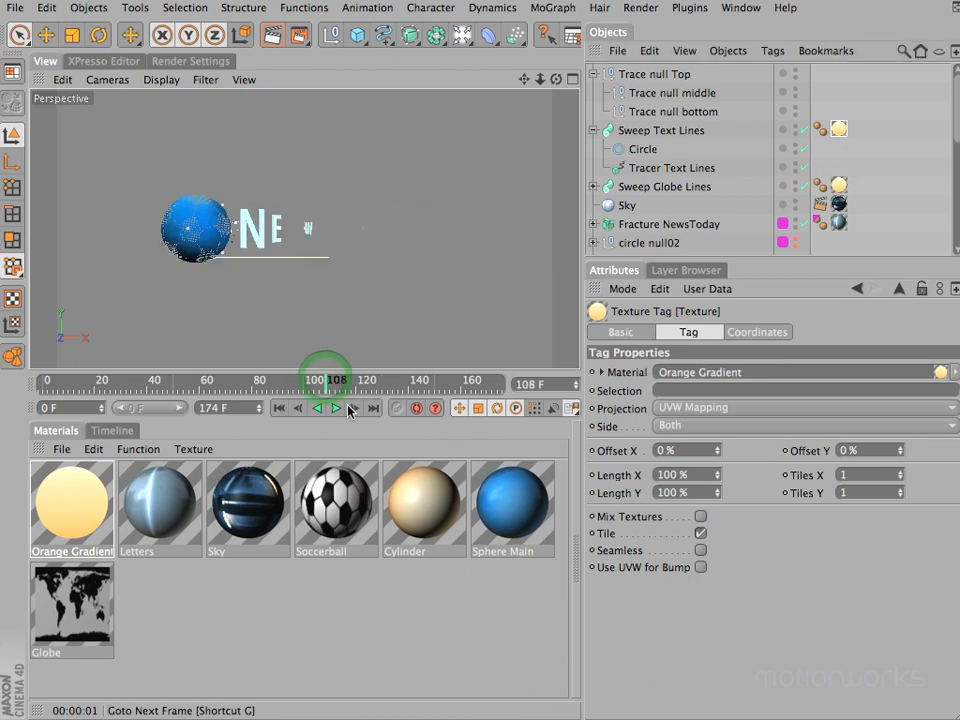
{"action": "left_click", "coordinate": [336, 408]}
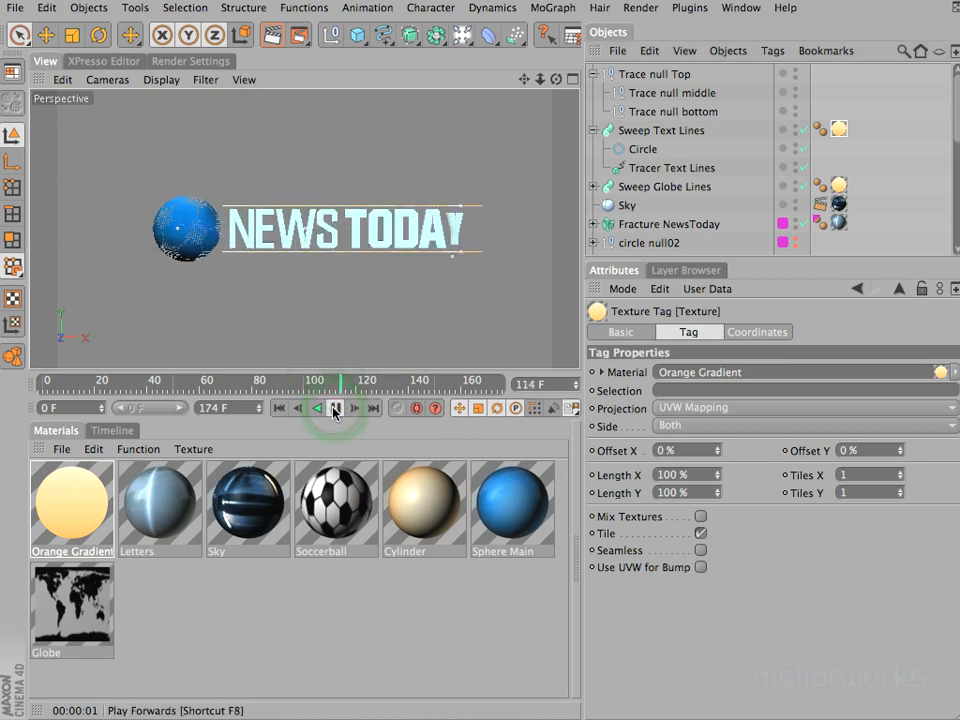
{"action": "left_click", "coordinate": [336, 408]}
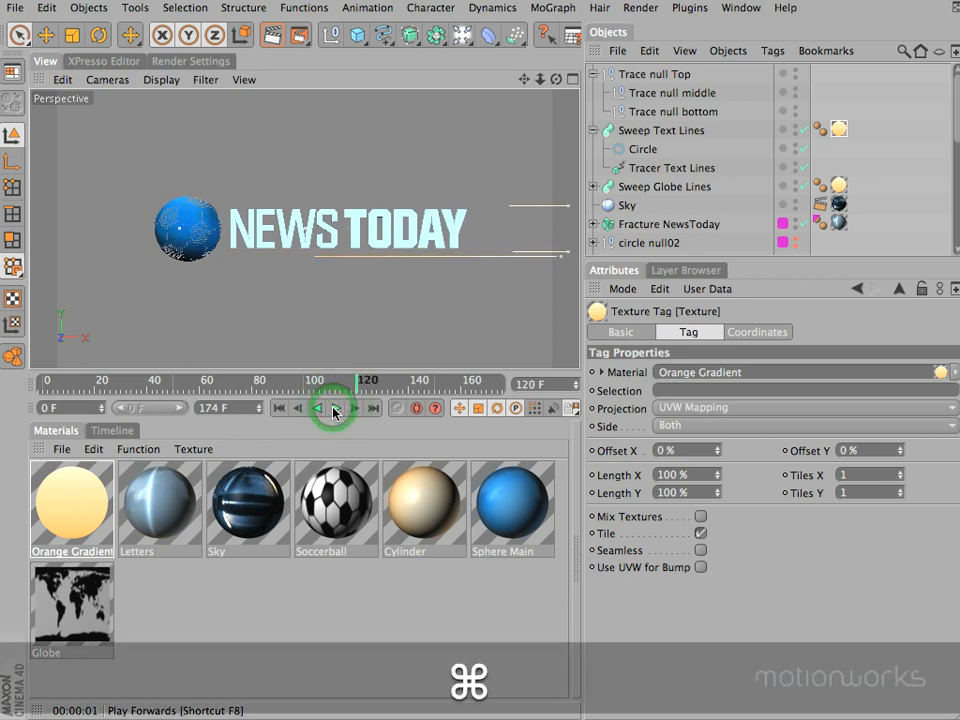
{"action": "key", "text": "super+r"}
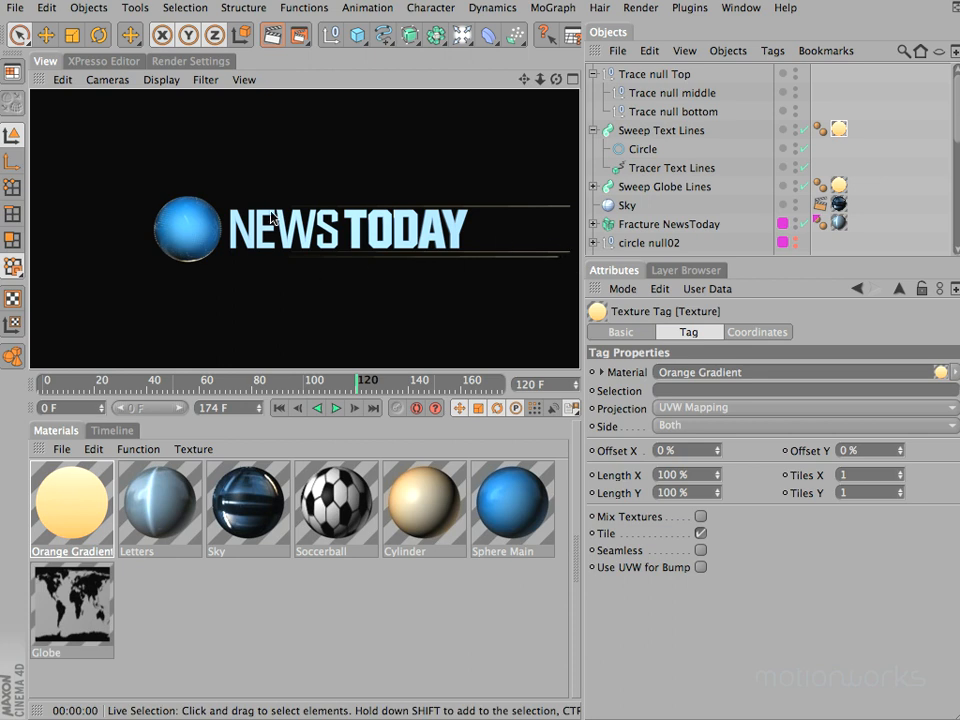
Set the radius of the Circle inside Sweep Text Lines to 5 m and render the view to check it.
{"action": "left_click", "coordinate": [593, 186]}
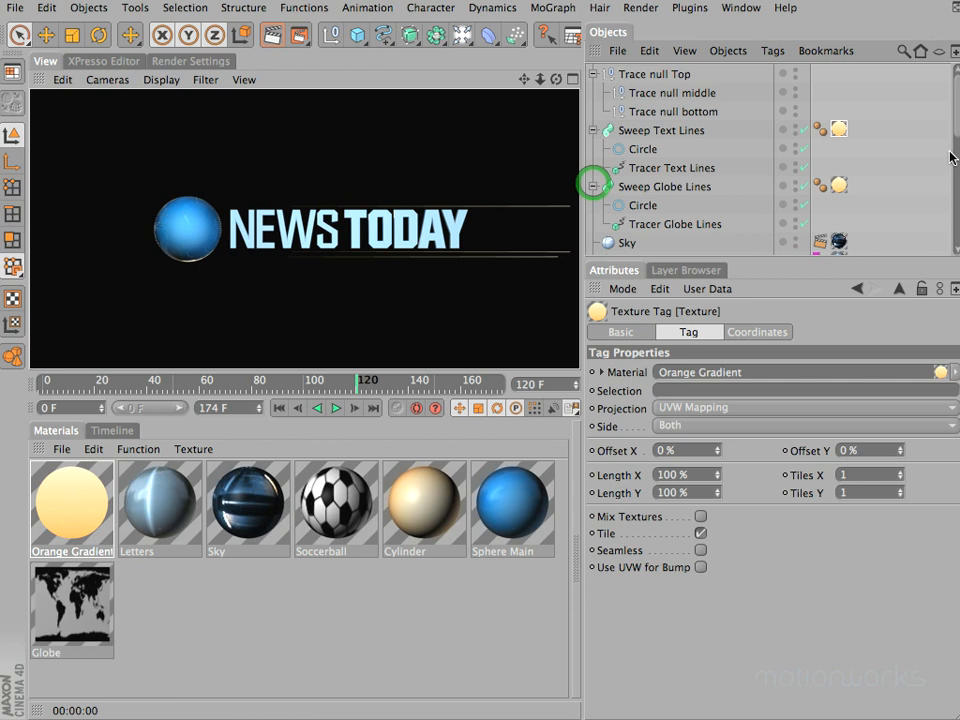
{"action": "left_click", "coordinate": [593, 186]}
{"action": "left_click", "coordinate": [645, 148]}
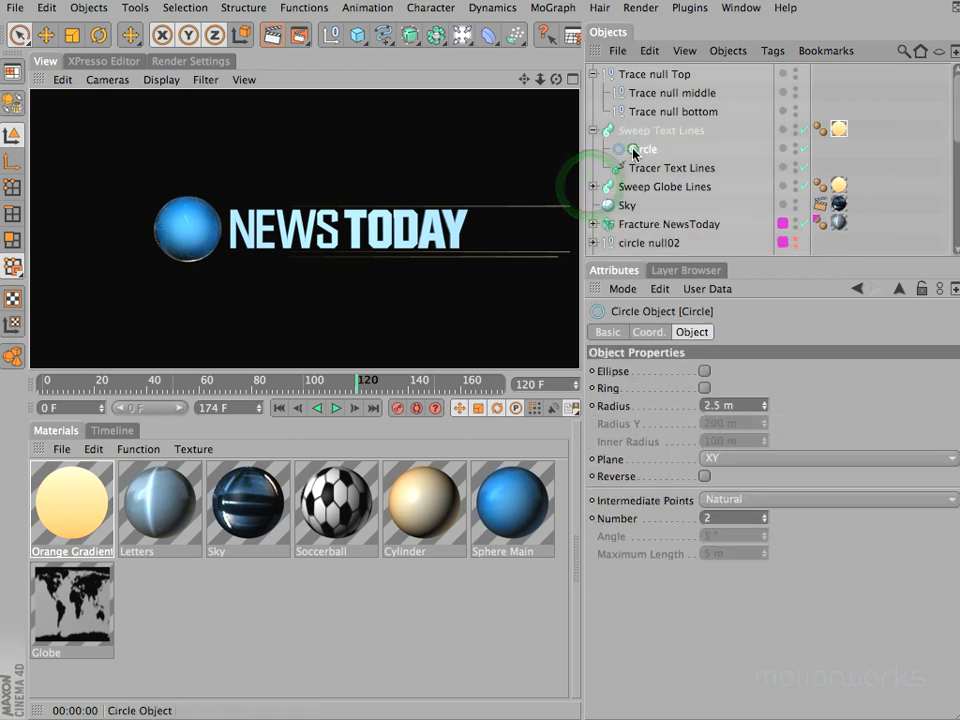
{"action": "type", "text": "5"}
{"action": "key", "text": "Return"}
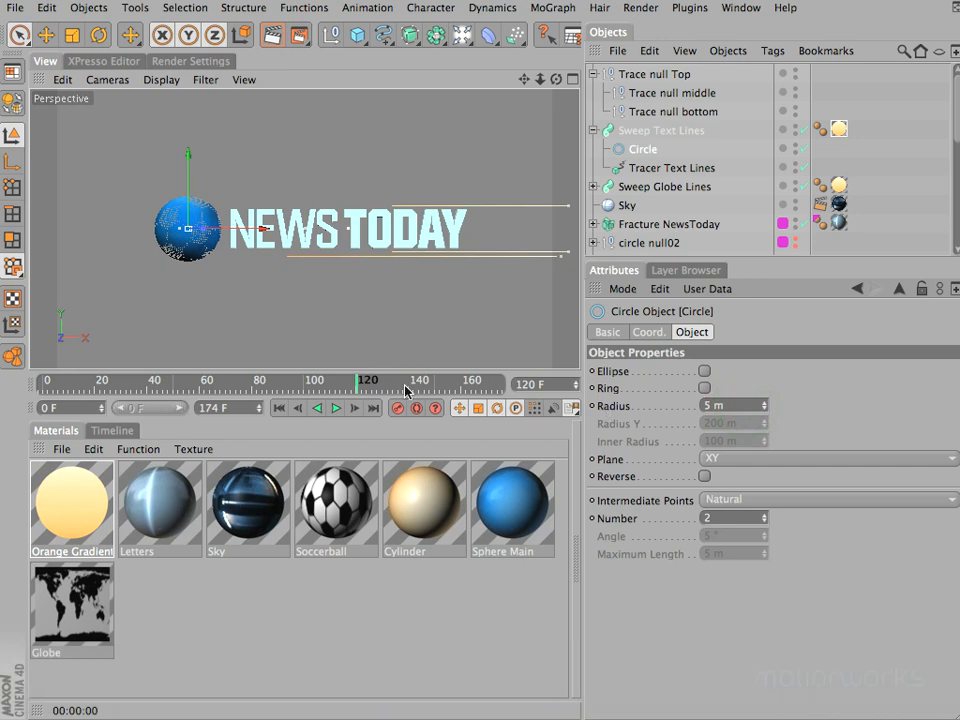
{"action": "key", "text": "super+r"}
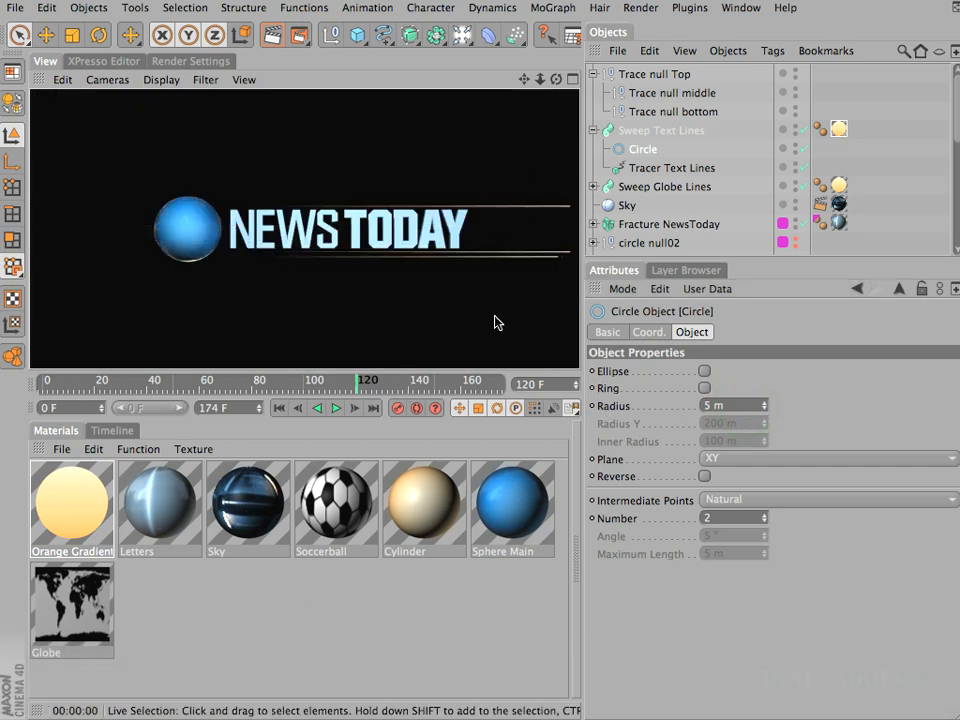
Play the animation from frame 86 and render the view at frame 116 to examine the thicker text lines.
{"action": "left_click", "coordinate": [266, 379]}
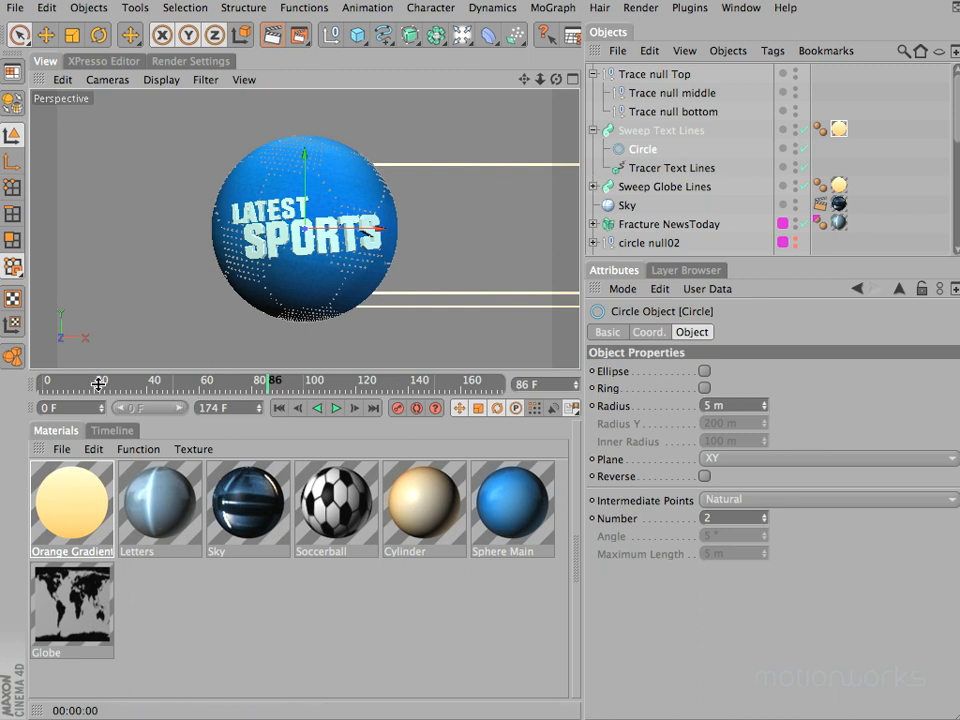
{"action": "left_click", "coordinate": [337, 409]}
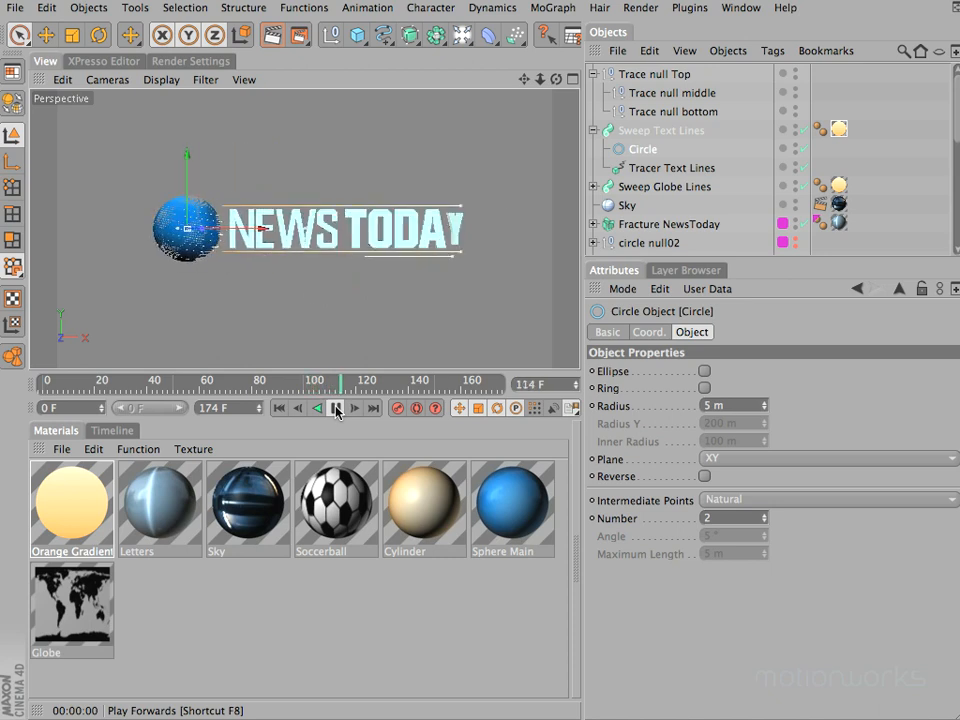
{"action": "left_click", "coordinate": [336, 408]}
{"action": "key", "text": "super+r"}
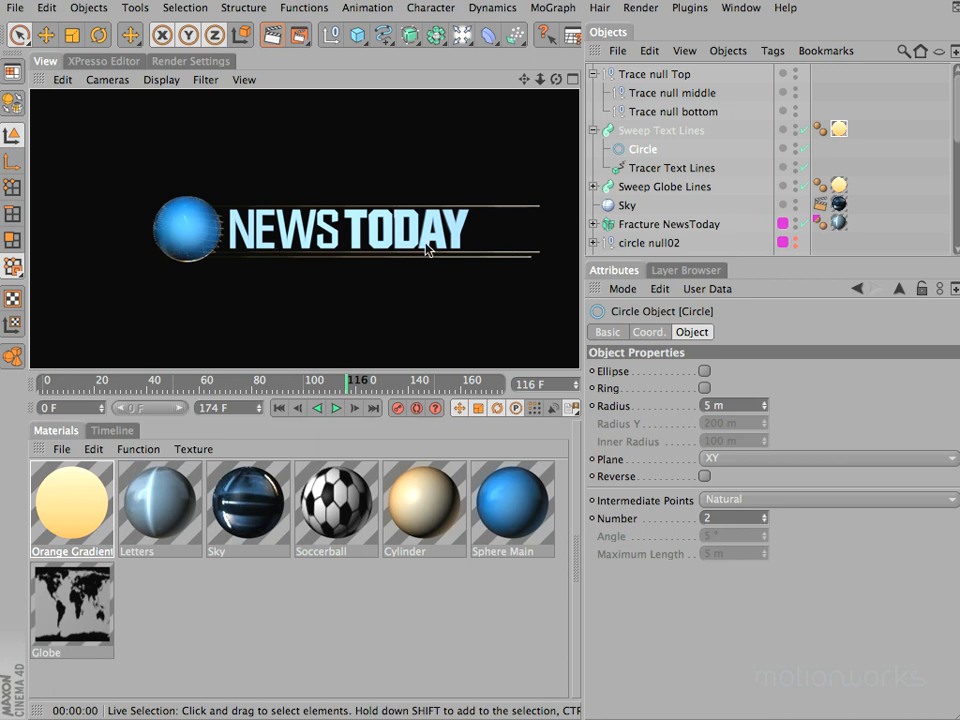
Duplicate the Sweep Text Lines object with its Circle and Tracer Text Lines children.
{"action": "double_click", "coordinate": [690, 130]}
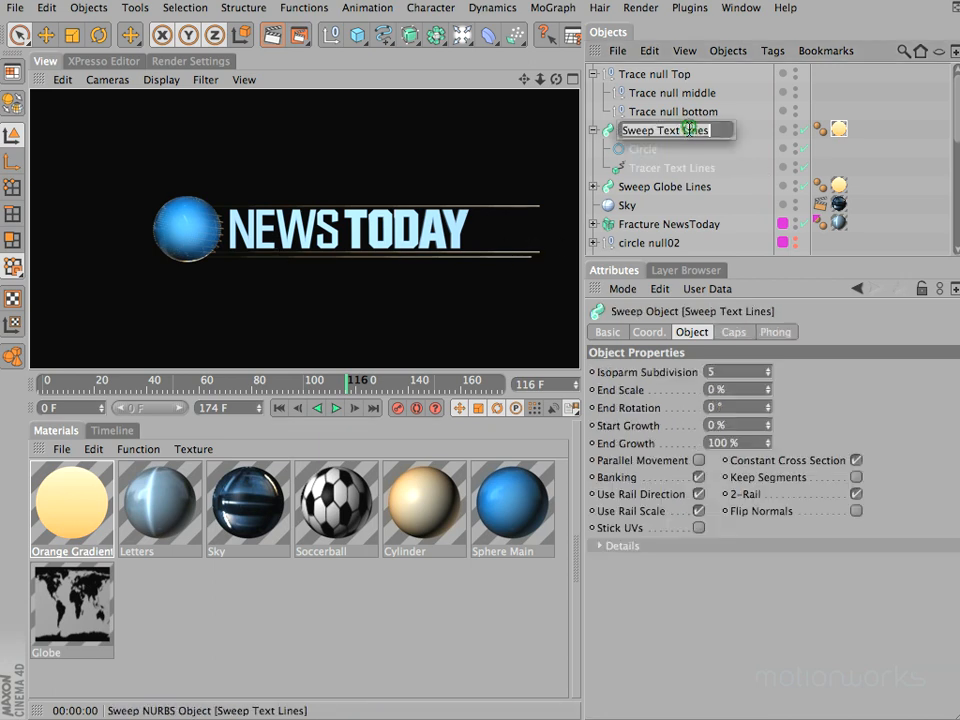
{"action": "left_click", "coordinate": [713, 132]}
{"action": "left_click", "coordinate": [658, 199]}
{"action": "left_click", "coordinate": [647, 131]}
{"action": "left_click_drag", "start_coordinate": [648, 131], "coordinate": [652, 122], "text": "ctrl"}
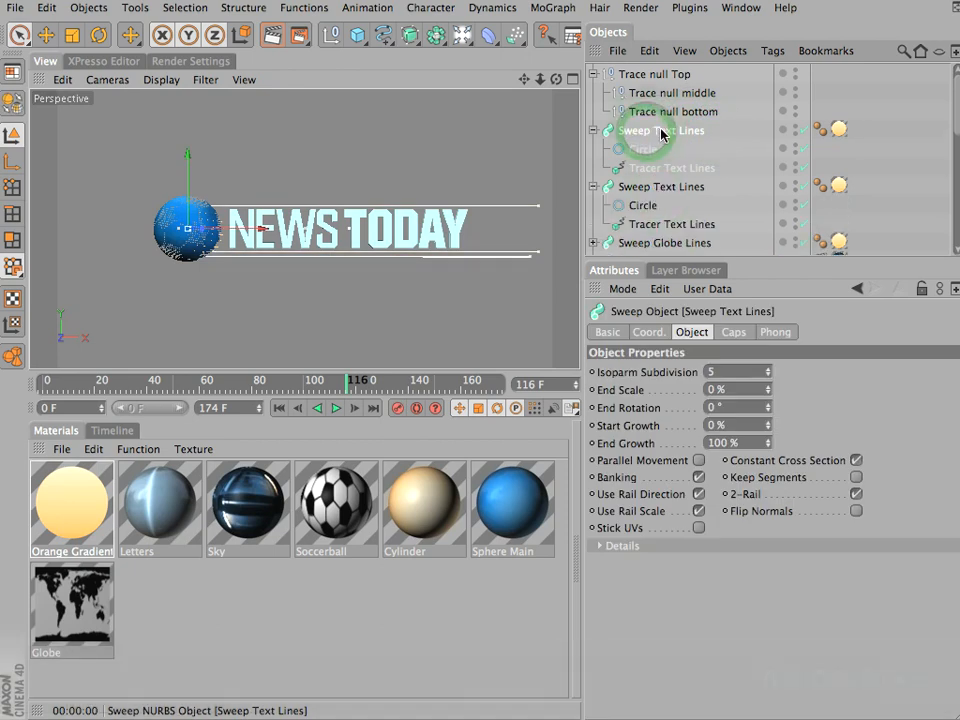
Rename the duplicated sweep as Sweep Text Middle Lines and its tracer as Tracer Text Middle Lines.
{"action": "double_click", "coordinate": [674, 132]}
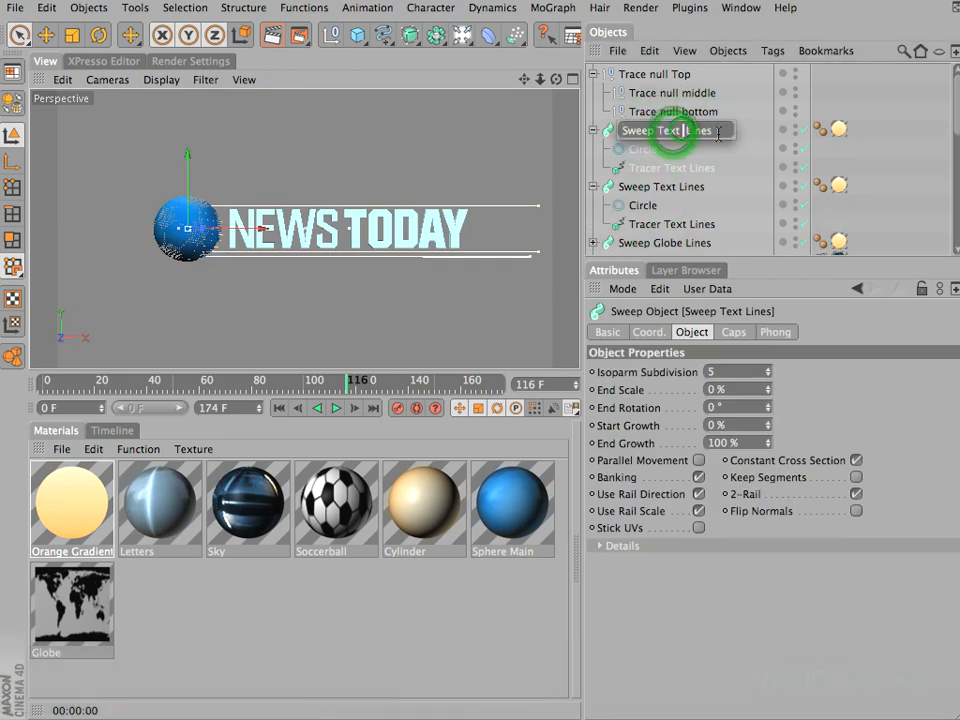
{"action": "type", "text": "Middle"}
{"action": "key", "text": "Return"}
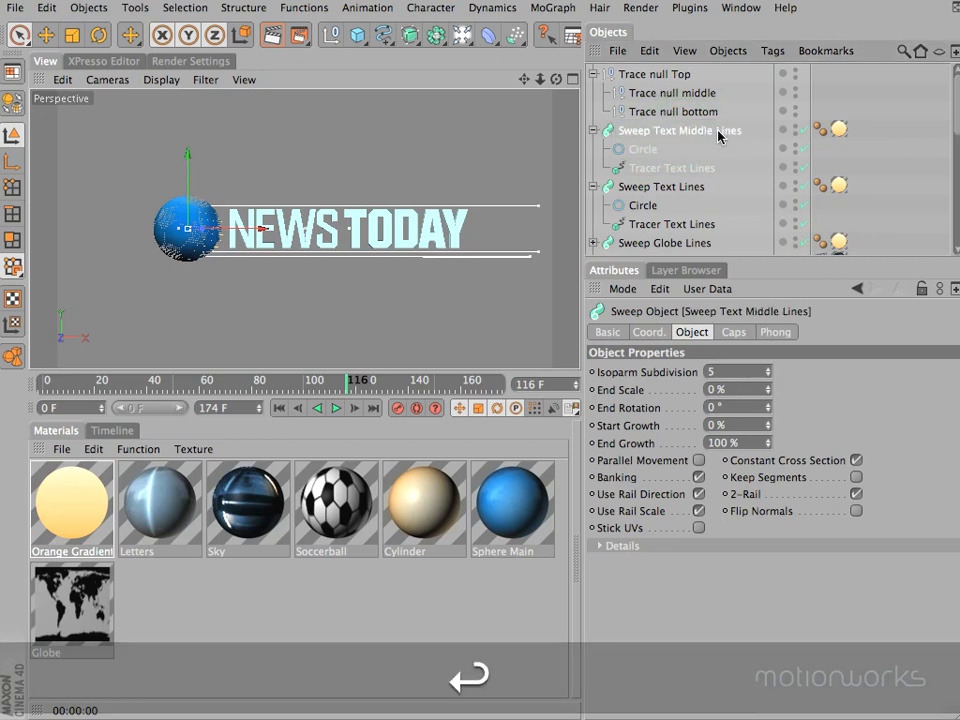
{"action": "left_click", "coordinate": [680, 166]}
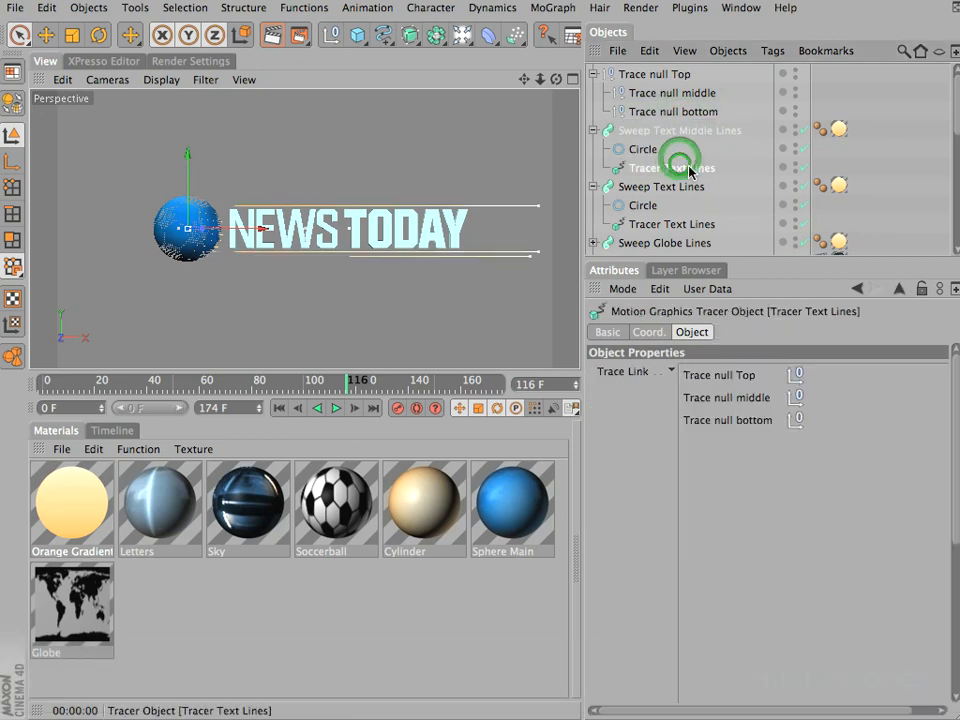
{"action": "double_click", "coordinate": [687, 167]}
{"action": "left_click", "coordinate": [691, 168]}
{"action": "type", "text": "Middle"}
{"action": "key", "text": "Return"}
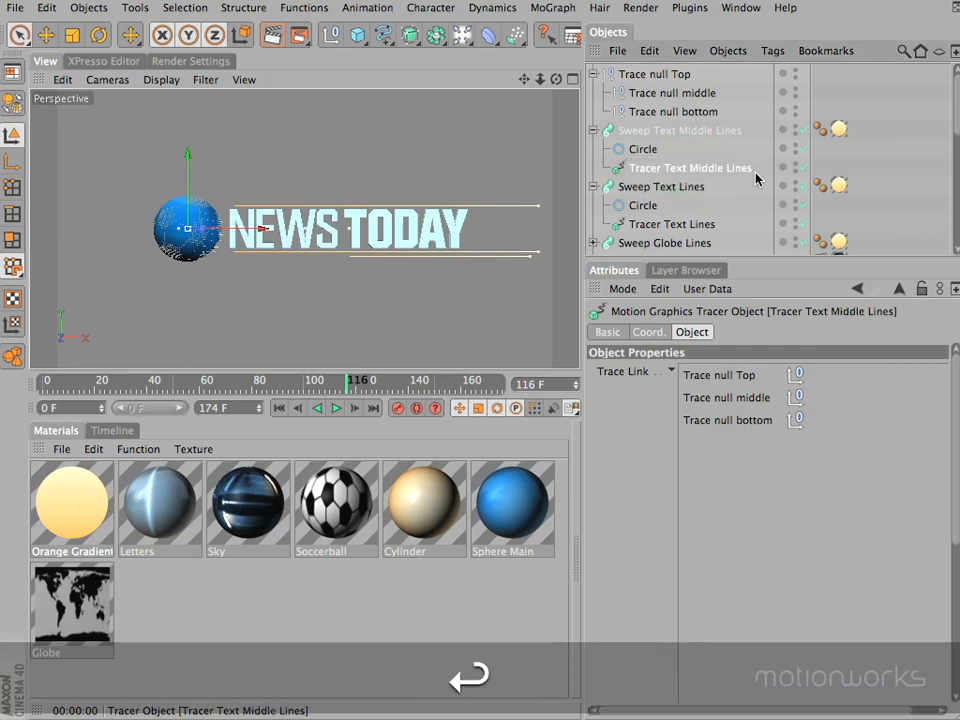
Remove Trace null bottom and Trace null Top from the Trace Link of Tracer Text Middle Lines.
{"action": "key", "text": "BackSpace"}
{"action": "right_click", "coordinate": [727, 390]}
{"action": "key", "text": "BackSpace"}
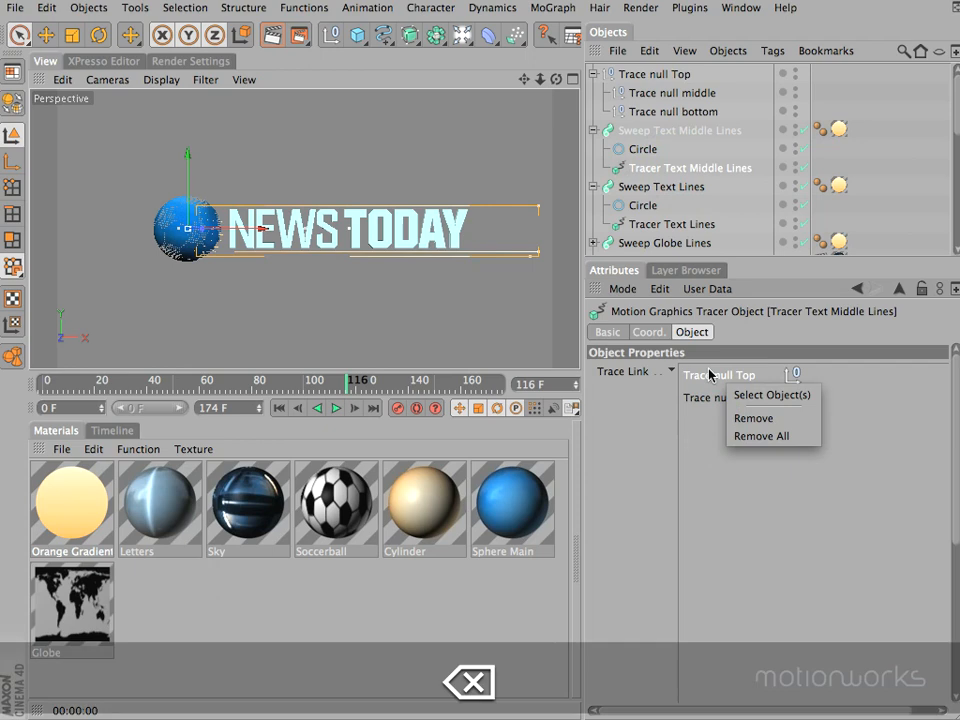
{"action": "left_click", "coordinate": [720, 471]}
{"action": "key", "text": "BackSpace"}
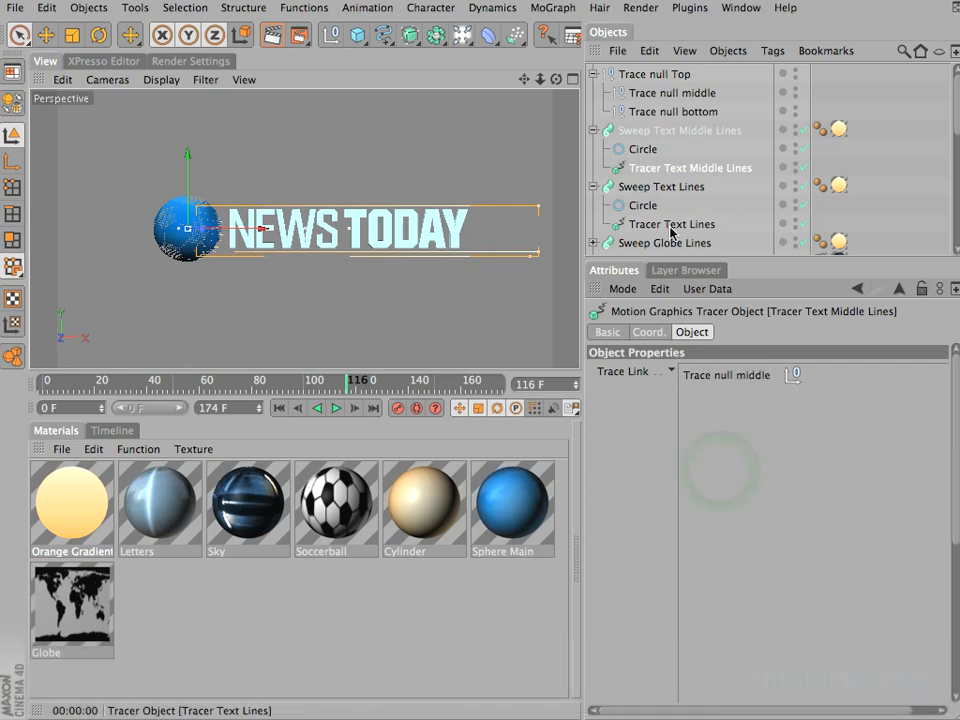
Remove Trace null middle from the Trace Link of Tracer Text Lines.
{"action": "left_click", "coordinate": [672, 223]}
{"action": "left_click", "coordinate": [738, 397]}
{"action": "key", "text": "BackSpace"}
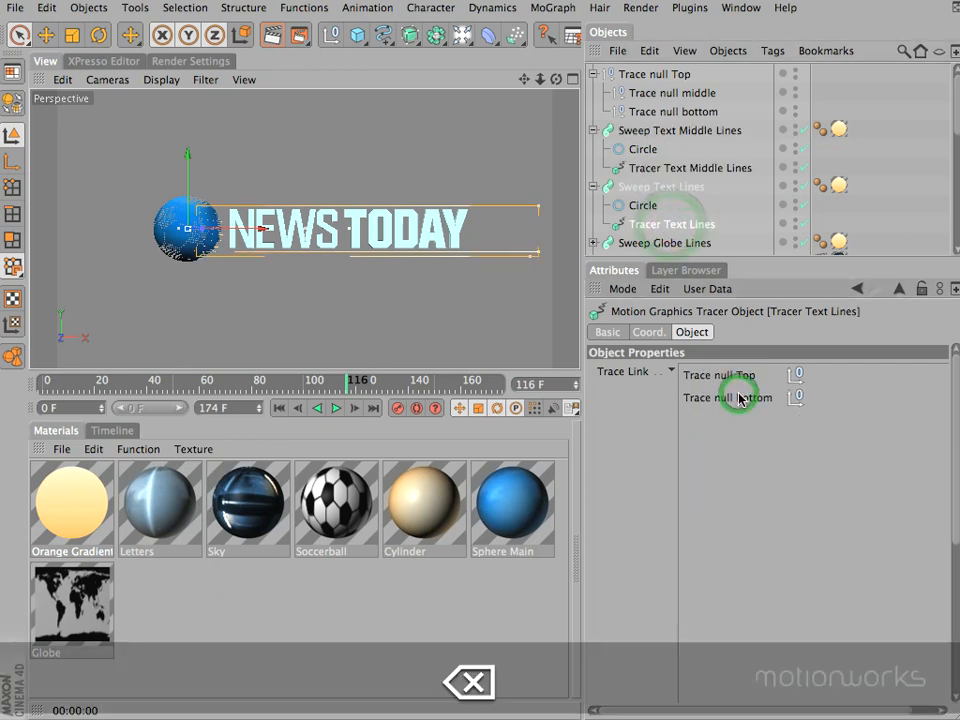
Set the radius of the Circle inside Sweep Text Middle Lines to 8 m.
{"action": "left_click", "coordinate": [648, 150]}
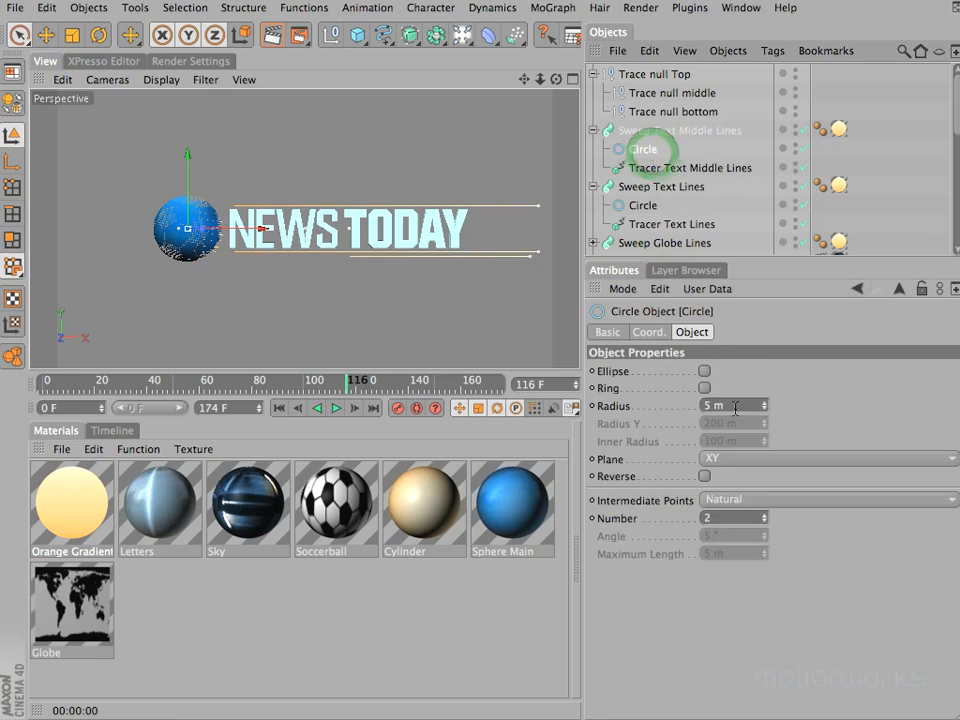
{"action": "left_click", "coordinate": [735, 406]}
{"action": "type", "text": "8"}
{"action": "key", "text": "Return"}
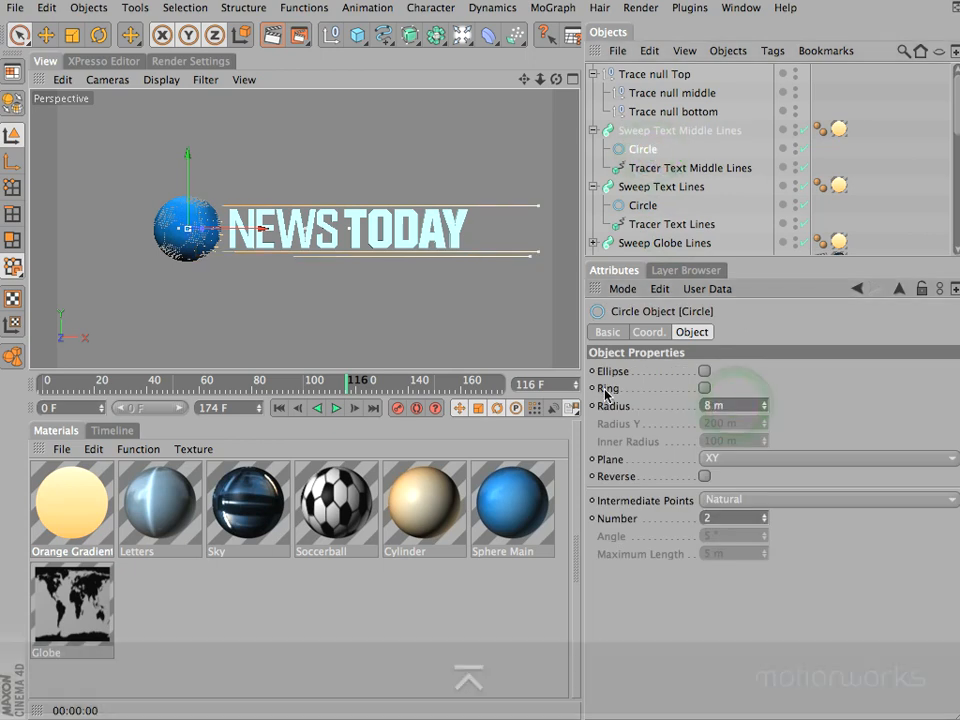
Play the animation from the start and render the view at frame 117 to check the thicker middle line.
{"action": "left_click", "coordinate": [336, 408]}
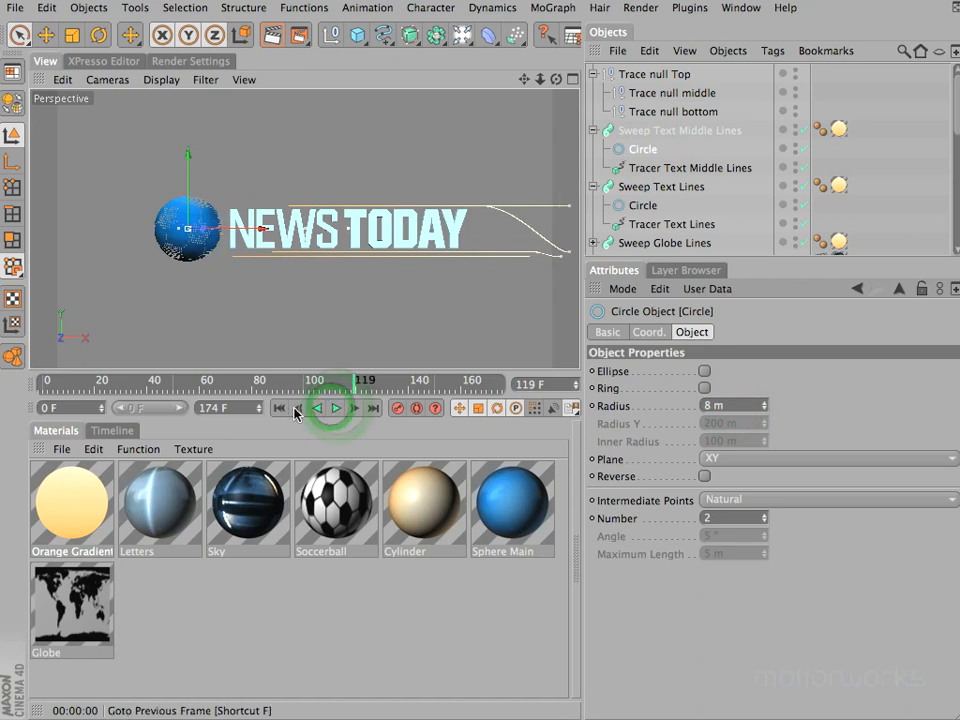
{"action": "left_click", "coordinate": [279, 407]}
{"action": "left_click", "coordinate": [337, 408]}
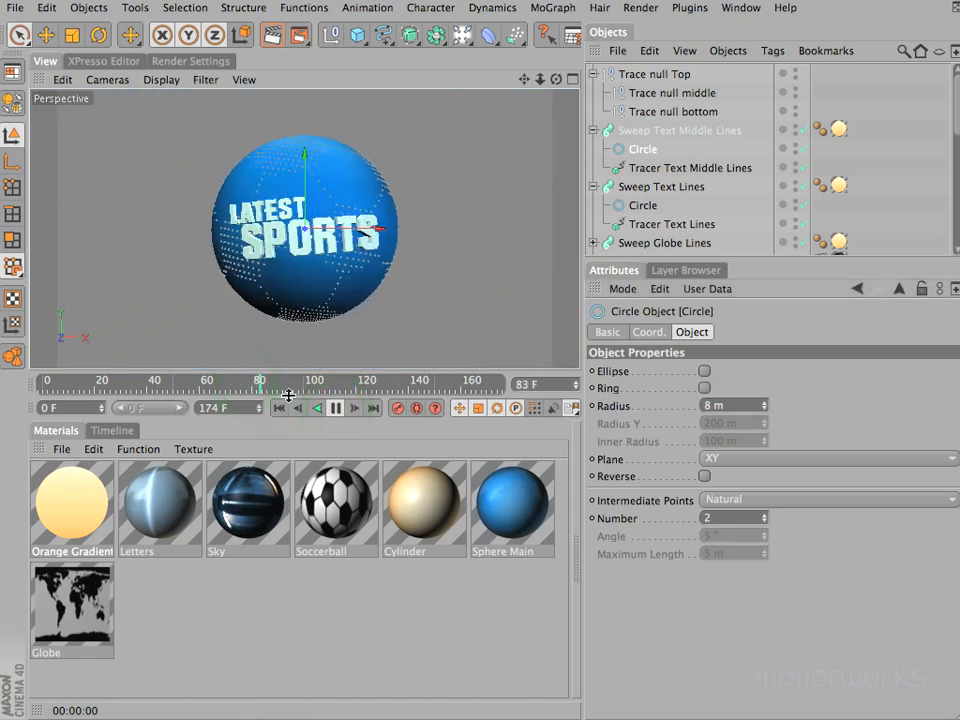
{"action": "left_click", "coordinate": [337, 409]}
{"action": "key", "text": "super+r"}
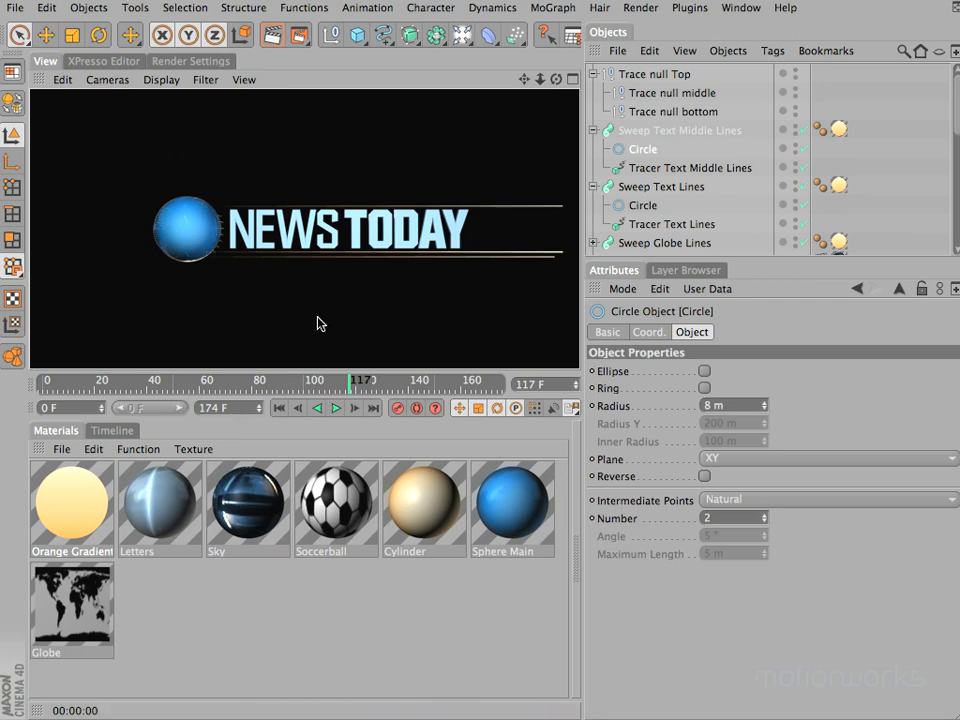
Enlarge the perspective view and render it at frame 117 to examine the lines in more detail.
{"action": "left_click_drag", "start_coordinate": [403, 373], "coordinate": [403, 558]}
{"action": "left_click_drag", "start_coordinate": [580, 480], "coordinate": [818, 475]}
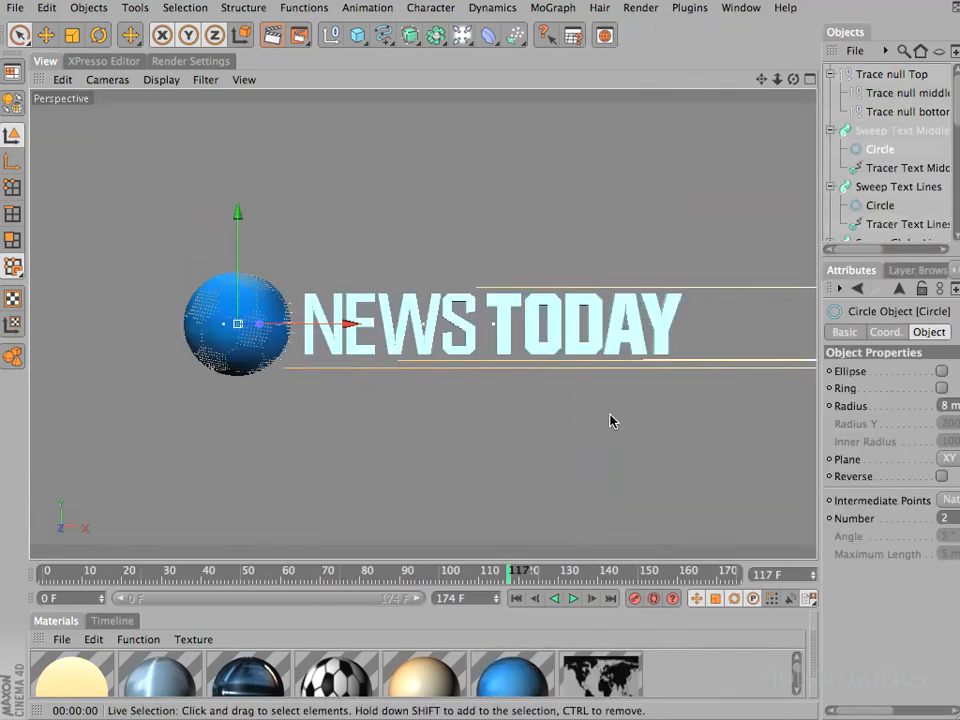
{"action": "key", "text": "super+r"}
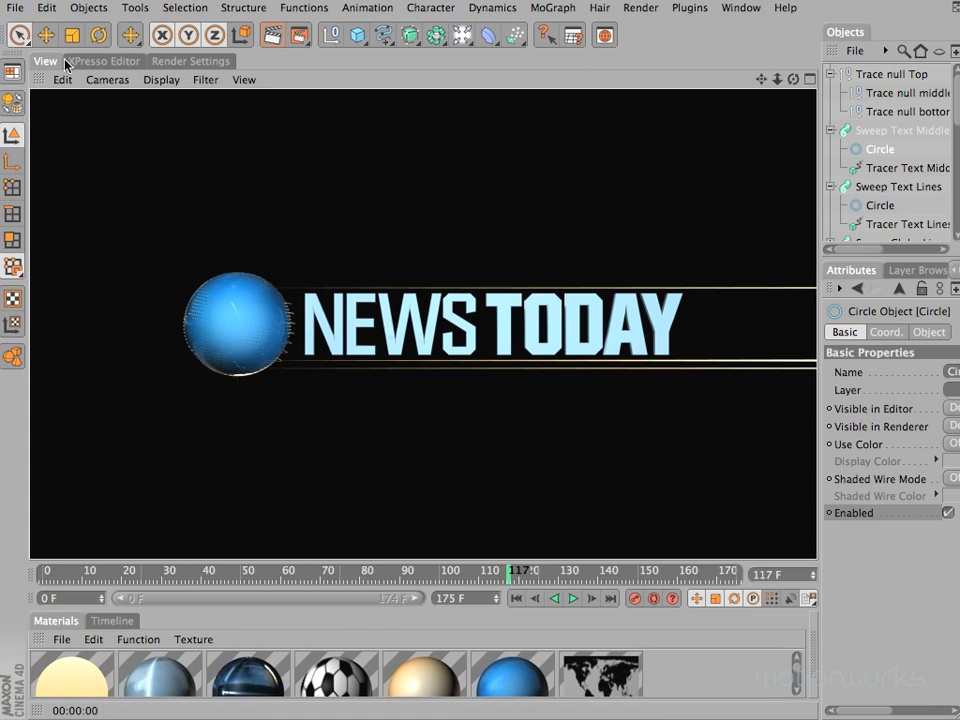
Reset the window layout, collapse the Sweep Text Lines, Sweep Text Middle Lines and Trace null Top hierarchies, and deselect everything.
{"action": "left_click", "coordinate": [13, 73]}
{"action": "left_click", "coordinate": [99, 212]}
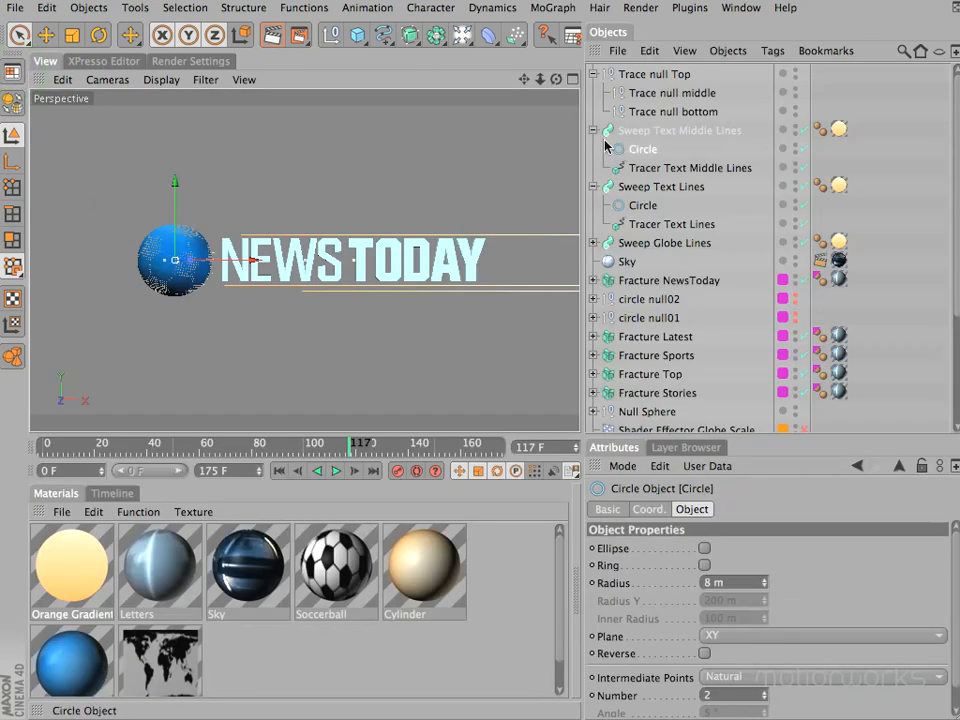
{"action": "left_click", "coordinate": [593, 186]}
{"action": "left_click", "coordinate": [593, 130]}
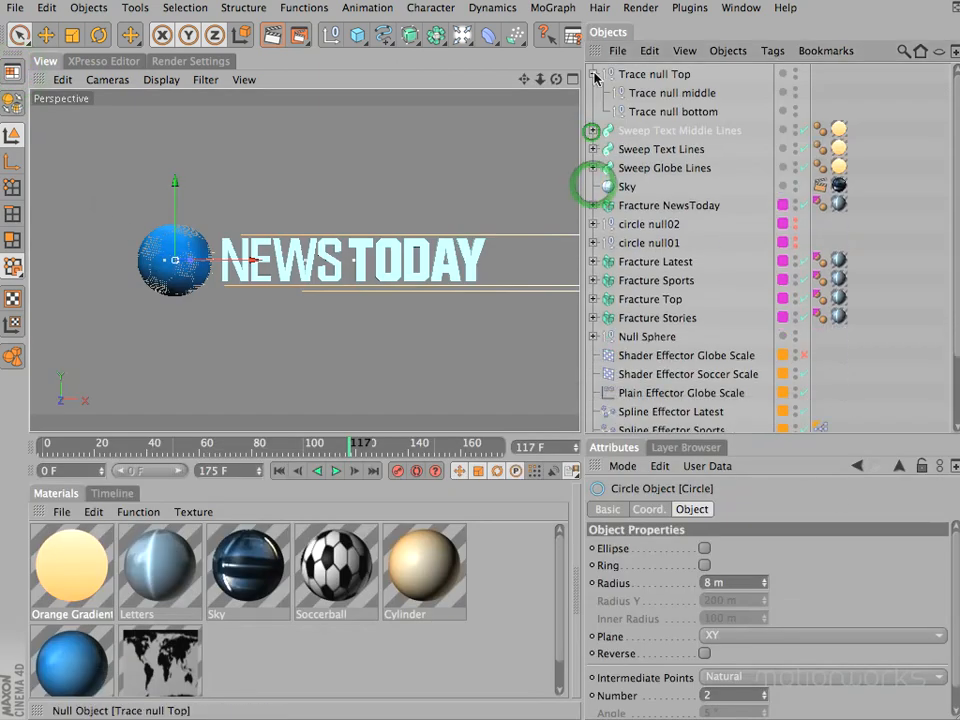
{"action": "left_click", "coordinate": [594, 76]}
{"action": "left_click", "coordinate": [911, 182]}
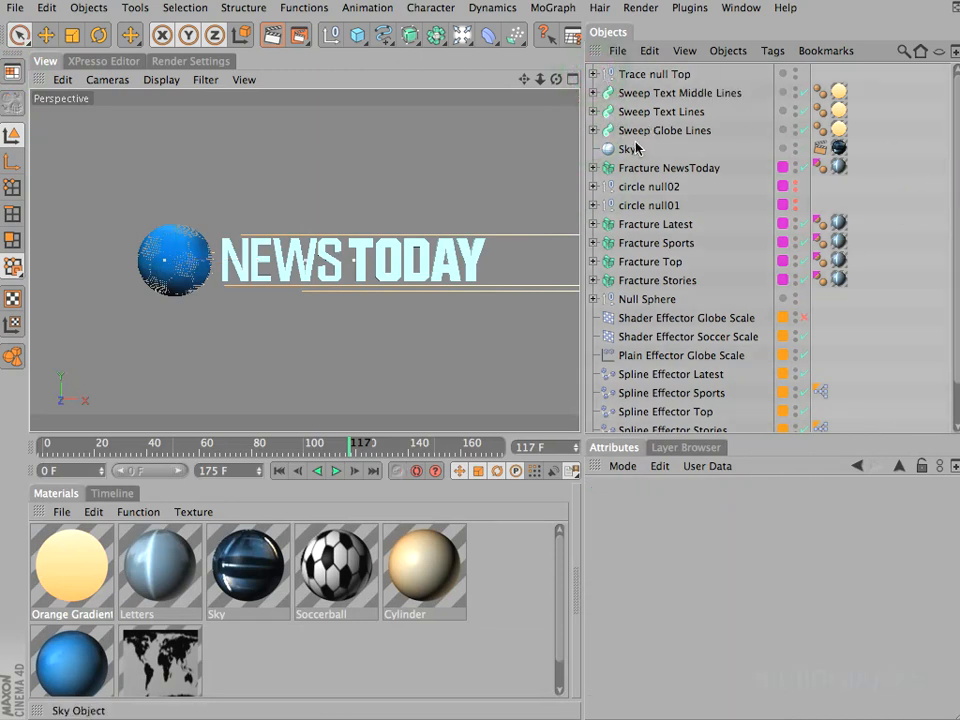
Assign Sky to the Scene Elements layer, and Trace null Top and the three line sweeps to the MoGraph Generic layer.
{"action": "left_click", "coordinate": [690, 451]}
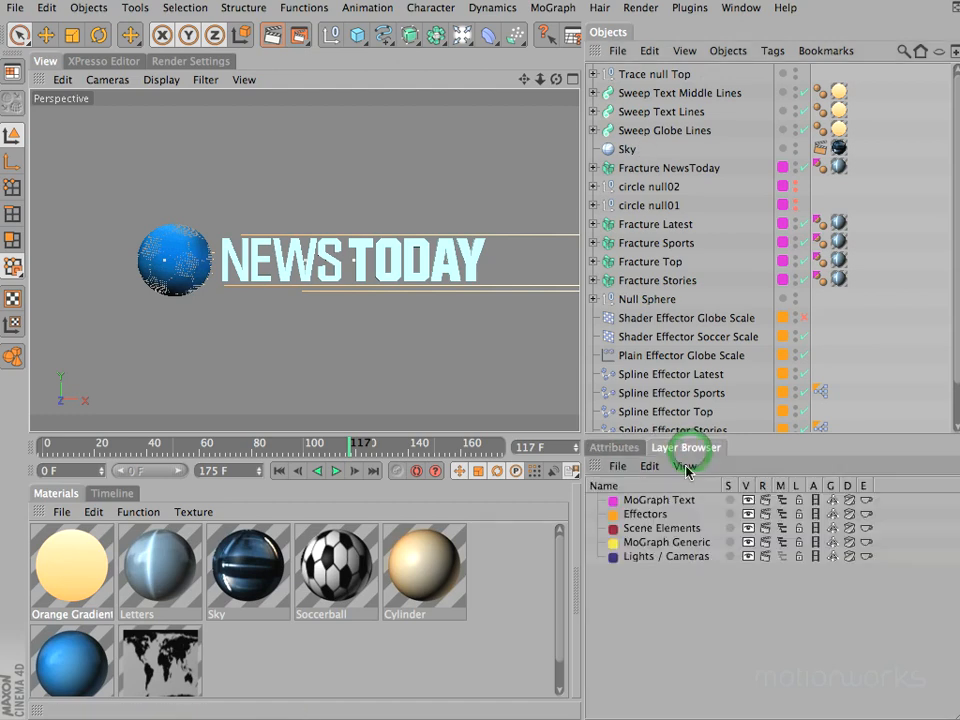
{"action": "left_click_drag", "start_coordinate": [628, 149], "coordinate": [664, 528]}
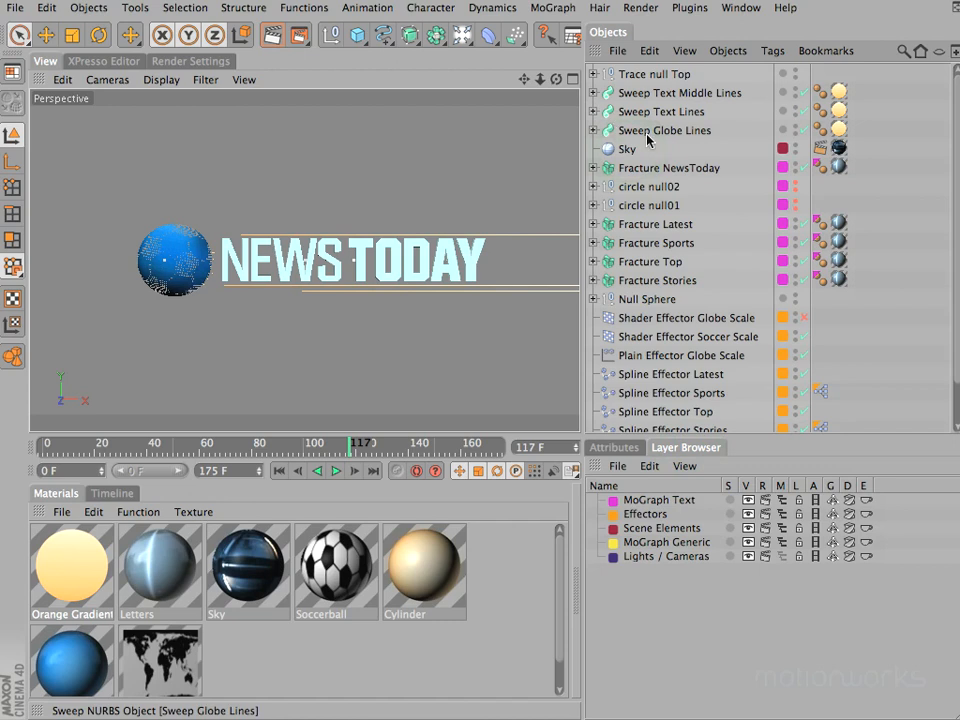
{"action": "left_click", "coordinate": [630, 131]}
{"action": "left_click", "coordinate": [668, 73], "text": "shift"}
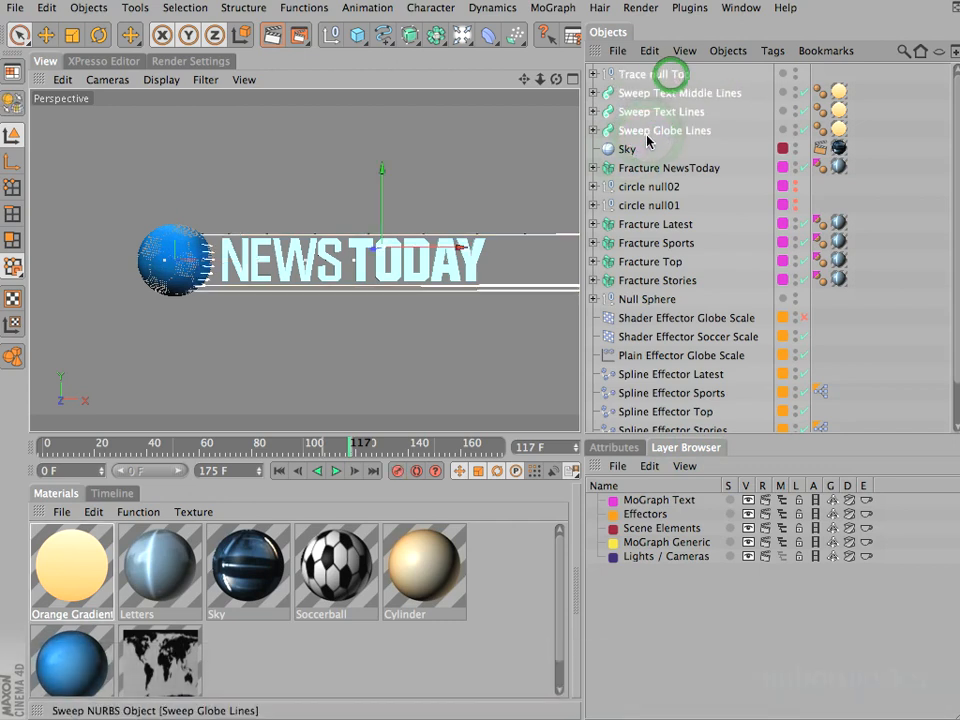
{"action": "left_click_drag", "start_coordinate": [757, 316], "coordinate": [673, 544]}
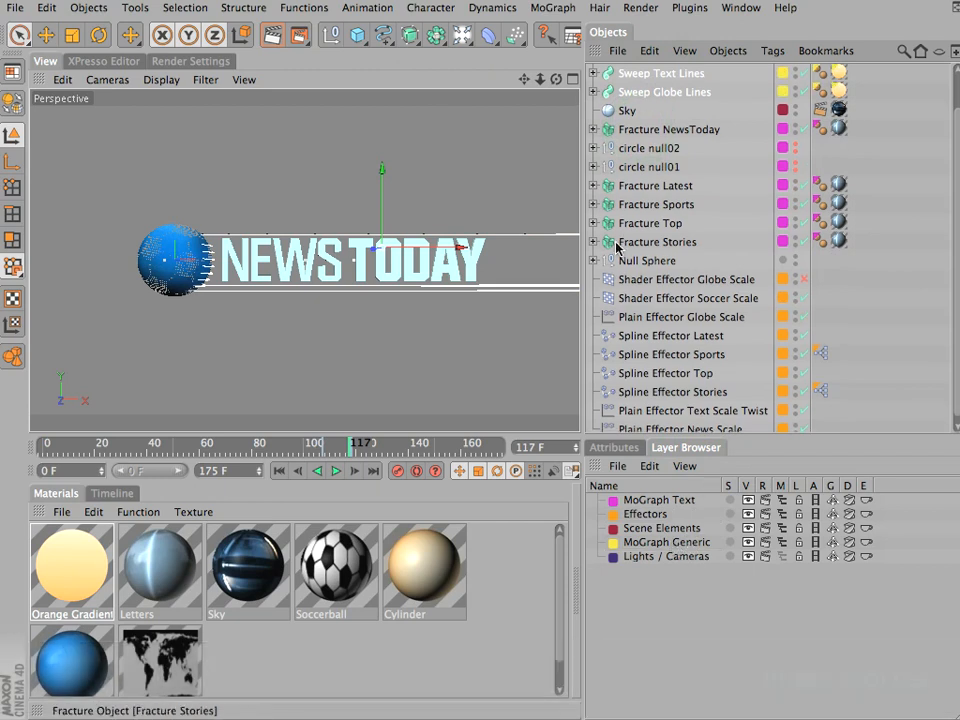
Add a Plain Effector to the Cloner Globe object inside Null Sphere.
{"action": "left_click", "coordinate": [593, 260]}
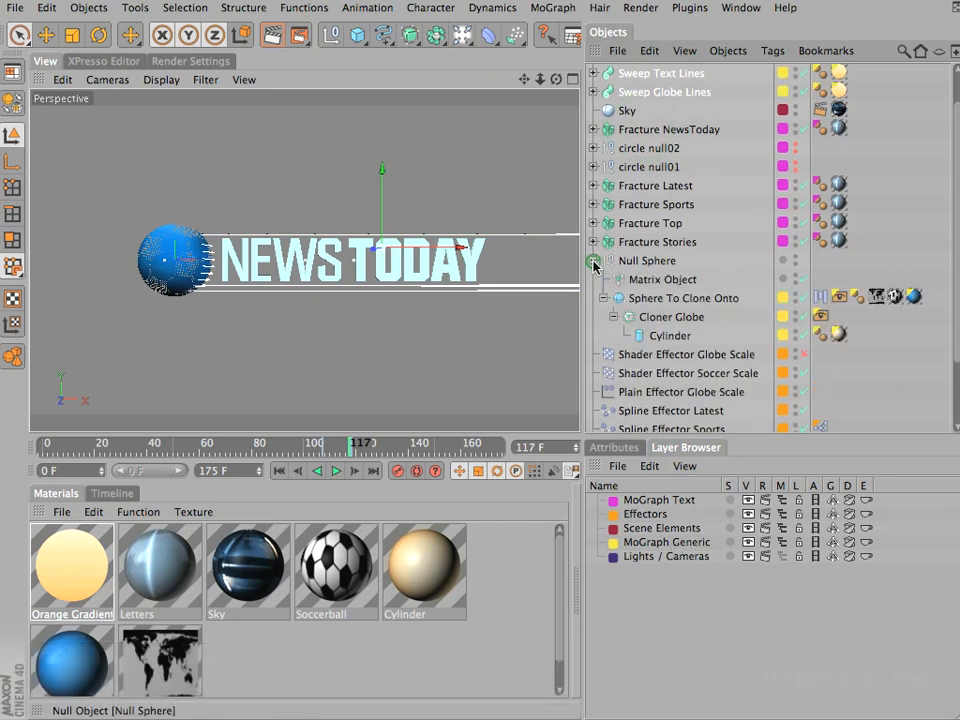
{"action": "left_click", "coordinate": [655, 318]}
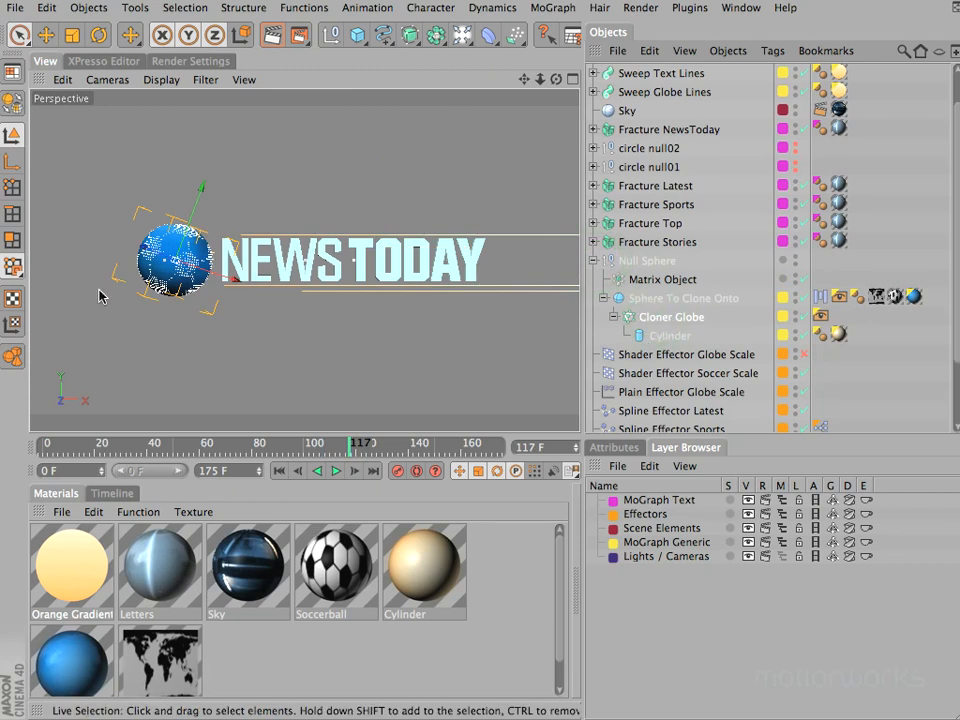
{"action": "scroll", "coordinate": [795, 177], "scroll_direction": "down", "scroll_amount": 2}
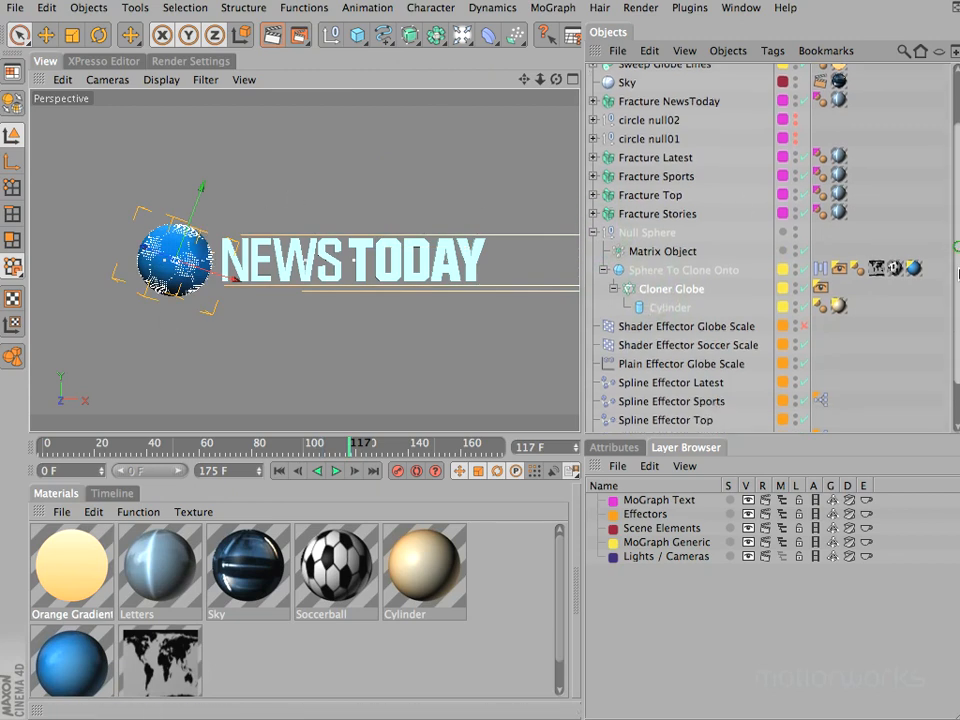
{"action": "left_click", "coordinate": [553, 7]}
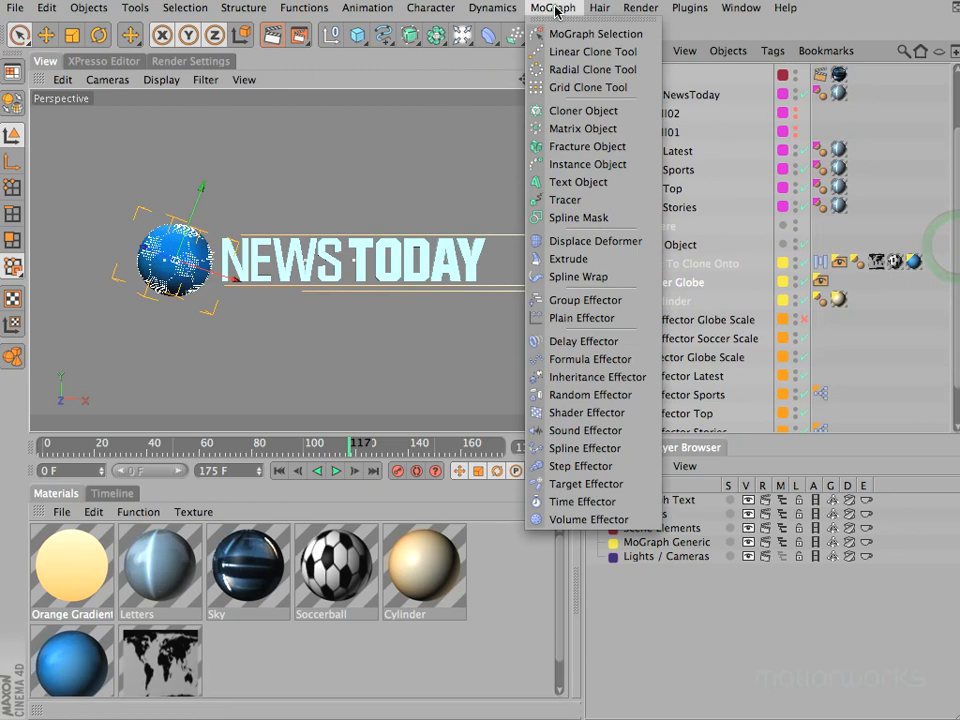
{"action": "left_click", "coordinate": [597, 319]}
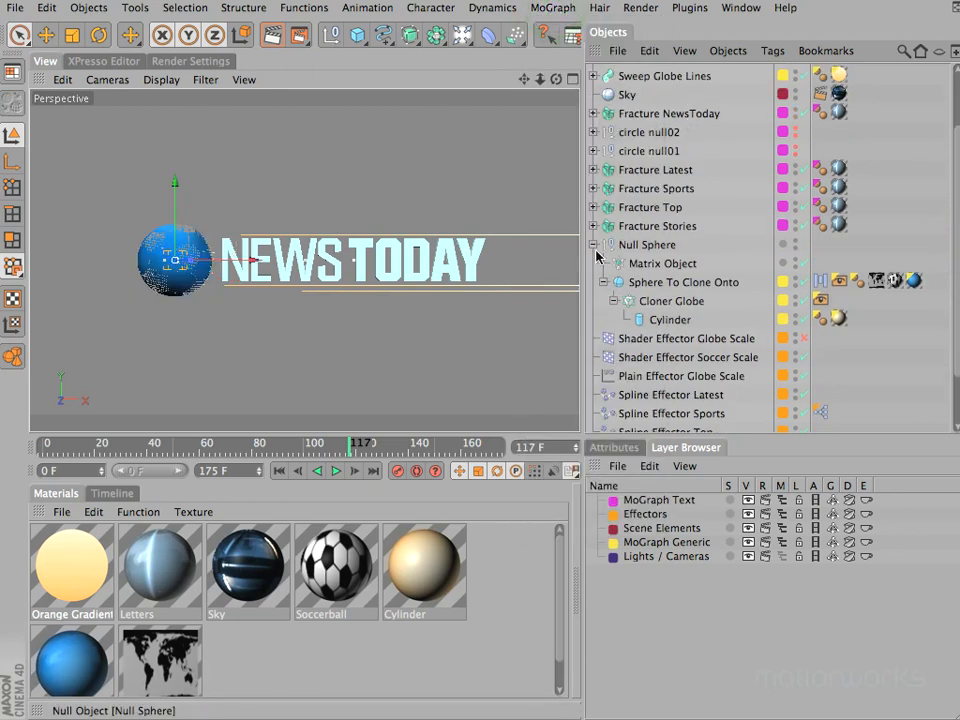
Rename the new effector as Plain Effector Cylinder ScaleDown and move it below Plain Effector News Scale in the object list.
{"action": "scroll", "coordinate": [706, 76], "scroll_direction": "up", "scroll_amount": 3}
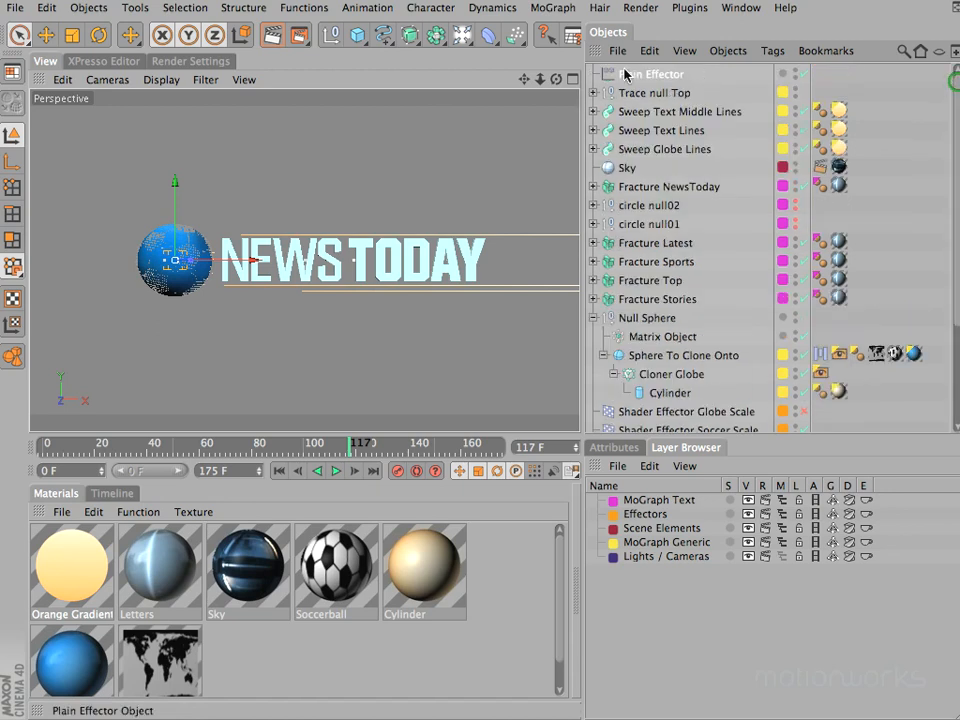
{"action": "double_click", "coordinate": [672, 74]}
{"action": "type", "text": "C"}
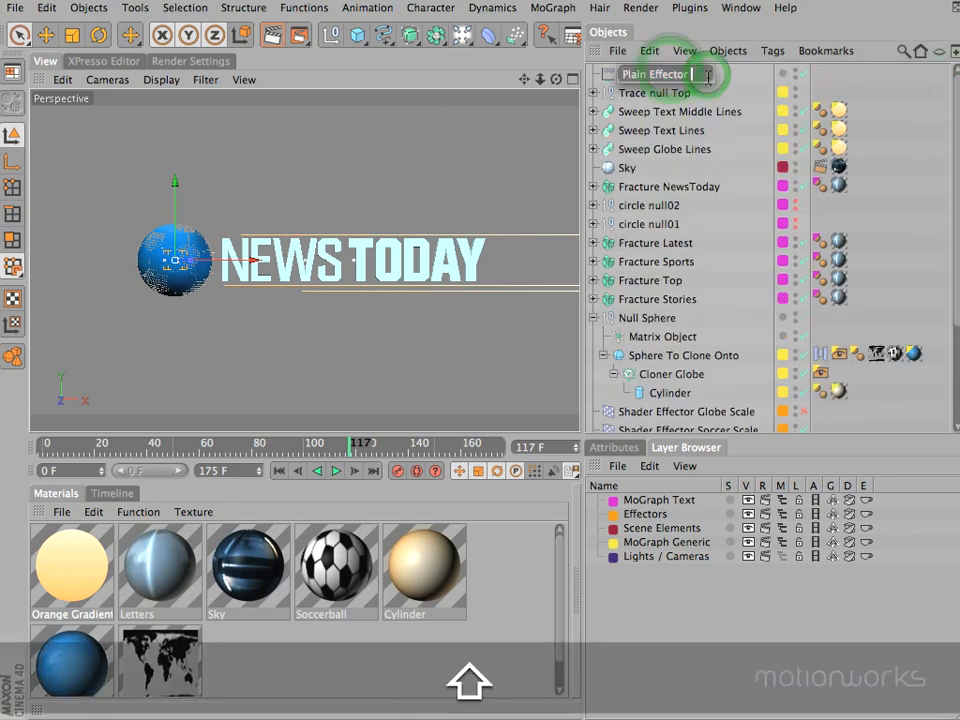
{"action": "type", "text": "ylinder"}
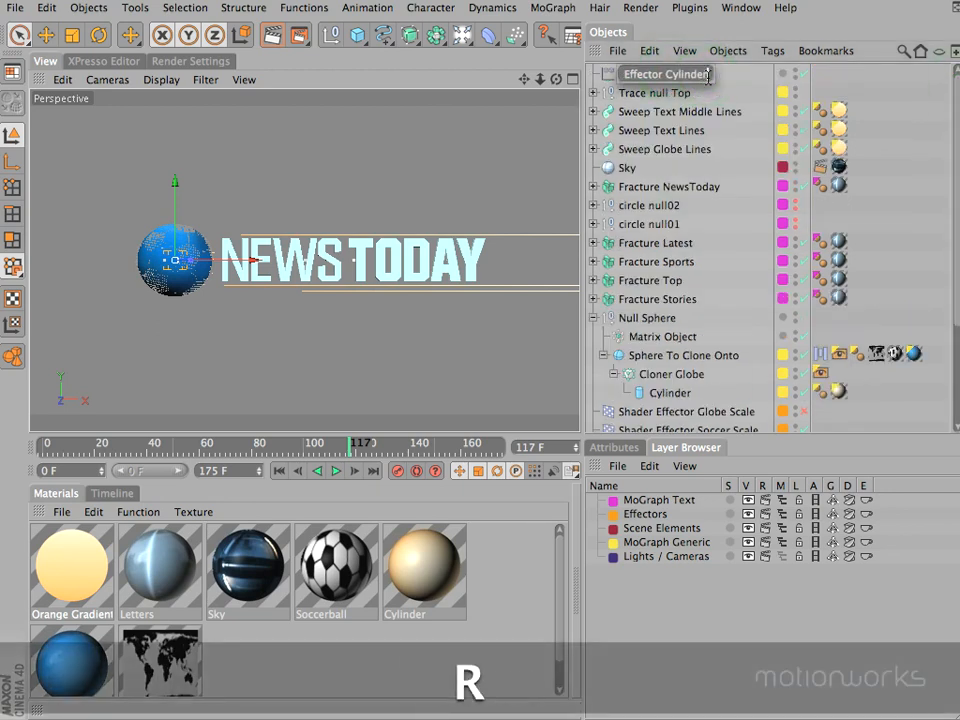
{"action": "type", "text": " ScaleD"}
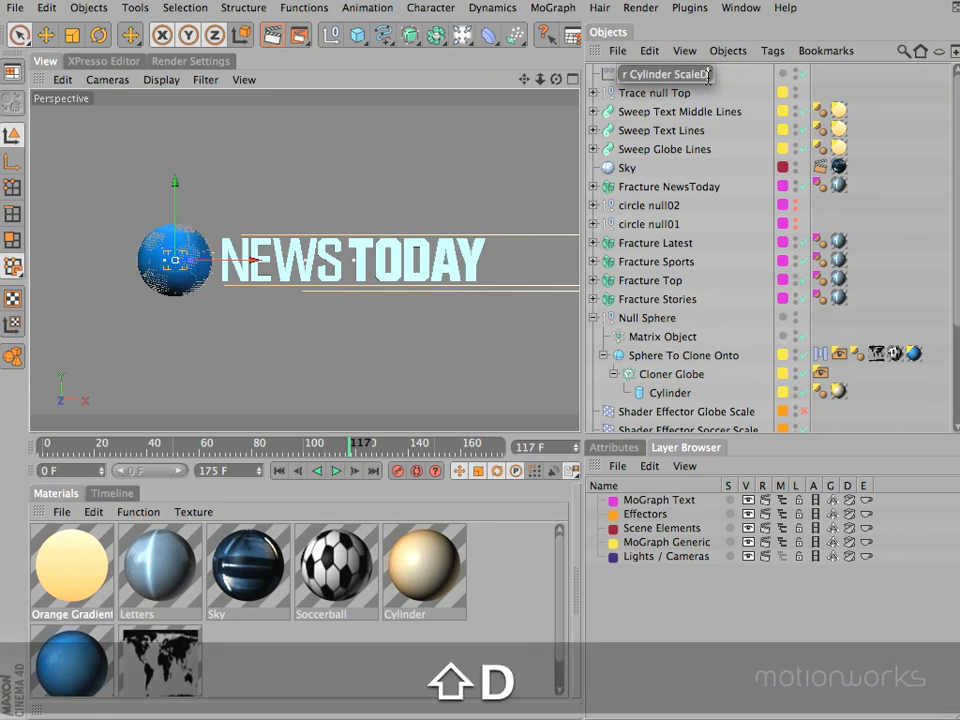
{"action": "type", "text": "own"}
{"action": "key", "text": "Return"}
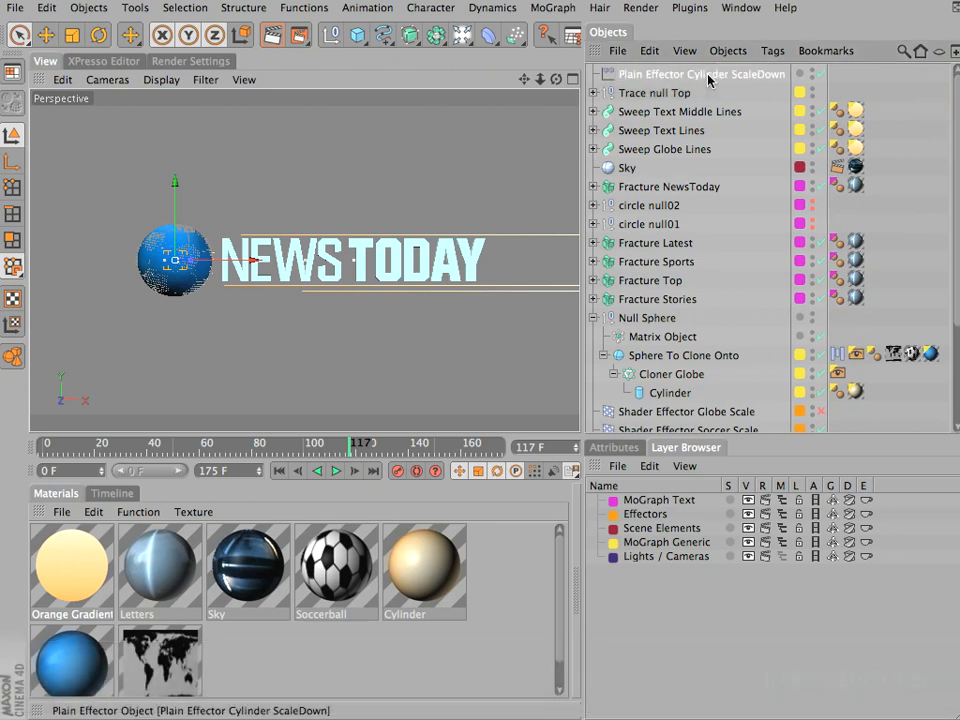
{"action": "left_click_drag", "start_coordinate": [731, 260], "coordinate": [742, 432]}
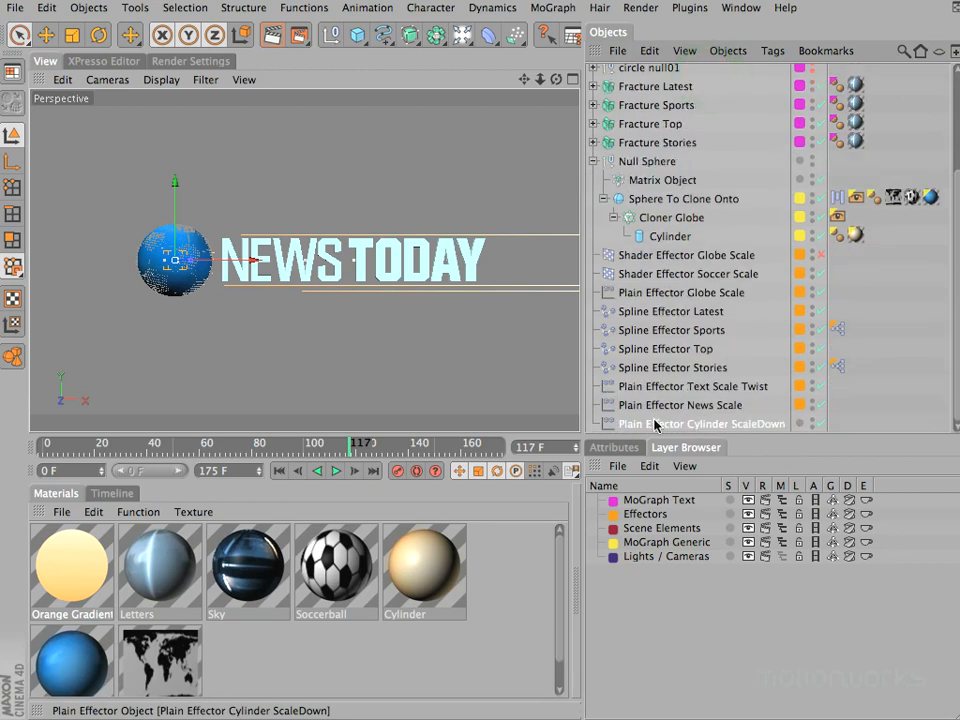
Expand the effectors list of Cloner Globe to check which effectors are assigned to it.
{"action": "left_click", "coordinate": [658, 217]}
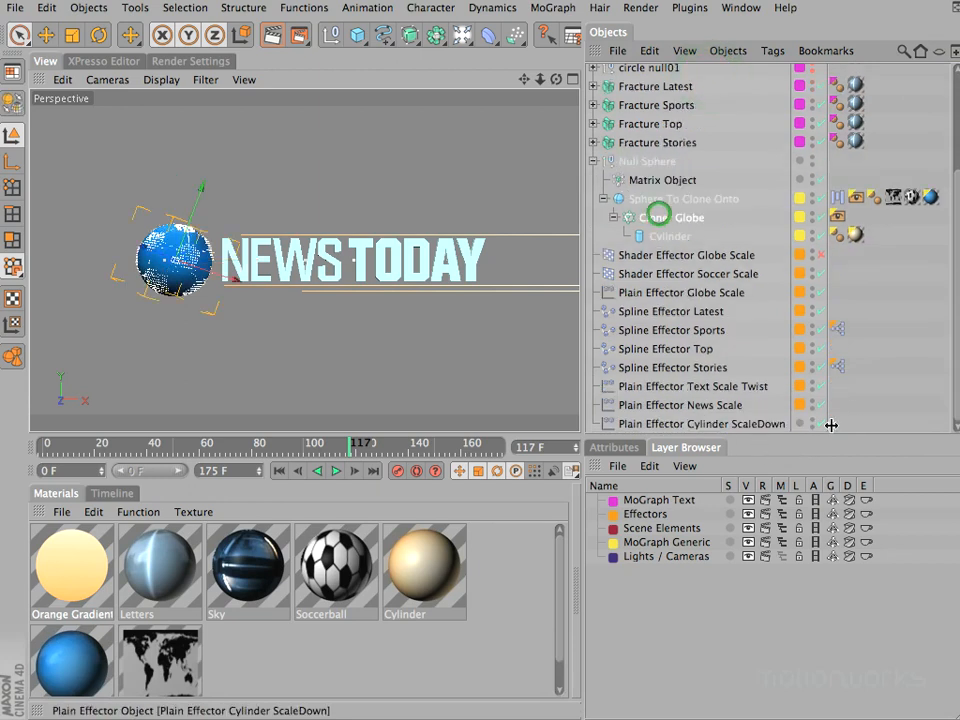
{"action": "left_click", "coordinate": [614, 447]}
{"action": "left_click", "coordinate": [880, 508]}
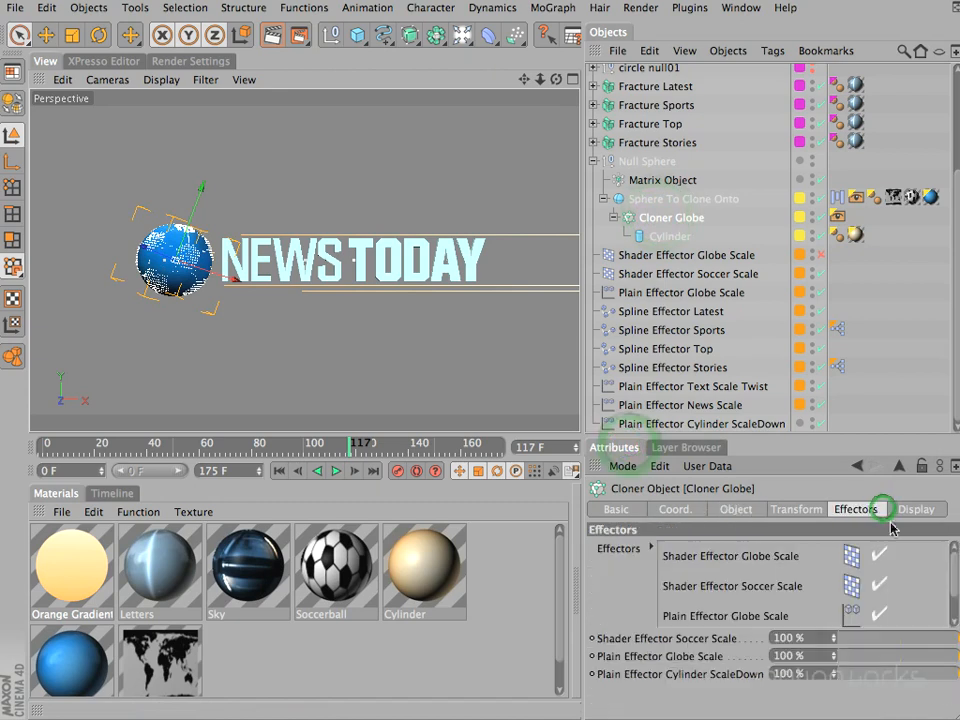
{"action": "left_click", "coordinate": [650, 547]}
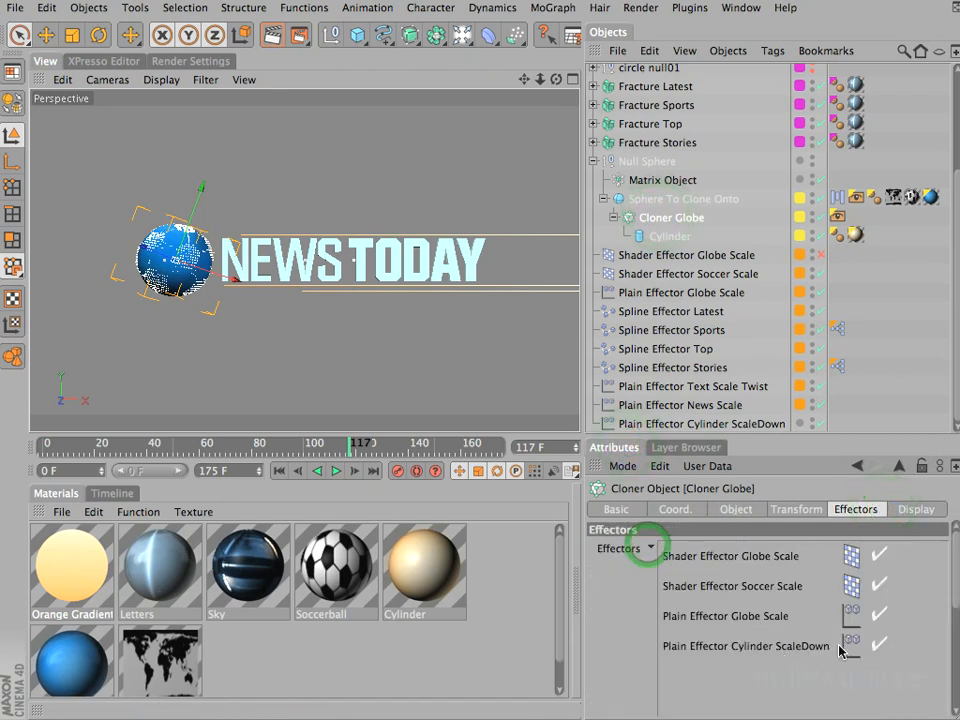
Make Plain Effector Cylinder ScaleDown affect uniform scale instead of position, with a scale of -1.
{"action": "left_click", "coordinate": [652, 548]}
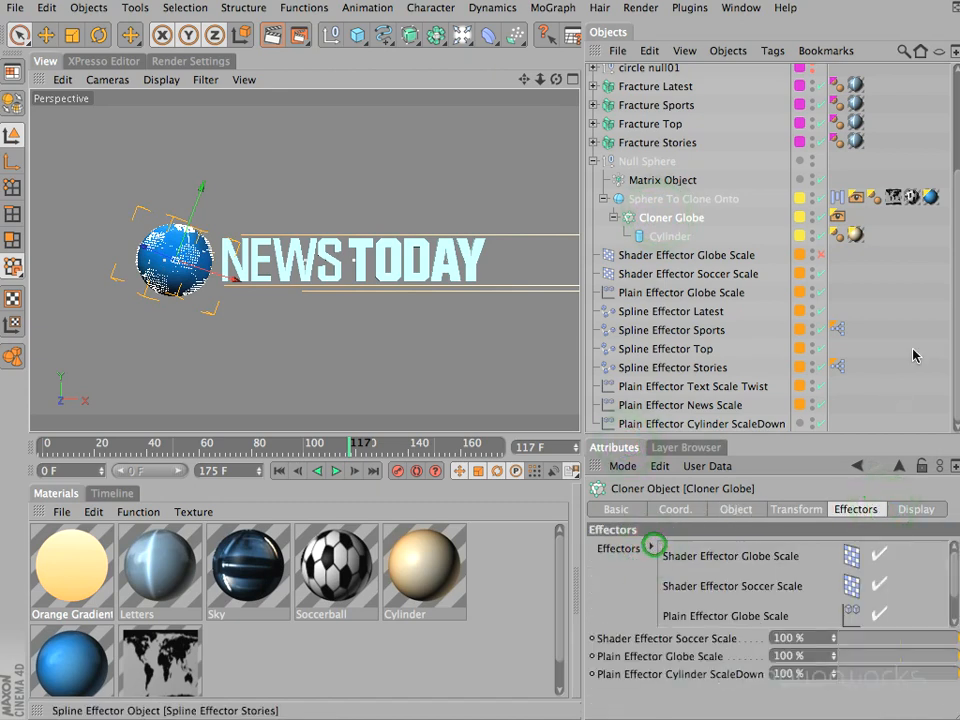
{"action": "left_click", "coordinate": [594, 161]}
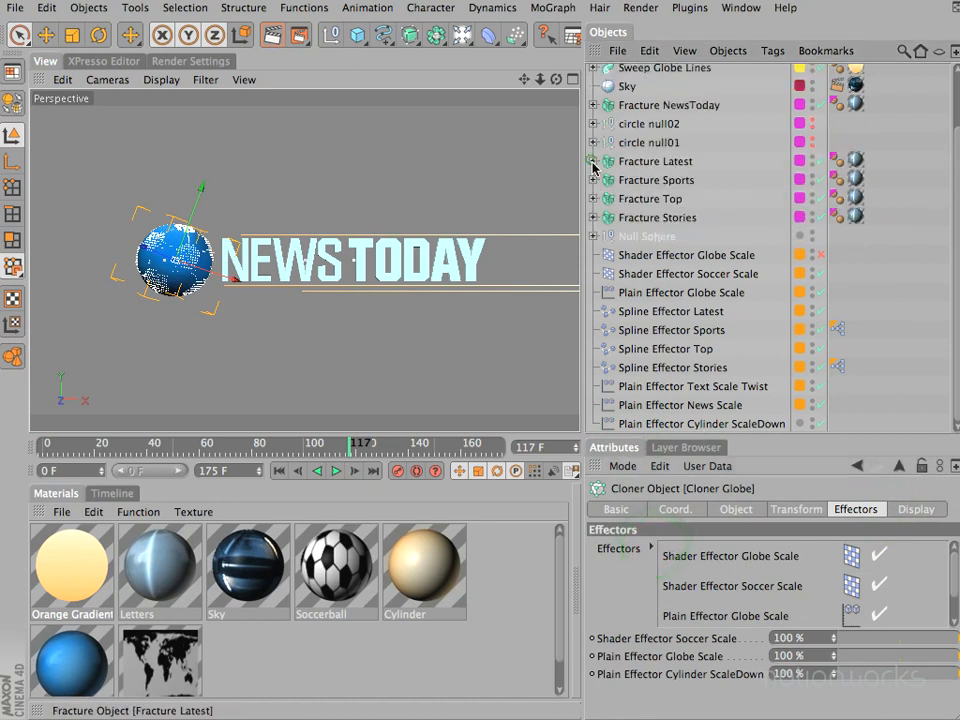
{"action": "left_click", "coordinate": [684, 424]}
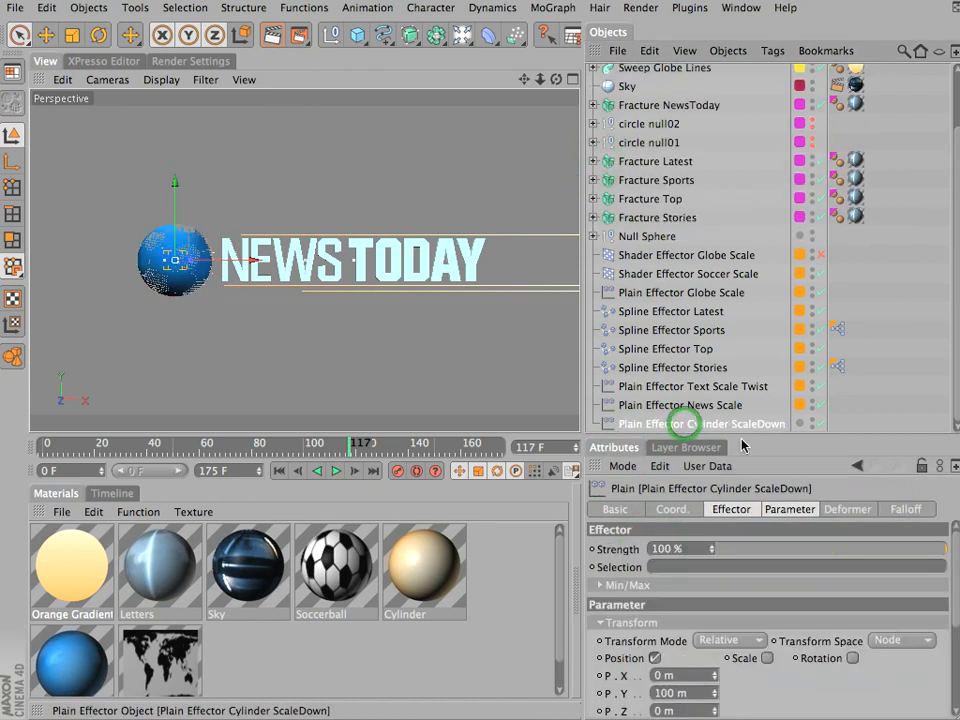
{"action": "left_click", "coordinate": [786, 510]}
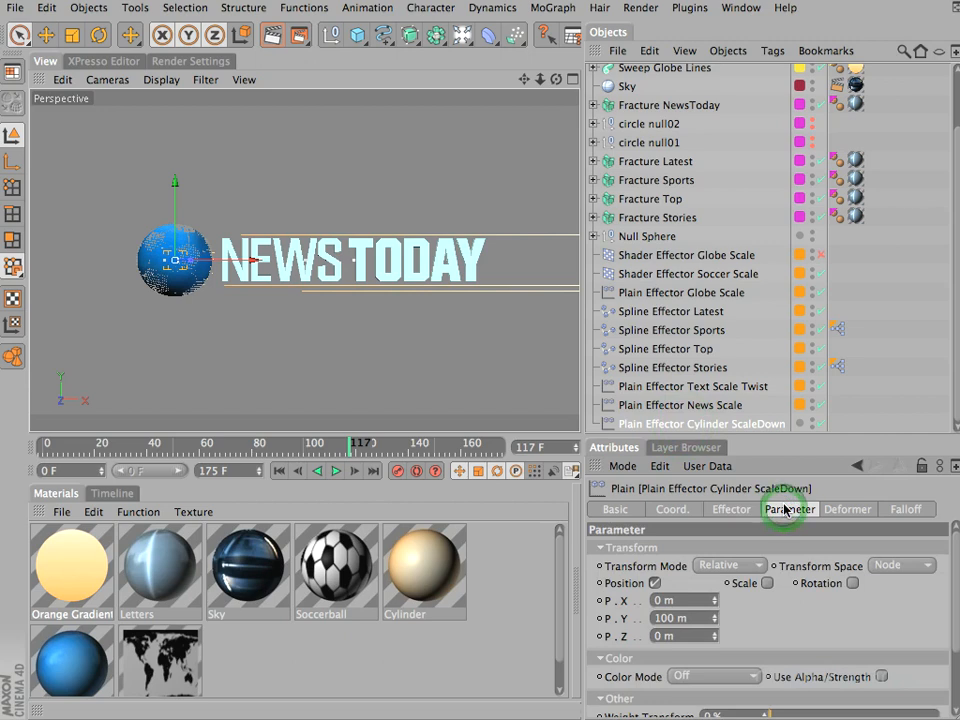
{"action": "left_click", "coordinate": [655, 583]}
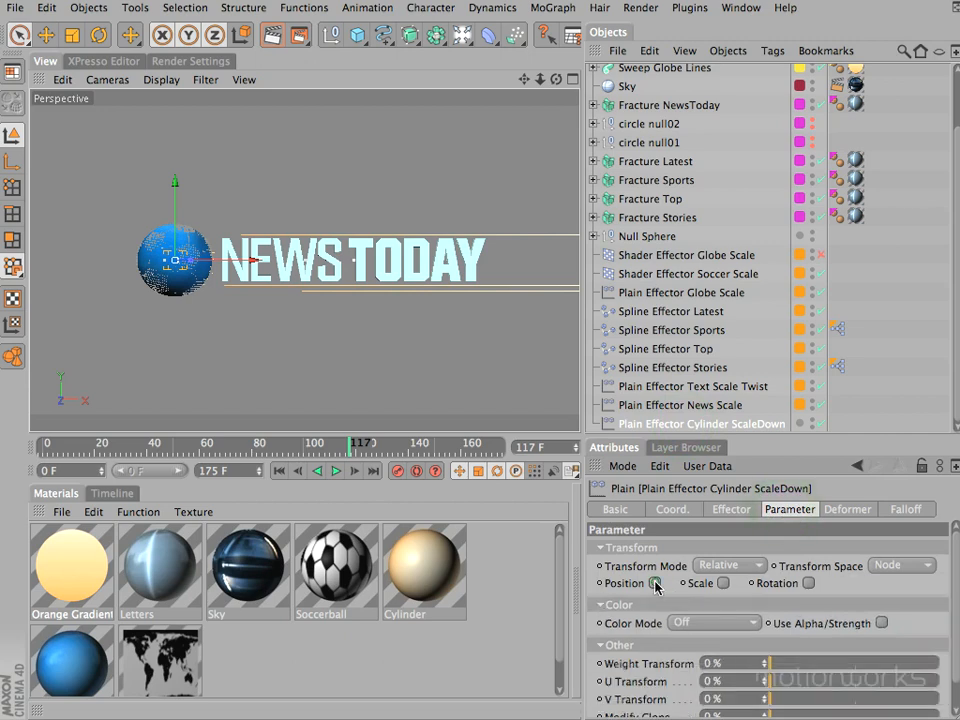
{"action": "left_click", "coordinate": [724, 583]}
{"action": "left_click", "coordinate": [770, 653]}
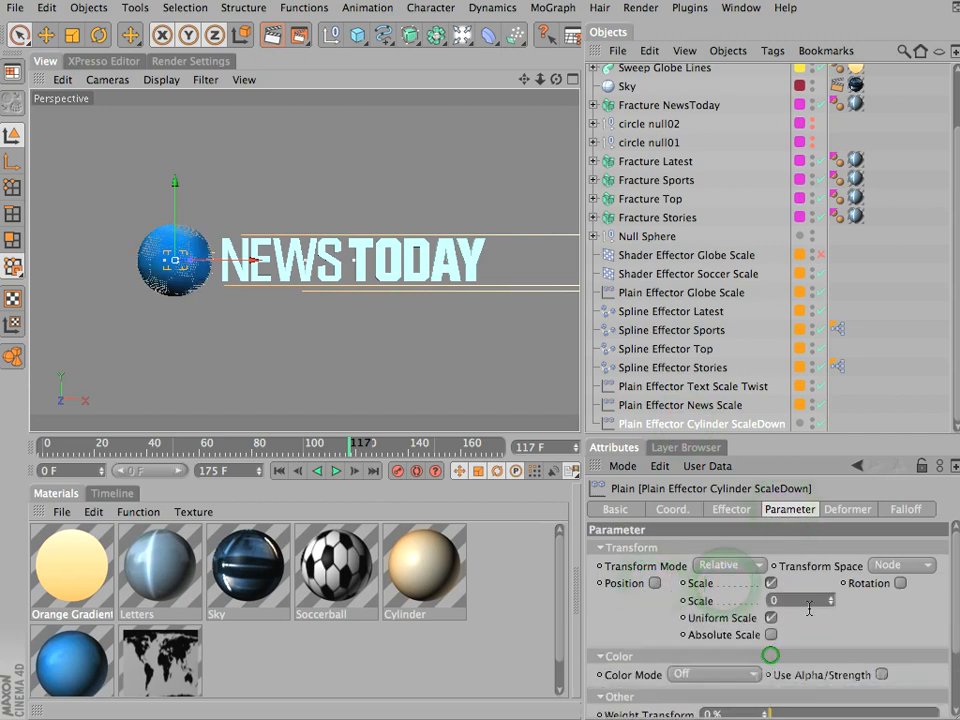
{"action": "type", "text": "-1"}
{"action": "key", "text": "Return"}
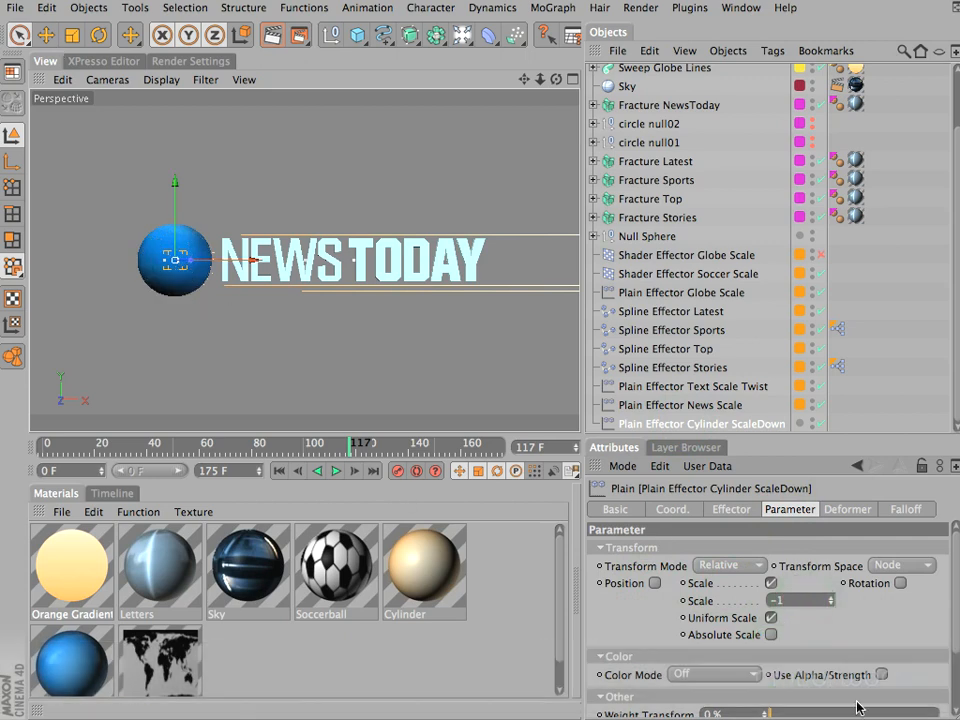
Give the Cylinder ScaleDown effector a Linear falloff with a Z size of 250 m.
{"action": "left_click", "coordinate": [910, 509]}
{"action": "left_click", "coordinate": [681, 552]}
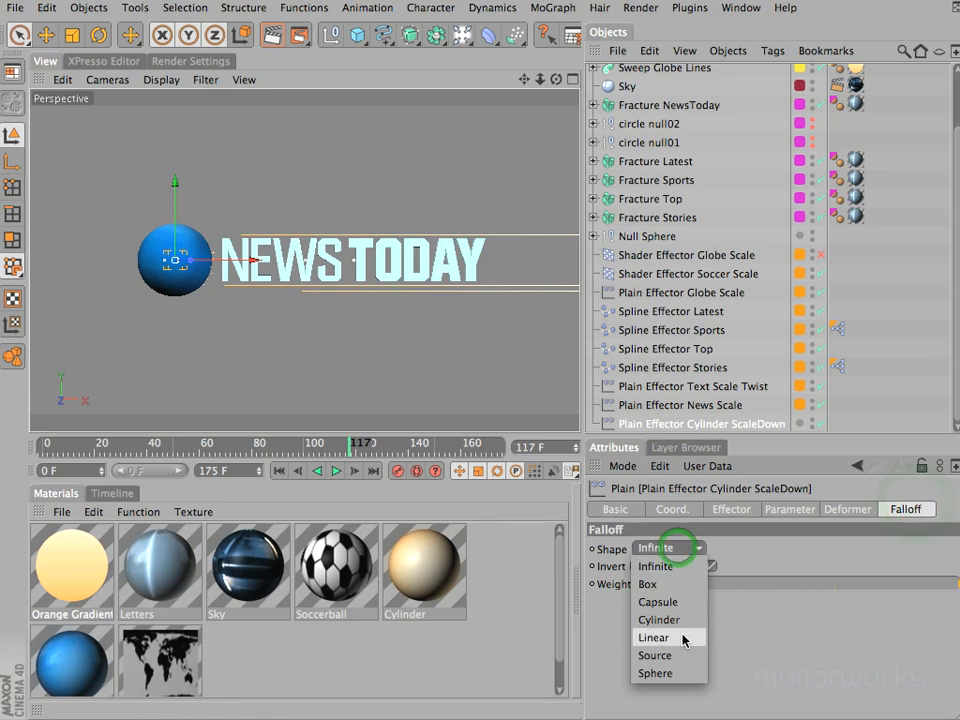
{"action": "left_click", "coordinate": [685, 637]}
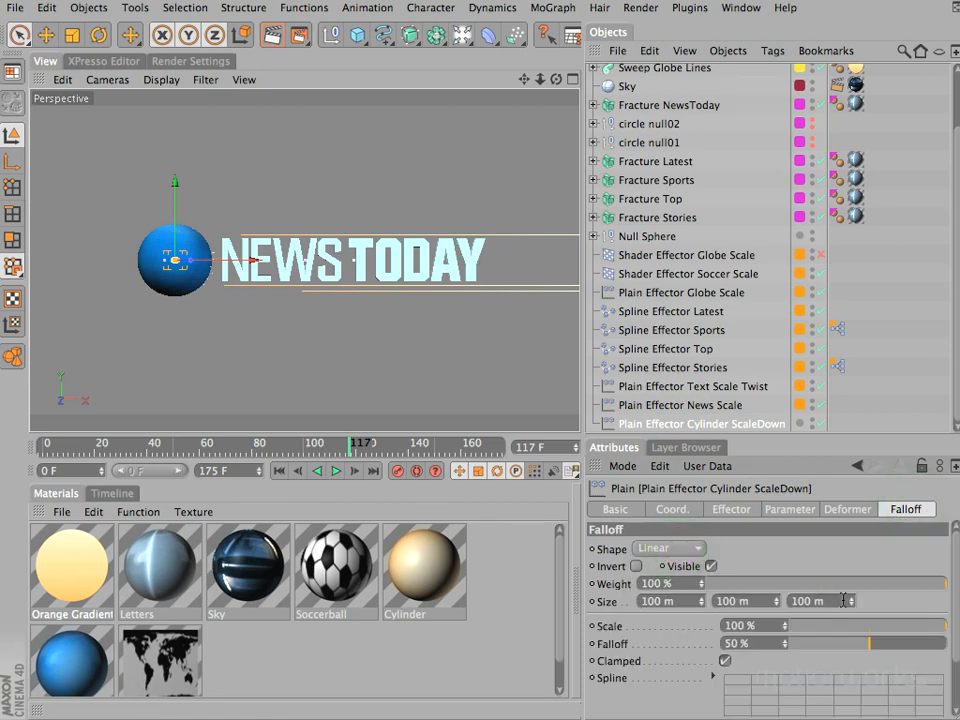
{"action": "type", "text": "250"}
{"action": "key", "text": "Return"}
Rotate the Cylinder ScaleDown effector to a pitch of 90° so its falloff runs vertically.
{"action": "left_click", "coordinate": [673, 509]}
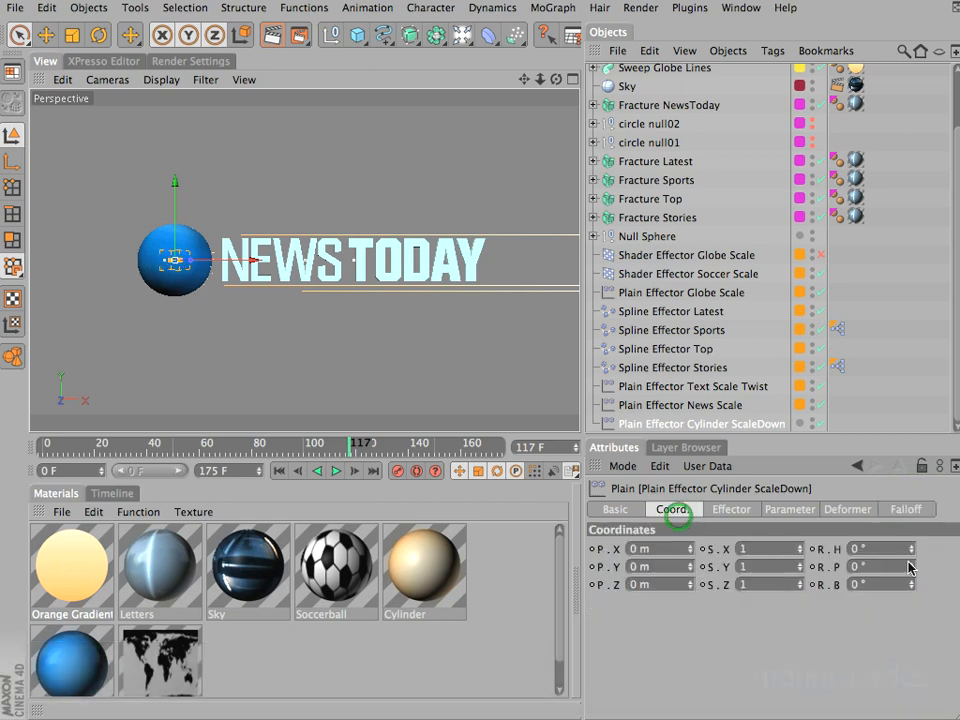
{"action": "left_click_drag", "start_coordinate": [913, 571], "coordinate": [913, 571]}
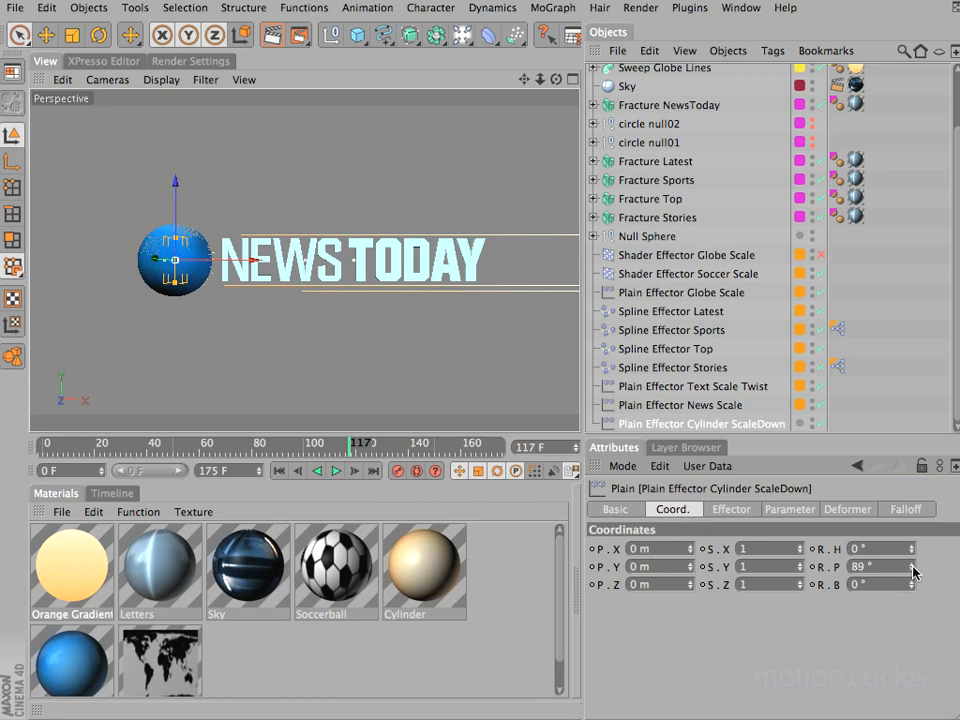
{"action": "type", "text": "90"}
{"action": "key", "text": "Return"}
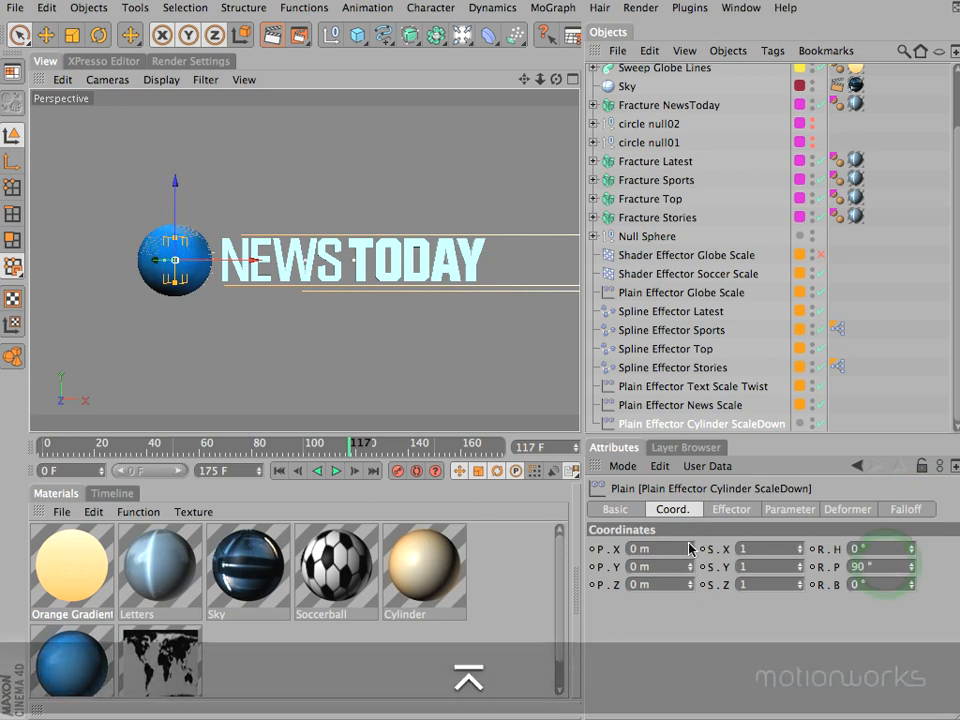
Try moving the Cylinder ScaleDown effector vertically through the globe, leaving it at 20.7 m in Y, and inspect it in the Front view.
{"action": "left_click_drag", "start_coordinate": [173, 182], "coordinate": [174, 138]}
{"action": "mouse_move", "coordinate": [471, 352]}
{"action": "left_mouse_down"}
{"action": "mouse_move", "coordinate": [471, 361]}
{"action": "mouse_move", "coordinate": [471, 352]}
{"action": "left_mouse_up"}
{"action": "key", "text": "F3"}
{"action": "key", "text": "F4"}
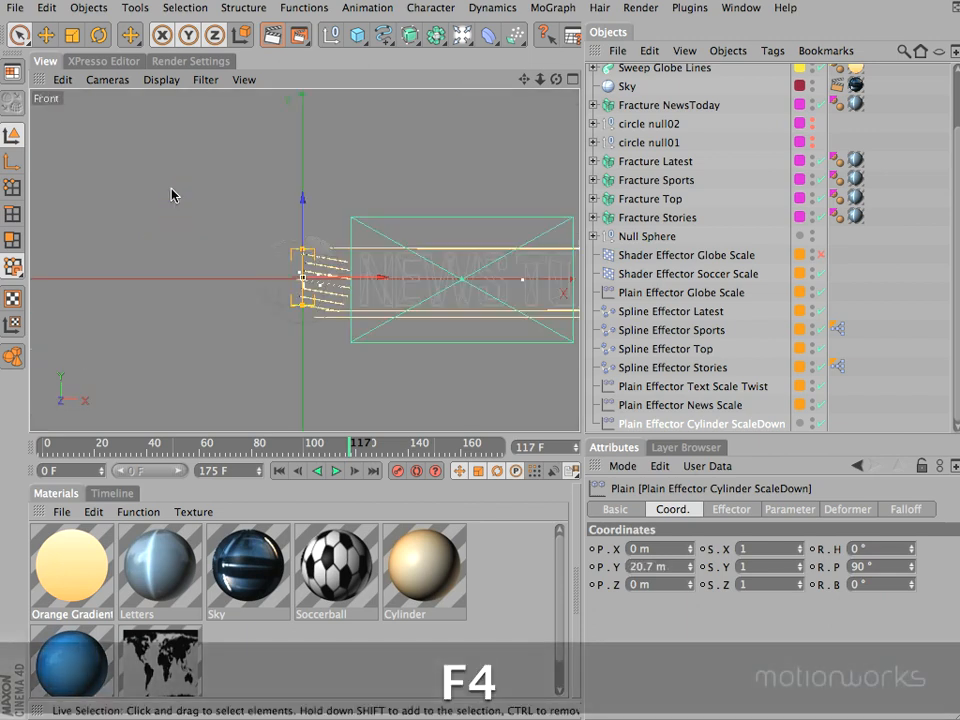
{"action": "left_click_drag", "start_coordinate": [524, 79], "coordinate": [593, 352], "text": "super"}
{"action": "mouse_move", "coordinate": [470, 352]}
{"action": "left_mouse_down", "text": "super"}
{"action": "mouse_move", "coordinate": [511, 351]}
{"action": "mouse_move", "coordinate": [448, 353]}
{"action": "mouse_move", "coordinate": [470, 369]}
{"action": "mouse_move", "coordinate": [470, 352]}
{"action": "mouse_move", "coordinate": [470, 372]}
{"action": "left_mouse_up", "text": "super"}
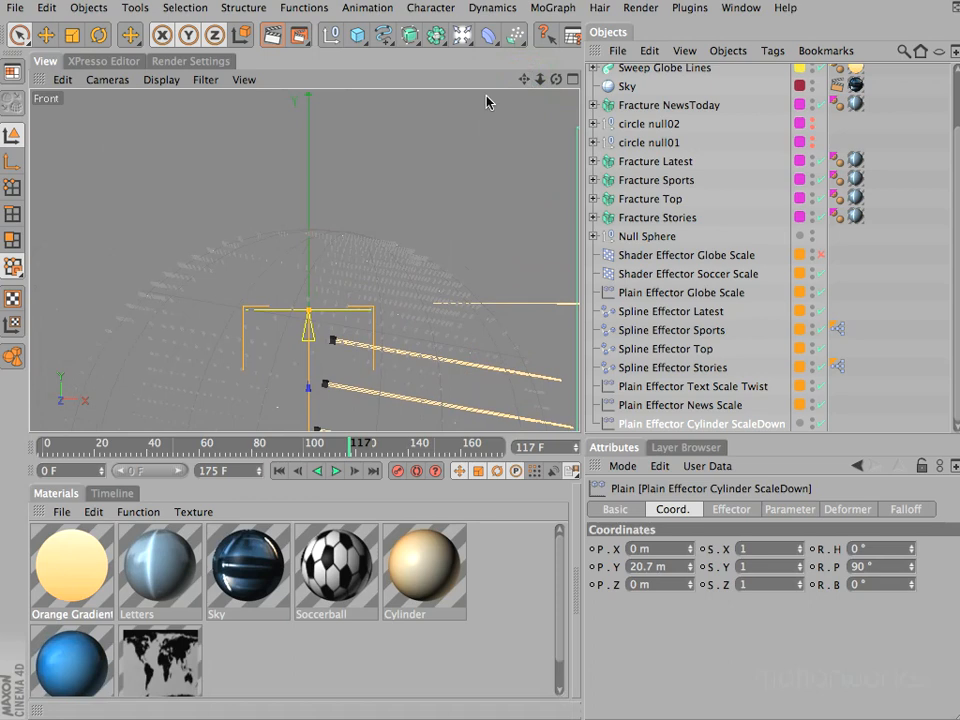
At frame 110, raise the Cylinder ScaleDown effector above the globe to Y 670 m and keyframe its Y position.
{"action": "left_click", "coordinate": [111, 494]}
{"action": "left_click", "coordinate": [443, 537]}
{"action": "left_click_drag", "start_coordinate": [443, 537], "coordinate": [446, 538]}
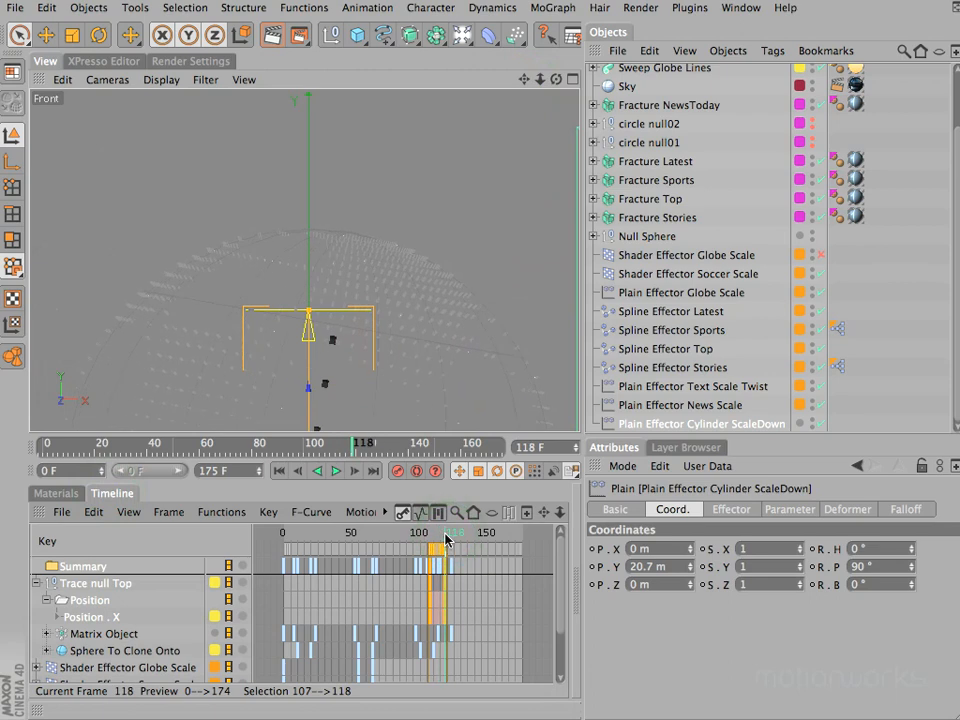
{"action": "key", "text": "F5"}
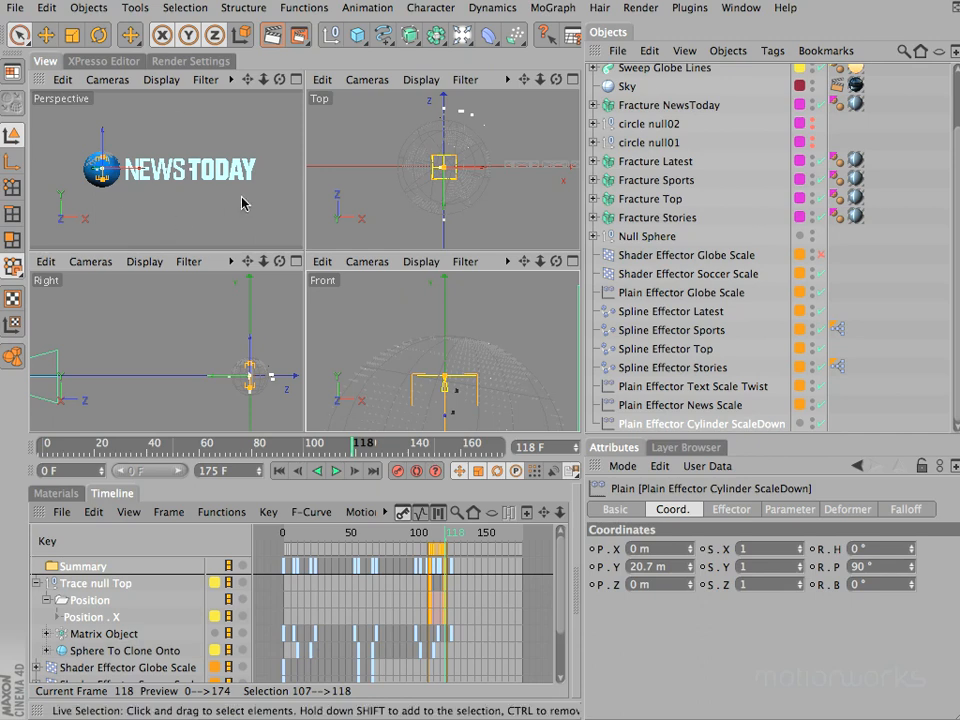
{"action": "mouse_move", "coordinate": [437, 535]}
{"action": "left_mouse_down"}
{"action": "mouse_move", "coordinate": [417, 537]}
{"action": "mouse_move", "coordinate": [445, 537]}
{"action": "mouse_move", "coordinate": [435, 531]}
{"action": "left_mouse_up"}
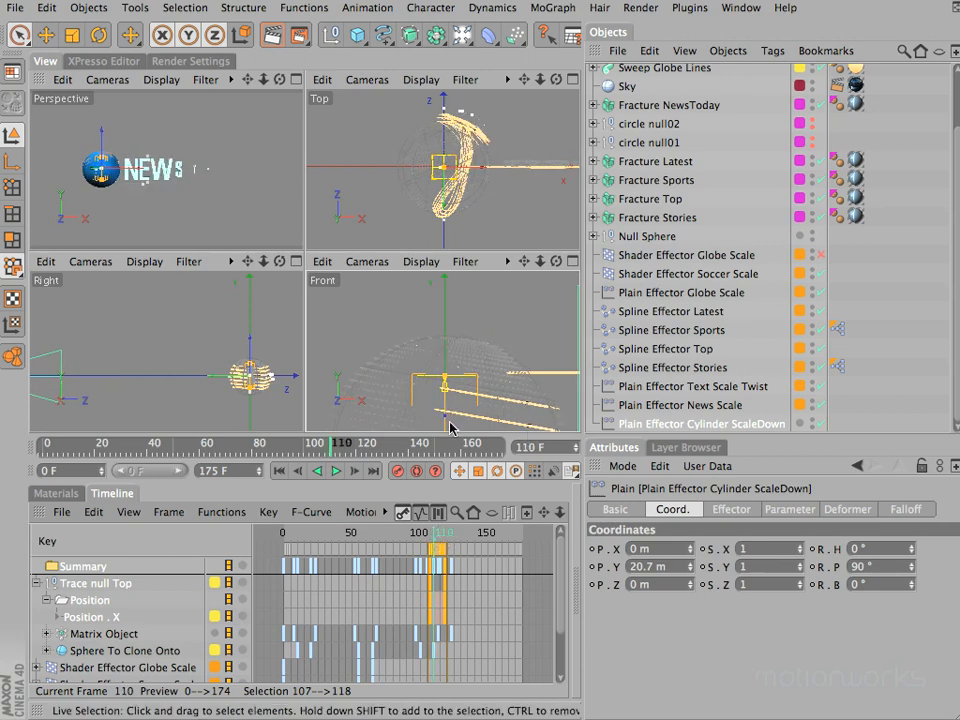
{"action": "left_click_drag", "start_coordinate": [448, 420], "coordinate": [470, 357]}
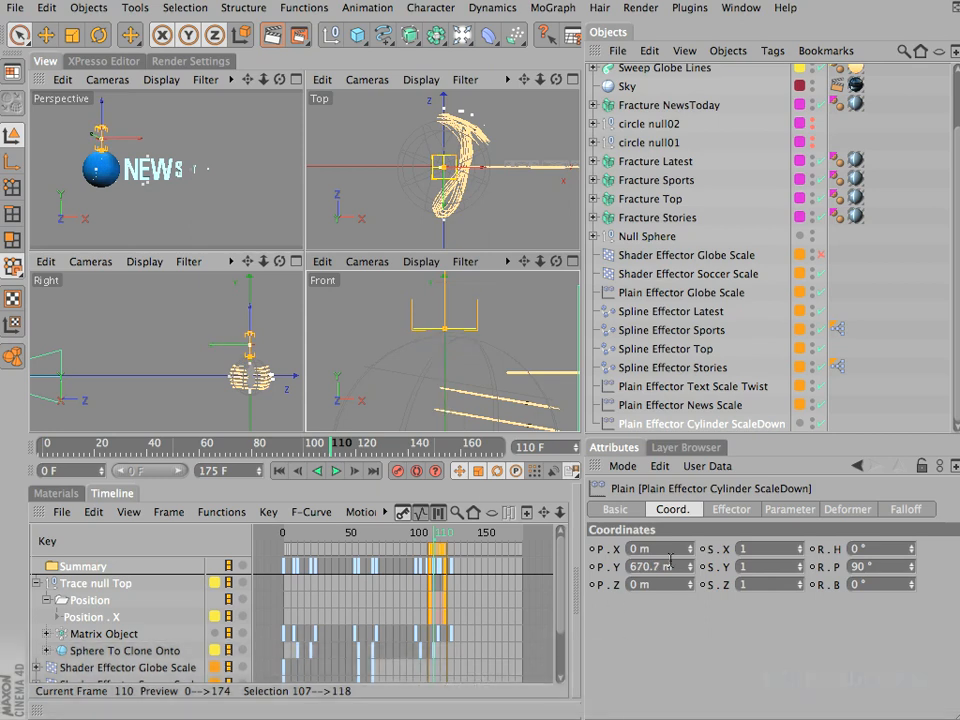
{"action": "type", "text": "0"}
{"action": "key", "text": "Return"}
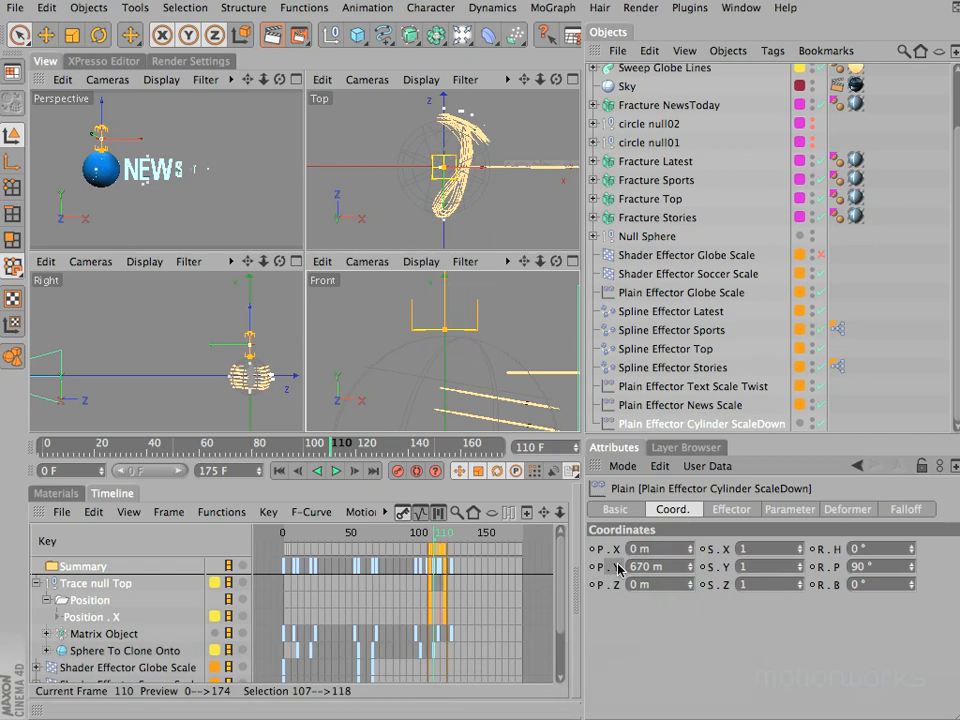
{"action": "left_click", "coordinate": [592, 566], "text": "ctrl"}
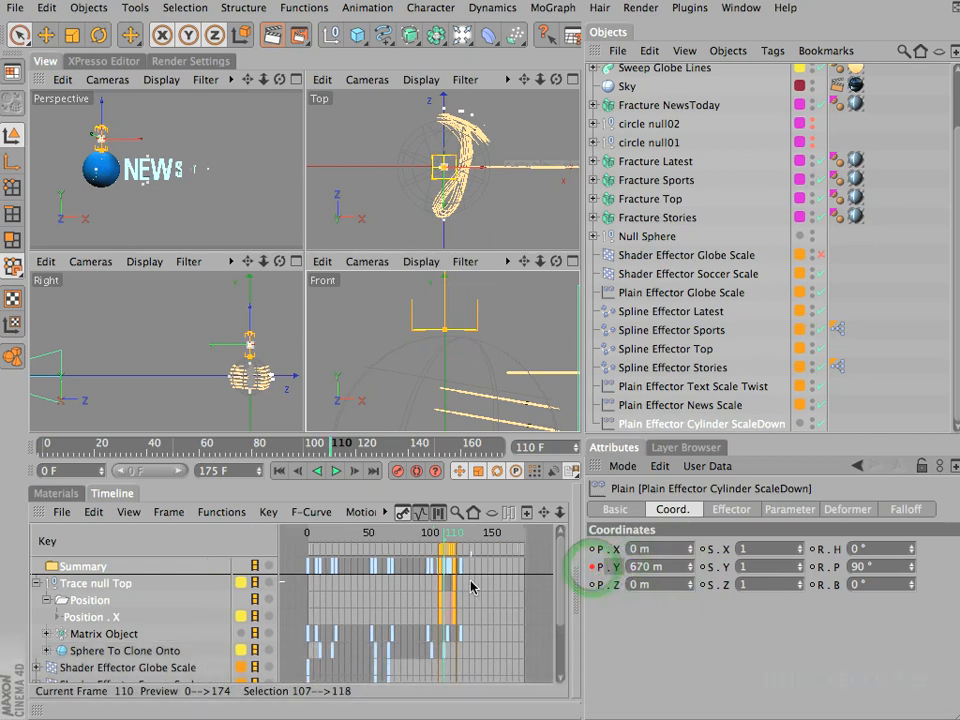
At frame 100, lower the Cylinder ScaleDown effector below the globe to Y -680 m and keyframe its Y position.
{"action": "left_click_drag", "start_coordinate": [446, 532], "coordinate": [431, 538]}
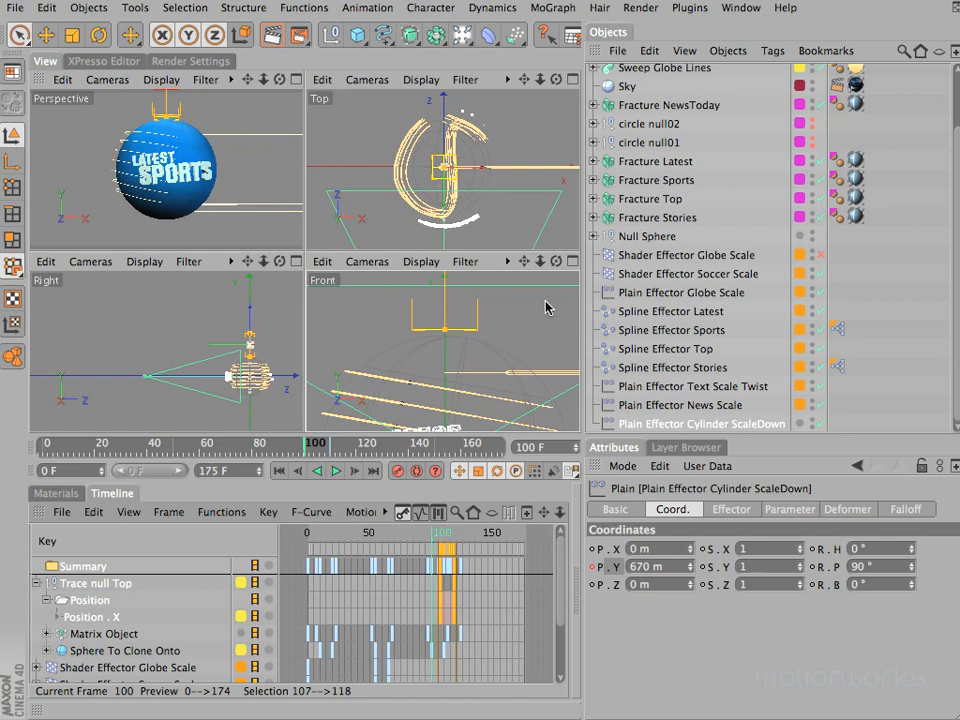
{"action": "middle_click_drag", "start_coordinate": [249, 314], "coordinate": [303, 355]}
{"action": "left_click_drag", "start_coordinate": [303, 356], "coordinate": [303, 359]}
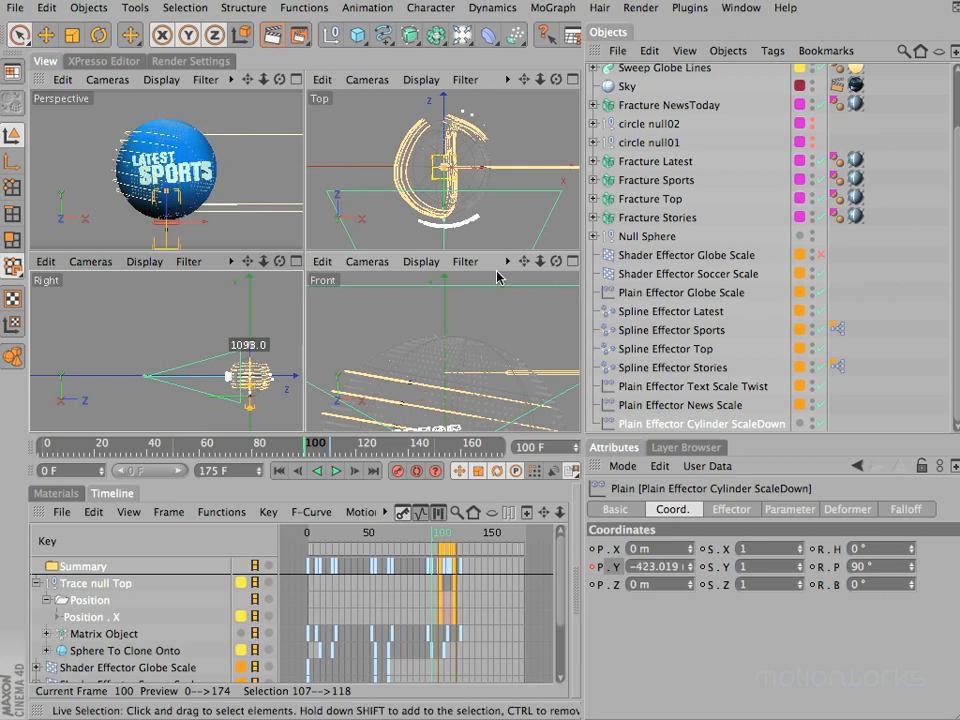
{"action": "left_click_drag", "start_coordinate": [524, 261], "coordinate": [446, 360]}
{"action": "left_click", "coordinate": [651, 566]}
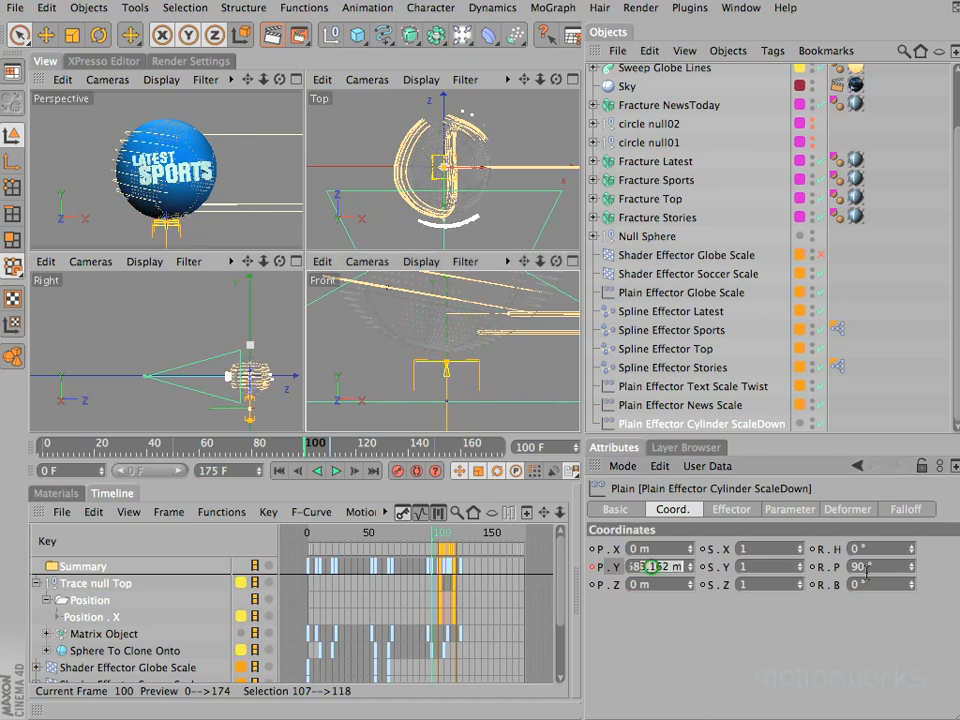
{"action": "type", "text": "-680"}
{"action": "key", "text": "Return"}
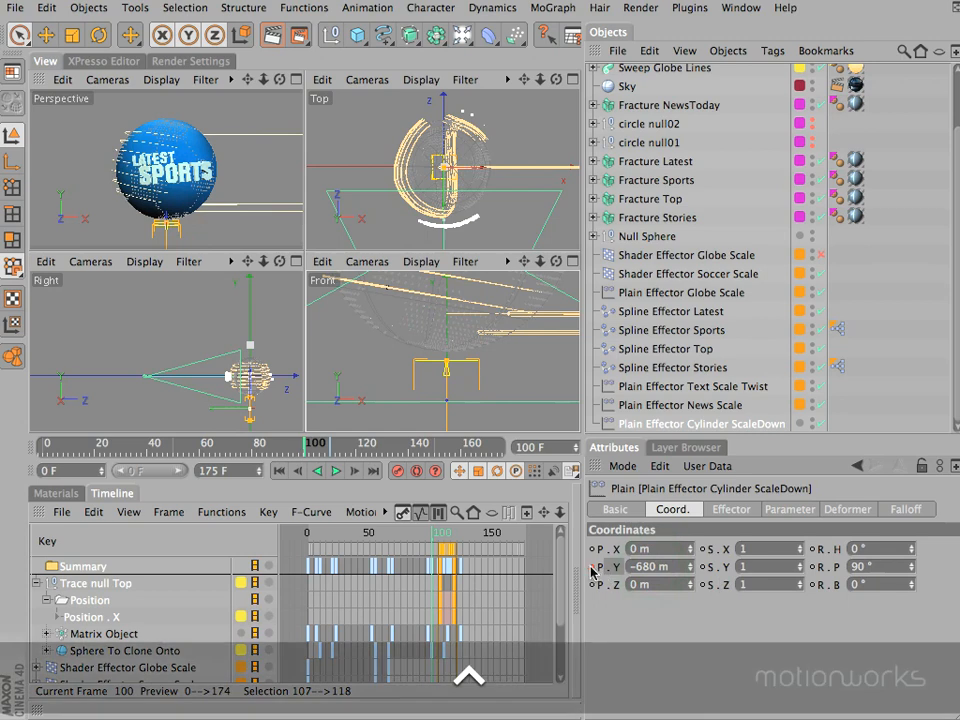
{"action": "left_click", "coordinate": [594, 567]}
Scrub between frames 100 and 112 in the Perspective view to check the cylinders scaling down.
{"action": "left_click", "coordinate": [436, 532]}
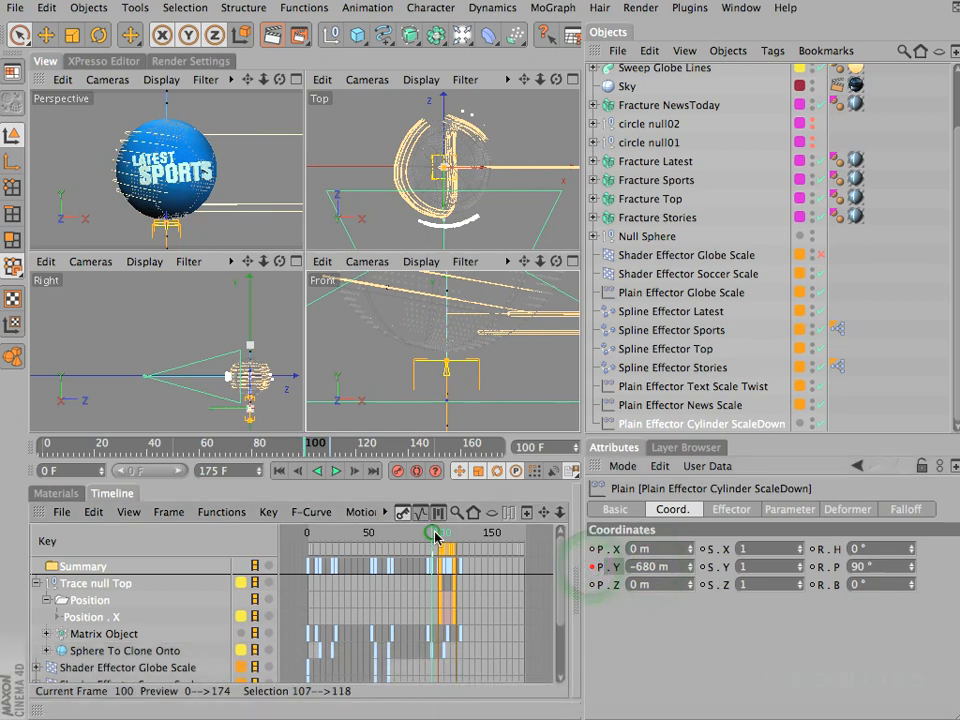
{"action": "left_click_drag", "start_coordinate": [441, 537], "coordinate": [448, 537]}
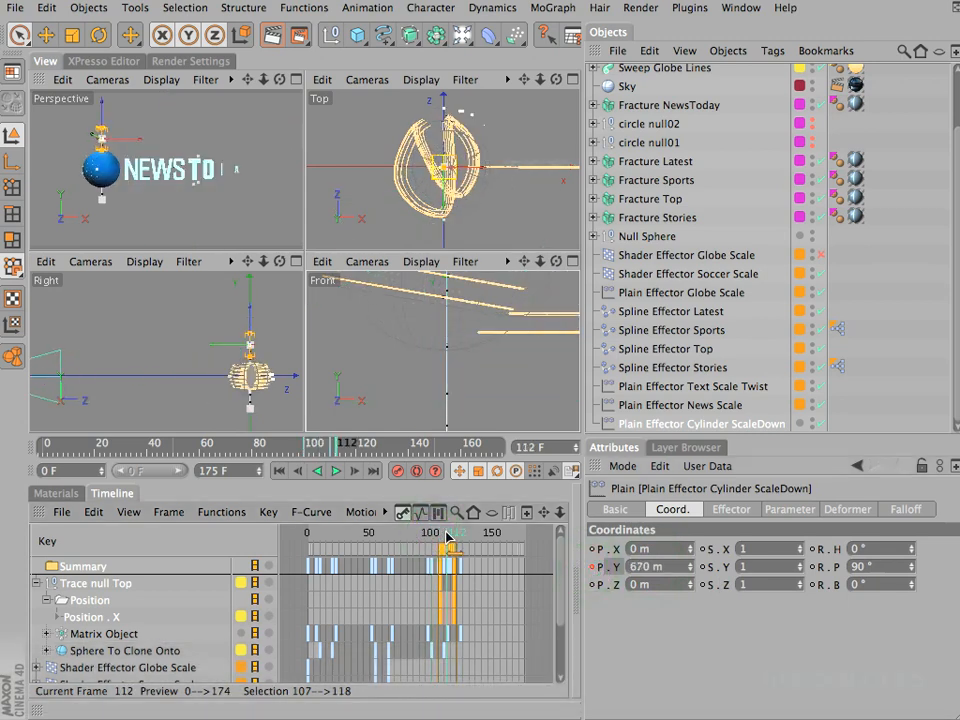
{"action": "key", "text": "F1"}
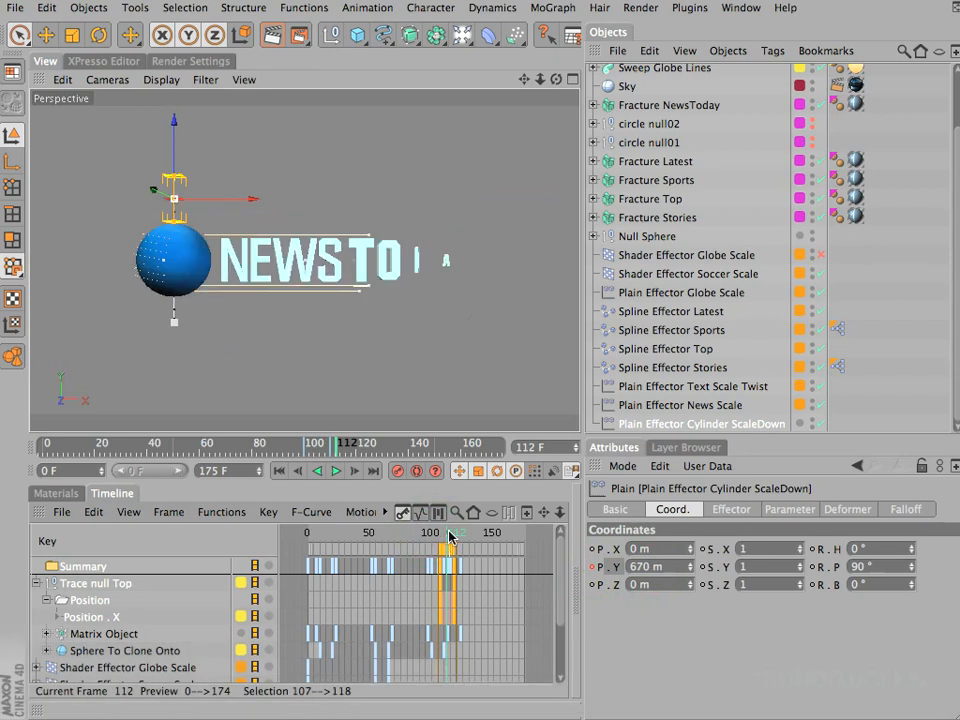
{"action": "mouse_move", "coordinate": [448, 537]}
{"action": "left_mouse_down"}
{"action": "mouse_move", "coordinate": [405, 541]}
{"action": "mouse_move", "coordinate": [436, 545]}
{"action": "left_mouse_up"}
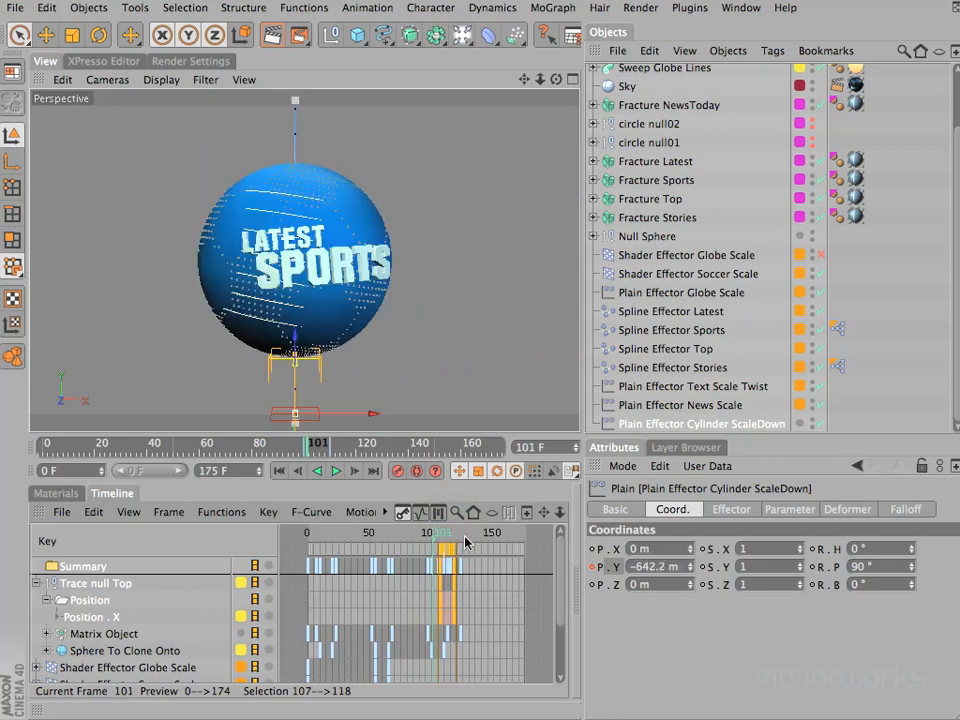
Turn off the visibility of the Cylinder ScaleDown effector's falloff and deselect the effector.
{"action": "left_click", "coordinate": [906, 510]}
{"action": "left_click", "coordinate": [711, 565]}
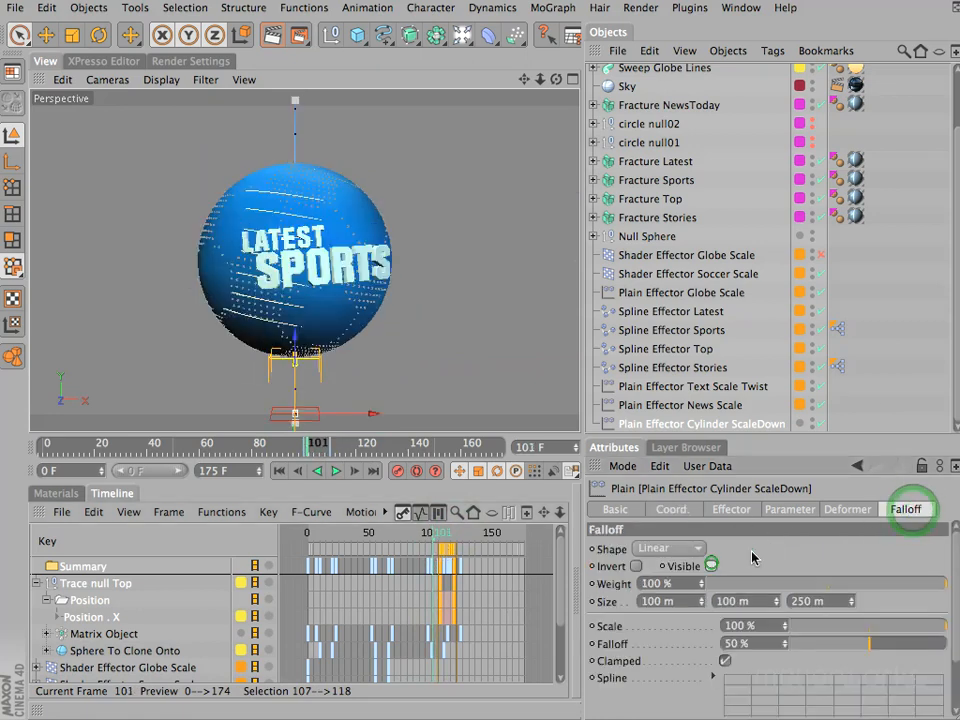
{"action": "left_click", "coordinate": [889, 383]}
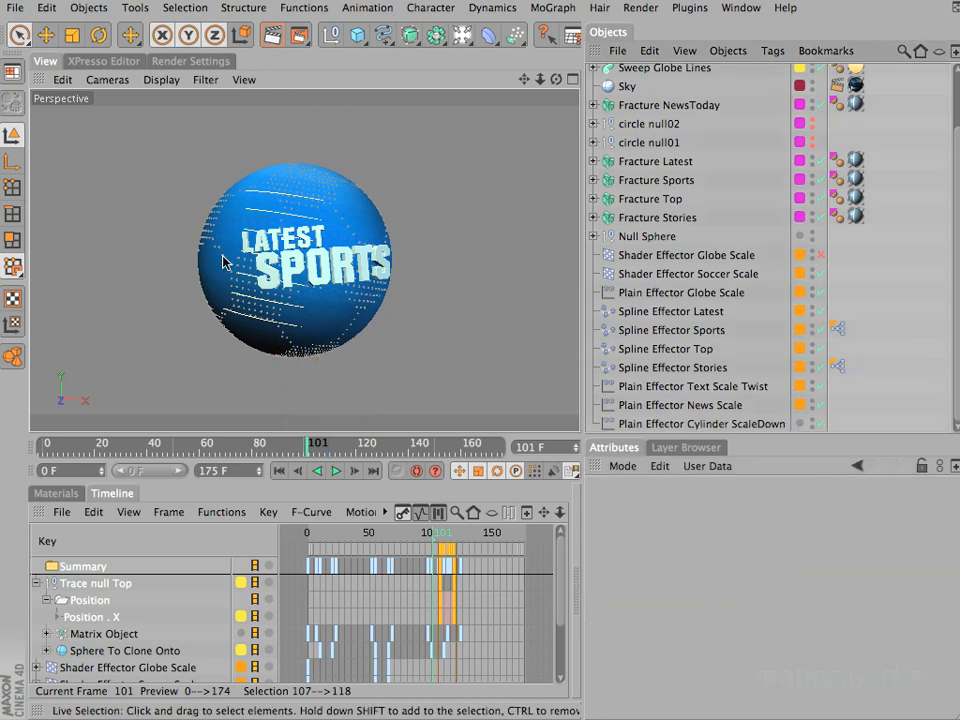
At frame 0, keyframe the Sky object's heading rotation at 0°.
{"action": "left_click", "coordinate": [280, 472]}
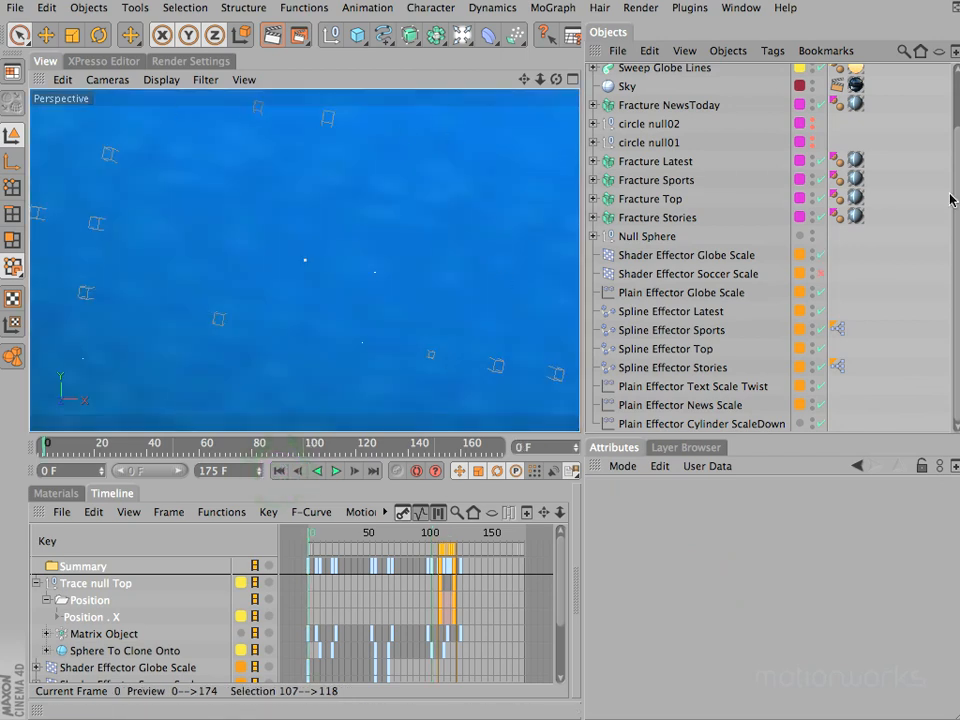
{"action": "left_click_drag", "start_coordinate": [952, 195], "coordinate": [883, 118]}
{"action": "left_click", "coordinate": [631, 150]}
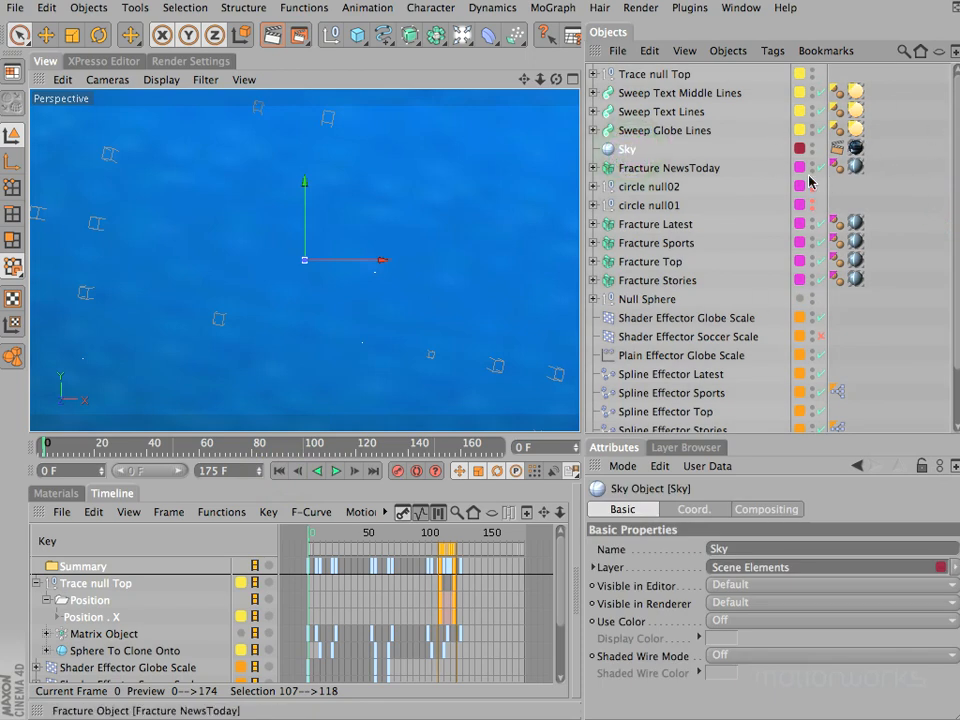
{"action": "left_click", "coordinate": [696, 512]}
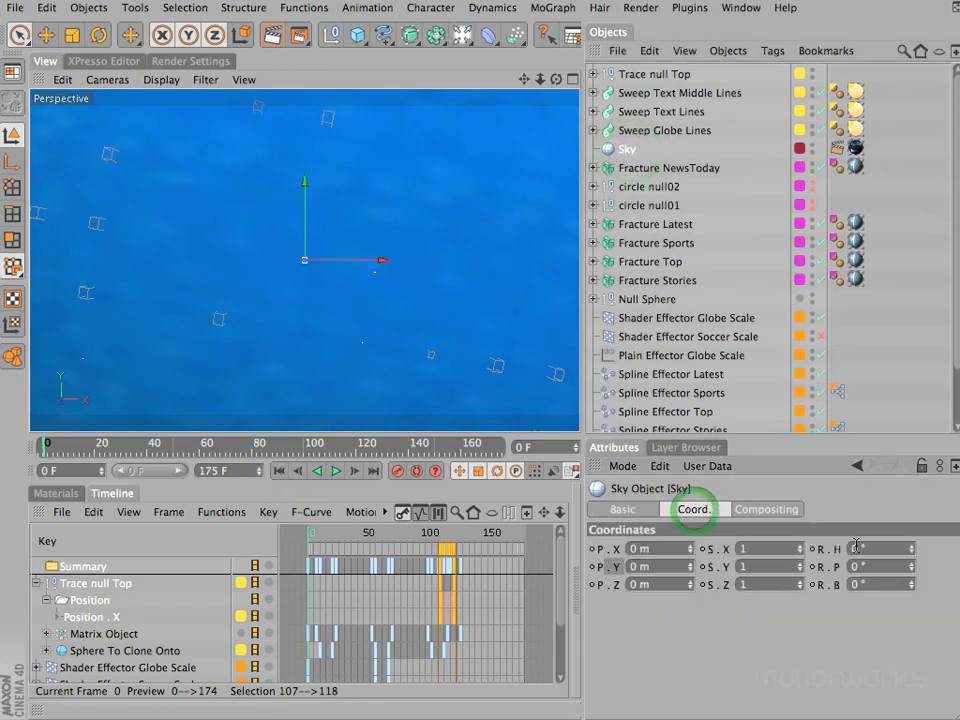
{"action": "left_click", "coordinate": [813, 549], "text": "ctrl"}
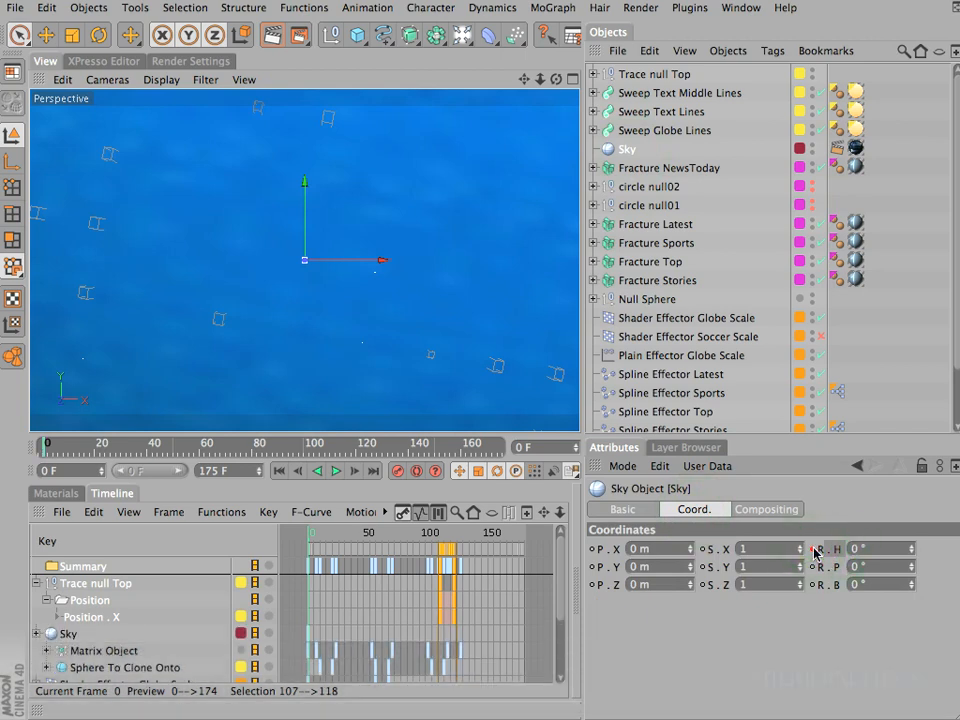
At frame 175, set the Sky object's heading rotation to -360° and keyframe it.
{"action": "left_click", "coordinate": [370, 470]}
{"action": "left_click", "coordinate": [878, 549]}
{"action": "type", "text": "-360"}
{"action": "key", "text": "Return"}
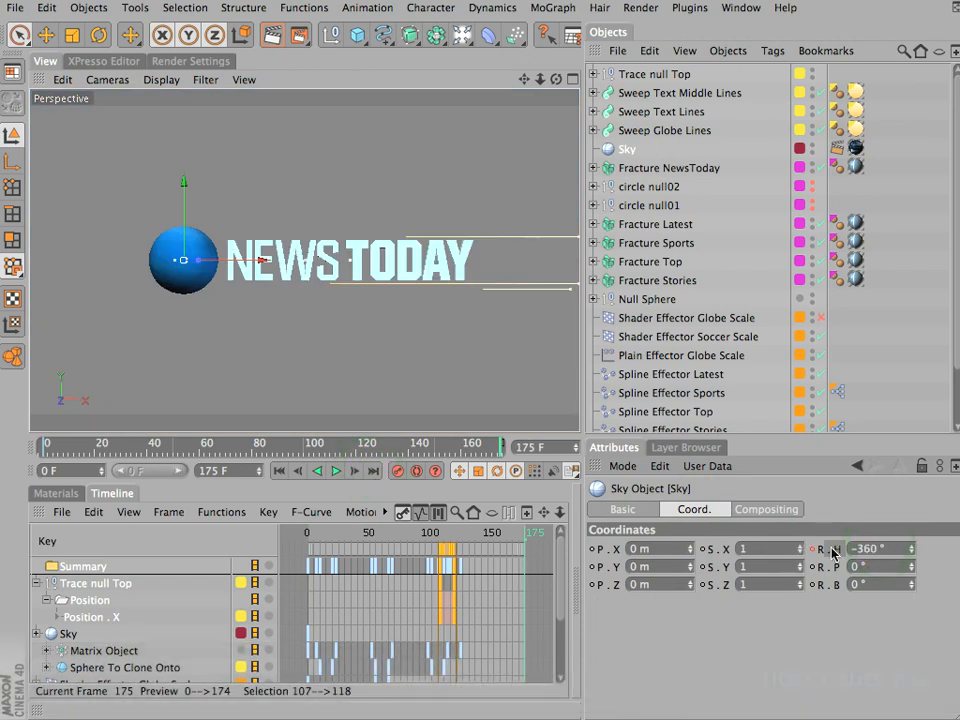
{"action": "left_click", "coordinate": [814, 549], "text": "ctrl"}
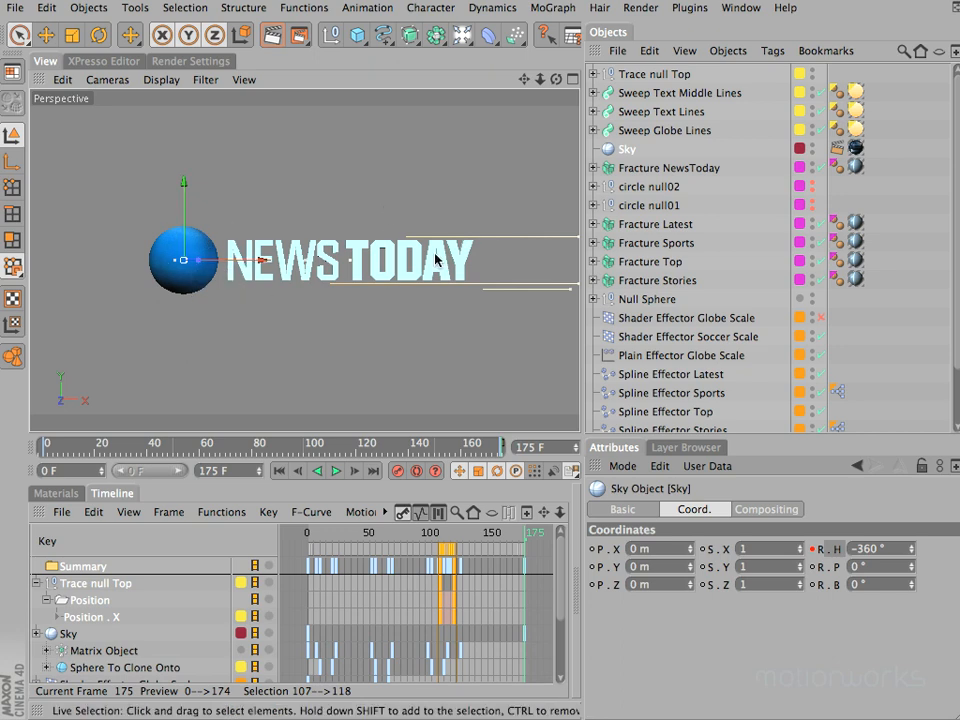
Show the F-curve of the Sky's heading rotation and set both of its keys to linear interpolation.
{"action": "right_click", "coordinate": [839, 553]}
{"action": "mouse_move", "coordinate": [876, 450]}
{"action": "left_click", "coordinate": [742, 620]}
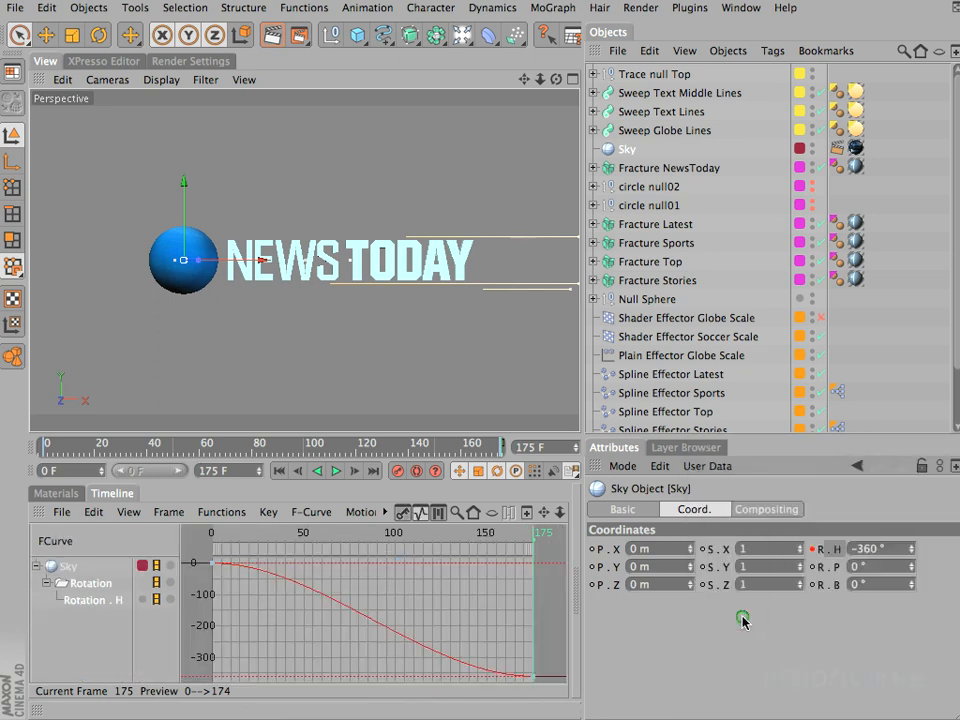
{"action": "left_click", "coordinate": [306, 626]}
{"action": "key", "text": "super+a"}
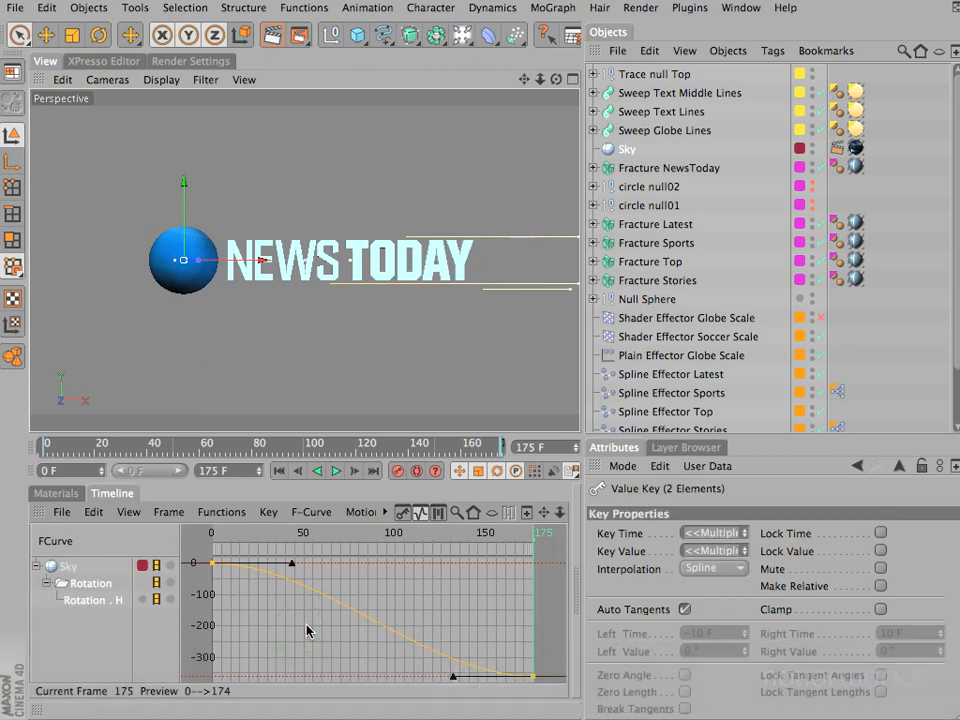
{"action": "left_click", "coordinate": [267, 511]}
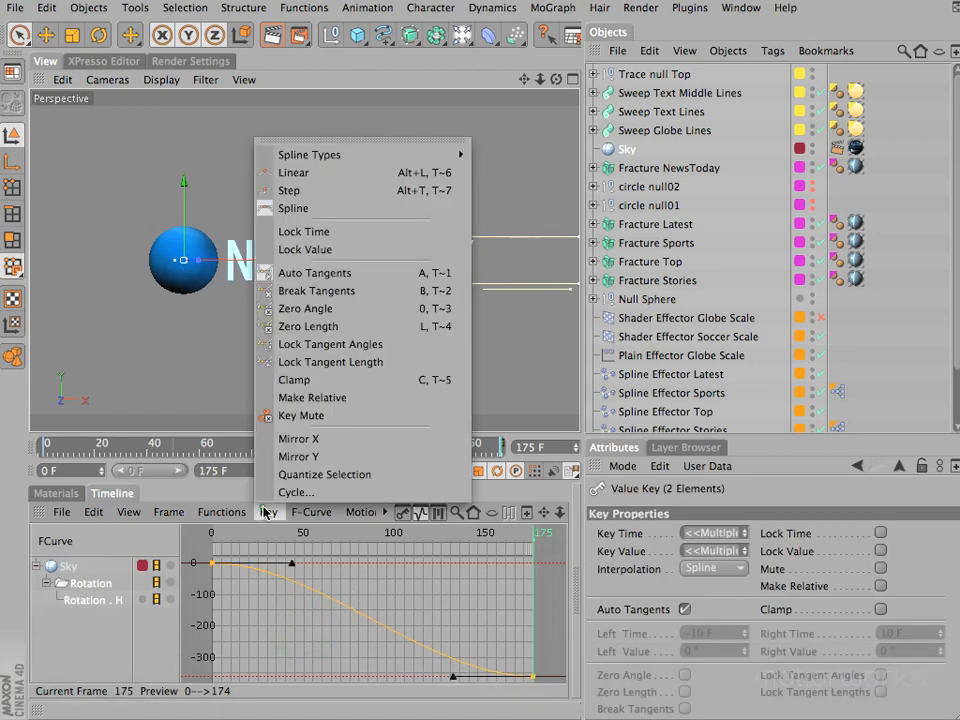
{"action": "left_click", "coordinate": [328, 172]}
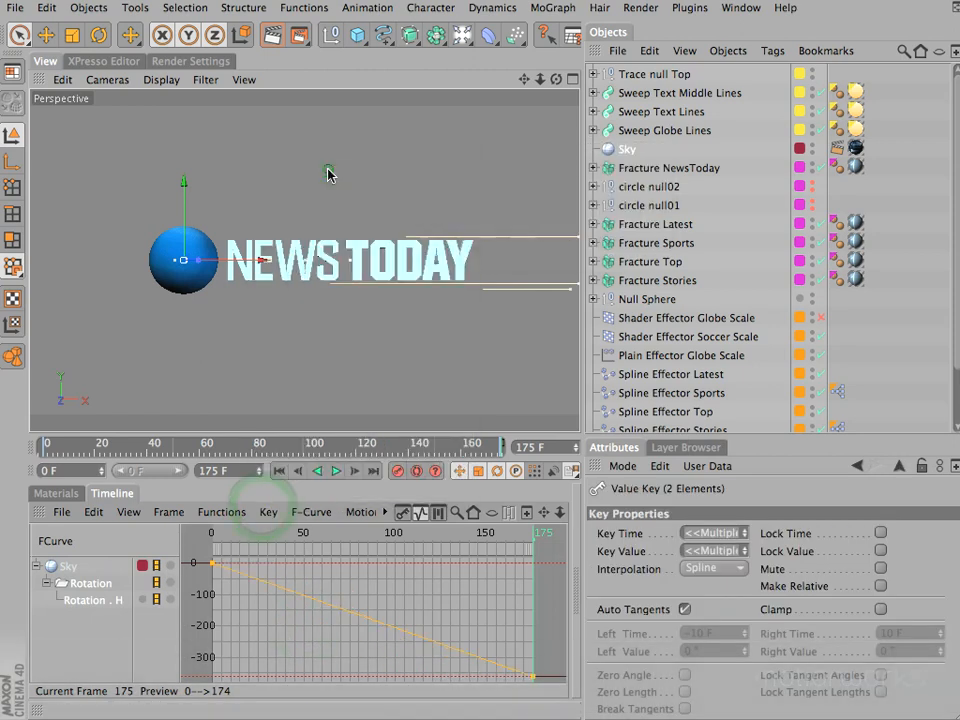
Return to frame 0 with the Sky selected, and switch the timeline back to Key Mode with Automatic Mode on.
{"action": "left_click", "coordinate": [627, 148]}
{"action": "mouse_move", "coordinate": [213, 537]}
{"action": "left_mouse_down"}
{"action": "mouse_move", "coordinate": [525, 538]}
{"action": "mouse_move", "coordinate": [203, 537]}
{"action": "left_mouse_up"}
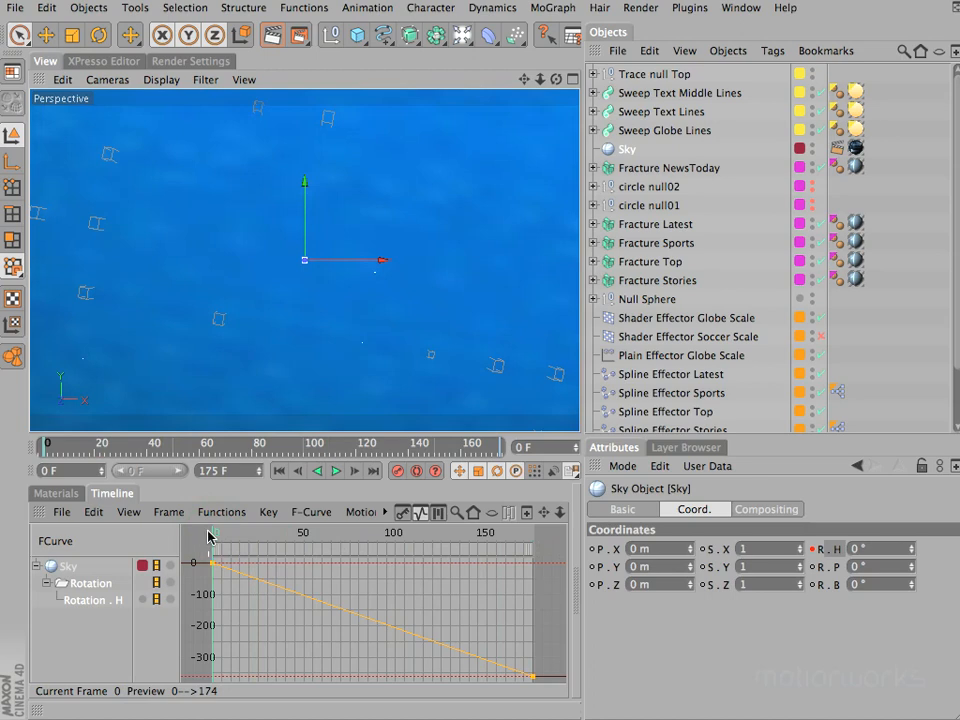
{"action": "left_click", "coordinate": [407, 513]}
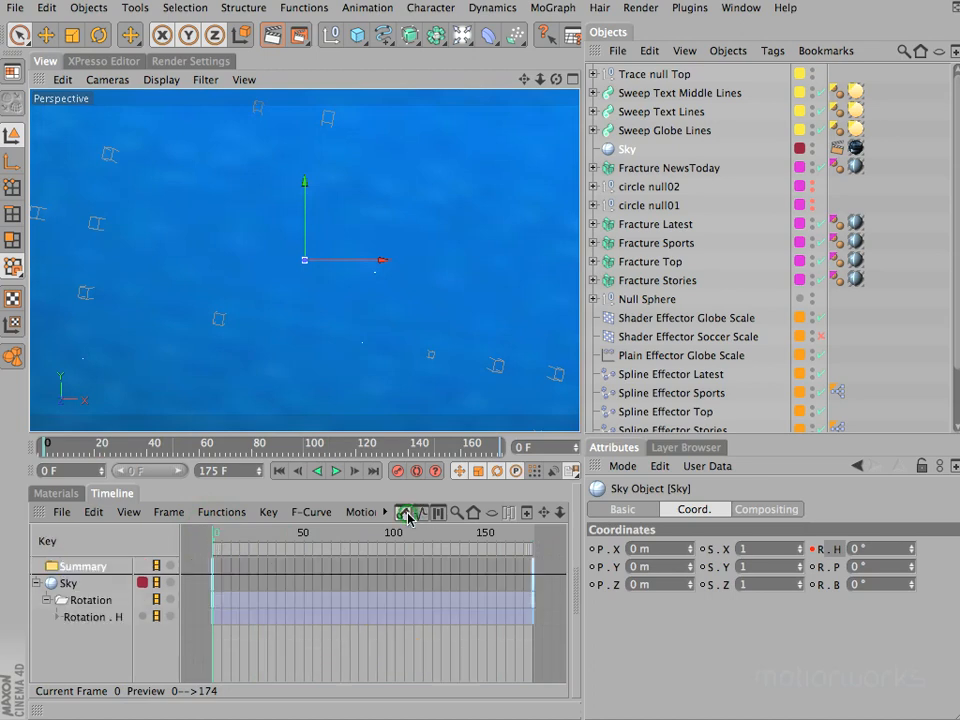
{"action": "left_click", "coordinate": [129, 513]}
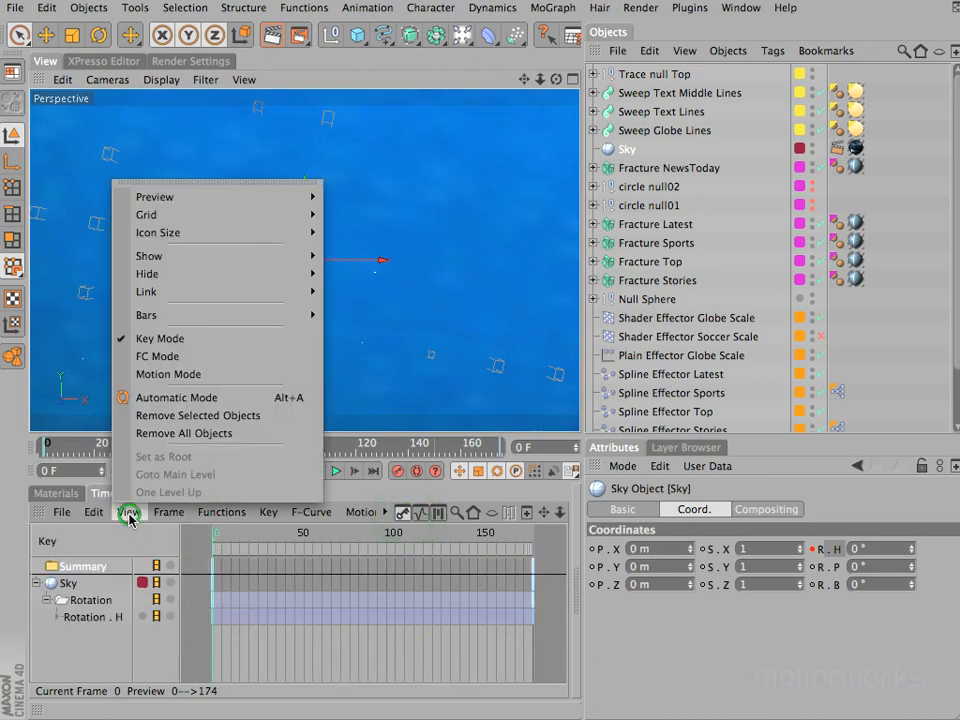
{"action": "left_click", "coordinate": [189, 400]}
{"action": "left_click", "coordinate": [129, 512]}
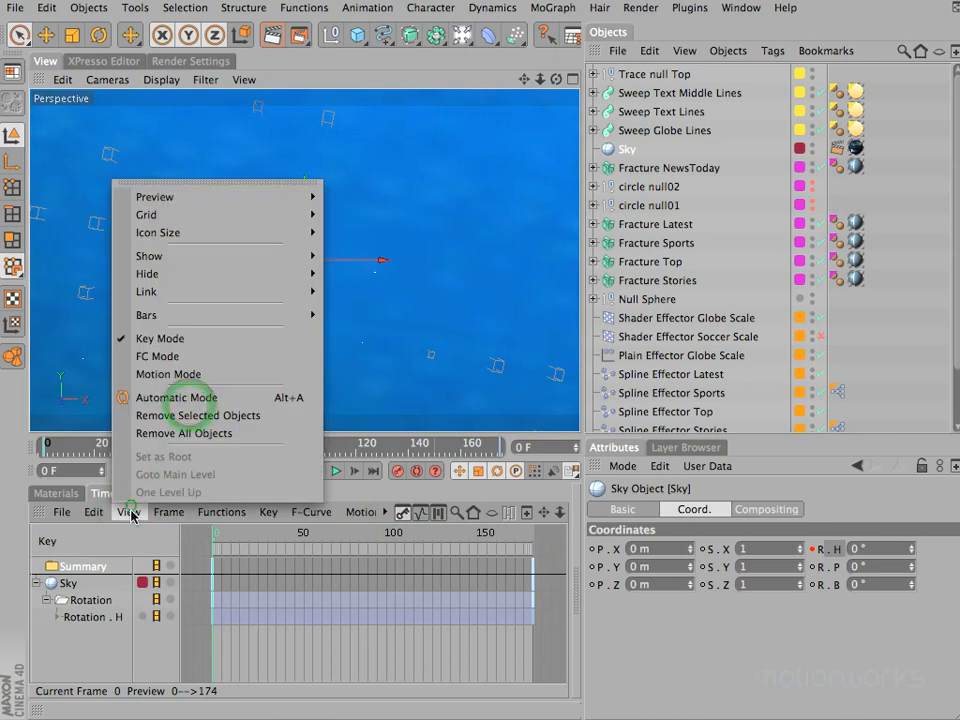
{"action": "left_click", "coordinate": [160, 397]}
Set the timeline to show only animated elements and turn off the display of vector tracks.
{"action": "left_click", "coordinate": [130, 512]}
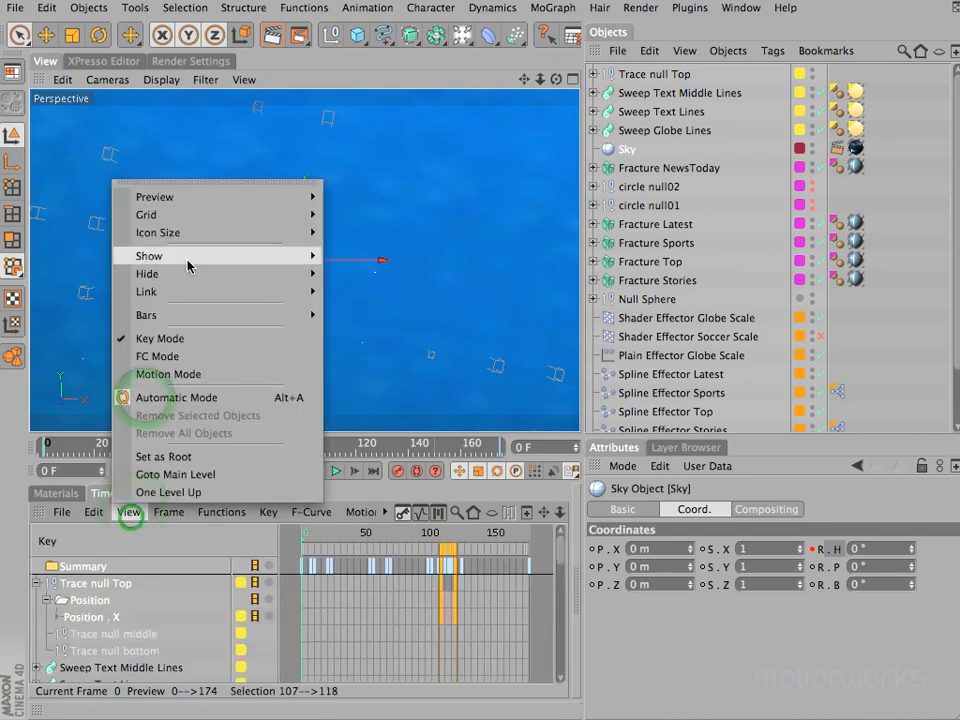
{"action": "mouse_move", "coordinate": [189, 266]}
{"action": "left_click", "coordinate": [390, 296]}
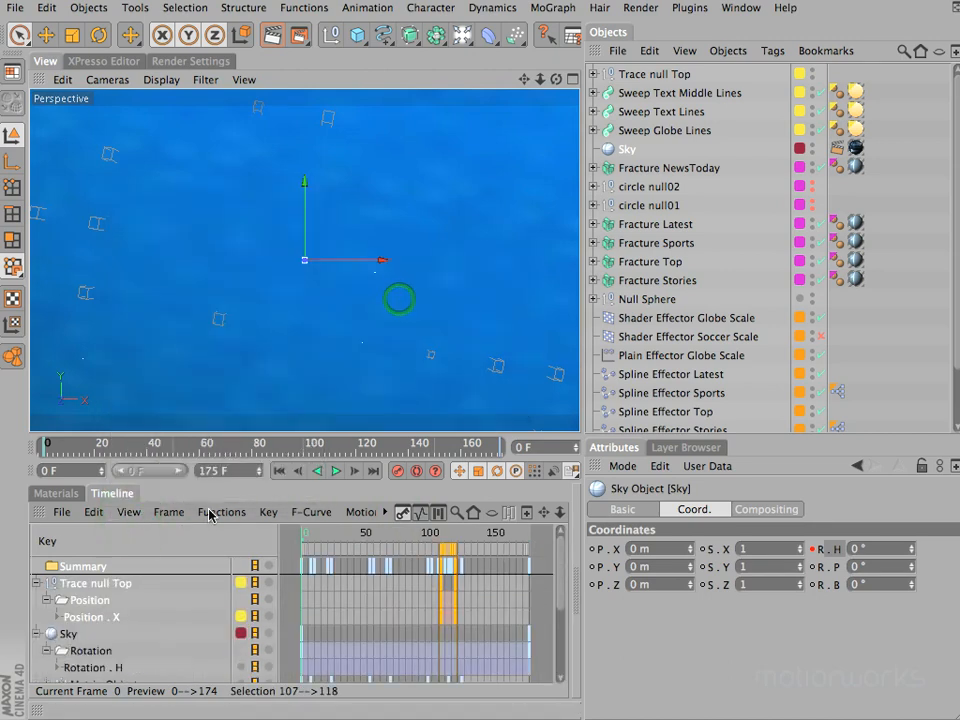
{"action": "left_click", "coordinate": [129, 512]}
{"action": "mouse_move", "coordinate": [190, 256]}
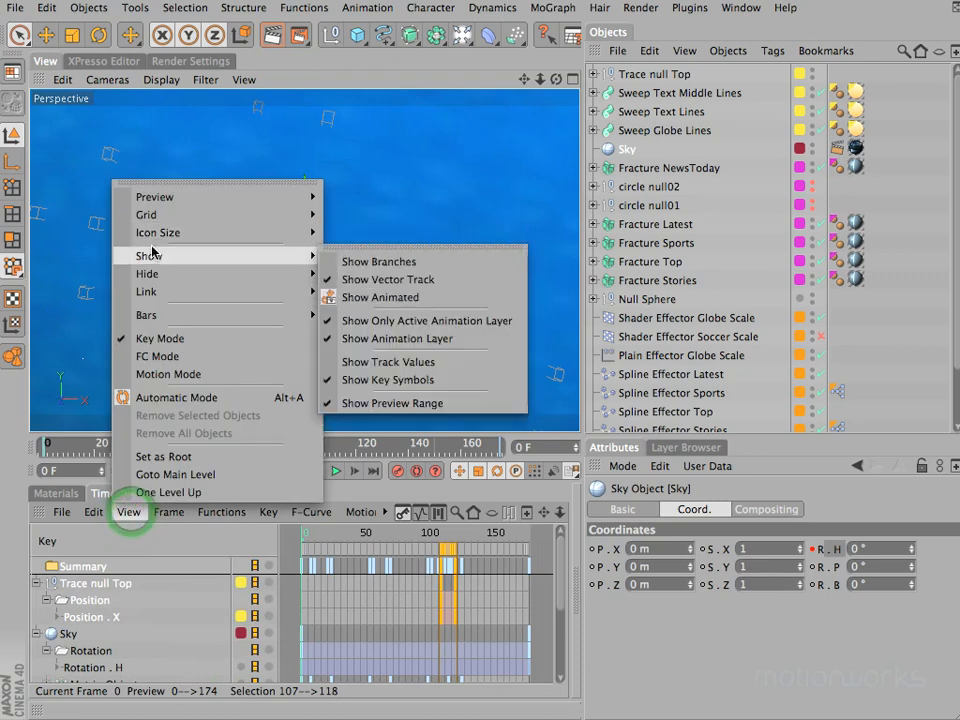
{"action": "left_click", "coordinate": [410, 278]}
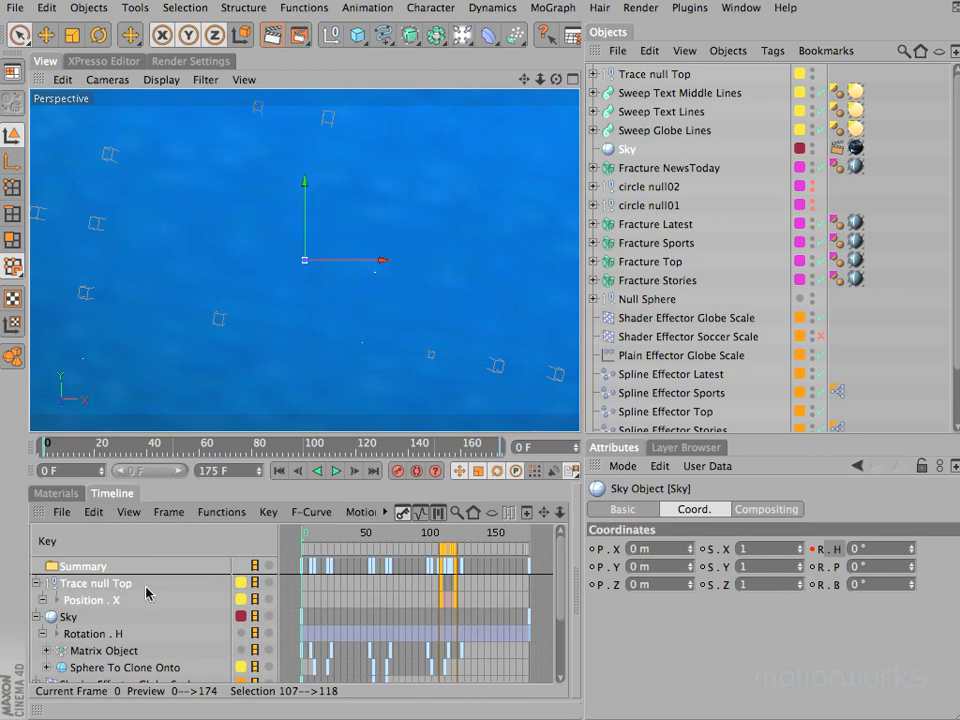
Enlarge the timeline area slightly below the Perspective view and save an incremental version of the project.
{"action": "left_click_drag", "start_coordinate": [563, 577], "coordinate": [612, 475]}
{"action": "left_click_drag", "start_coordinate": [369, 435], "coordinate": [372, 406]}
{"action": "left_click", "coordinate": [15, 7]}
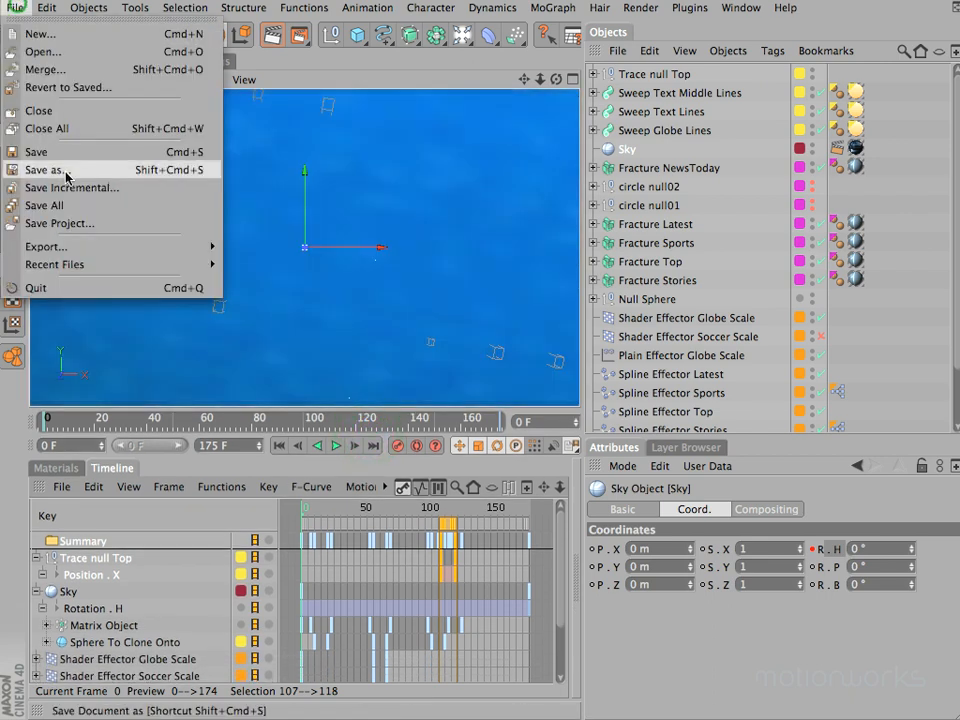
{"action": "left_click", "coordinate": [72, 188]}
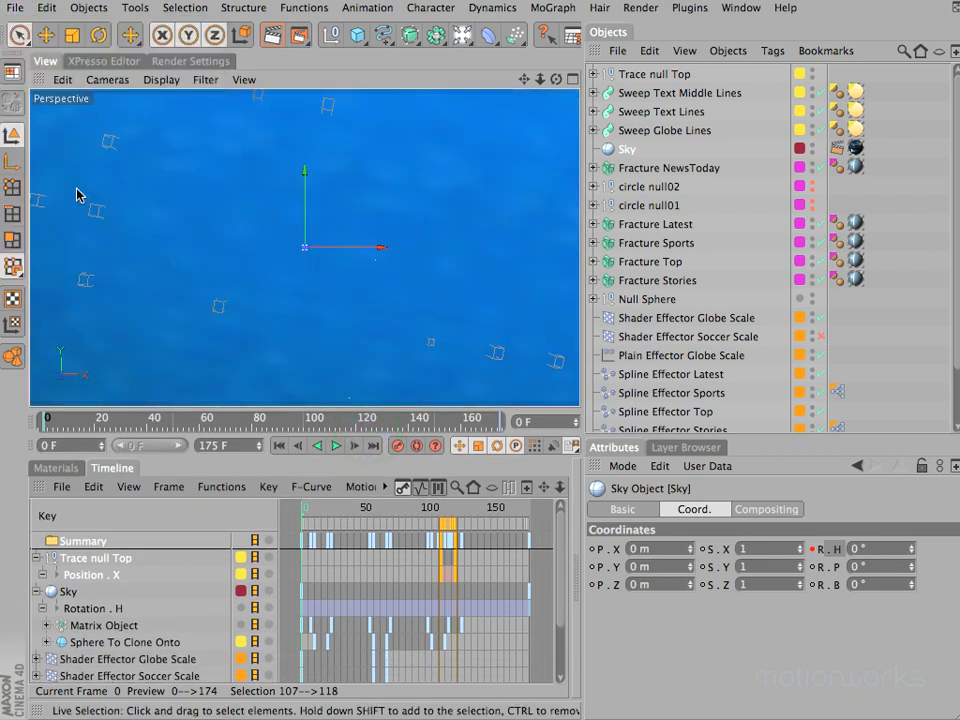